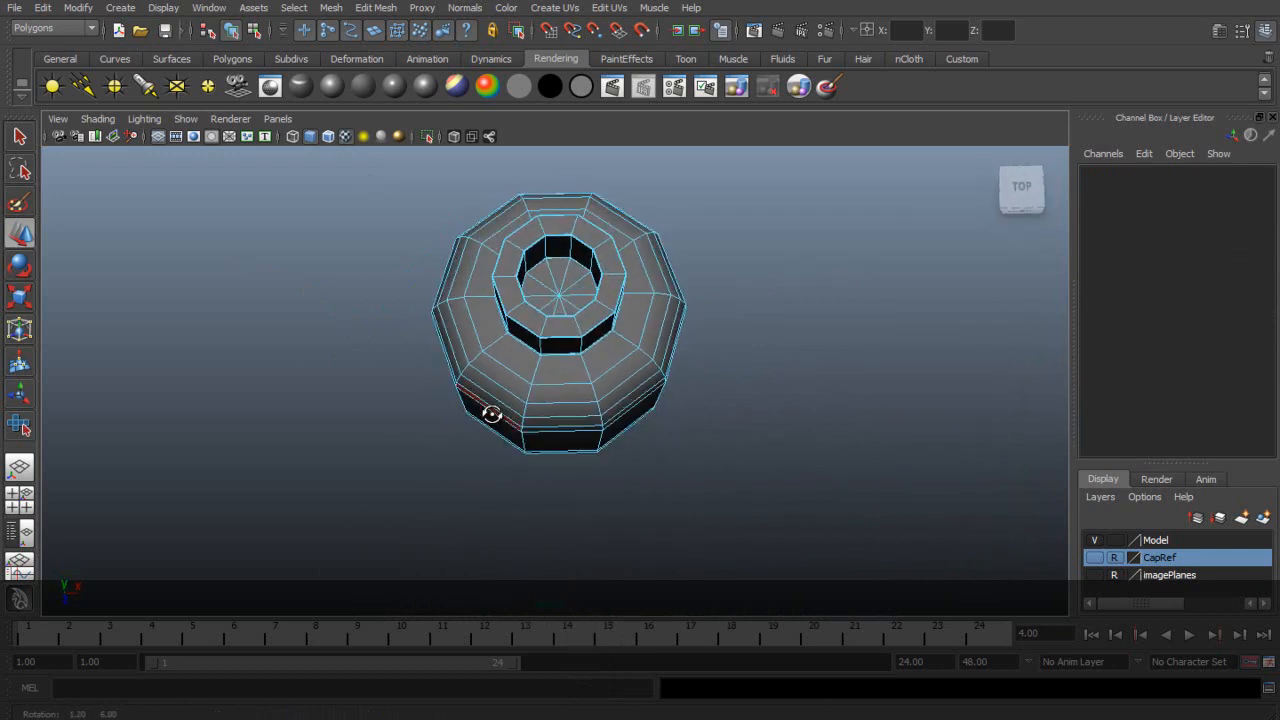
# - Select the front-half faces of the head's body and toggle the individual faces needing correction along its edge
pyautogui.moveTo(652, 455); pyautogui.dragTo(652, 455)
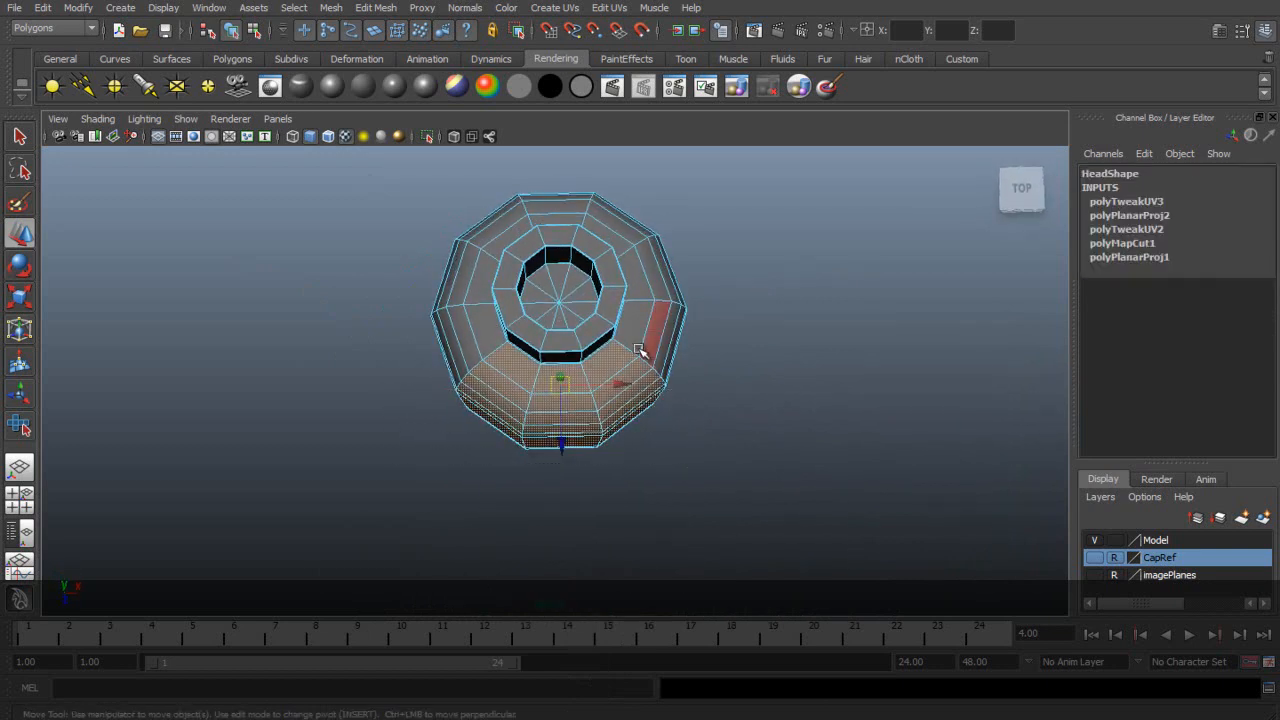
pyautogui.keyDown('alt'); pyautogui.moveTo(500, 381); pyautogui.dragTo(545, 497); pyautogui.keyUp('alt')
pyautogui.keyDown('alt'); pyautogui.moveTo(539, 478); pyautogui.dragTo(560, 380, button='middle'); pyautogui.keyUp('alt')
pyautogui.scroll(5, 561, 380)
pyautogui.keyDown('shift'); pyautogui.click(553, 364); pyautogui.keyUp('shift')
pyautogui.keyDown('shift'); pyautogui.click(660, 270); pyautogui.keyUp('shift')
pyautogui.scroll(-2, 655, 267)
pyautogui.keyDown('alt'); pyautogui.moveTo(608, 236); pyautogui.dragTo(608, 266); pyautogui.keyUp('alt')
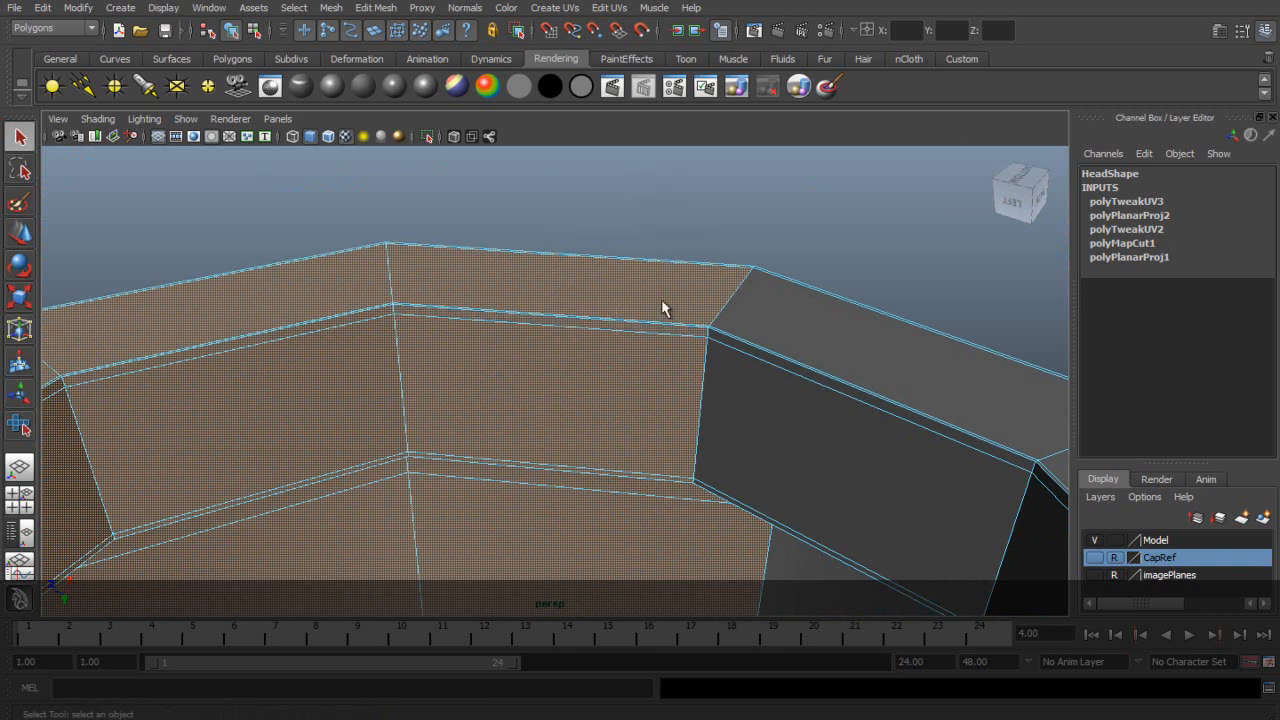
# - Adjust the front-half face selection around the rim and inner wall of the head's bottom opening
pyautogui.scroll(-3, 600, 345)
pyautogui.keyDown('alt'); pyautogui.moveTo(532, 372); pyautogui.dragTo(531, 329); pyautogui.keyUp('alt')
pyautogui.scroll(-4, 500, 315)
pyautogui.scroll(3, 403, 300)
pyautogui.keyDown('alt'); pyautogui.moveTo(400, 400); pyautogui.dragTo(350, 400); pyautogui.keyUp('alt')
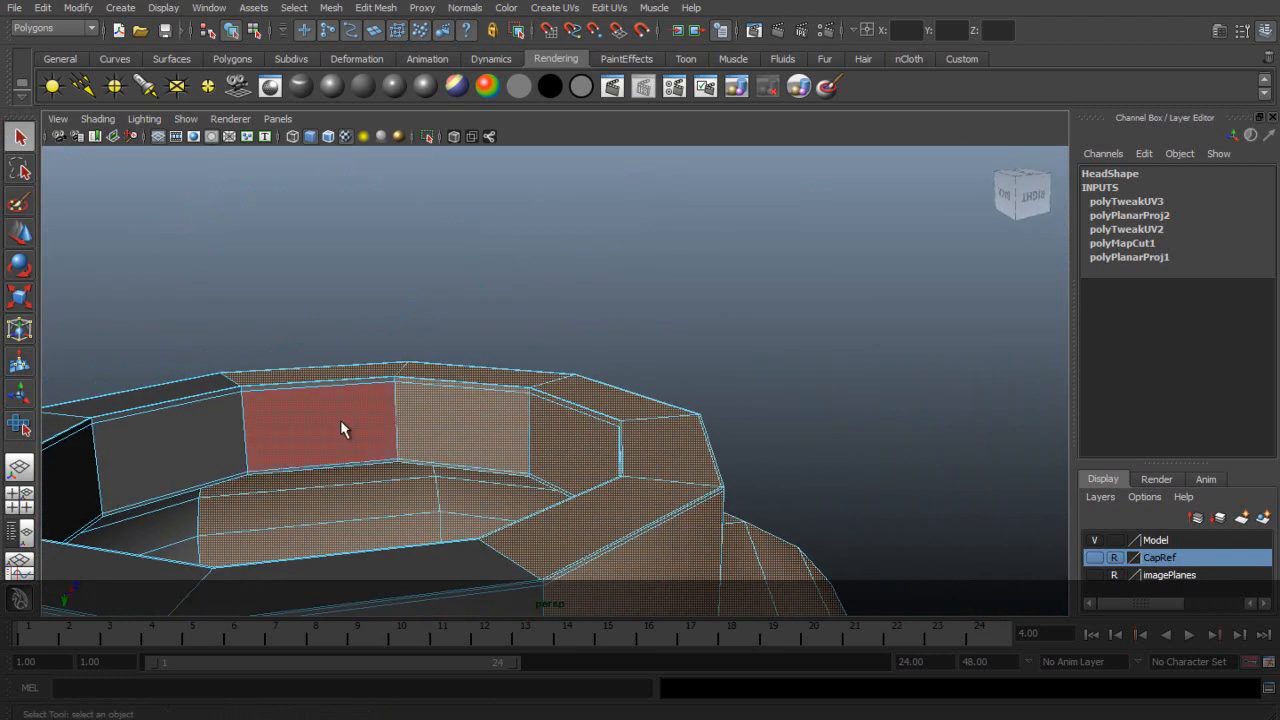
pyautogui.scroll(3, 375, 405)
pyautogui.keyDown('alt'); pyautogui.moveTo(403, 404); pyautogui.dragTo(763, 294, button='middle'); pyautogui.keyUp('alt')
pyautogui.scroll(3, 750, 305)
pyautogui.keyDown('shift'); pyautogui.click(631, 425); pyautogui.keyUp('shift')
pyautogui.keyDown('shift'); pyautogui.click(600, 340); pyautogui.keyUp('shift')
pyautogui.keyDown('shift'); pyautogui.click(571, 204); pyautogui.keyUp('shift')
pyautogui.scroll(-2, 640, 245)
# - Add the narrow strips around the neck base and the front neck wall faces to the selection
pyautogui.keyDown('alt'); pyautogui.moveTo(677, 270); pyautogui.dragTo(718, 305); pyautogui.keyUp('alt')
pyautogui.keyDown('alt'); pyautogui.moveTo(798, 292); pyautogui.dragTo(709, 318); pyautogui.keyUp('alt')
pyautogui.keyDown('alt'); pyautogui.moveTo(690, 285); pyautogui.dragTo(648, 311, button='middle'); pyautogui.keyUp('alt')
pyautogui.scroll(5, 685, 455)
pyautogui.keyDown('alt'); pyautogui.moveTo(591, 355); pyautogui.dragTo(623, 365); pyautogui.keyUp('alt')
pyautogui.scroll(10, 638, 355)
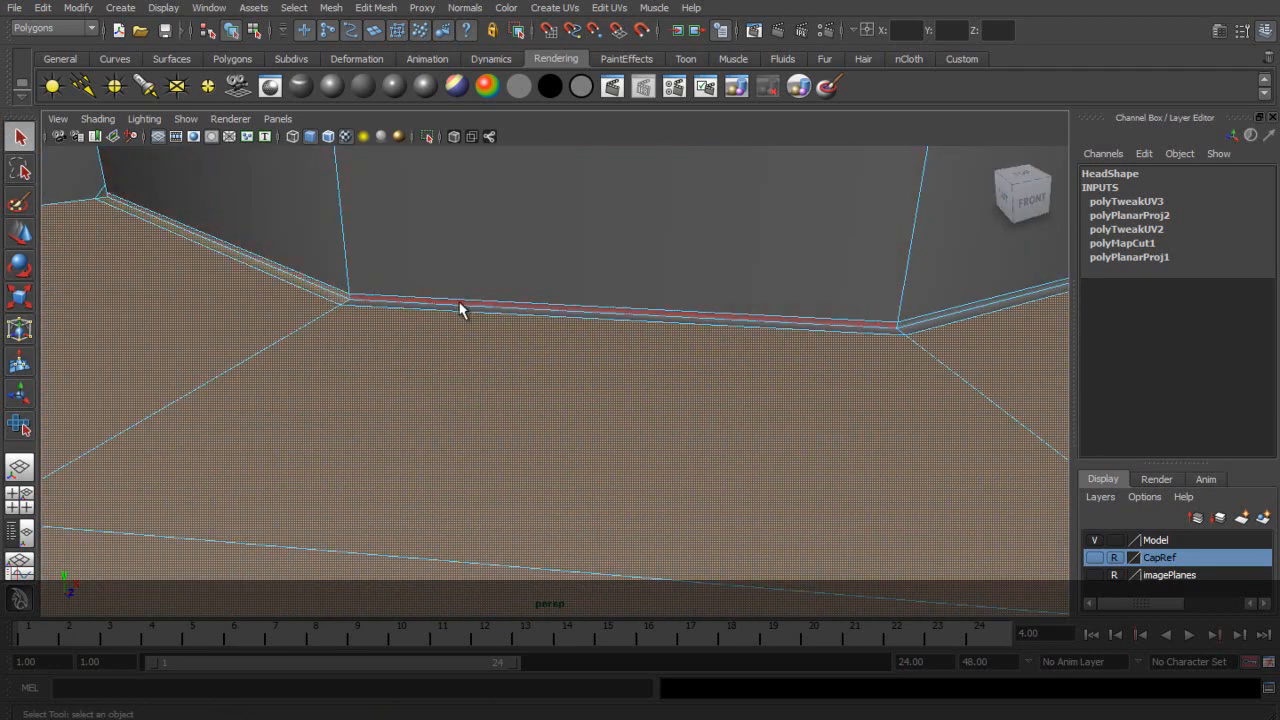
pyautogui.keyDown('alt'); pyautogui.moveTo(952, 376); pyautogui.dragTo(716, 418, button='middle'); pyautogui.keyUp('alt')
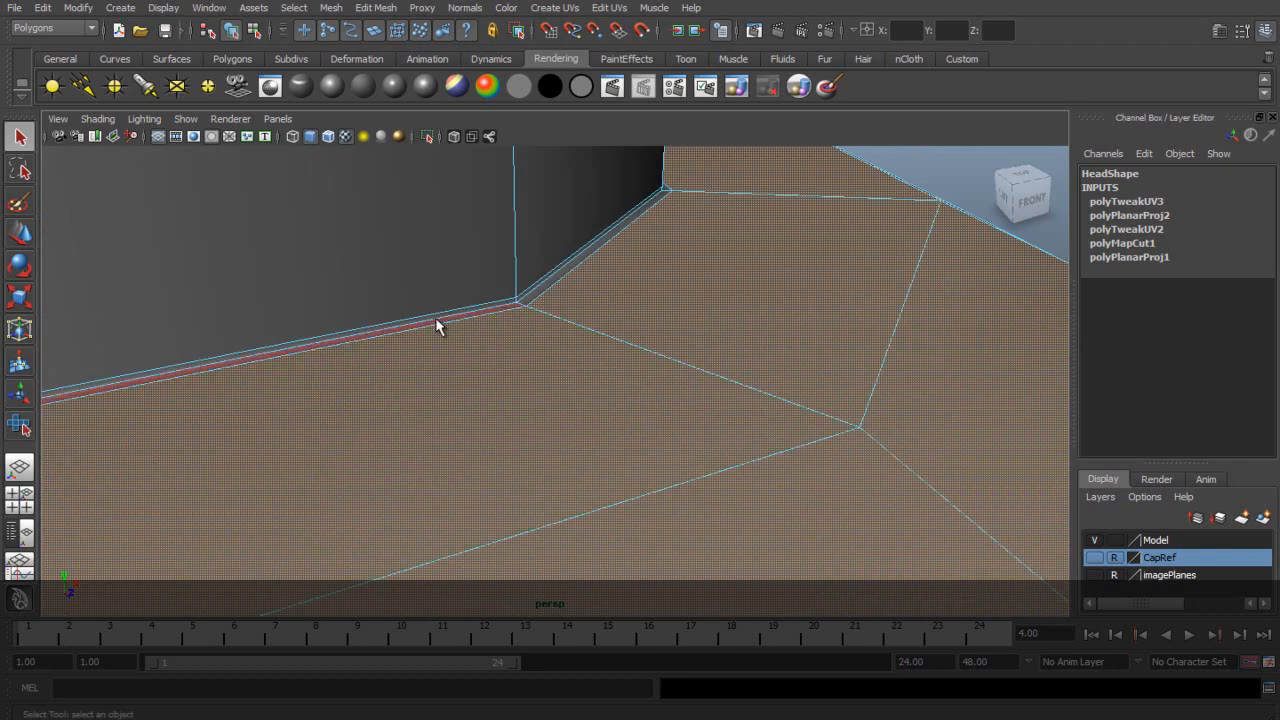
pyautogui.keyDown('alt'); pyautogui.moveTo(520, 293); pyautogui.dragTo(511, 397); pyautogui.keyUp('alt')
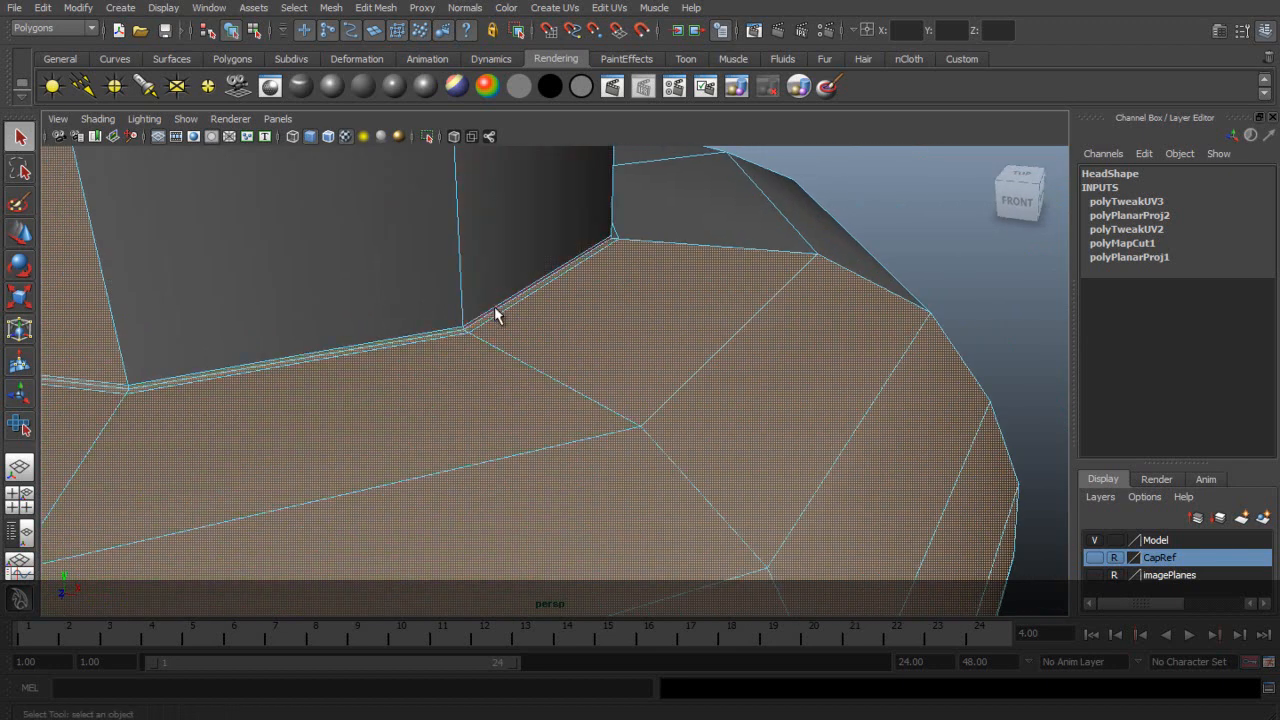
pyautogui.scroll(-5, 355, 278)
pyautogui.keyDown('alt'); pyautogui.moveTo(620, 340); pyautogui.dragTo(420, 291); pyautogui.keyUp('alt')
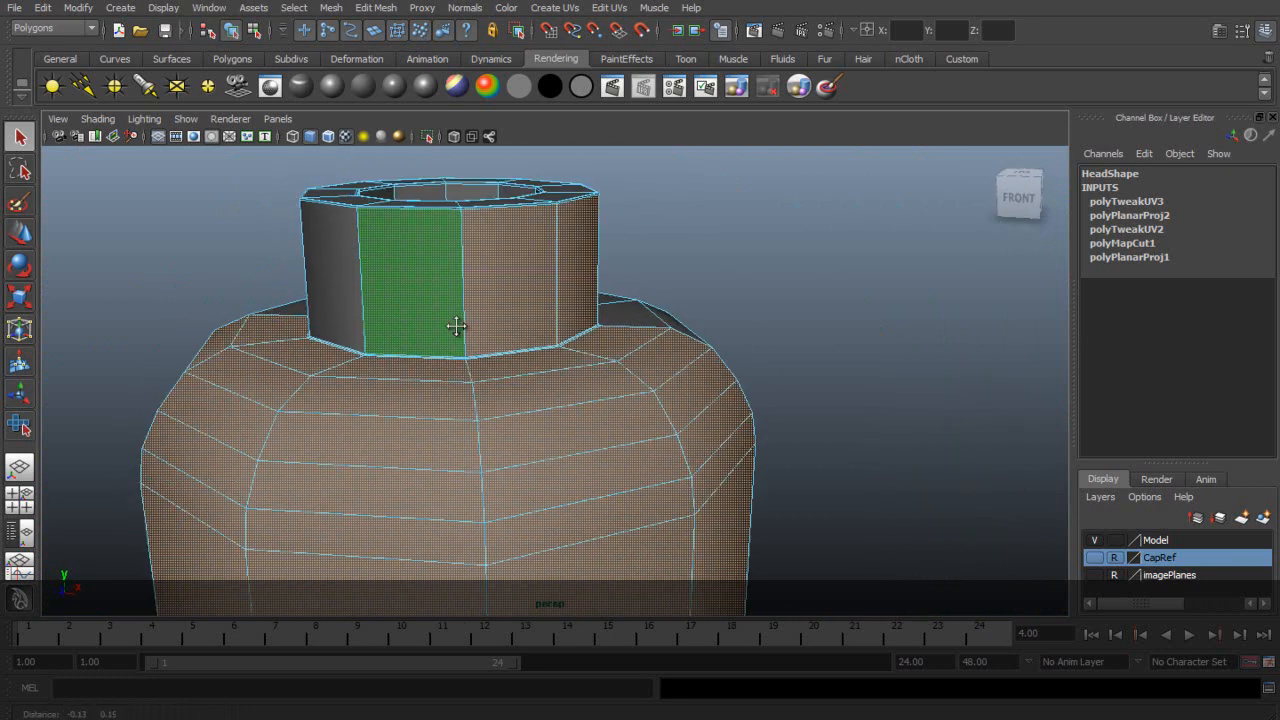
# - Add the first top faces of the neck rim and their narrow bevel strips to the front-half selection
pyautogui.keyDown('alt'); pyautogui.moveTo(420, 291); pyautogui.dragTo(573, 466, button='middle'); pyautogui.keyUp('alt')
pyautogui.scroll(3, 573, 466)
pyautogui.keyDown('alt'); pyautogui.moveTo(573, 466); pyautogui.dragTo(623, 434); pyautogui.keyUp('alt')
pyautogui.keyDown('shift'); pyautogui.click(660, 432); pyautogui.keyUp('shift')
pyautogui.keyDown('alt'); pyautogui.moveTo(786, 446); pyautogui.dragTo(610, 345, button='middle'); pyautogui.keyUp('alt')
pyautogui.scroll(4, 763, 357)
pyautogui.keyDown('alt'); pyautogui.moveTo(763, 357); pyautogui.dragTo(527, 430); pyautogui.keyUp('alt')
pyautogui.keyDown('shift'); pyautogui.click(540, 418); pyautogui.keyUp('shift')
pyautogui.keyDown('shift'); pyautogui.click(535, 378); pyautogui.keyUp('shift')
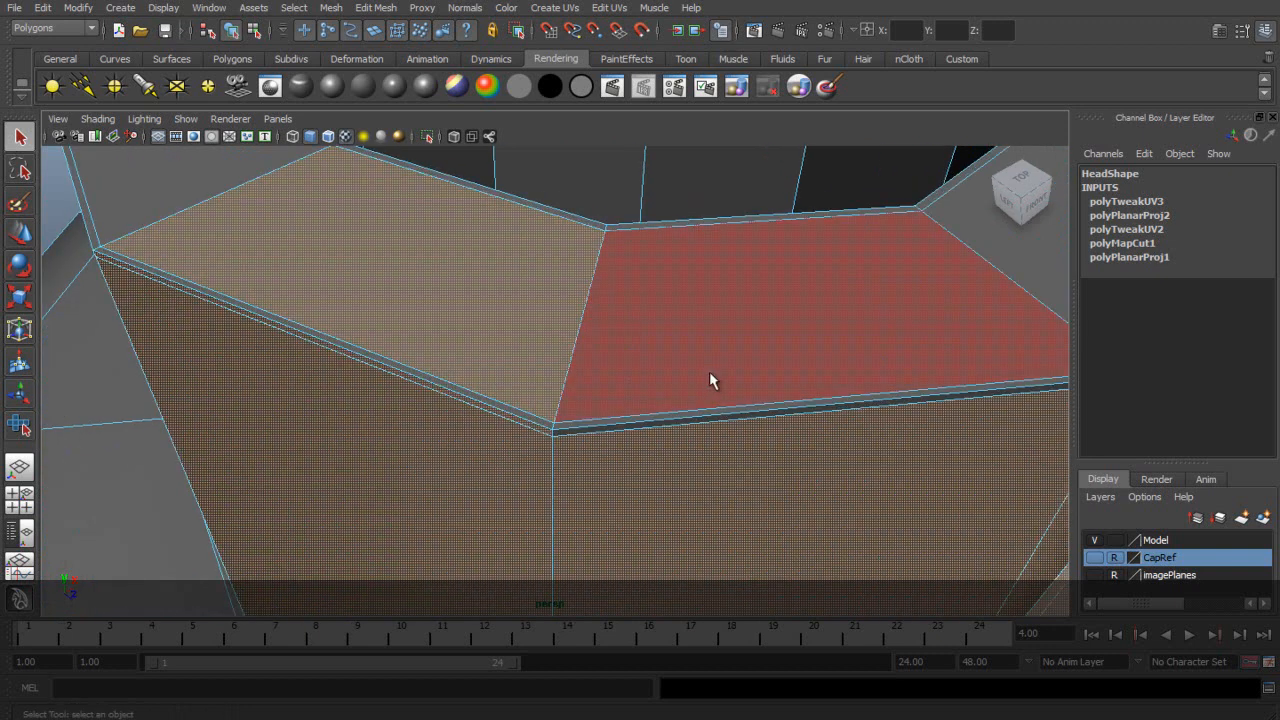
pyautogui.keyDown('shift'); pyautogui.click(707, 373); pyautogui.keyUp('shift')
pyautogui.scroll(-5, 850, 420)
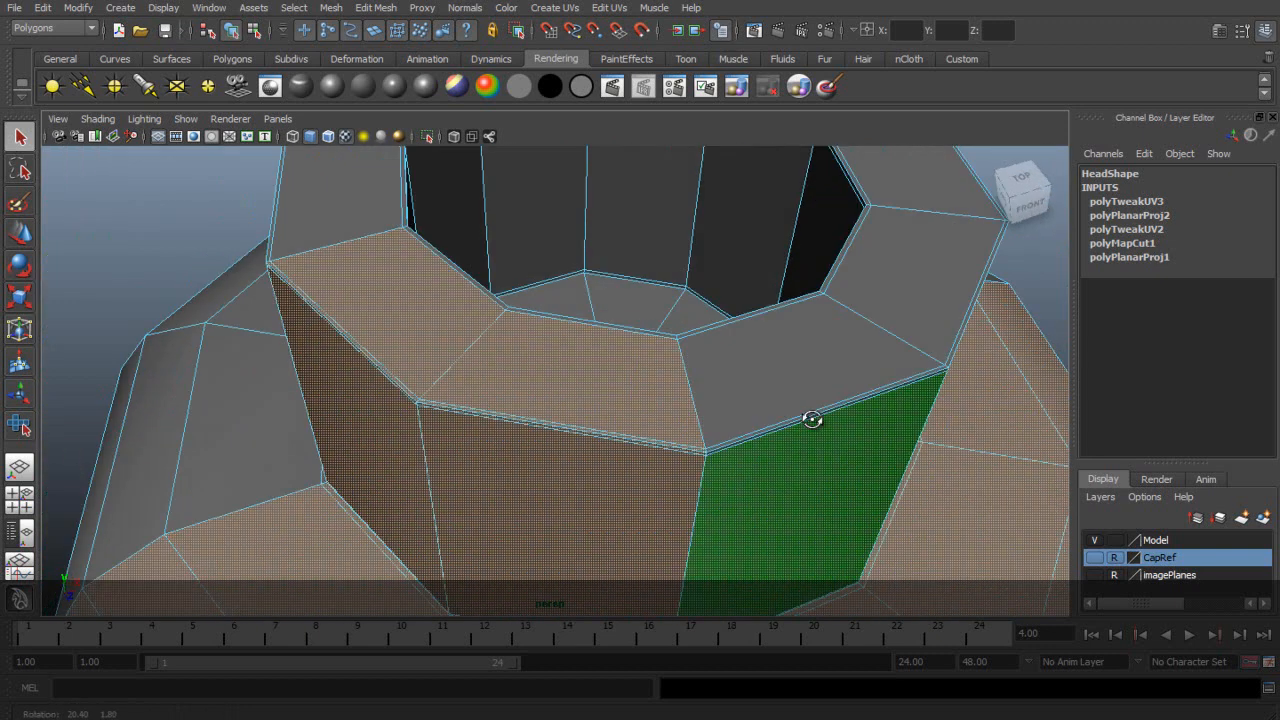
# - Extend the selection along the front of the neck rim, covering its top faces and outer bevel strips
pyautogui.keyDown('alt'); pyautogui.moveTo(857, 421); pyautogui.dragTo(765, 440); pyautogui.keyUp('alt')
pyautogui.keyDown('alt'); pyautogui.moveTo(754, 408); pyautogui.dragTo(500, 372, button='middle'); pyautogui.keyUp('alt')
pyautogui.scroll(5, 600, 320)
pyautogui.keyDown('shift'); pyautogui.click(633, 298); pyautogui.keyUp('shift')
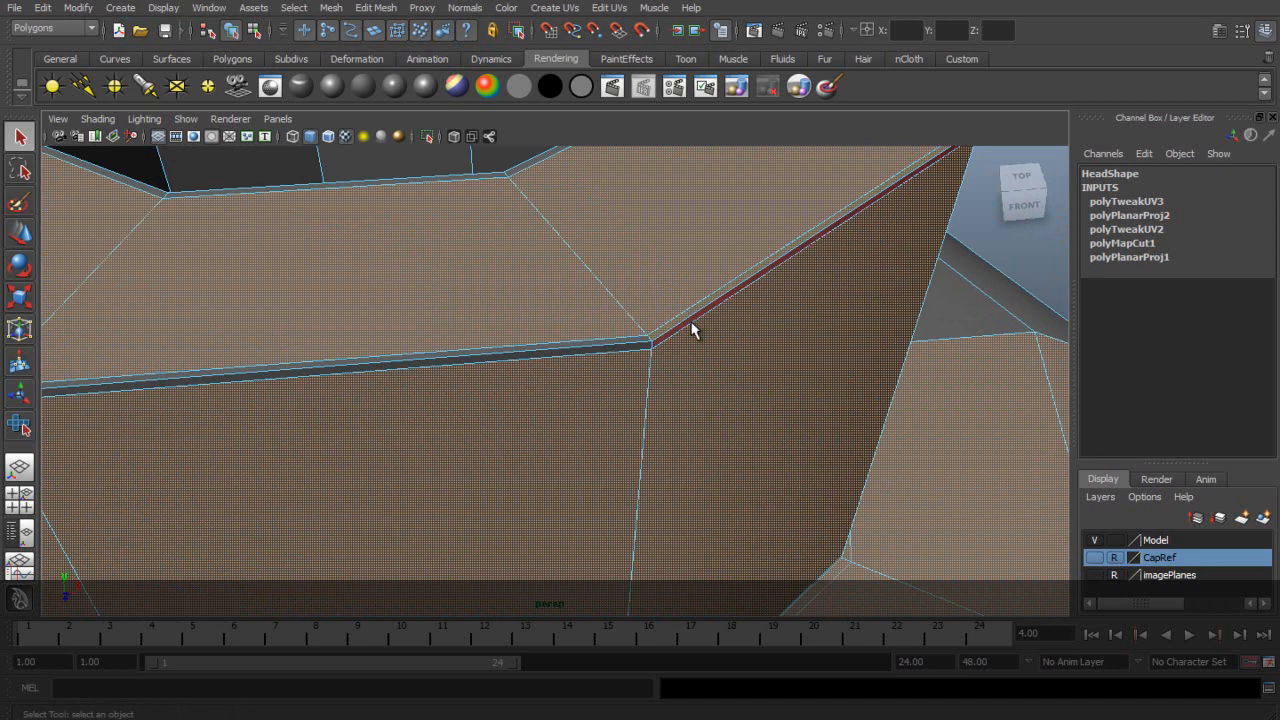
pyautogui.scroll(-5, 612, 348)
pyautogui.keyDown('alt'); pyautogui.moveTo(820, 358); pyautogui.dragTo(663, 340); pyautogui.keyUp('alt')
pyautogui.keyDown('alt'); pyautogui.moveTo(663, 340); pyautogui.dragTo(549, 414, button='middle'); pyautogui.keyUp('alt')
pyautogui.scroll(5, 549, 414)
pyautogui.keyDown('shift'); pyautogui.click(516, 393); pyautogui.keyUp('shift')
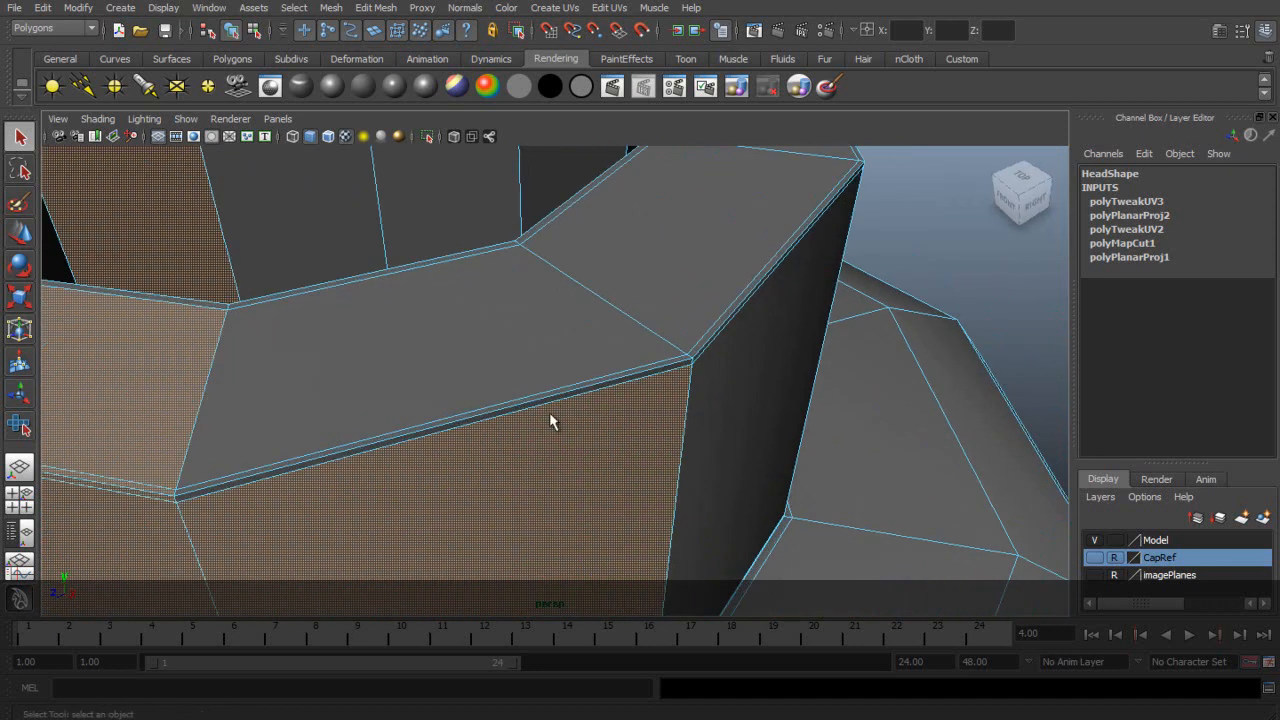
# - Finish selecting the front half of the neck rim, including the faces along the opening's inner edge
pyautogui.keyDown('alt'); pyautogui.moveTo(432, 328); pyautogui.dragTo(923, 368); pyautogui.keyUp('alt')
pyautogui.keyDown('alt'); pyautogui.moveTo(851, 343); pyautogui.dragTo(953, 340); pyautogui.keyUp('alt')
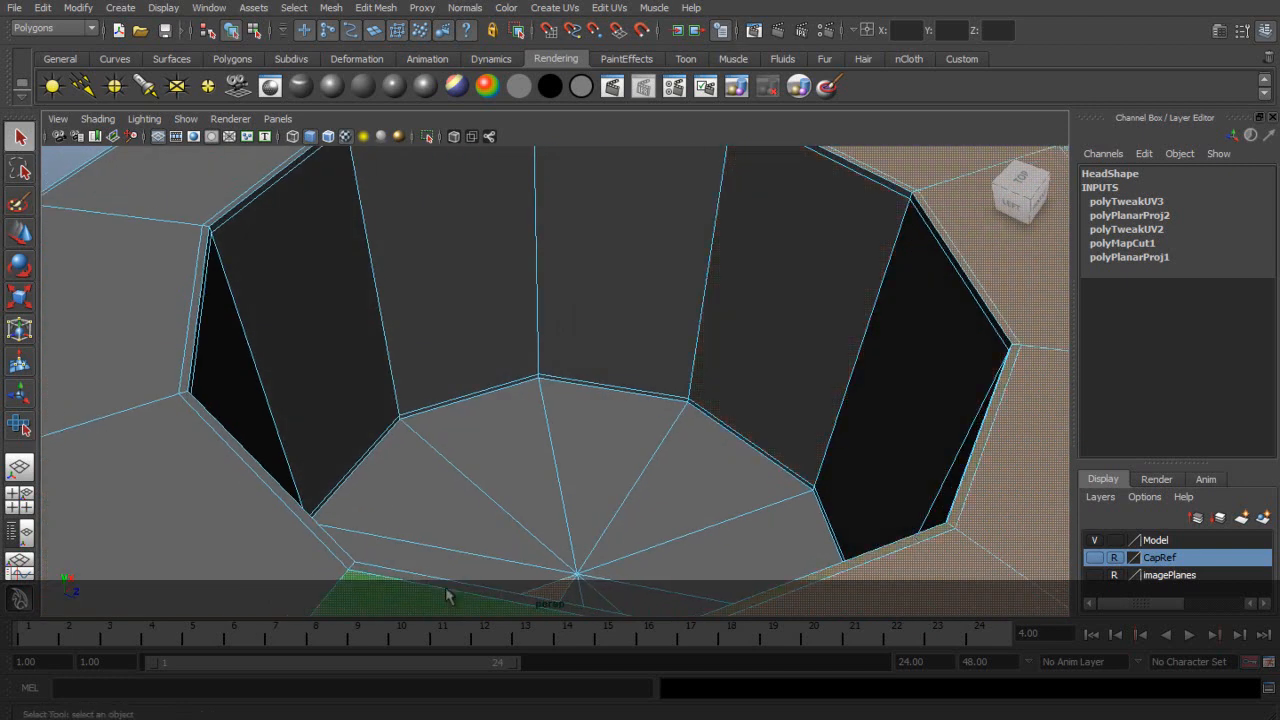
pyautogui.keyDown('alt'); pyautogui.moveTo(753, 468); pyautogui.dragTo(200, 386); pyautogui.keyUp('alt')
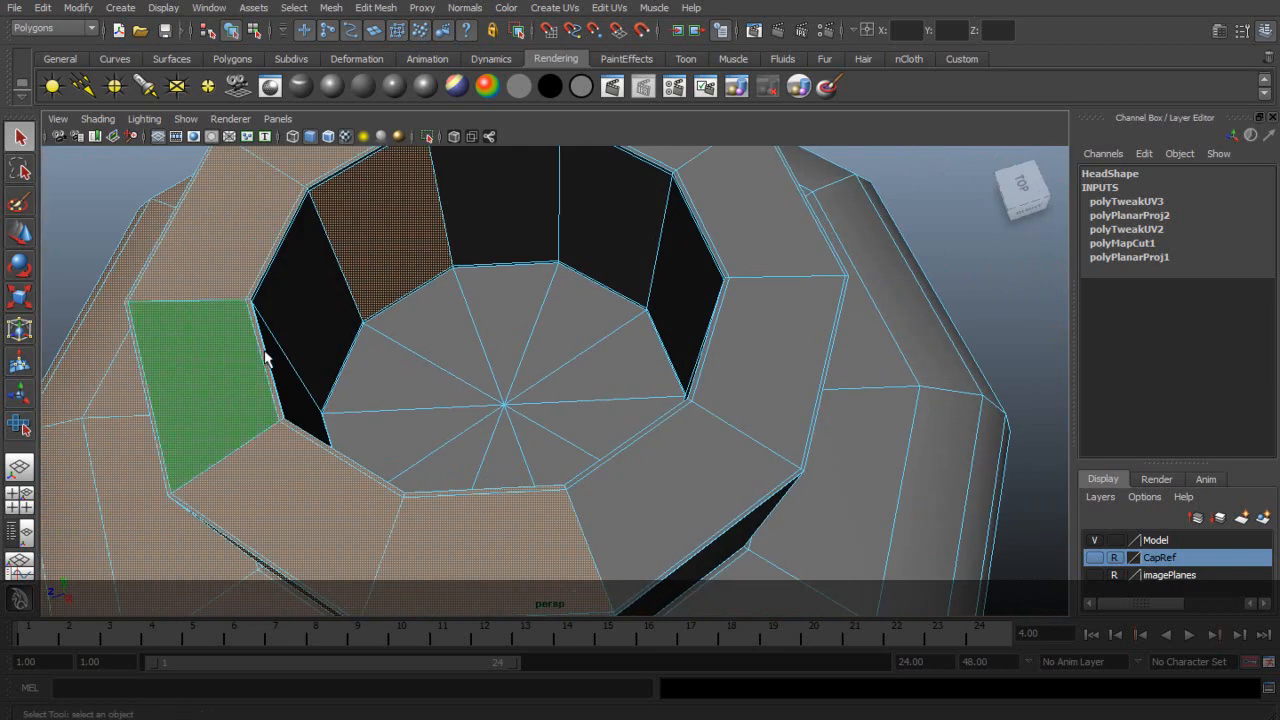
pyautogui.keyDown('alt'); pyautogui.moveTo(571, 249); pyautogui.dragTo(623, 314); pyautogui.keyUp('alt')
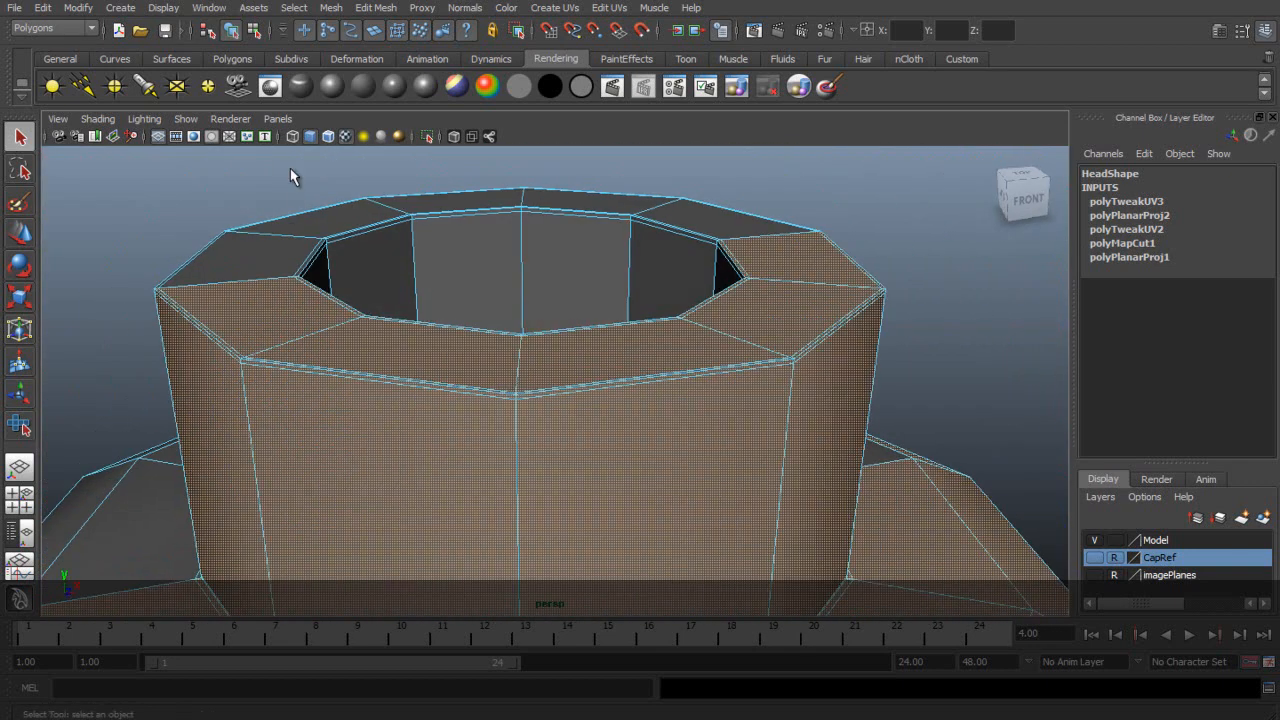
pyautogui.click(186, 118)
pyautogui.moveTo(250, 145)
pyautogui.click(339, 150)
pyautogui.keyDown('alt'); pyautogui.moveTo(731, 437); pyautogui.dragTo(801, 516); pyautogui.keyUp('alt')
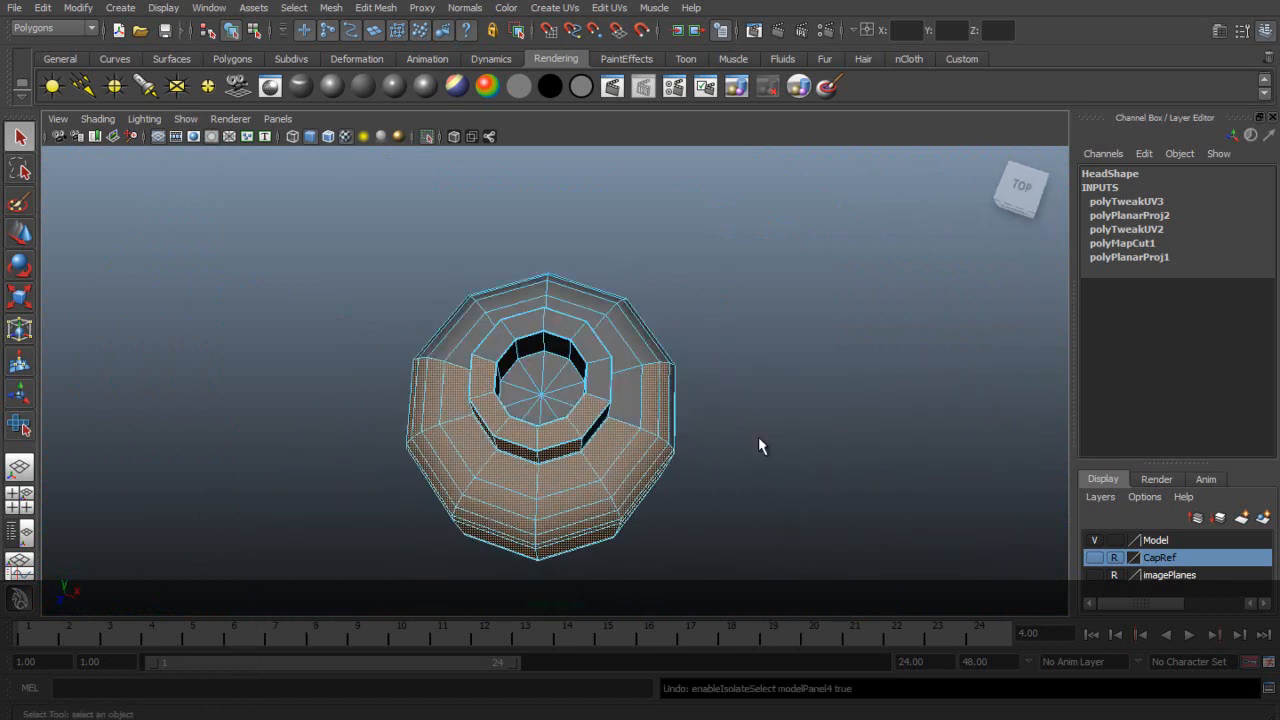
# - Add the missed side faces of the head's body to the front-half selection and isolate the selected faces
pyautogui.keyDown('alt'); pyautogui.moveTo(719, 451); pyautogui.dragTo(760, 355); pyautogui.keyUp('alt')
pyautogui.keyDown('alt'); pyautogui.moveTo(692, 483); pyautogui.dragTo(695, 487, button='middle'); pyautogui.keyUp('alt')
pyautogui.keyDown('alt'); pyautogui.moveTo(695, 487); pyautogui.dragTo(640, 405); pyautogui.keyUp('alt')
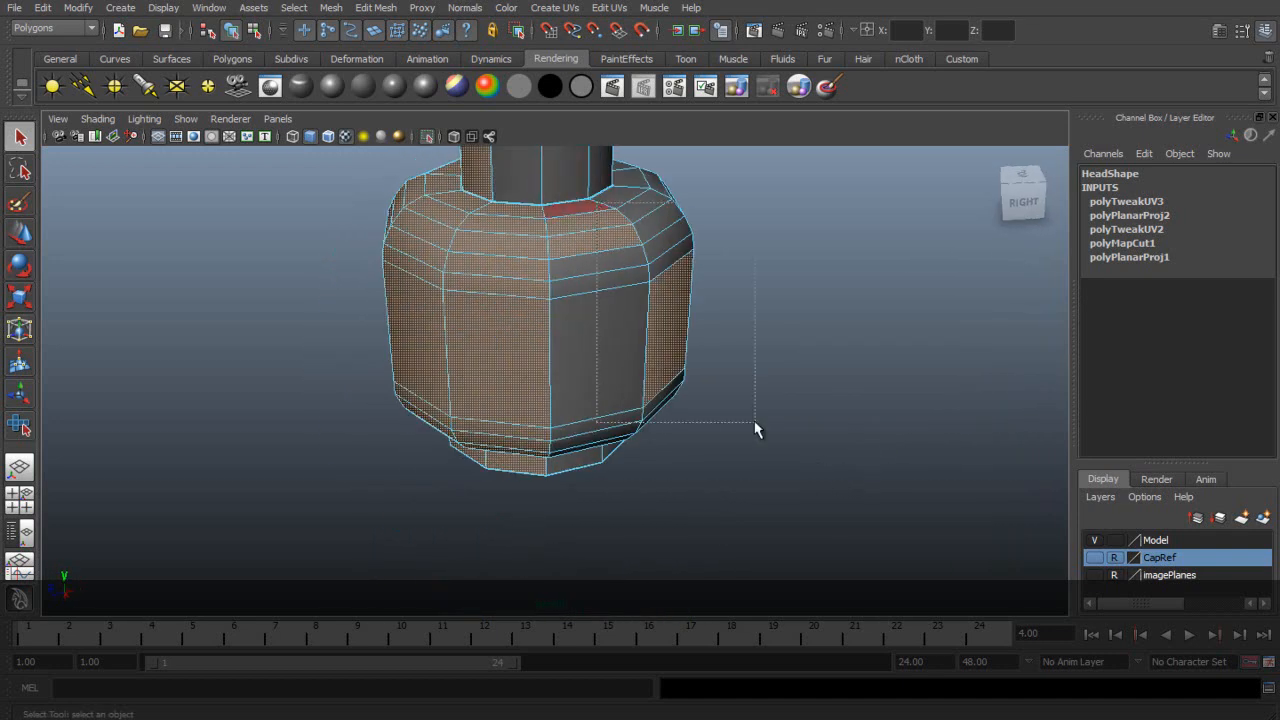
pyautogui.keyDown('alt'); pyautogui.moveTo(631, 240); pyautogui.dragTo(788, 290); pyautogui.keyUp('alt')
pyautogui.click(187, 119)
pyautogui.moveTo(240, 144)
pyautogui.click(356, 146)
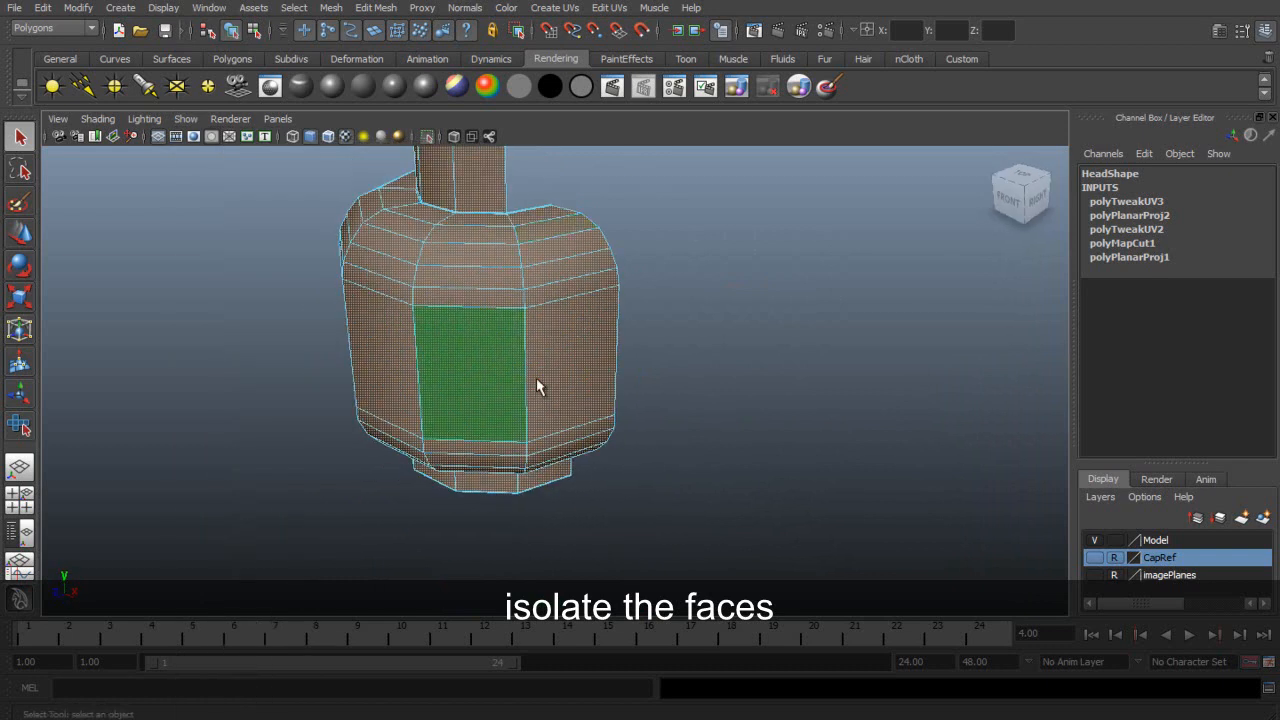
# - Check the selected front-half faces up close and reapply the isolation so only they are shown
pyautogui.scroll(5, 709, 374)
pyautogui.keyDown('alt'); pyautogui.moveTo(629, 290); pyautogui.dragTo(607, 383, button='middle'); pyautogui.keyUp('alt')
pyautogui.scroll(-5, 654, 370)
pyautogui.click(190, 121)
pyautogui.moveTo(219, 143)
pyautogui.click(356, 153)
pyautogui.scroll(-6, 520, 380)
pyautogui.keyDown('alt'); pyautogui.moveTo(538, 450); pyautogui.dragTo(686, 355); pyautogui.keyUp('alt')
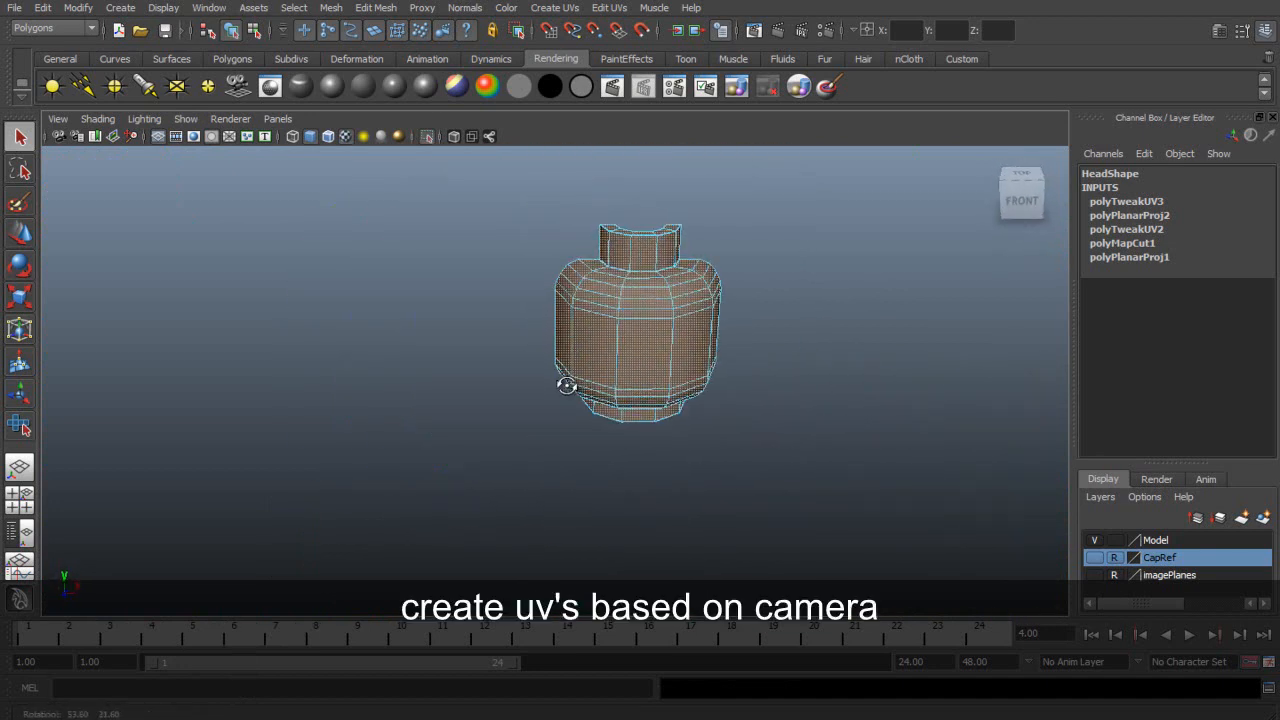
# - Switch to the front view and create UVs based on camera for the isolated front-half faces
pyautogui.press('space')
pyautogui.moveTo(644, 294); pyautogui.dragTo(662, 310)
pyautogui.click(608, 8)
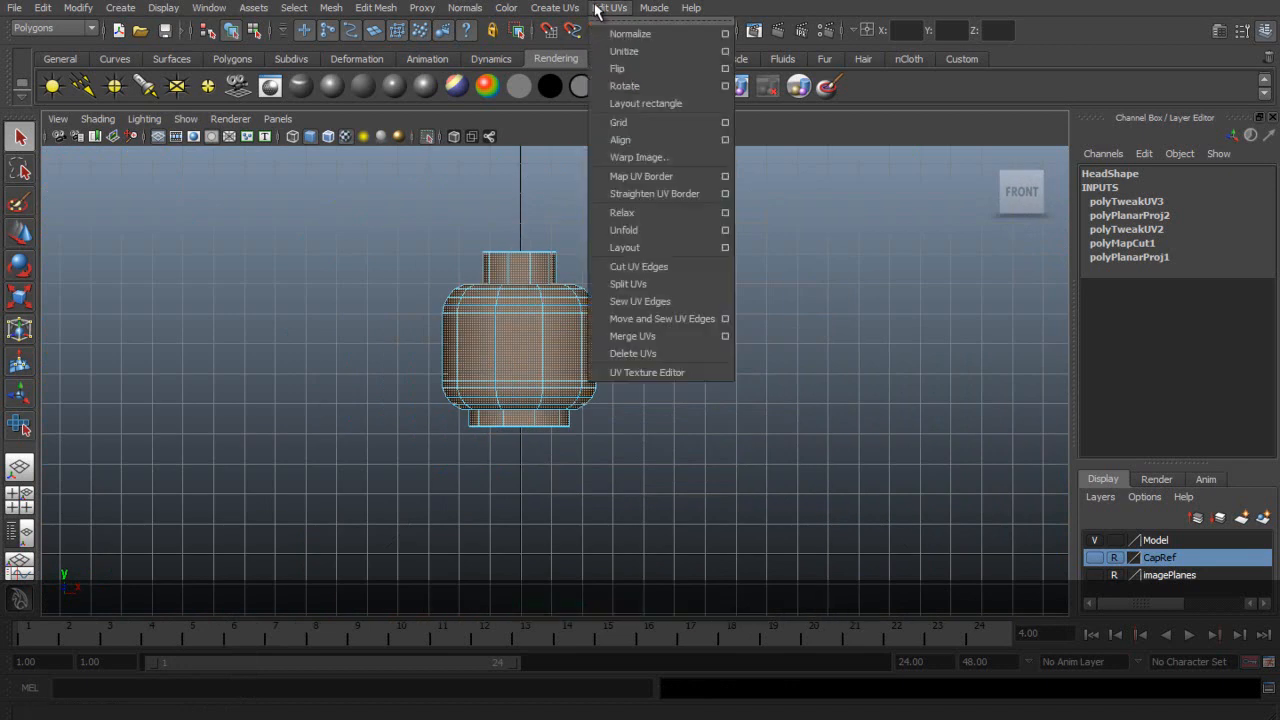
pyautogui.click(554, 8)
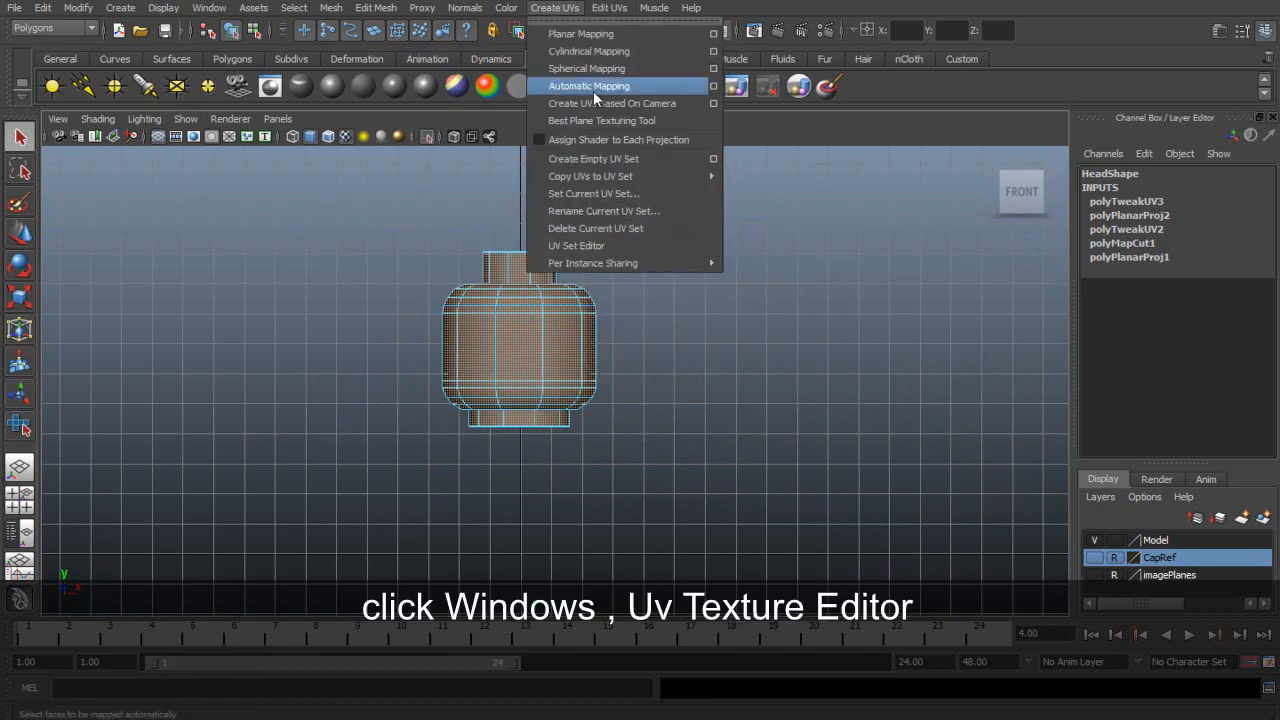
pyautogui.click(582, 105)
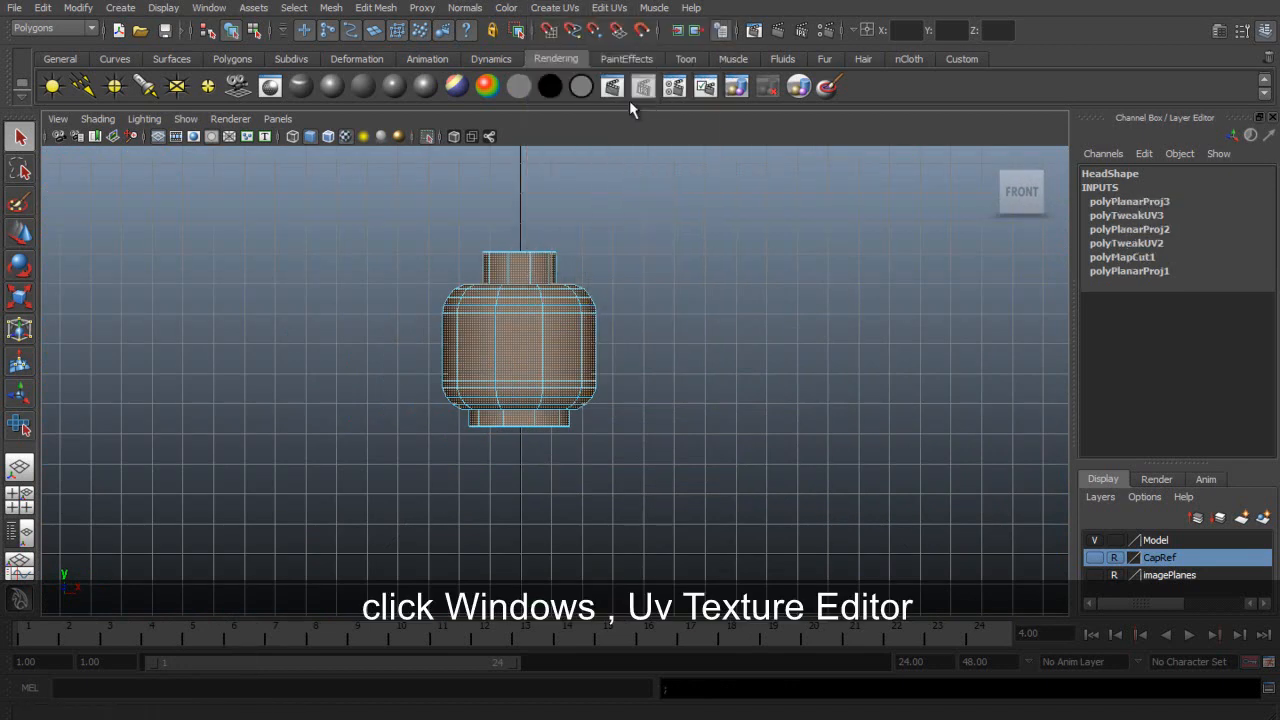
# - Open the UV Texture Editor and move the whole front-projection UV shell into empty space clear of the other shells
pyautogui.click(209, 8)
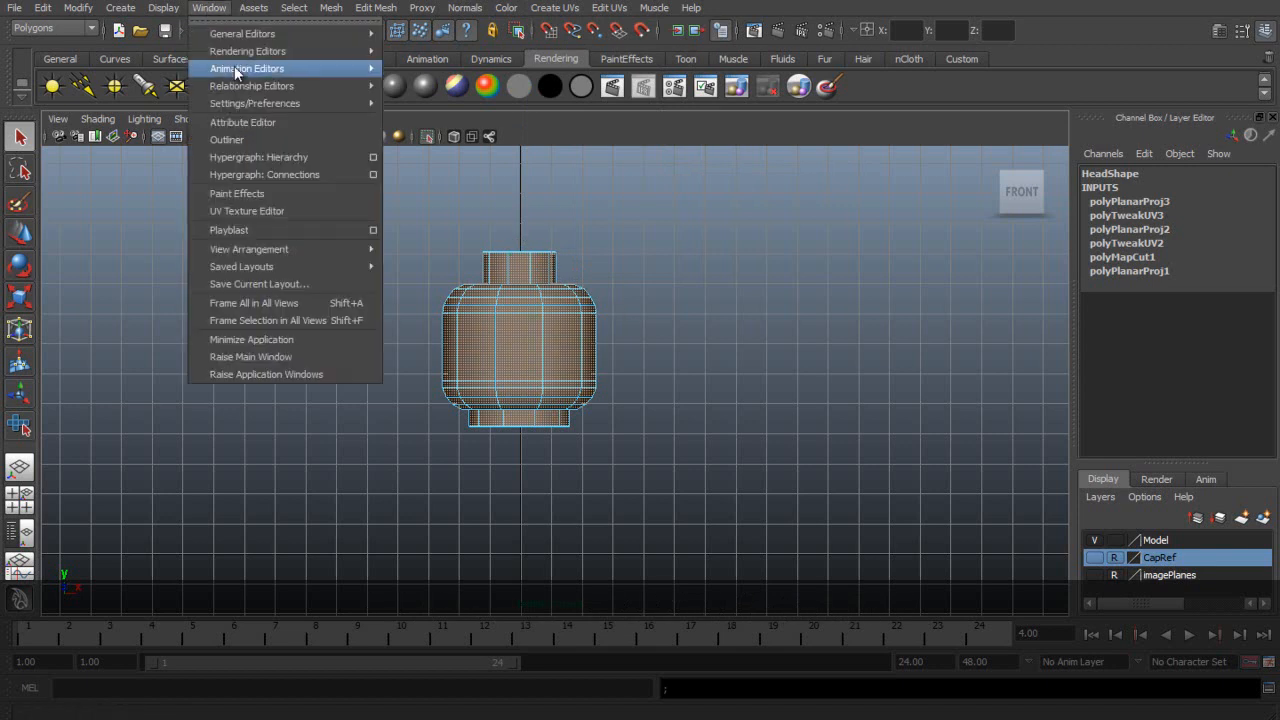
pyautogui.click(247, 211)
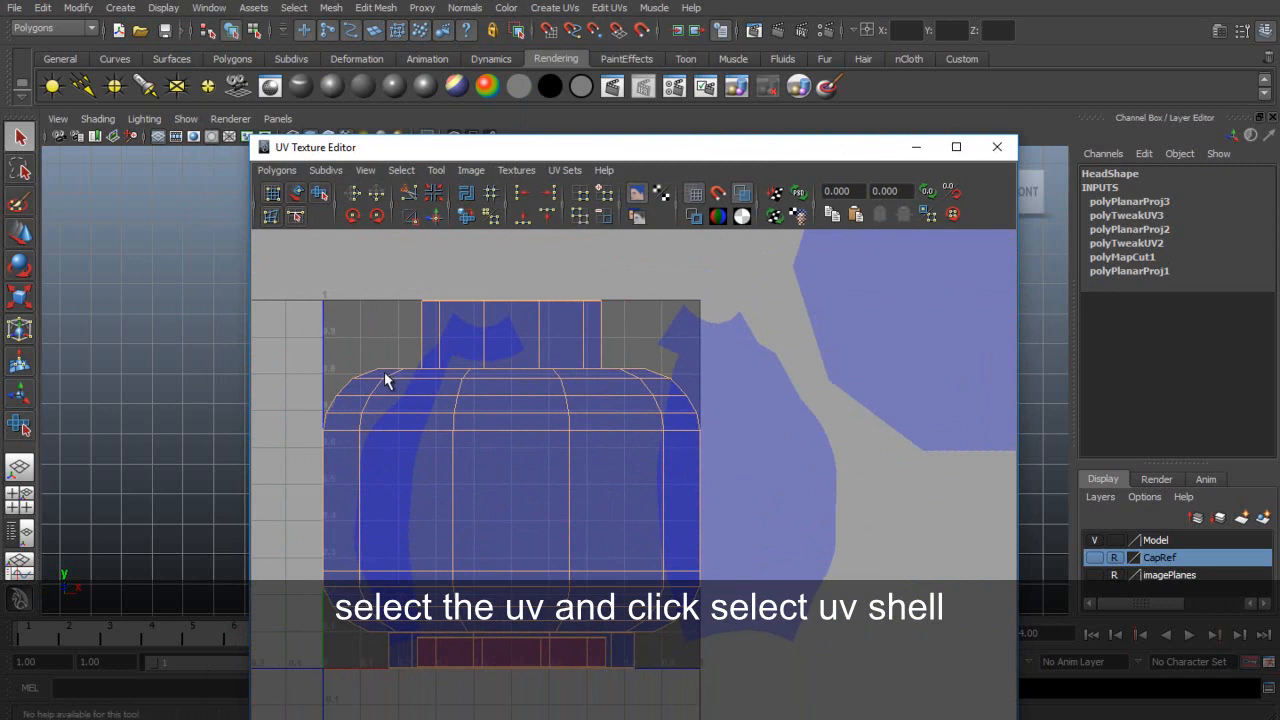
pyautogui.moveTo(470, 170)
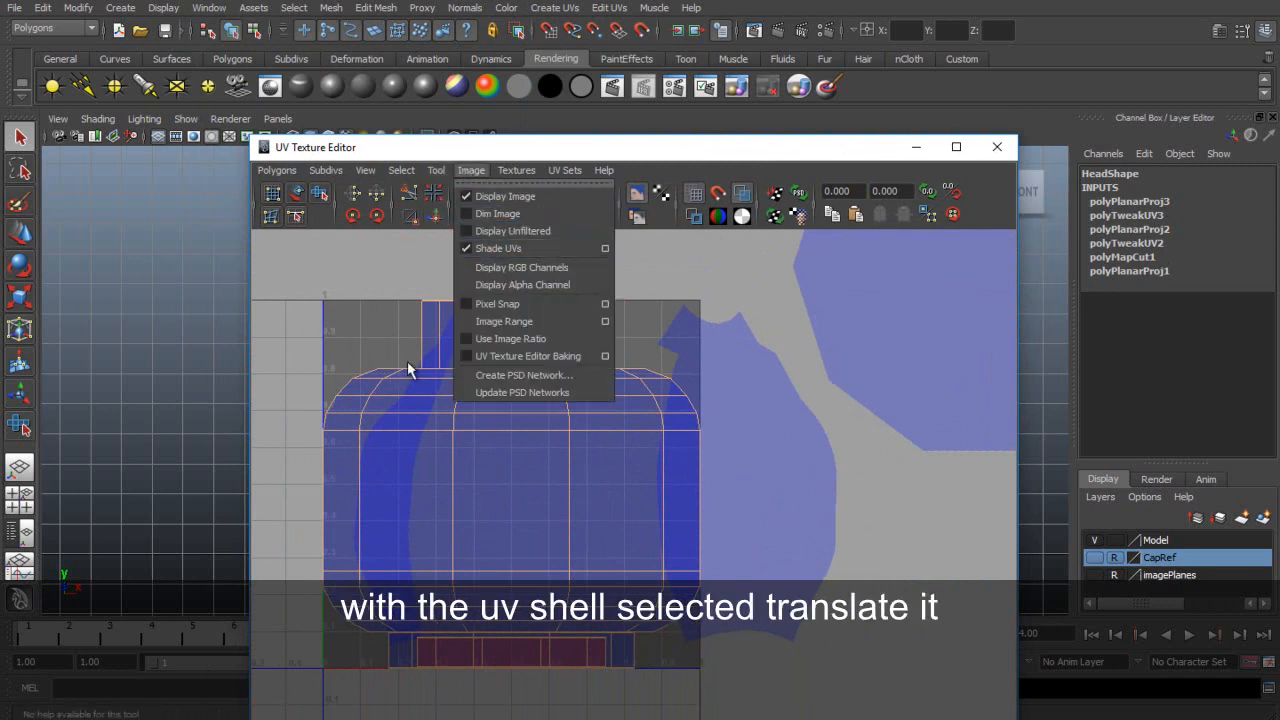
pyautogui.moveTo(376, 391); pyautogui.dragTo(448, 394, button='right')
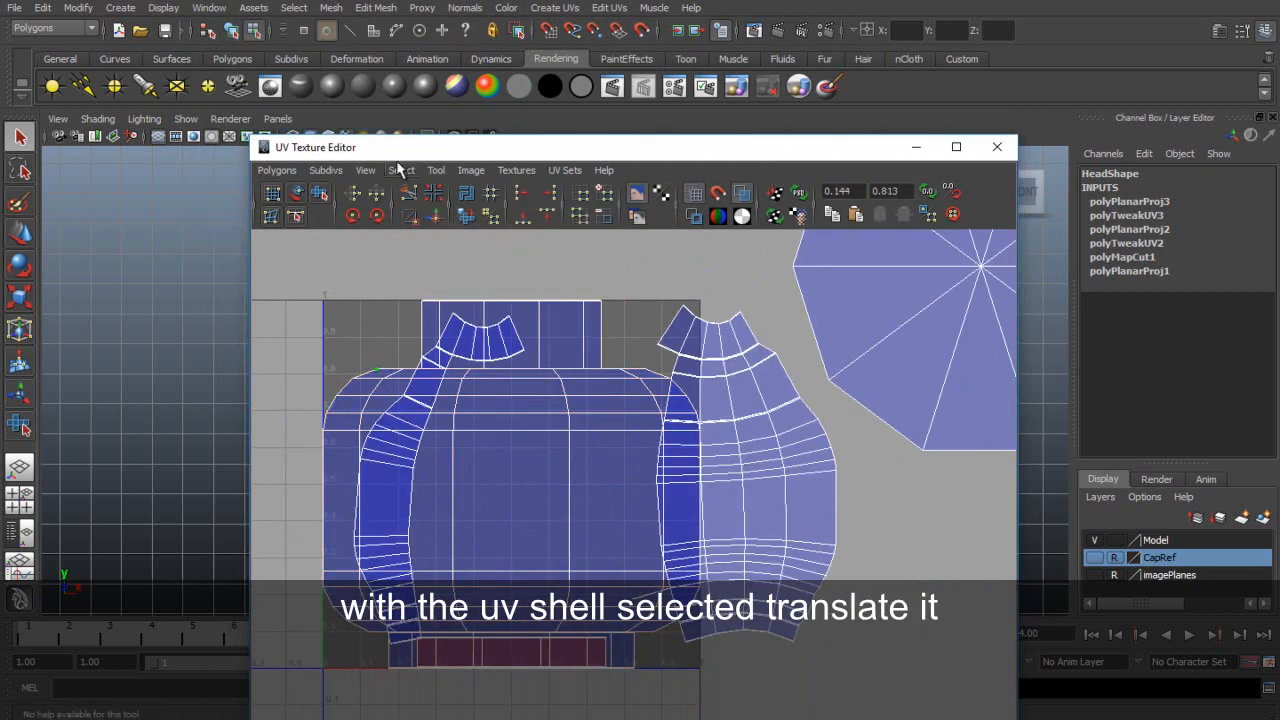
pyautogui.click(401, 170)
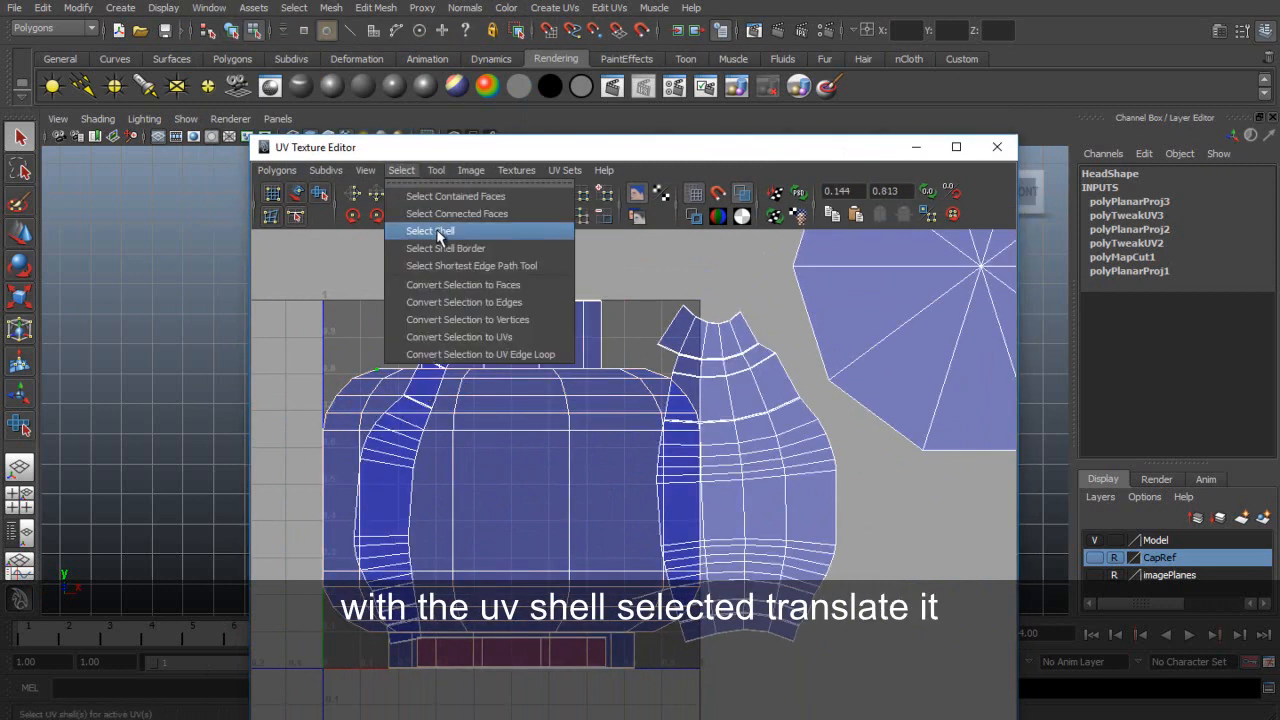
pyautogui.click(440, 232)
pyautogui.moveTo(553, 492); pyautogui.dragTo(871, 571)
pyautogui.keyDown('alt'); pyautogui.moveTo(871, 571); pyautogui.dragTo(578, 418, button='middle'); pyautogui.keyUp('alt')
pyautogui.moveTo(578, 418); pyautogui.dragTo(684, 501)
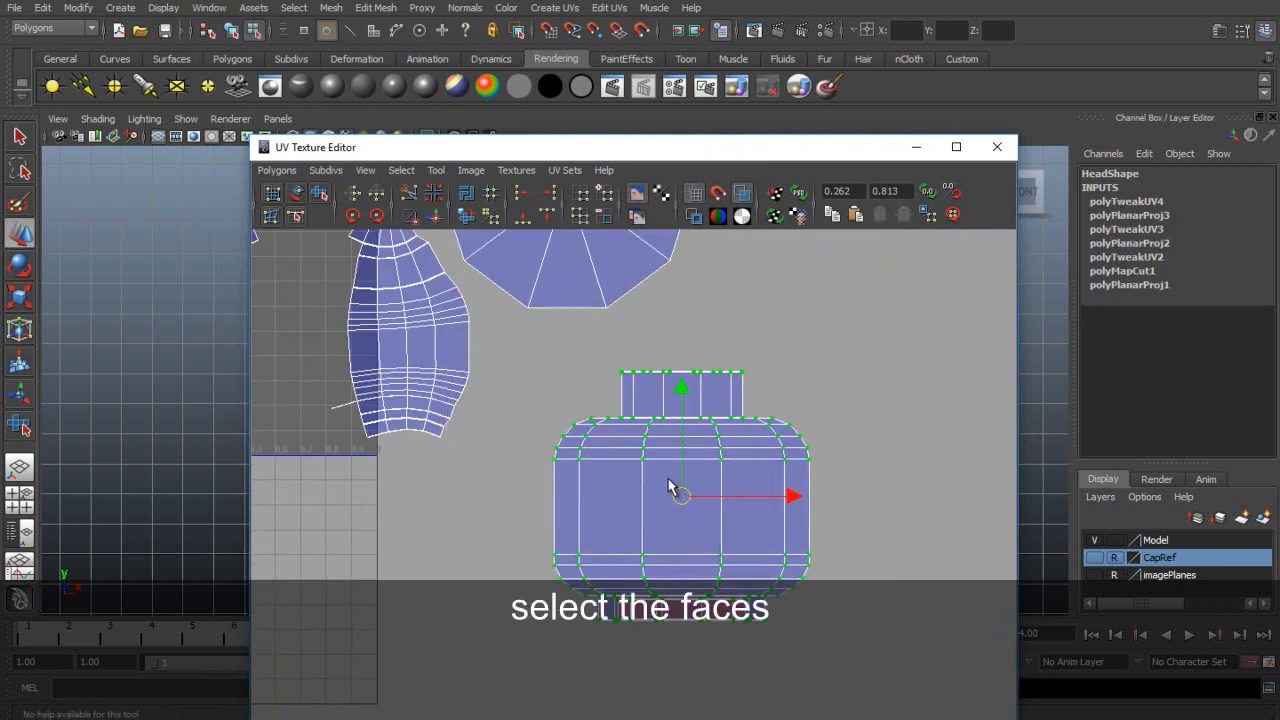
pyautogui.click(927, 430)
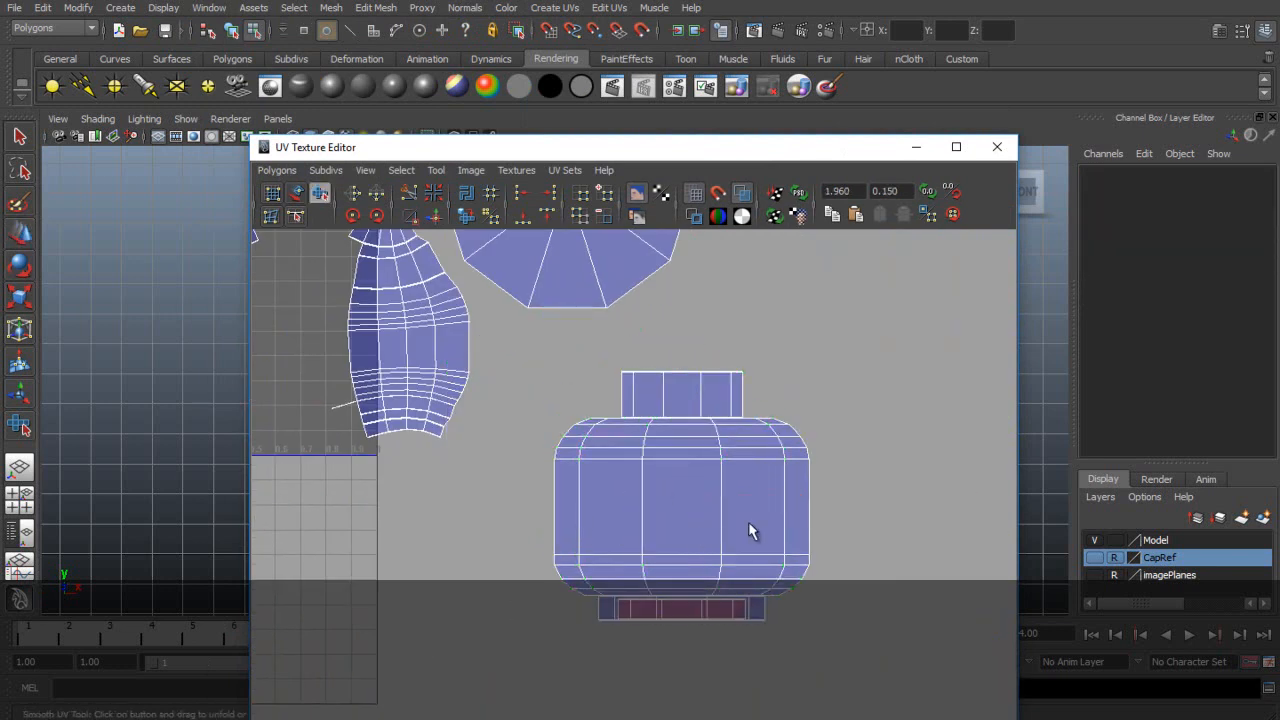
# - Select all faces of the moved front UV shell and minimize the UV Texture Editor
pyautogui.moveTo(732, 494); pyautogui.dragTo(732, 562, button='right')
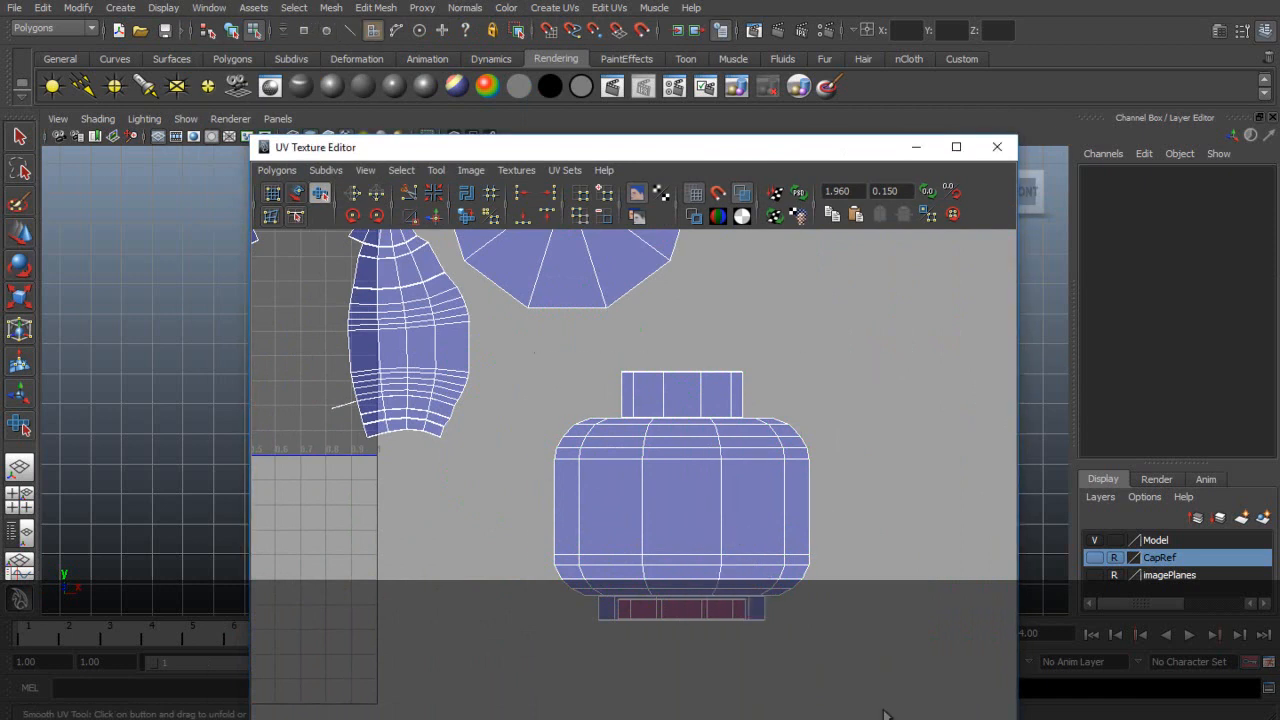
pyautogui.scroll(-2, 734, 478)
pyautogui.moveTo(585, 419); pyautogui.dragTo(855, 669)
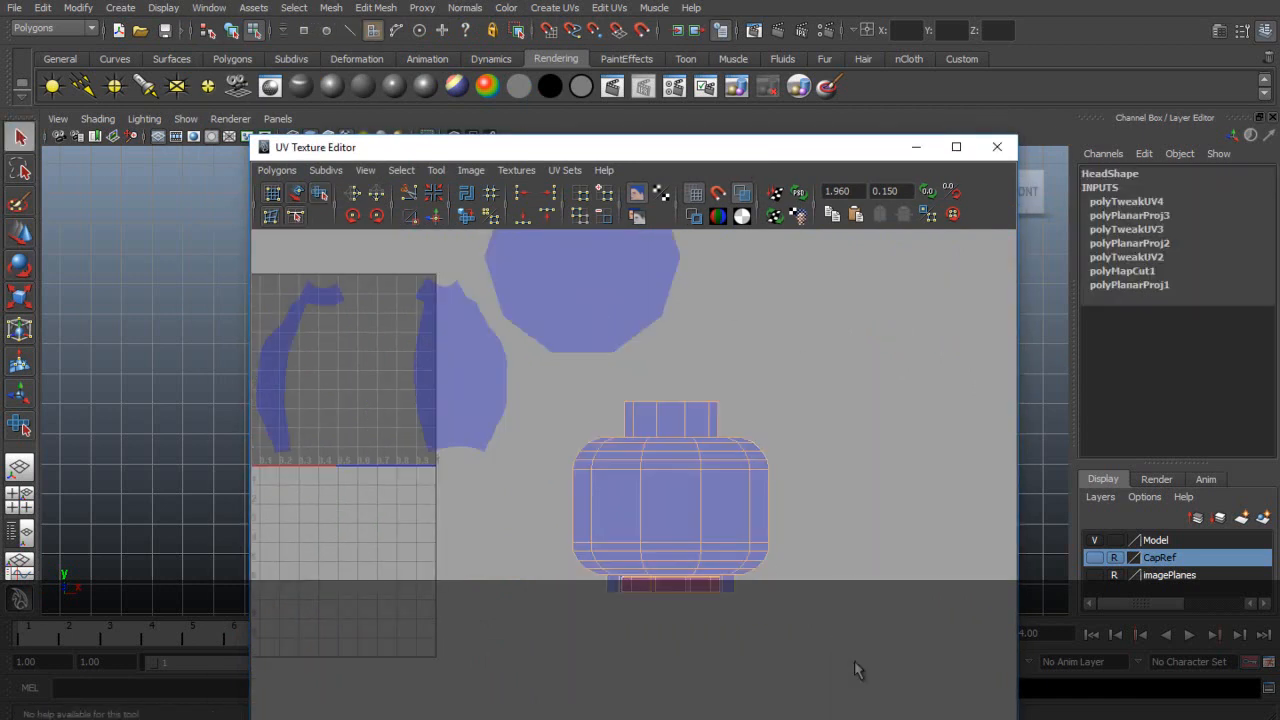
pyautogui.click(915, 147)
# - Turn off the isolation in the perspective view and invert the face selection to the back half of the head
pyautogui.scroll(5, 686, 323)
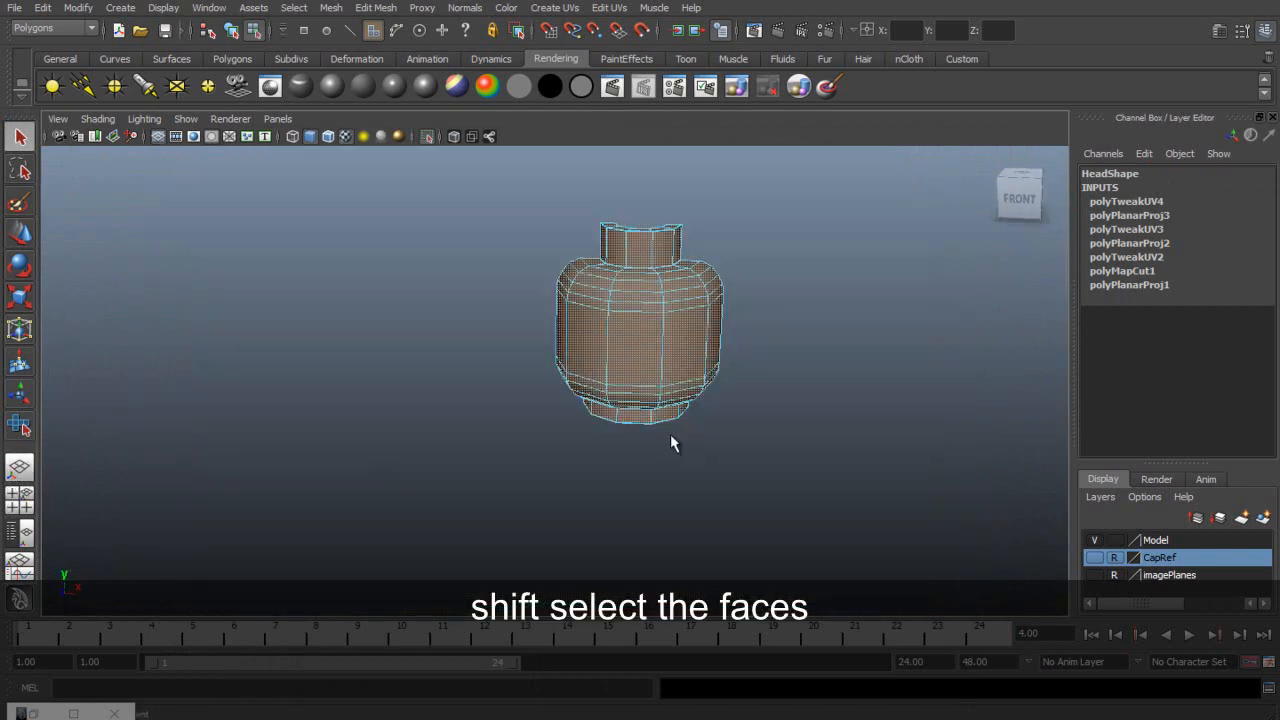
pyautogui.keyDown('alt'); pyautogui.moveTo(670, 443); pyautogui.dragTo(733, 302); pyautogui.keyUp('alt')
pyautogui.scroll(-5, 733, 302)
pyautogui.click(188, 120)
pyautogui.moveTo(237, 146)
pyautogui.click(344, 155)
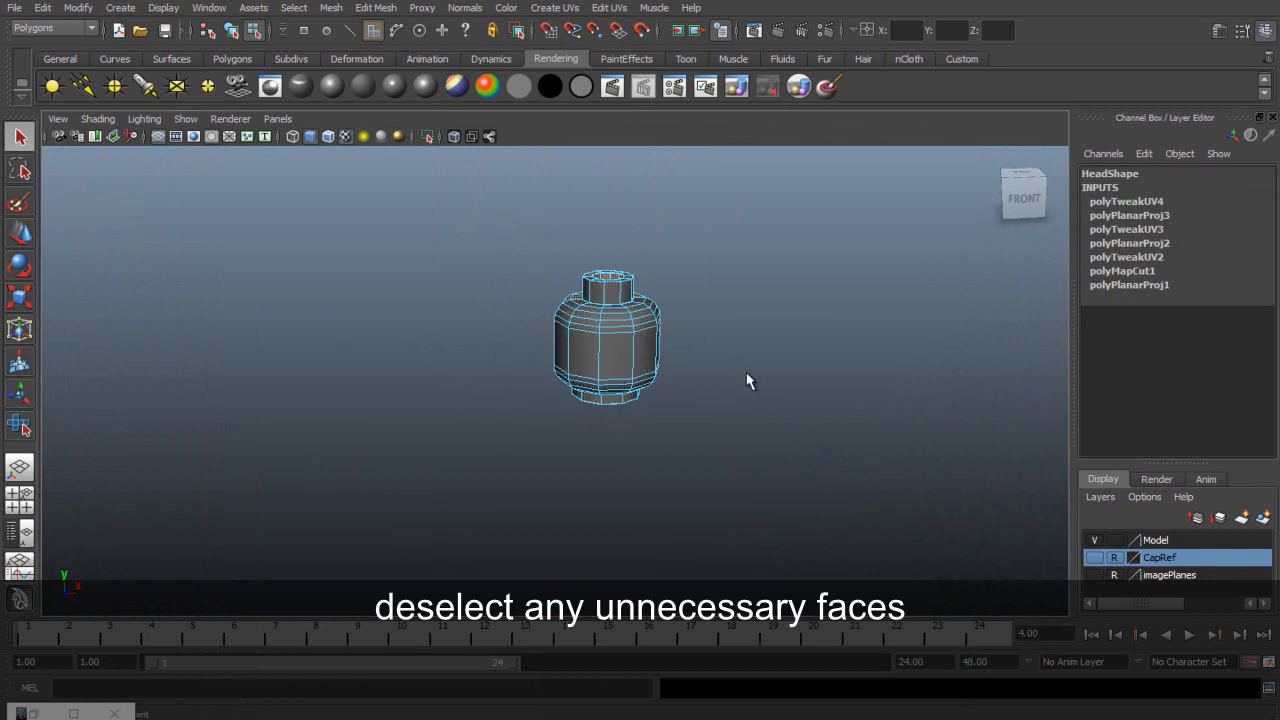
pyautogui.keyDown('alt'); pyautogui.moveTo(644, 399); pyautogui.dragTo(452, 378); pyautogui.keyUp('alt')
pyautogui.scroll(5, 631, 390)
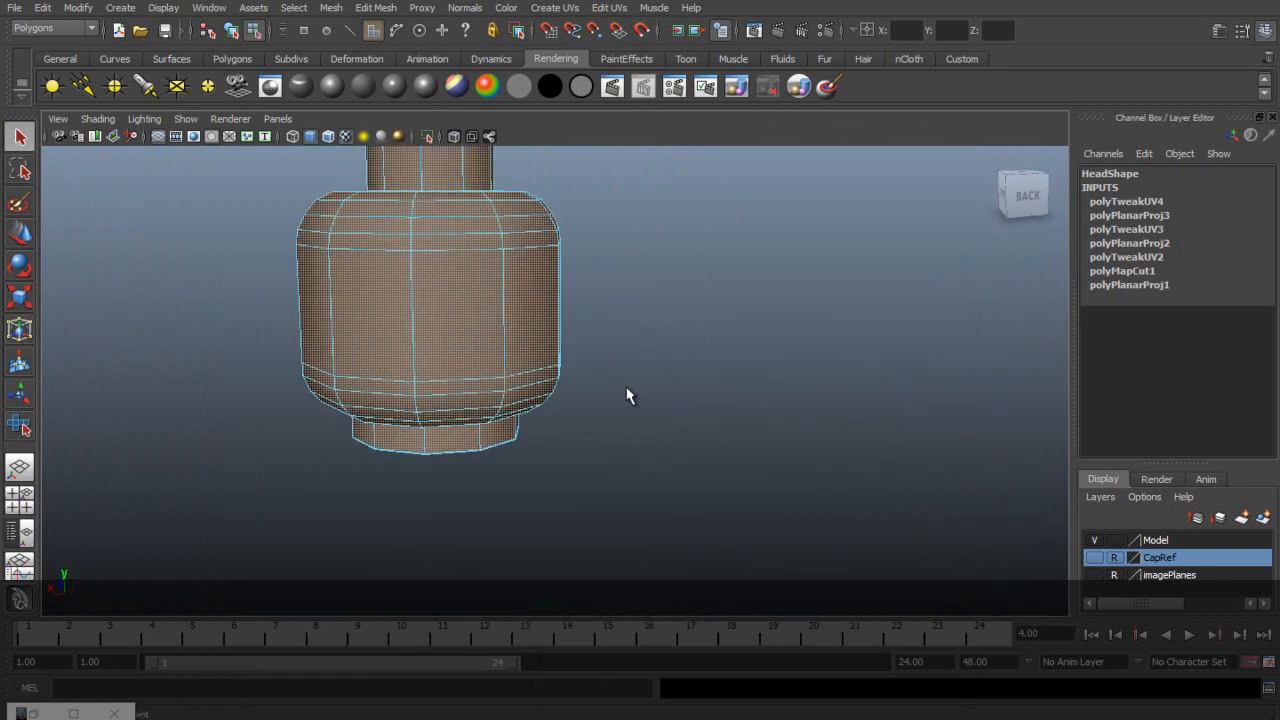
# - Remove the recessed faces inside the head's top opening from the back-half face selection
pyautogui.keyDown('alt'); pyautogui.moveTo(575, 325); pyautogui.dragTo(703, 400, button='middle'); pyautogui.keyUp('alt')
pyautogui.keyDown('alt'); pyautogui.moveTo(703, 400); pyautogui.dragTo(660, 452); pyautogui.keyUp('alt')
pyautogui.scroll(6, 620, 394)
pyautogui.keyDown('alt'); pyautogui.moveTo(618, 410); pyautogui.dragTo(592, 476); pyautogui.keyUp('alt')
pyautogui.keyDown('alt'); pyautogui.moveTo(590, 520); pyautogui.dragTo(605, 369, button='middle'); pyautogui.keyUp('alt')
pyautogui.scroll(-2, 628, 332)
pyautogui.keyDown('alt'); pyautogui.moveTo(630, 332); pyautogui.dragTo(598, 371); pyautogui.keyUp('alt')
pyautogui.keyDown('alt'); pyautogui.moveTo(706, 397); pyautogui.dragTo(776, 413); pyautogui.keyUp('alt')
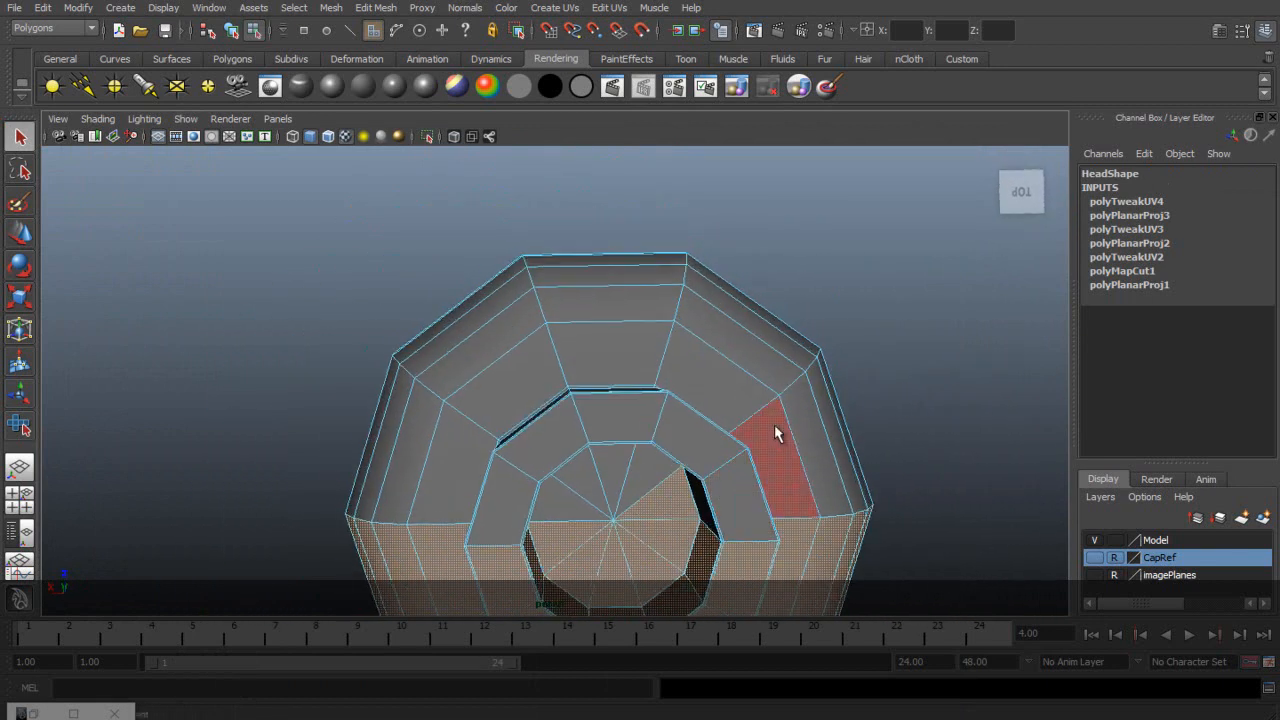
pyautogui.keyDown('alt'); pyautogui.moveTo(776, 413); pyautogui.dragTo(716, 303, button='middle'); pyautogui.keyUp('alt')
pyautogui.scroll(4, 716, 303)
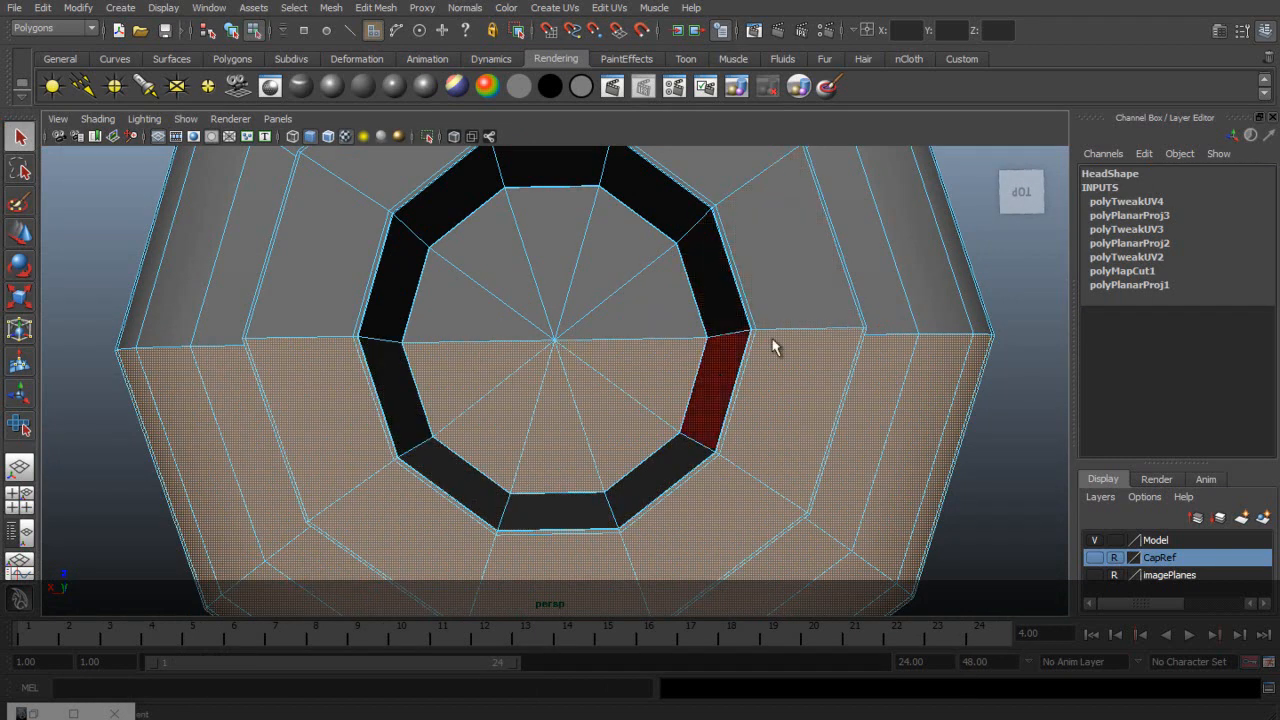
pyautogui.keyDown('alt'); pyautogui.moveTo(685, 345); pyautogui.dragTo(677, 333); pyautogui.keyUp('alt')
pyautogui.keyDown('alt'); pyautogui.moveTo(584, 322); pyautogui.dragTo(582, 334); pyautogui.keyUp('alt')
pyautogui.keyDown('ctrl'); pyautogui.moveTo(607, 417); pyautogui.dragTo(557, 343); pyautogui.keyUp('ctrl')
pyautogui.scroll(-5, 597, 382)
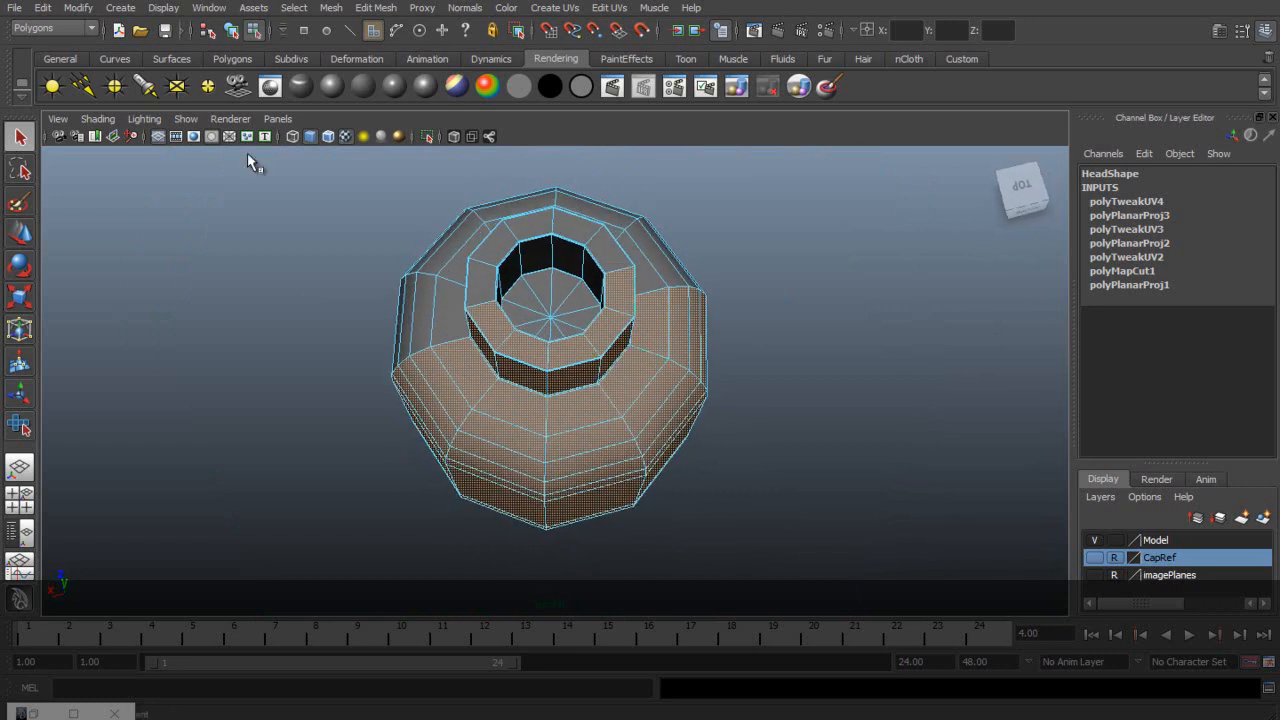
pyautogui.click(185, 119)
pyautogui.moveTo(208, 150)
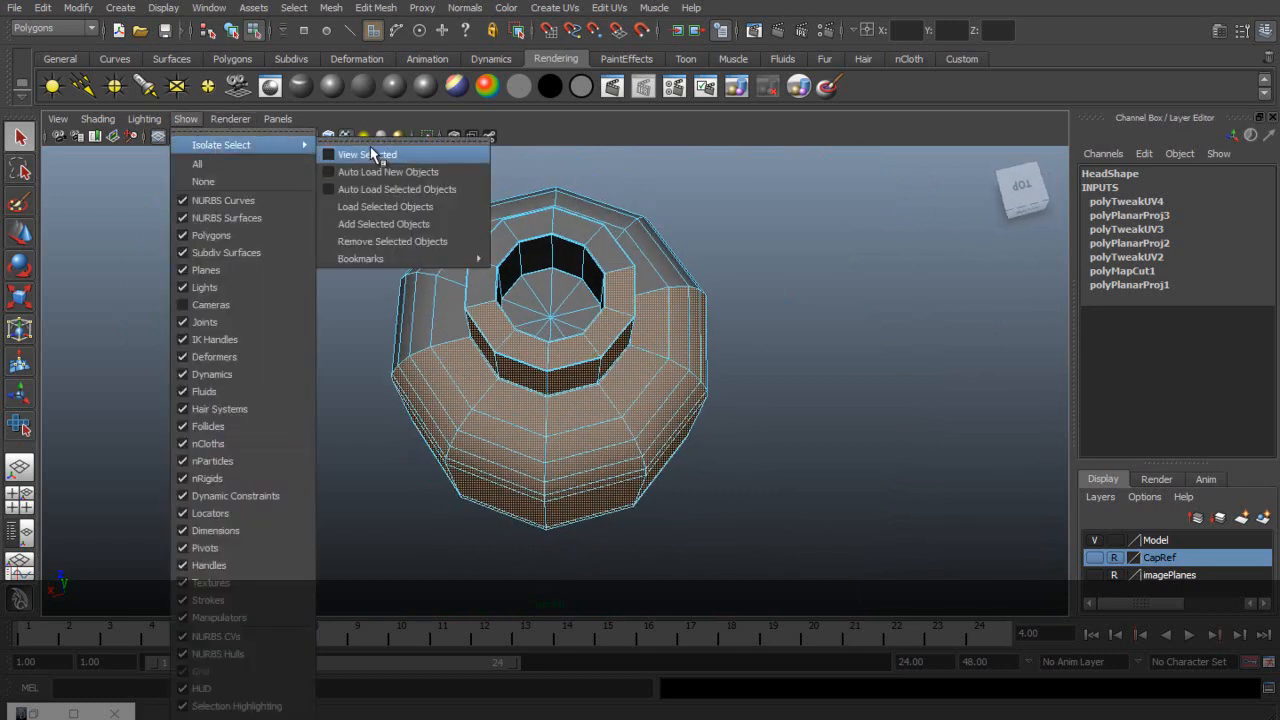
pyautogui.click(378, 157)
pyautogui.keyDown('alt'); pyautogui.moveTo(643, 329); pyautogui.dragTo(894, 314); pyautogui.keyUp('alt')
pyautogui.scroll(5, 686, 363)
pyautogui.hotkey('ctrl', 'z')
pyautogui.keyDown('alt'); pyautogui.moveTo(790, 340); pyautogui.dragTo(506, 330); pyautogui.keyUp('alt')
pyautogui.keyDown('alt'); pyautogui.moveTo(506, 330); pyautogui.dragTo(923, 326, button='right'); pyautogui.keyUp('alt')
pyautogui.keyDown('alt'); pyautogui.moveTo(1008, 358); pyautogui.dragTo(697, 287, button='right'); pyautogui.keyUp('alt')
pyautogui.click(185, 118)
pyautogui.moveTo(293, 151)
pyautogui.click(400, 154)
pyautogui.keyDown('alt'); pyautogui.moveTo(467, 362); pyautogui.dragTo(676, 357); pyautogui.keyUp('alt')
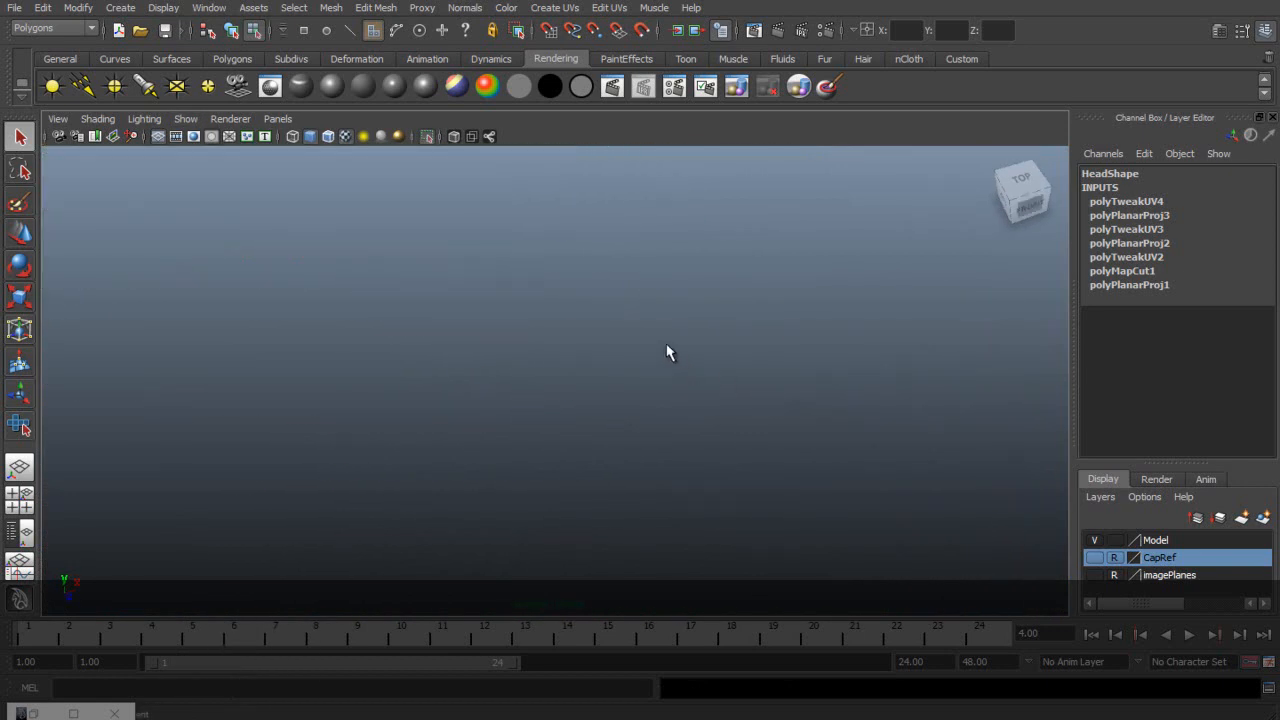
pyautogui.hotkey('ctrl', 'z')
# - Remove the interior faces of the hollow bottom from the selection and isolate the remaining back-half faces
pyautogui.keyDown('alt'); pyautogui.moveTo(430, 380); pyautogui.dragTo(448, 318); pyautogui.keyUp('alt')
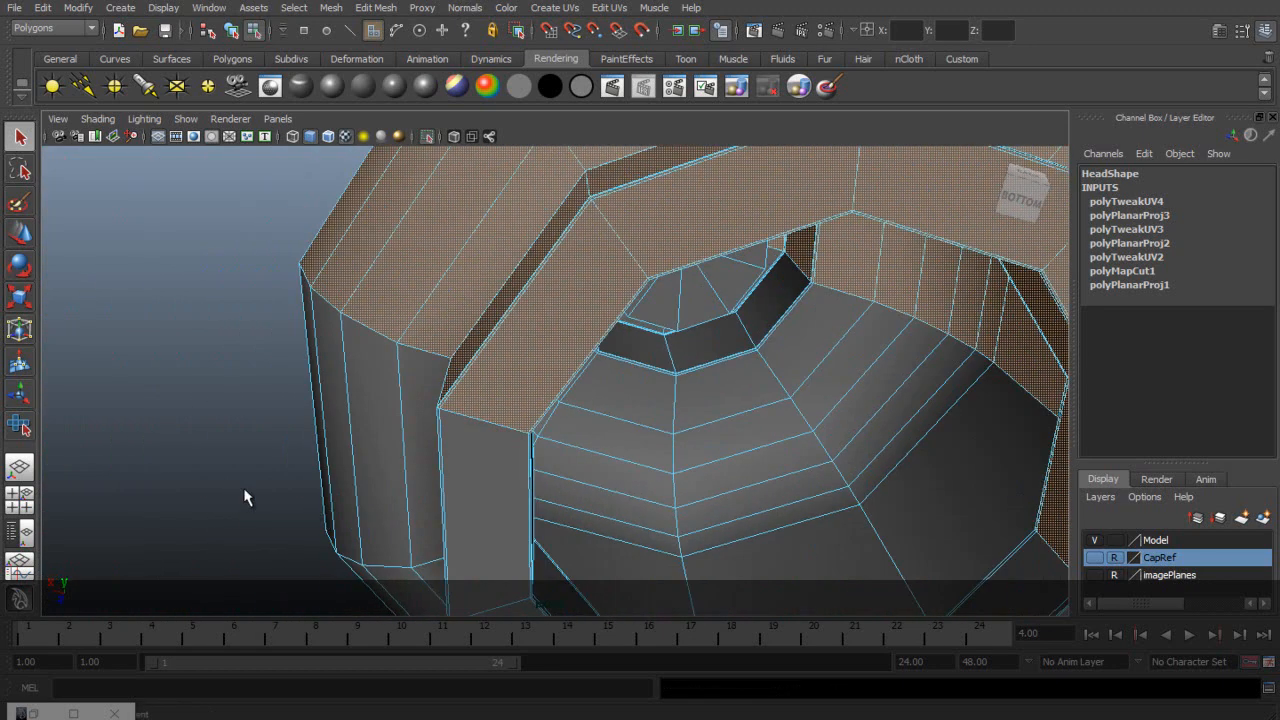
pyautogui.moveTo(707, 568); pyautogui.dragTo(707, 568)
pyautogui.click(185, 118)
pyautogui.moveTo(252, 146)
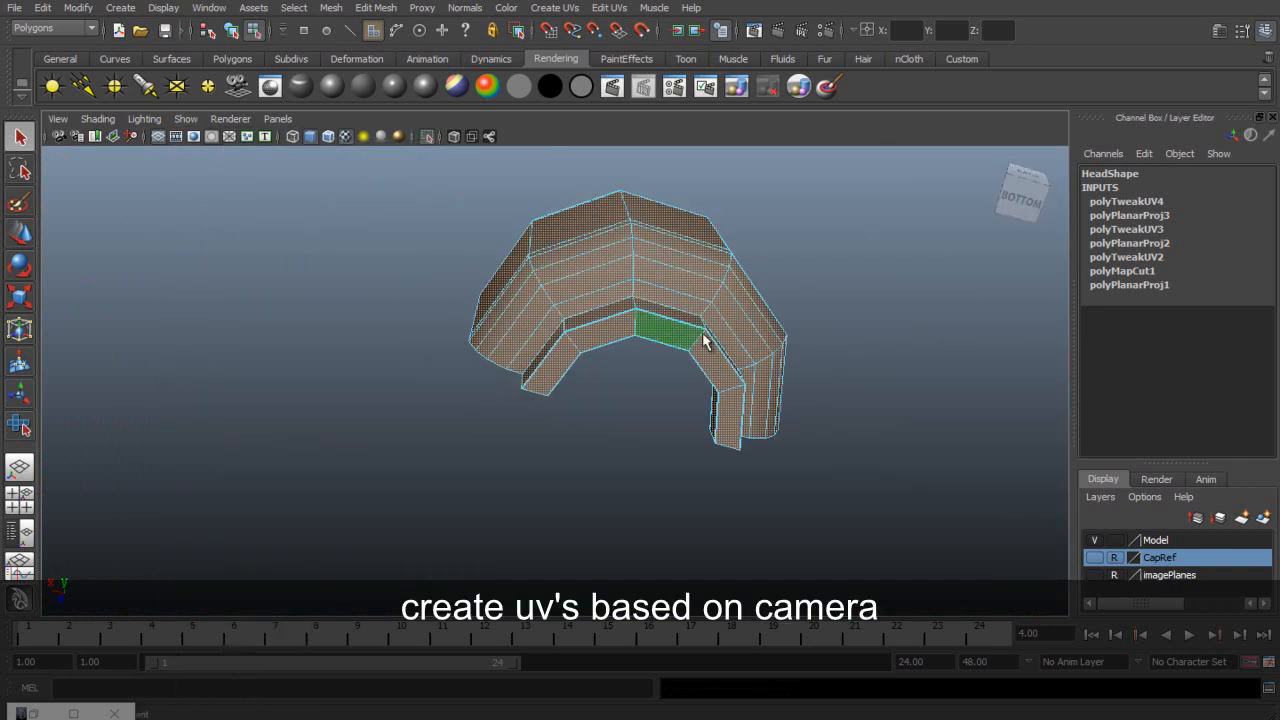
# - Switch to the back view and create UVs based on camera for the isolated back-half faces
pyautogui.keyDown('alt'); pyautogui.moveTo(700, 334); pyautogui.dragTo(710, 427); pyautogui.keyUp('alt')
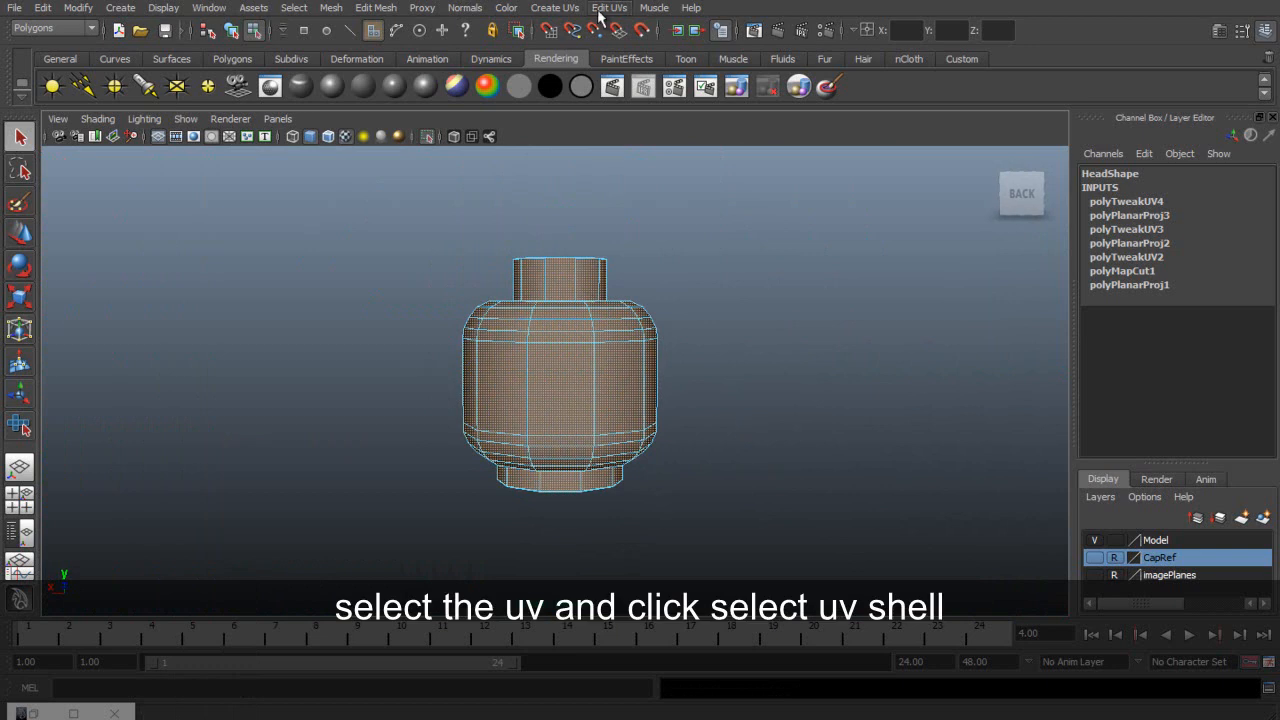
pyautogui.click(562, 8)
pyautogui.click(580, 34)
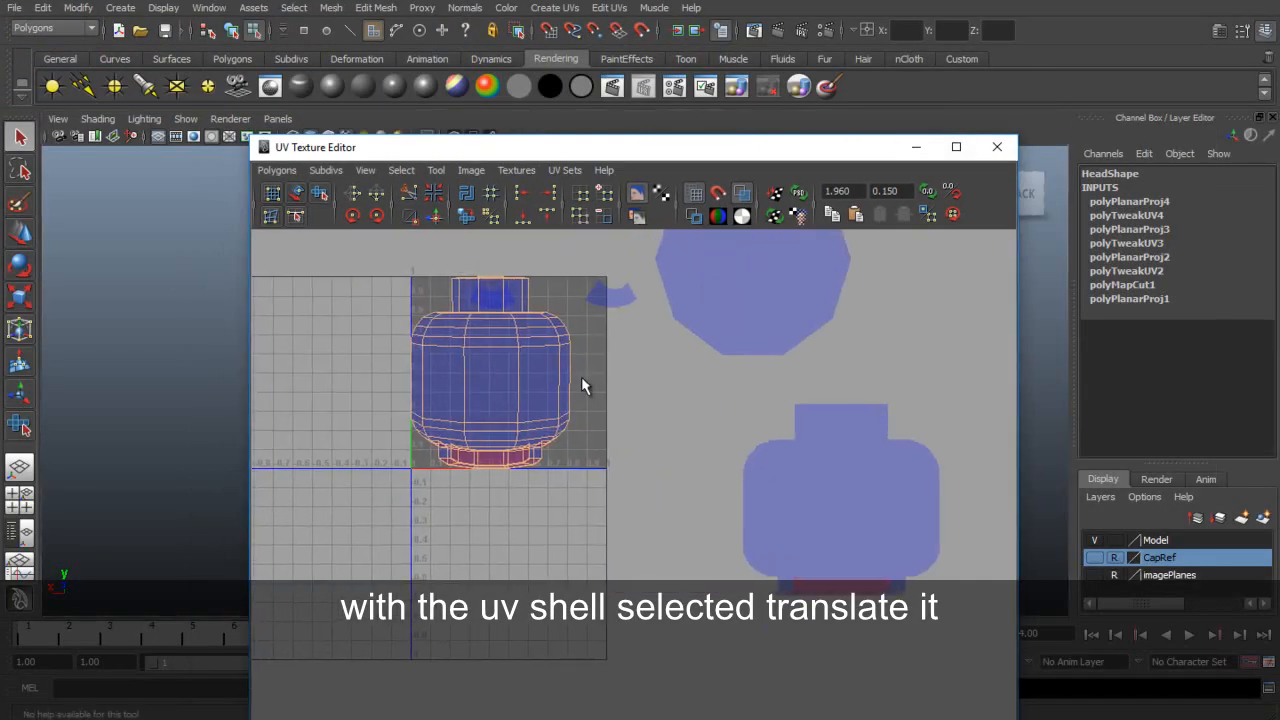
# - Select the entire back-projection UV shell and move it out of the UV grid to sit beside the front shell
pyautogui.scroll(1, 583, 386)
pyautogui.rightClick(505, 313)
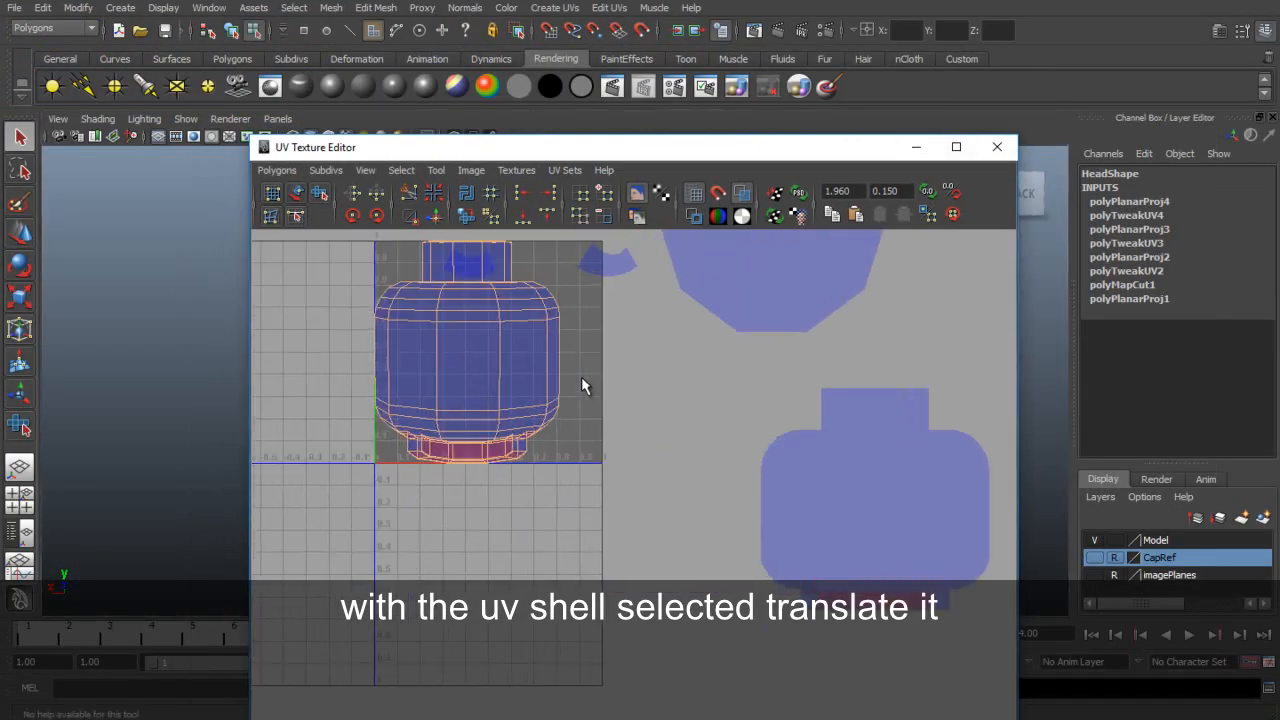
pyautogui.click(401, 170)
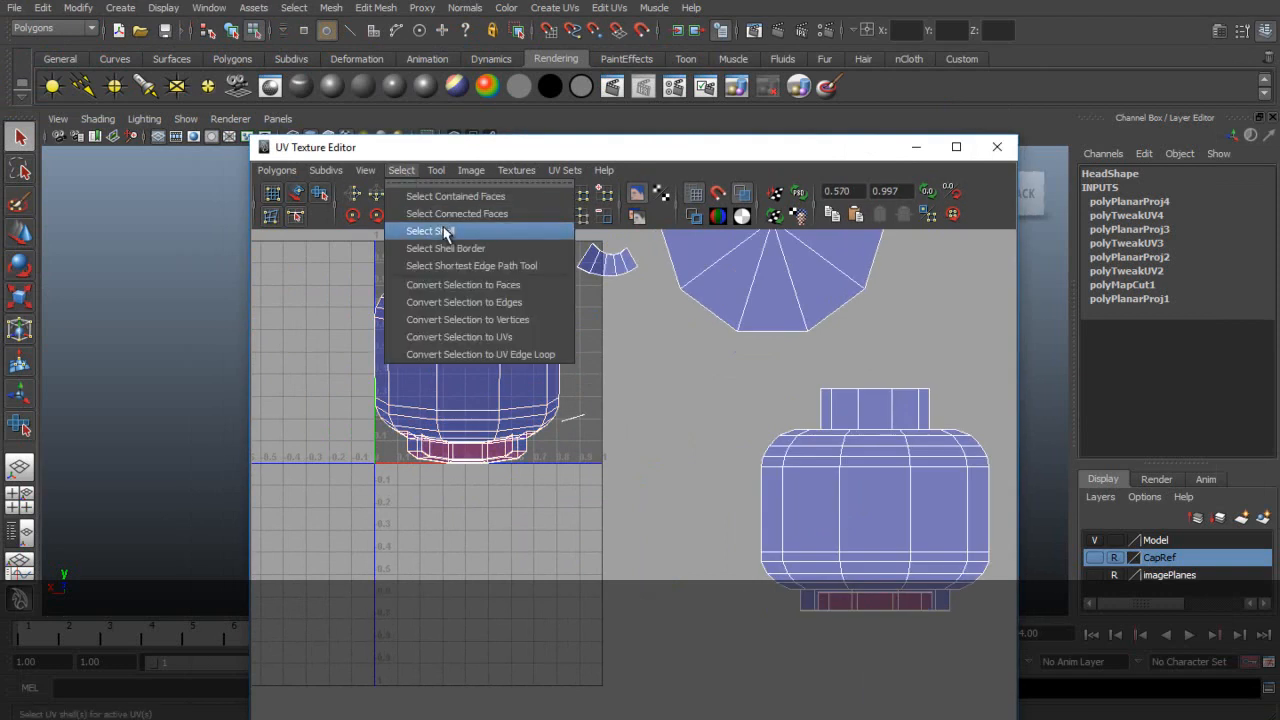
pyautogui.click(449, 229)
pyautogui.press('w')
pyautogui.moveTo(472, 355); pyautogui.dragTo(634, 480)
pyautogui.moveTo(684, 144); pyautogui.dragTo(566, 25)
pyautogui.keyDown('alt'); pyautogui.moveTo(571, 346); pyautogui.dragTo(457, 326, button='middle'); pyautogui.keyUp('alt')
pyautogui.moveTo(406, 329); pyautogui.dragTo(849, 357)
pyautogui.keyDown('alt'); pyautogui.moveTo(849, 357); pyautogui.dragTo(545, 360, button='middle'); pyautogui.keyUp('alt')
# - Scale the back UV shell up to match the front shell's size and align it next to that shell
pyautogui.moveTo(649, 359); pyautogui.dragTo(660, 362)
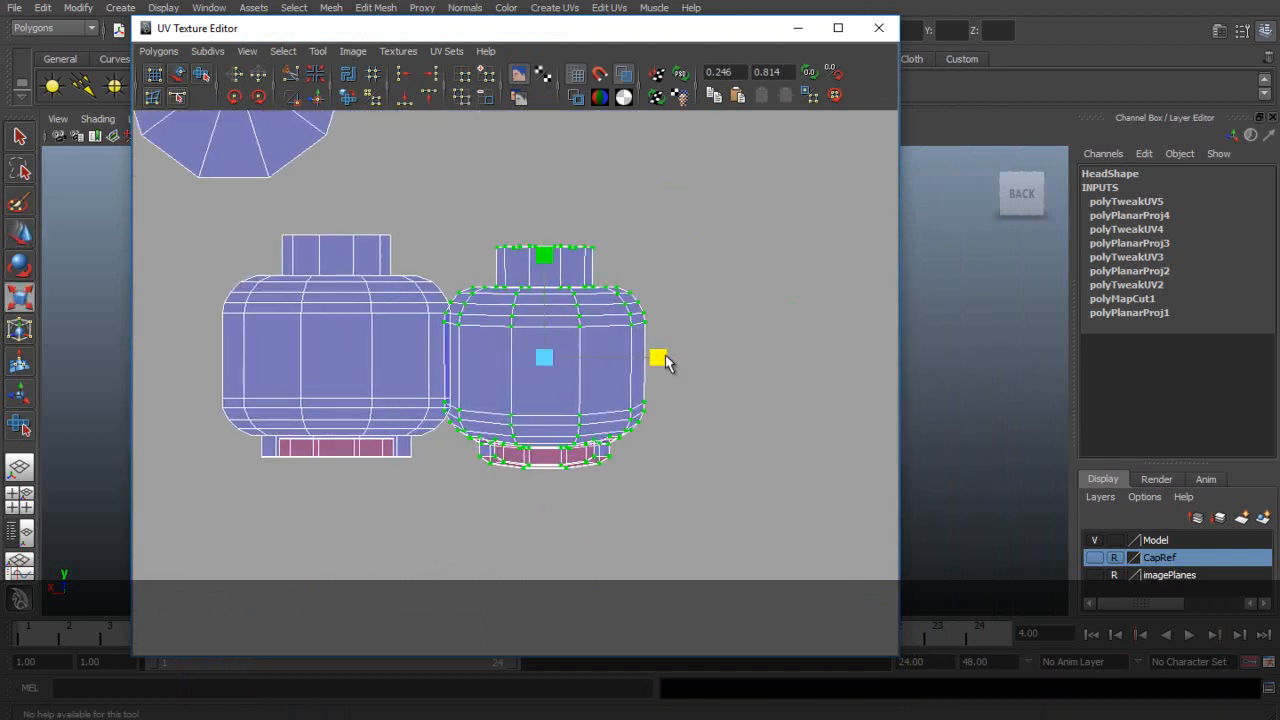
pyautogui.moveTo(545, 362); pyautogui.dragTo(568, 352)
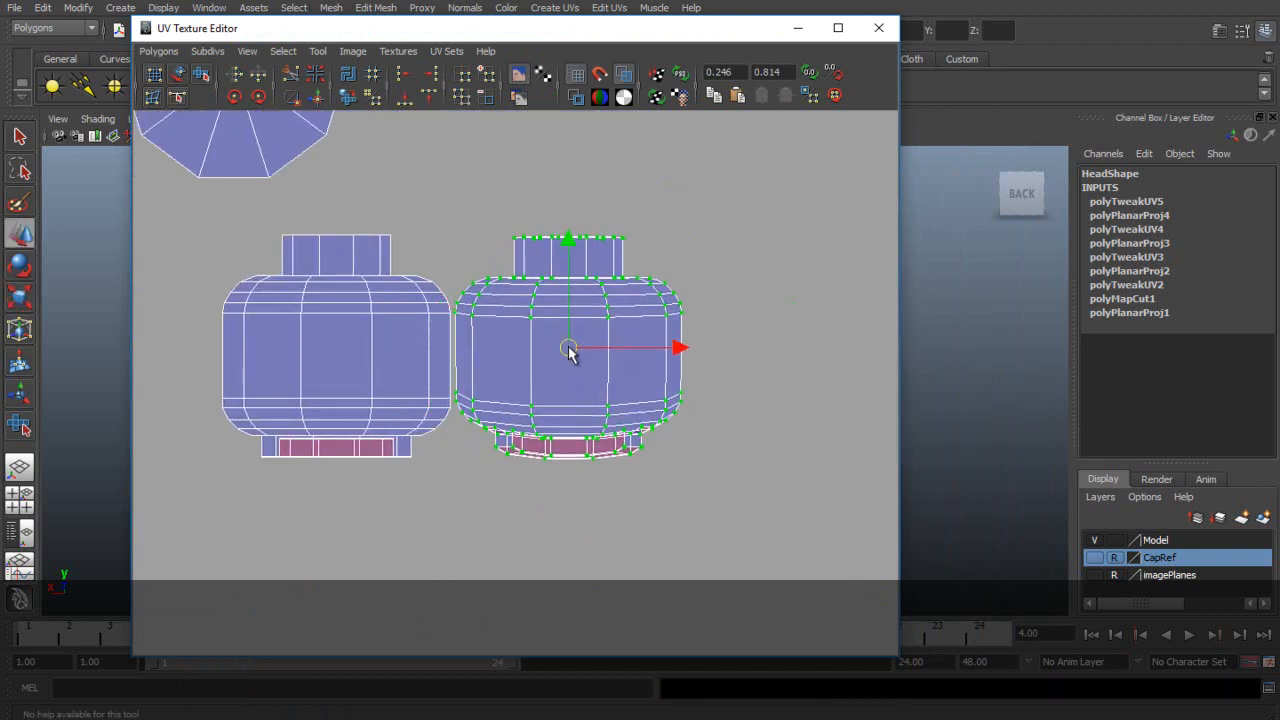
# - Examine the neck-top rim of the back UV shell and the corresponding area on the head model
pyautogui.keyDown('alt'); pyautogui.moveTo(569, 366); pyautogui.dragTo(677, 266, button='right'); pyautogui.keyUp('alt')
pyautogui.keyDown('alt'); pyautogui.moveTo(677, 266); pyautogui.dragTo(573, 498, button='middle'); pyautogui.keyUp('alt')
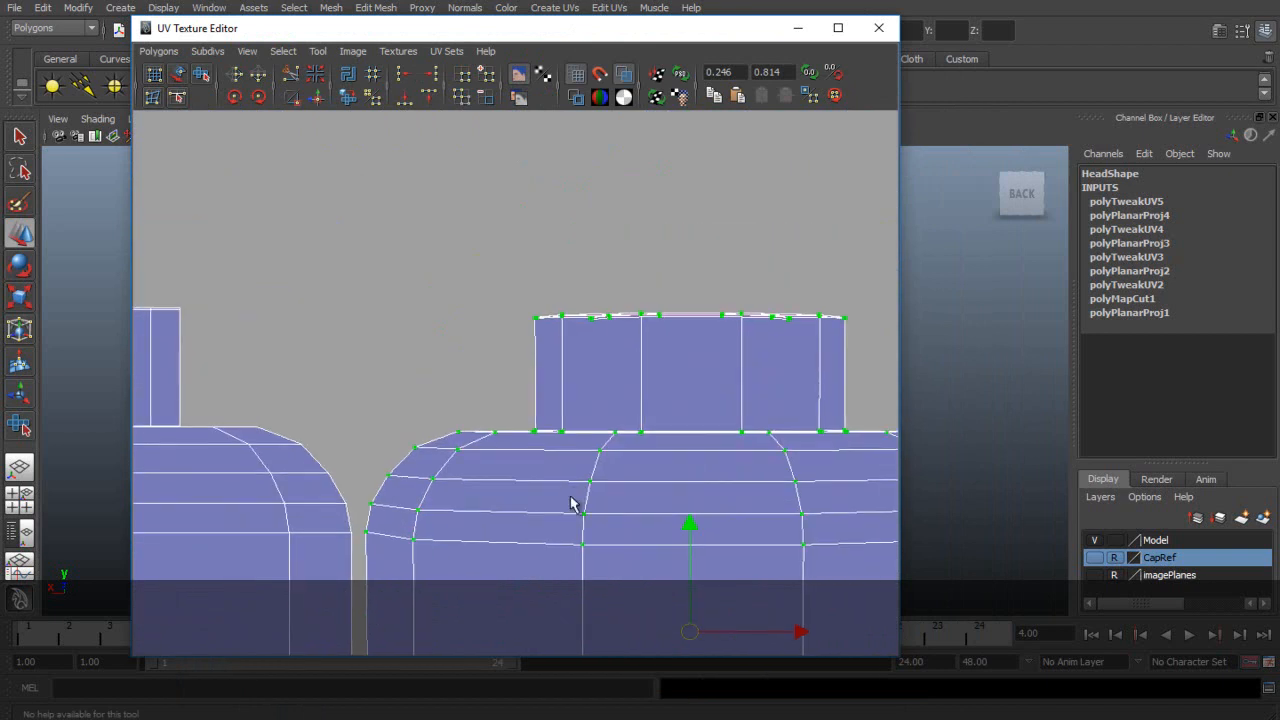
pyautogui.rightClick(660, 339)
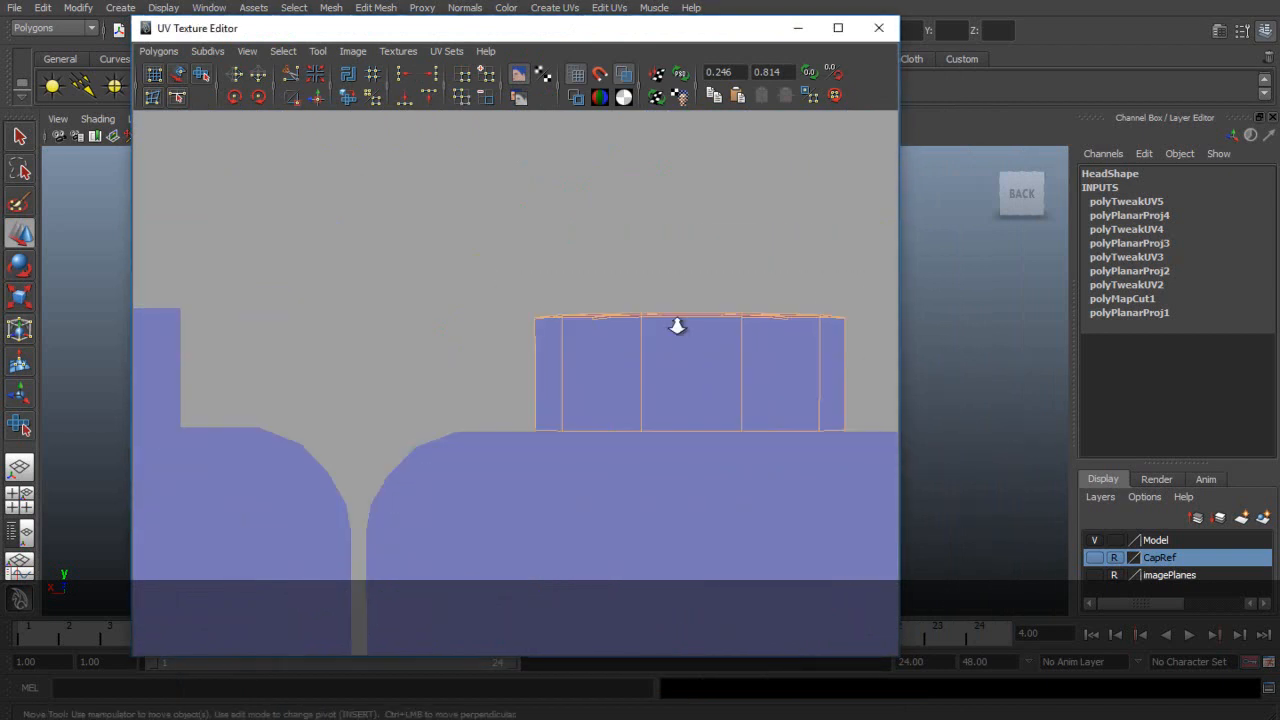
pyautogui.scroll(-3, 680, 333)
pyautogui.hotkey('ctrl', 'z')
pyautogui.click(798, 28)
pyautogui.keyDown('alt'); pyautogui.moveTo(650, 310); pyautogui.dragTo(651, 412); pyautogui.keyUp('alt')
pyautogui.scroll(5, 648, 388)
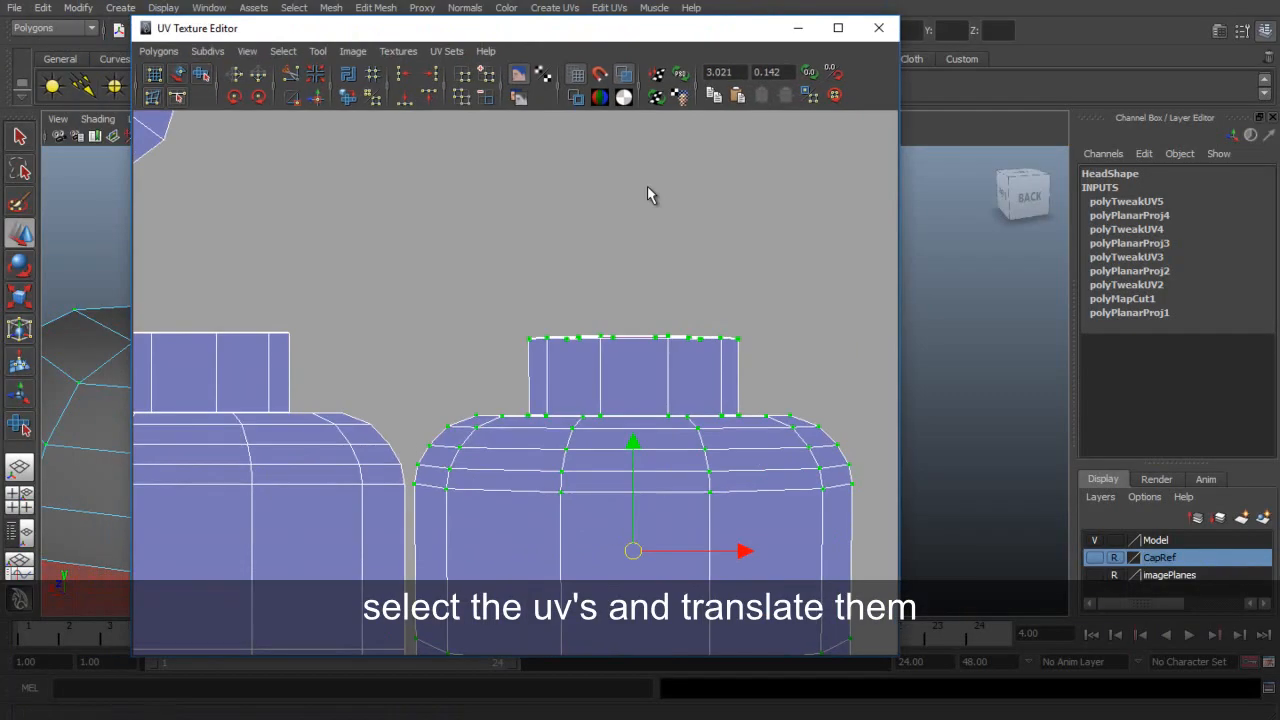
# - Select the upper-edge UVs of the folded inner strip at the front shell's base and move them below the outer strip
pyautogui.keyDown('alt'); pyautogui.moveTo(605, 372); pyautogui.dragTo(735, 168, button='middle'); pyautogui.keyUp('alt')
pyautogui.scroll(-2, 694, 187)
pyautogui.keyDown('alt'); pyautogui.moveTo(440, 466); pyautogui.dragTo(500, 336, button='middle'); pyautogui.keyUp('alt')
pyautogui.scroll(4, 500, 336)
pyautogui.keyDown('alt'); pyautogui.moveTo(295, 320); pyautogui.dragTo(405, 334, button='middle'); pyautogui.keyUp('alt')
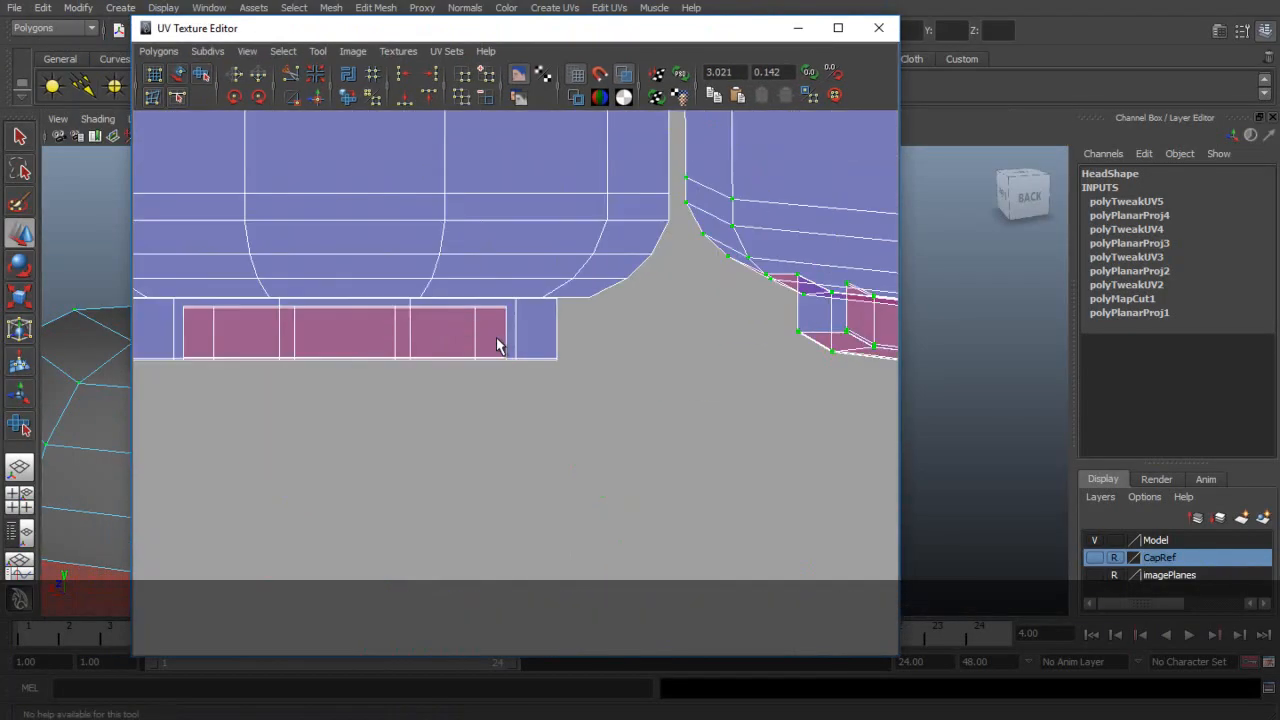
pyautogui.keyDown('alt'); pyautogui.moveTo(630, 343); pyautogui.dragTo(303, 365, button='middle'); pyautogui.keyUp('alt')
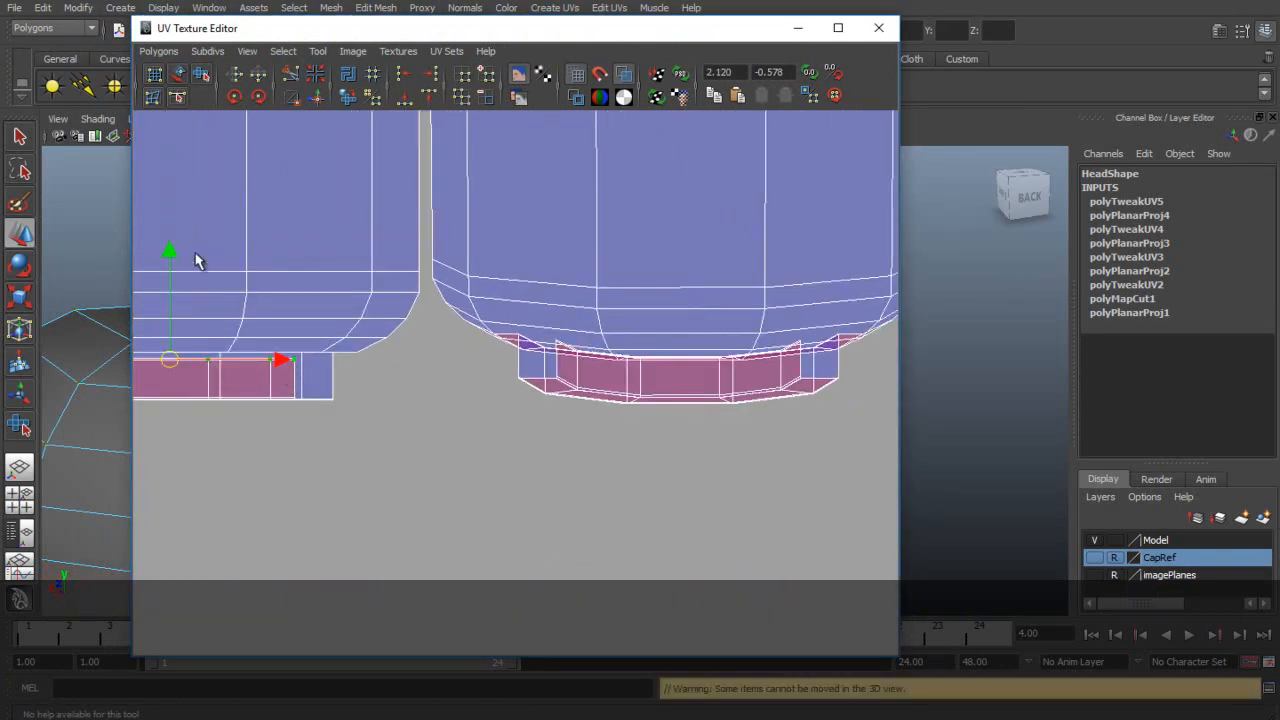
pyautogui.scroll(-3, 461, 322)
pyautogui.keyDown('alt'); pyautogui.moveTo(431, 374); pyautogui.dragTo(587, 361, button='middle'); pyautogui.keyUp('alt')
pyautogui.scroll(7, 602, 364)
pyautogui.keyDown('alt'); pyautogui.moveTo(465, 385); pyautogui.dragTo(672, 249, button='middle'); pyautogui.keyUp('alt')
# - Select the lowest UV row of the front shell's unfolded base strip, move it further down, and save the scene
pyautogui.click(343, 267)
pyautogui.click(233, 327)
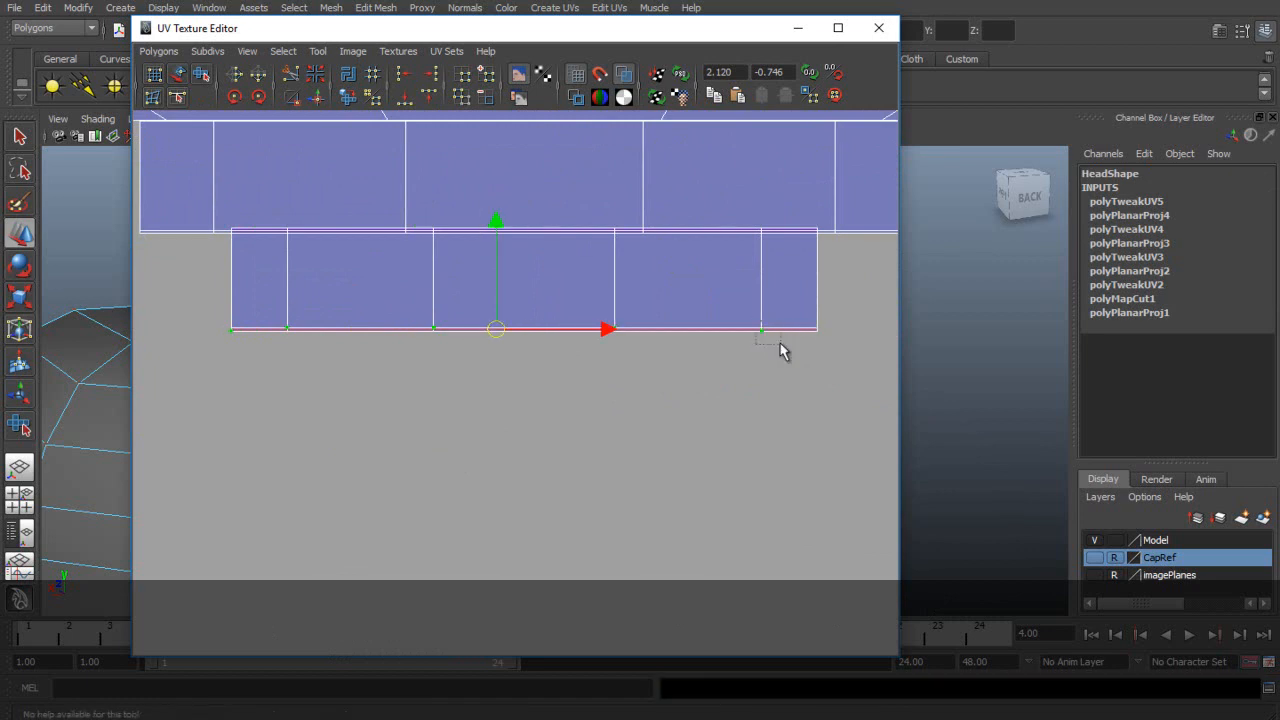
pyautogui.moveTo(533, 227); pyautogui.dragTo(241, 341)
pyautogui.moveTo(522, 227); pyautogui.dragTo(526, 243)
pyautogui.scroll(-2, 540, 252)
pyautogui.press('q')
pyautogui.hotkey('ctrl', 's')
pyautogui.scroll(-4, 688, 274)
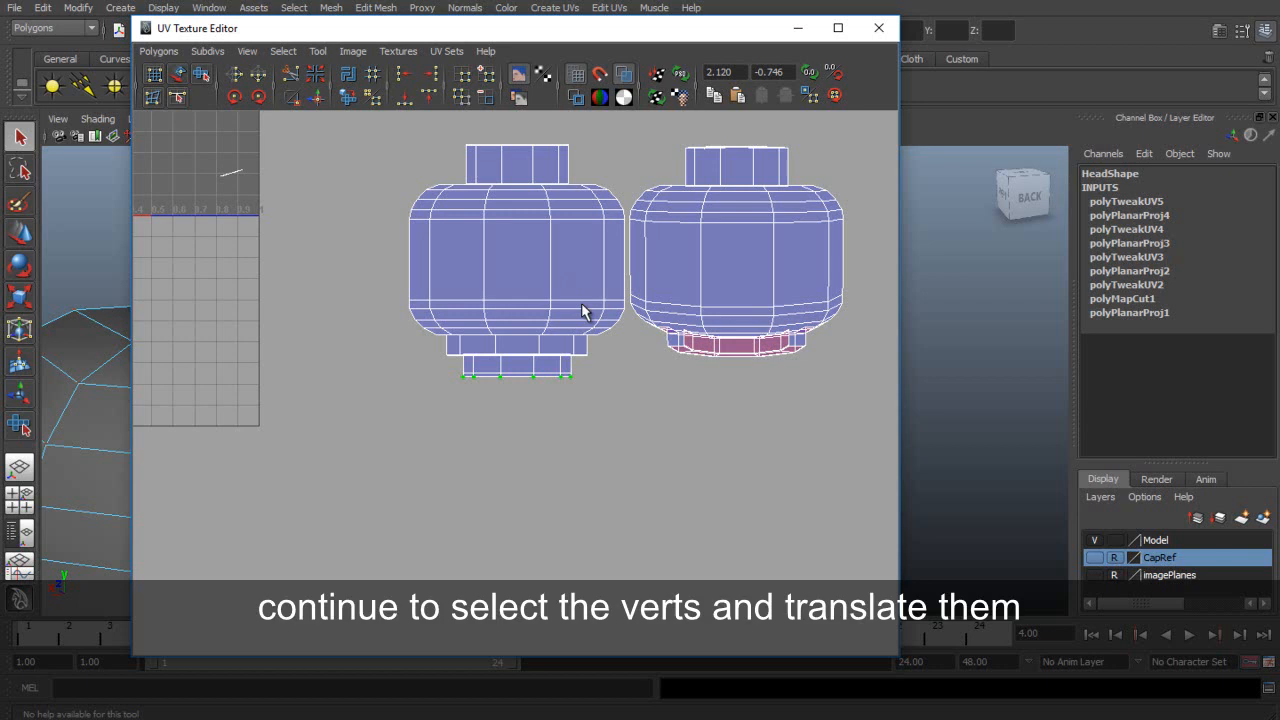
# - Select the UVs along the top edge of the narrow strip where it overlaps the front shell's base
pyautogui.scroll(8, 582, 306)
pyautogui.keyDown('alt'); pyautogui.moveTo(412, 288); pyautogui.dragTo(542, 407, button='middle'); pyautogui.keyUp('alt')
pyautogui.moveTo(259, 269); pyautogui.dragTo(602, 285)
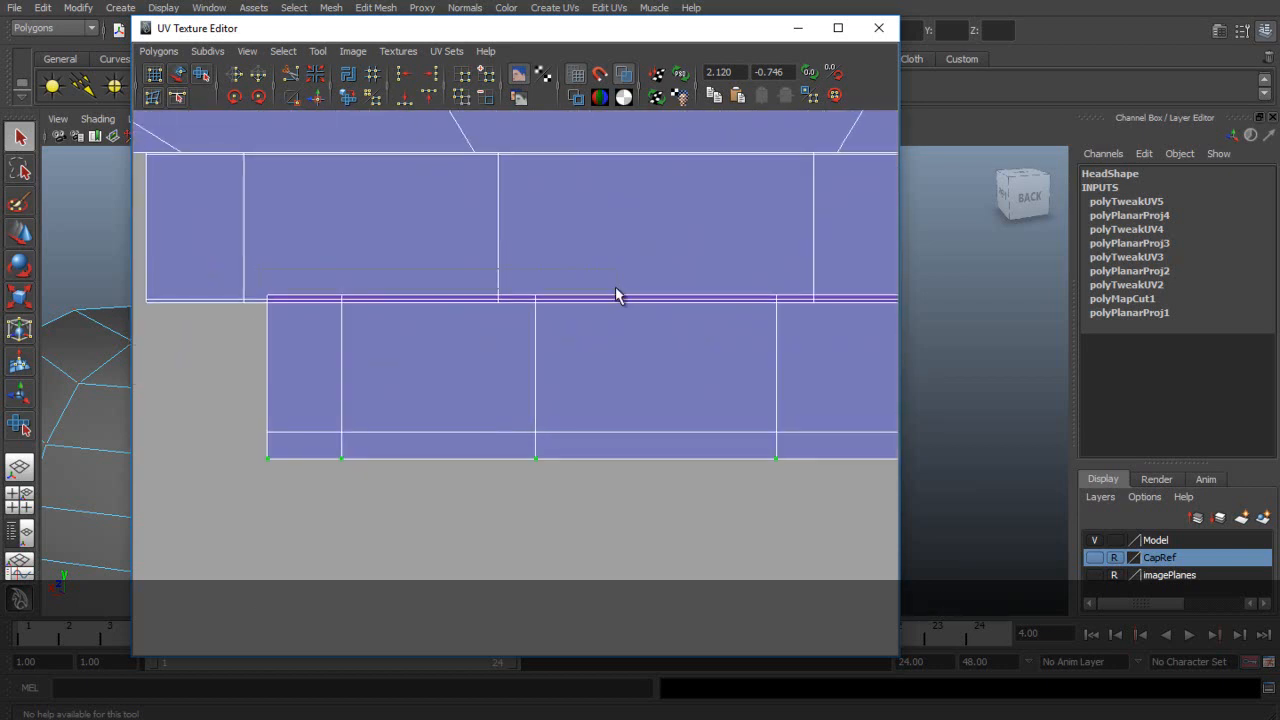
pyautogui.click(626, 292)
pyautogui.click(269, 295)
pyautogui.keyDown('alt'); pyautogui.moveTo(797, 341); pyautogui.dragTo(492, 376, button='middle'); pyautogui.keyUp('alt')
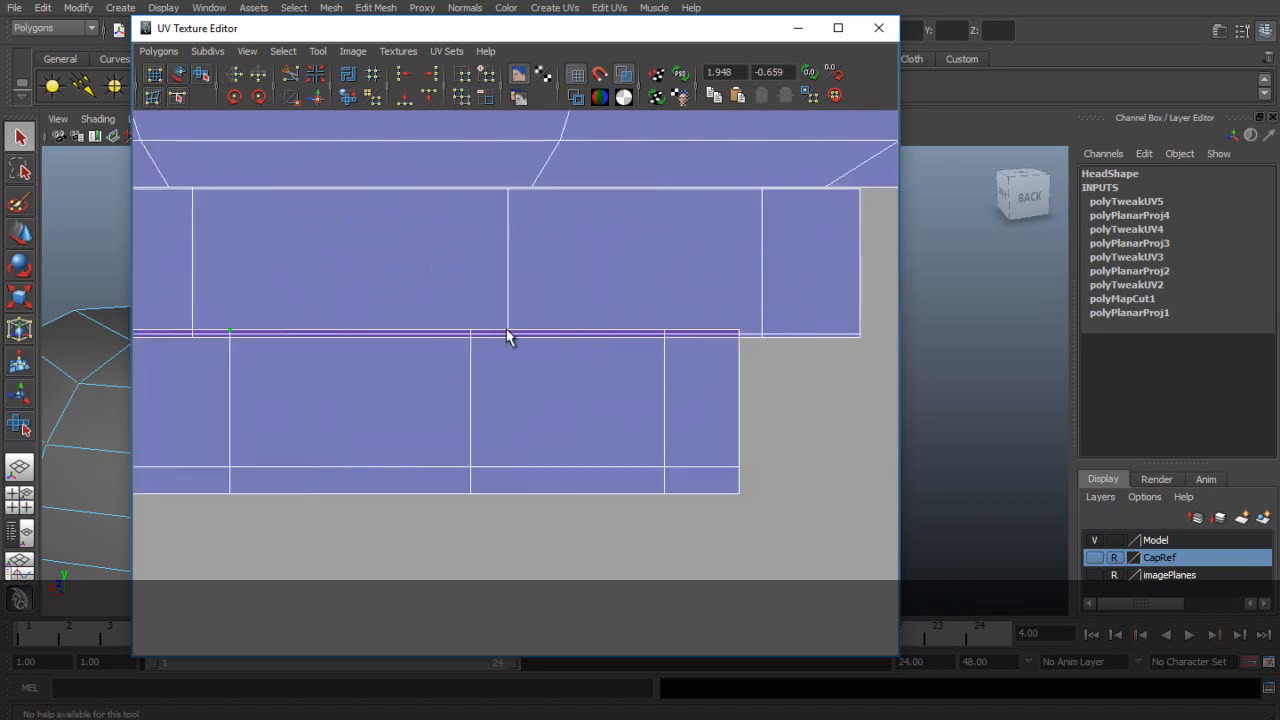
pyautogui.scroll(3, 522, 341)
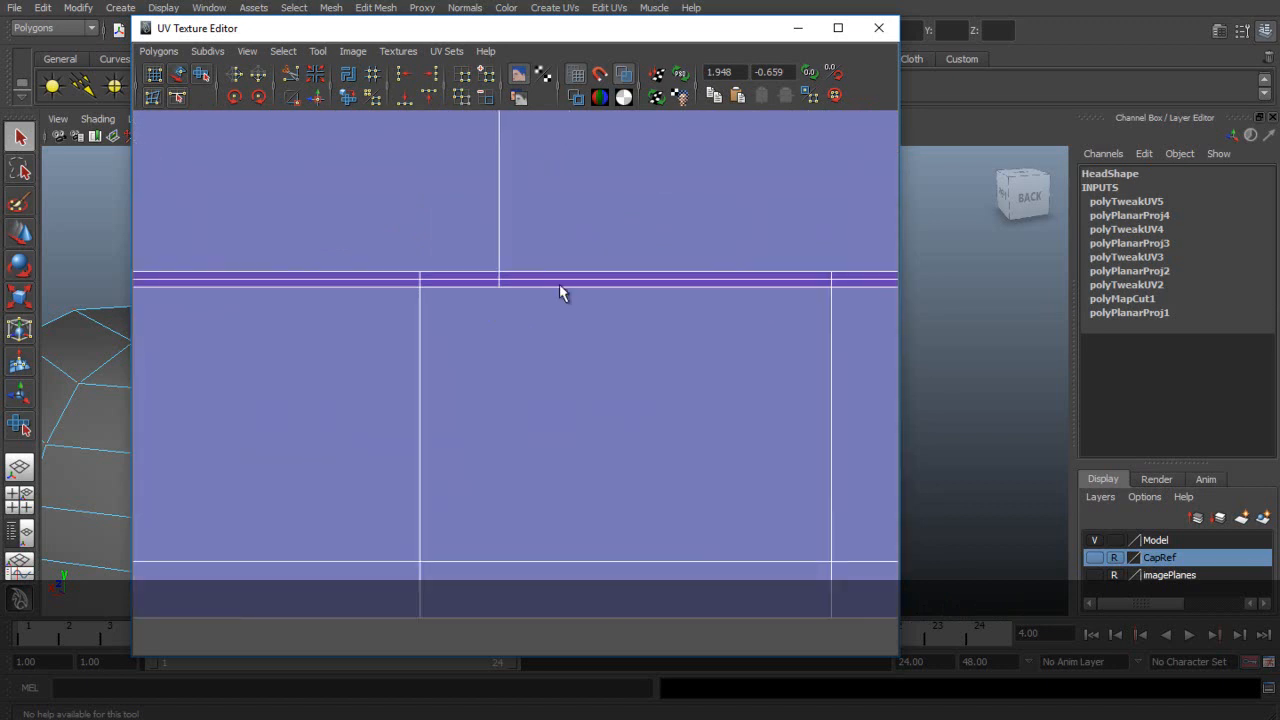
pyautogui.scroll(-5, 533, 286)
pyautogui.keyDown('alt'); pyautogui.moveTo(690, 325); pyautogui.dragTo(430, 331, button='middle'); pyautogui.keyUp('alt')
pyautogui.scroll(5, 502, 279)
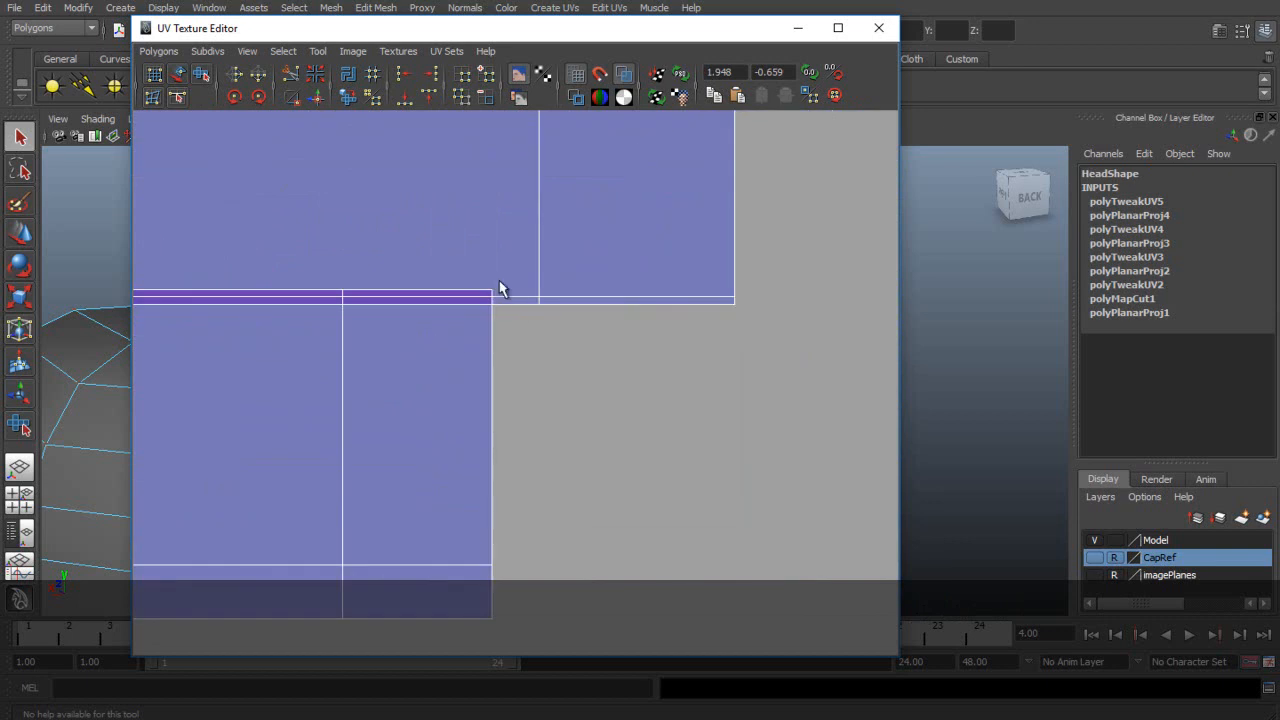
pyautogui.keyDown('alt'); pyautogui.moveTo(356, 300); pyautogui.dragTo(723, 353, button='middle'); pyautogui.keyUp('alt')
pyautogui.scroll(-5, 430, 368)
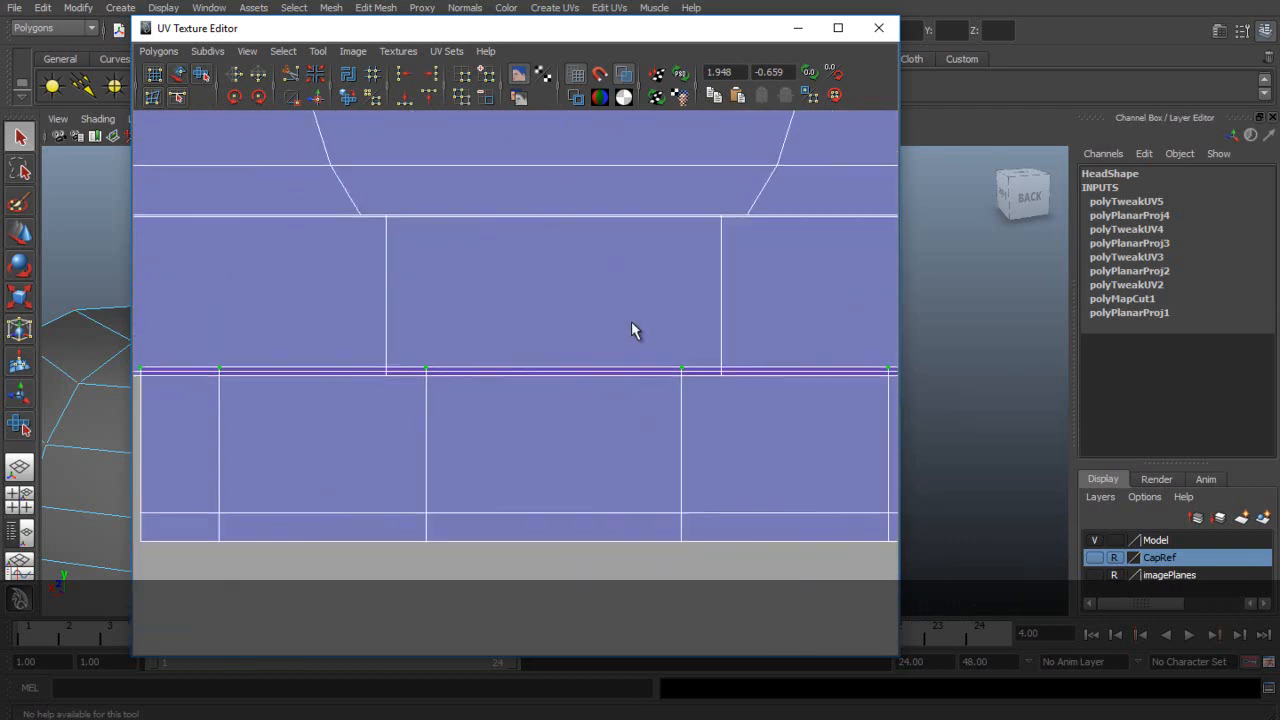
# - Move the overlapping UV rows of the narrow base strip down so that they are spaced apart
pyautogui.scroll(-3, 569, 306)
pyautogui.press('w')
pyautogui.moveTo(539, 258); pyautogui.dragTo(557, 323)
pyautogui.moveTo(879, 472); pyautogui.dragTo(879, 472)
pyautogui.moveTo(540, 366); pyautogui.dragTo(544, 344)
pyautogui.moveTo(851, 430); pyautogui.dragTo(851, 430)
pyautogui.moveTo(541, 340); pyautogui.dragTo(541, 330)
# - Select the UV row along the lower edge of the front shell's wider base strip and move it up off the overlap
pyautogui.moveTo(855, 388); pyautogui.dragTo(857, 377)
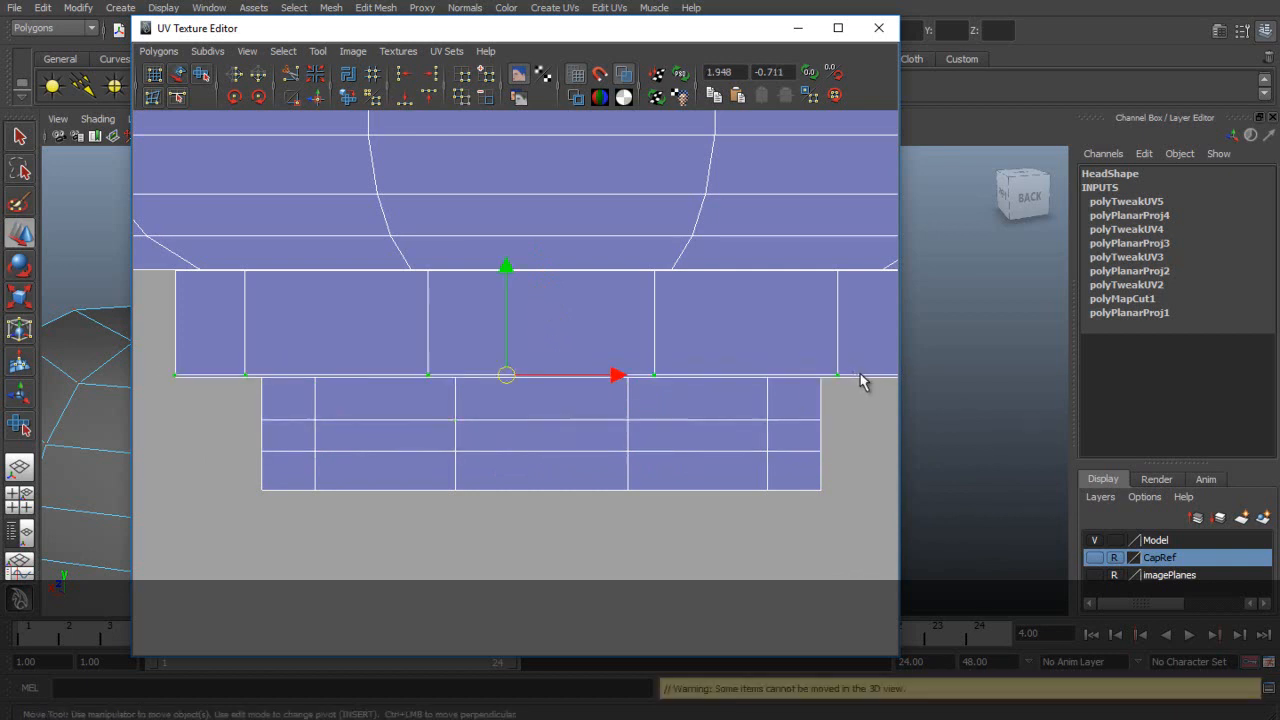
pyautogui.keyDown('alt'); pyautogui.moveTo(857, 377); pyautogui.dragTo(615, 425, button='middle'); pyautogui.keyUp('alt')
pyautogui.keyDown('shift'); pyautogui.moveTo(684, 383); pyautogui.dragTo(684, 383); pyautogui.keyUp('shift')
pyautogui.moveTo(296, 274); pyautogui.dragTo(305, 251)
# - Select the UV row overlapping the top edge of the front shell's wider base strip and move it down
pyautogui.keyDown('alt'); pyautogui.moveTo(444, 346); pyautogui.dragTo(1026, 394, button='middle'); pyautogui.keyUp('alt')
pyautogui.keyDown('alt'); pyautogui.moveTo(600, 350); pyautogui.dragTo(690, 335, button='right'); pyautogui.keyUp('alt')
pyautogui.keyDown('alt'); pyautogui.moveTo(620, 290); pyautogui.dragTo(321, 231, button='middle'); pyautogui.keyUp('alt')
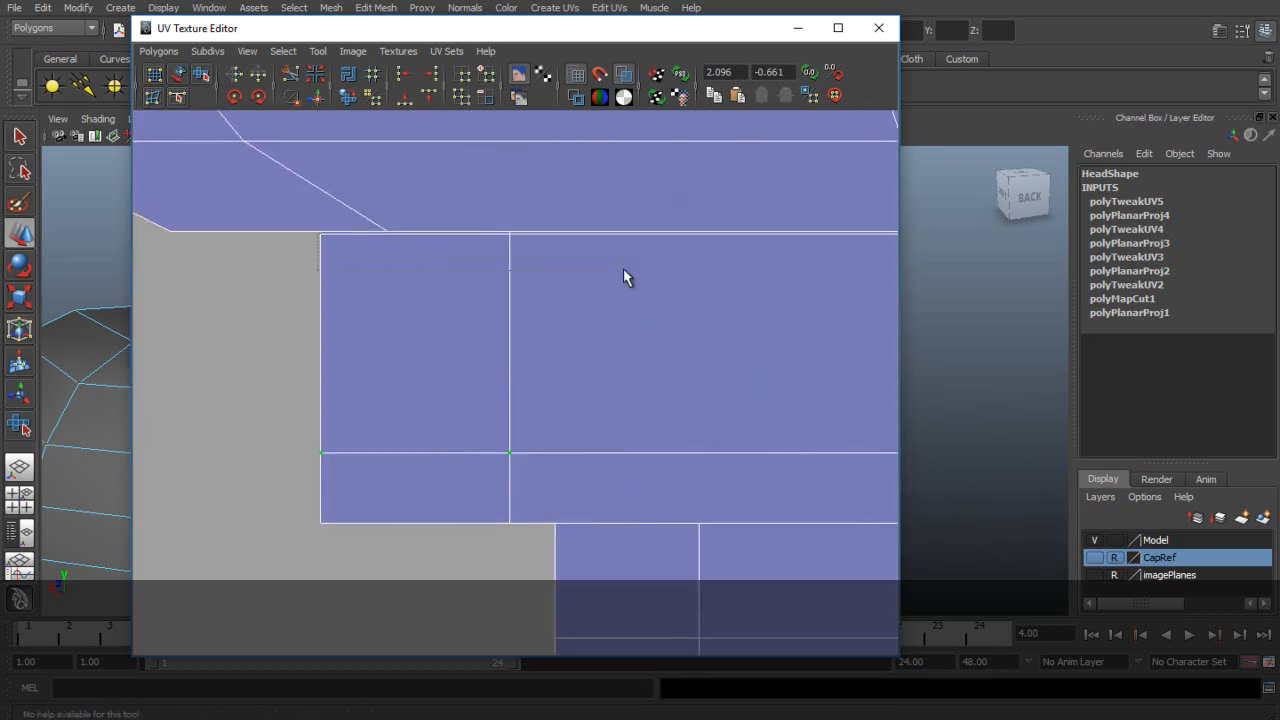
pyautogui.moveTo(850, 300); pyautogui.dragTo(851, 301)
pyautogui.keyDown('alt'); pyautogui.moveTo(850, 313); pyautogui.dragTo(230, 373, button='middle'); pyautogui.keyUp('alt')
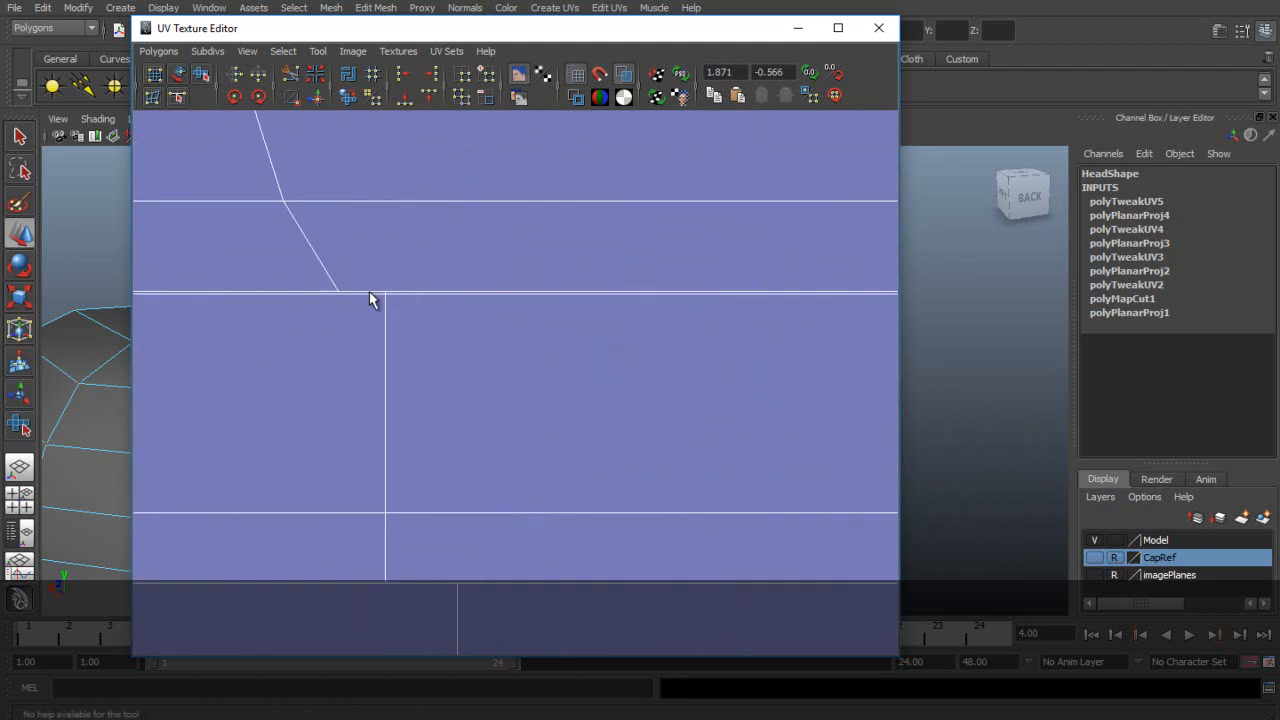
pyautogui.scroll(1, 742, 390)
pyautogui.keyDown('alt'); pyautogui.moveTo(742, 396); pyautogui.dragTo(177, 436, button='middle'); pyautogui.keyUp('alt')
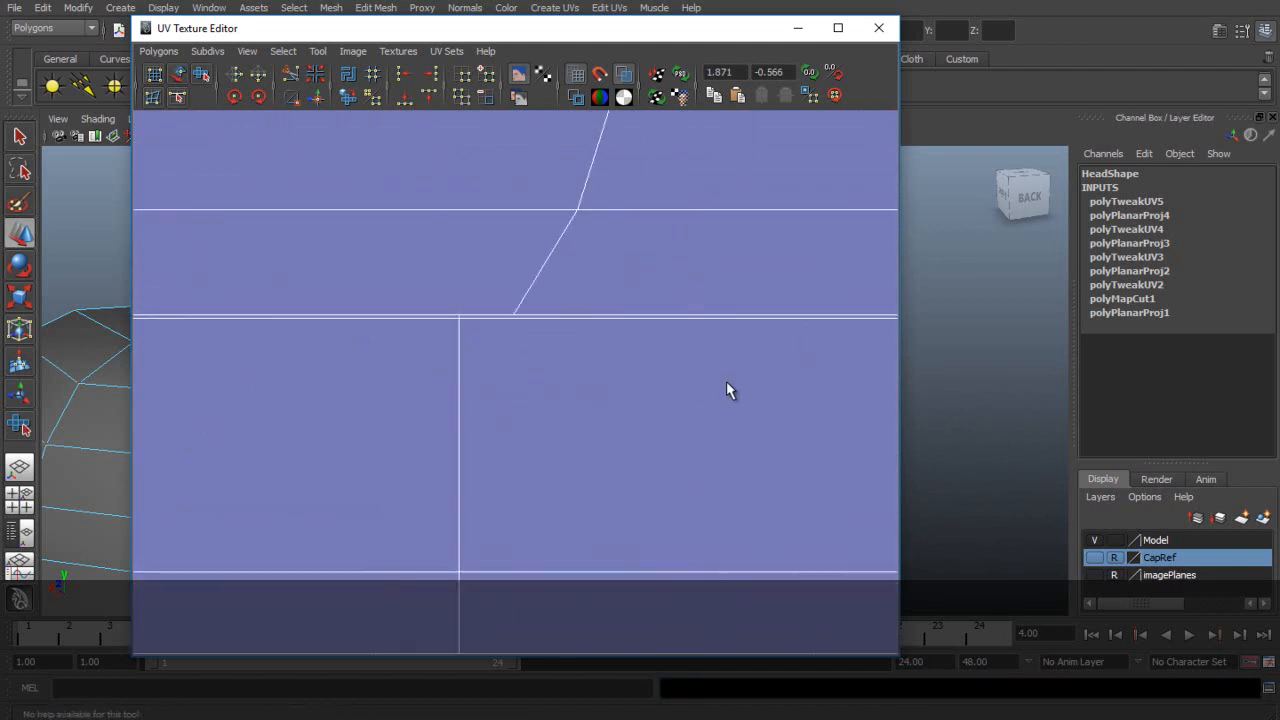
pyautogui.keyDown('alt'); pyautogui.moveTo(690, 392); pyautogui.dragTo(113, 420, button='middle'); pyautogui.keyUp('alt')
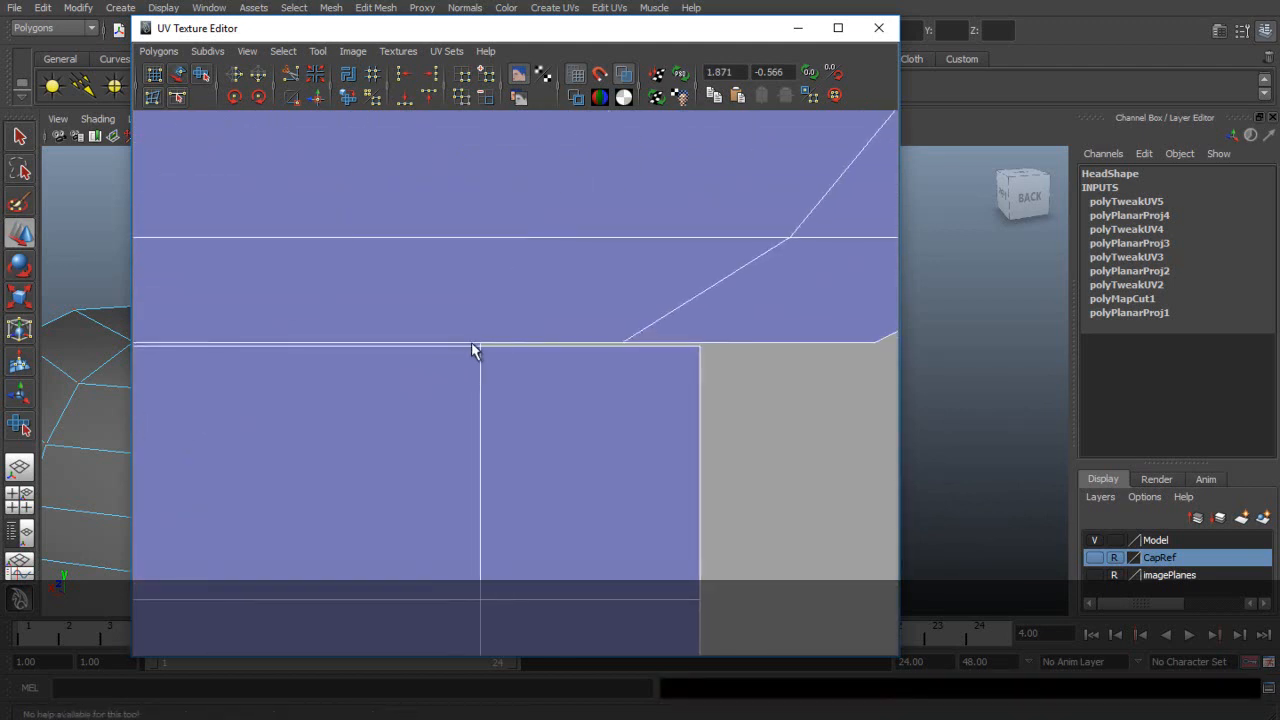
pyautogui.moveTo(472, 344); pyautogui.dragTo(748, 384)
pyautogui.click(482, 347)
pyautogui.press('w')
pyautogui.keyDown('alt'); pyautogui.moveTo(700, 352); pyautogui.dragTo(314, 266, button='right'); pyautogui.keyUp('alt')
pyautogui.moveTo(314, 266); pyautogui.dragTo(317, 288)
pyautogui.scroll(-7, 443, 280)
pyautogui.rightClick(288, 273)
pyautogui.moveTo(288, 274); pyautogui.dragTo(290, 314, button='right')
pyautogui.scroll(7, 498, 403)
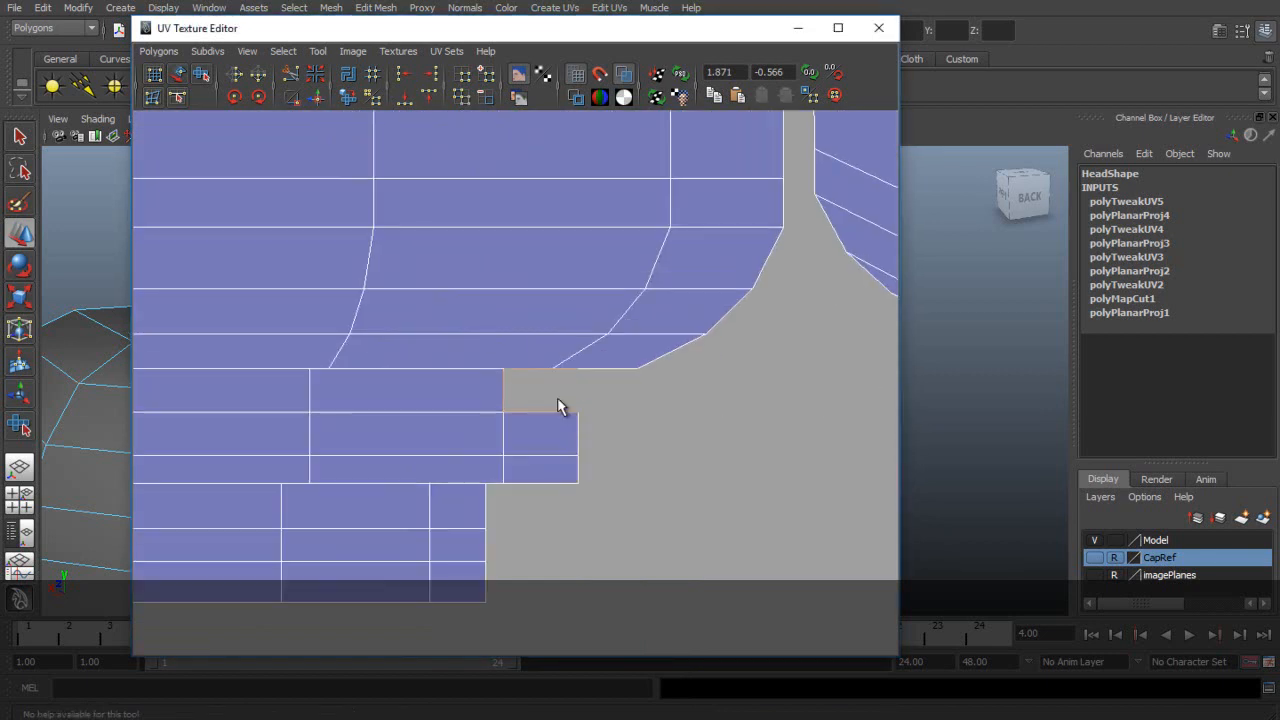
pyautogui.click(318, 101)
pyautogui.hotkey('ctrl', 'z')
pyautogui.click(293, 101)
pyautogui.hotkey('ctrl', 'z')
# - Move the stray sliver face from the UV grid to the gap at the end of the front shell's base strip
pyautogui.keyDown('alt'); pyautogui.moveTo(780, 300); pyautogui.dragTo(398, 329, button='right'); pyautogui.keyUp('alt')
pyautogui.keyDown('alt'); pyautogui.moveTo(398, 329); pyautogui.dragTo(648, 418, button='middle'); pyautogui.keyUp('alt')
pyautogui.press('w')
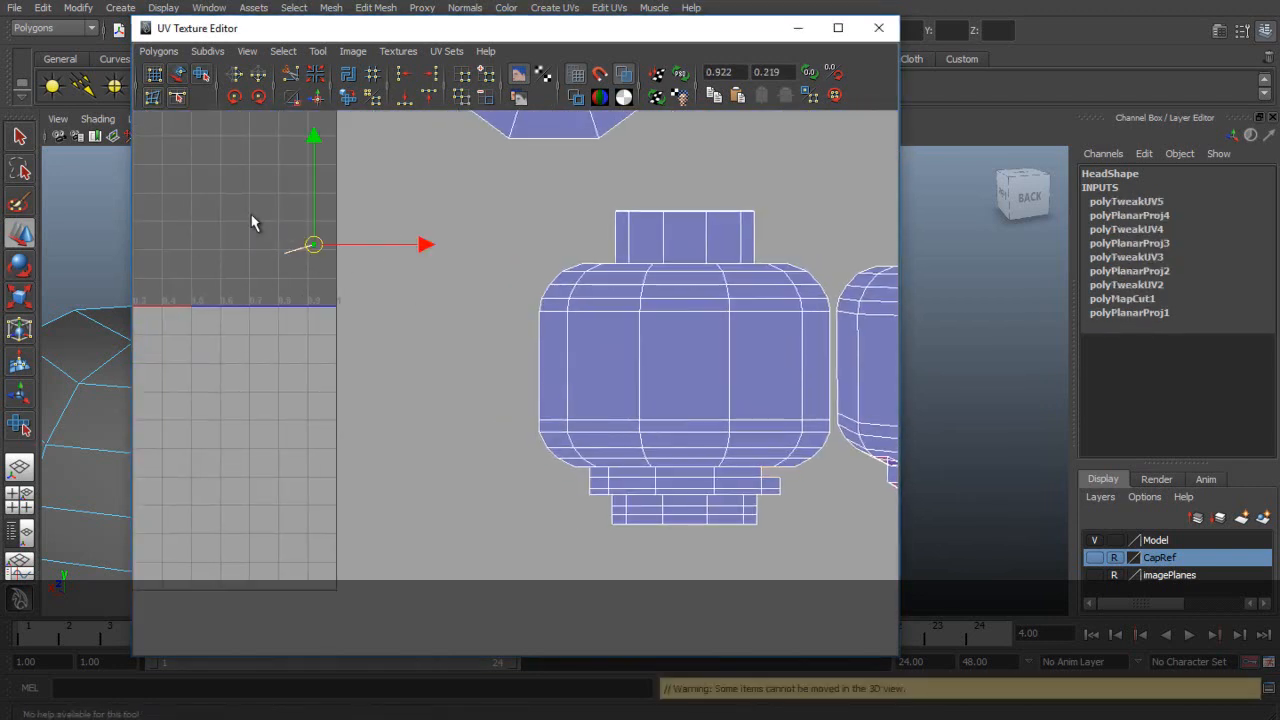
pyautogui.moveTo(307, 249); pyautogui.dragTo(796, 472)
pyautogui.keyDown('alt'); pyautogui.moveTo(796, 472); pyautogui.dragTo(412, 446, button='middle'); pyautogui.keyUp('alt')
pyautogui.scroll(5, 337, 482)
pyautogui.keyDown('alt'); pyautogui.moveTo(337, 482); pyautogui.dragTo(758, 244, button='middle'); pyautogui.keyUp('alt')
pyautogui.scroll(4, 754, 264)
pyautogui.moveTo(716, 264); pyautogui.dragTo(666, 263)
pyautogui.scroll(3, 606, 300)
pyautogui.click(571, 263)
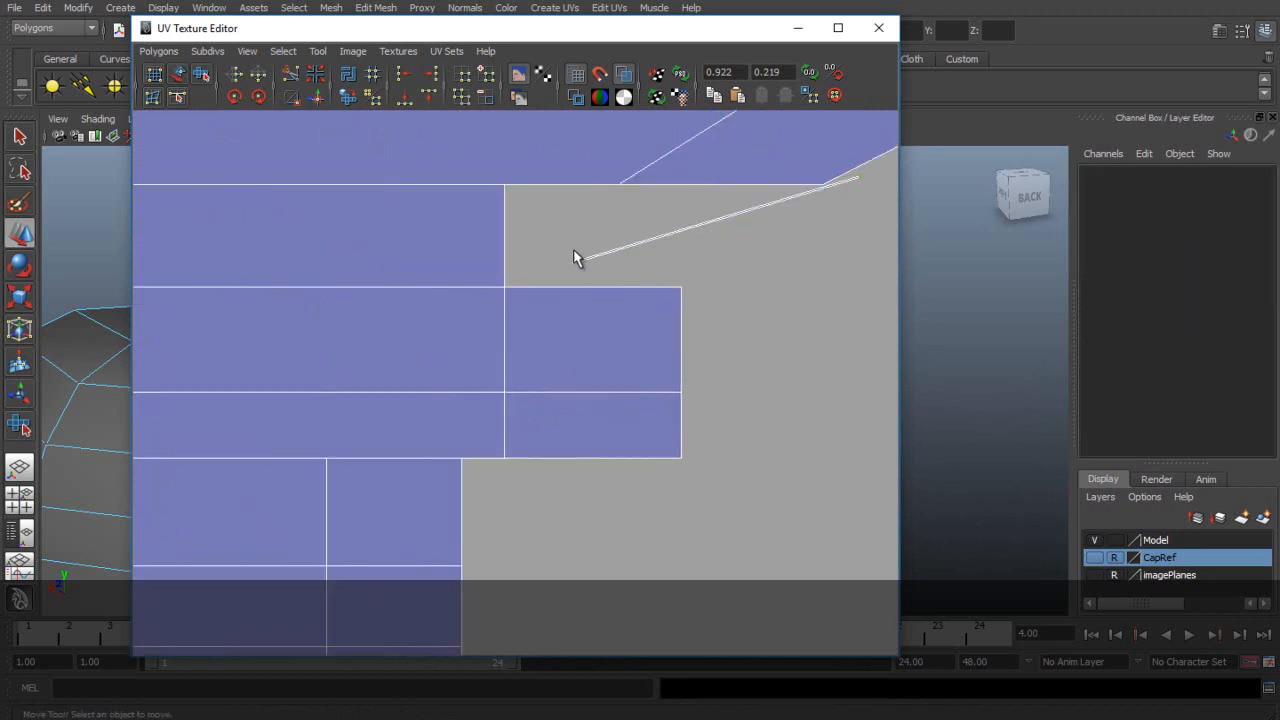
pyautogui.hotkey('ctrl', 'z')
# - Rotate the sliver face to horizontal and stretch it vertically
pyautogui.press('e')
pyautogui.moveTo(818, 196); pyautogui.dragTo(827, 240)
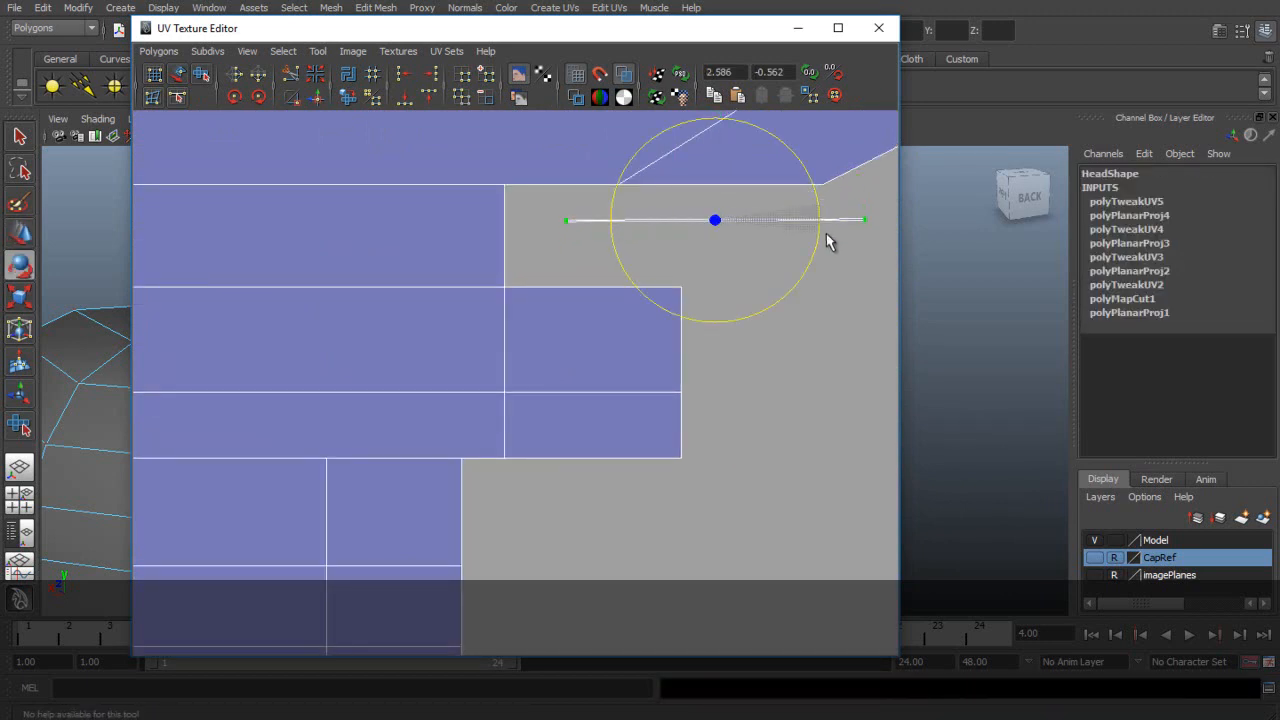
pyautogui.press('r')
pyautogui.moveTo(715, 123); pyautogui.dragTo(720, 48)
pyautogui.keyDown('alt'); pyautogui.moveTo(731, 272); pyautogui.dragTo(630, 344, button='middle'); pyautogui.keyUp('alt')
pyautogui.moveTo(615, 193); pyautogui.dragTo(635, 6)
# - Stretch the sliver face further in height, level it, and position it in the gap of the front shell's base strip
pyautogui.press('w')
pyautogui.moveTo(618, 299); pyautogui.dragTo(565, 468)
pyautogui.press('r')
pyautogui.moveTo(553, 357); pyautogui.dragTo(594, 186)
pyautogui.press('e')
pyautogui.moveTo(641, 400)
pyautogui.mouseDown()
pyautogui.moveTo(657, 428)
pyautogui.moveTo(652, 418)
pyautogui.mouseUp()
pyautogui.press('w')
pyautogui.moveTo(600, 477); pyautogui.dragTo(583, 323)
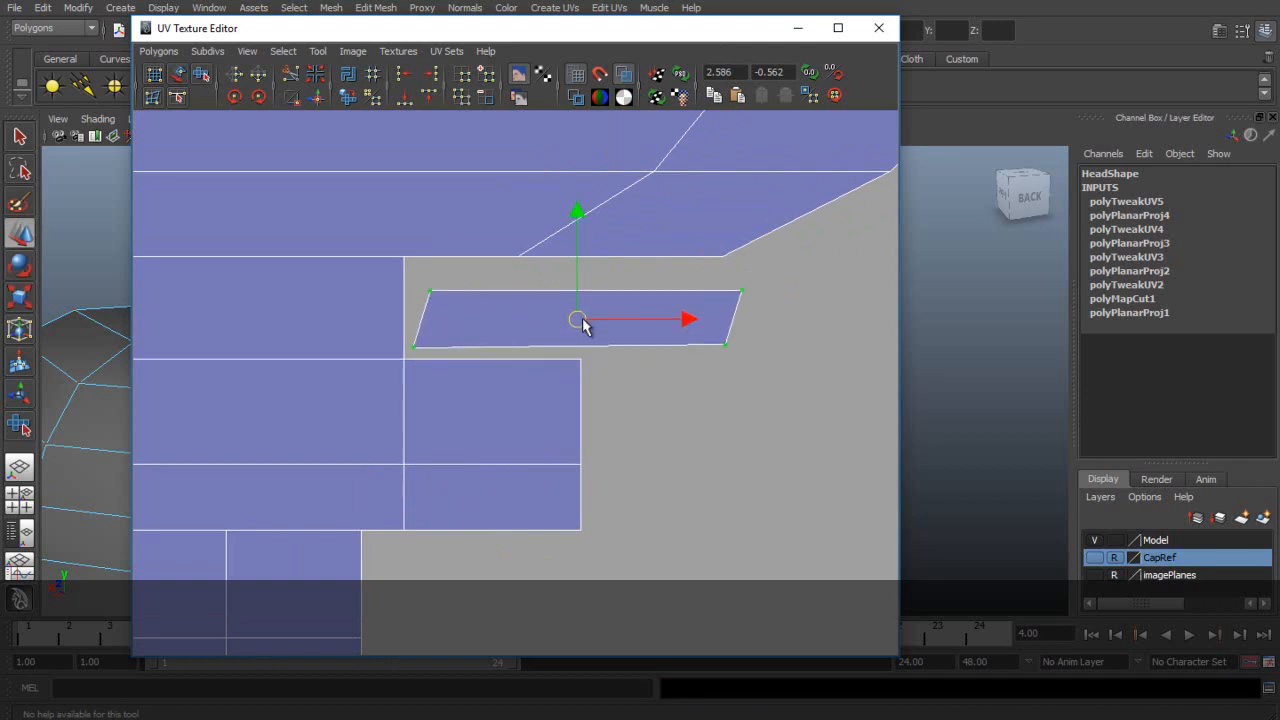
# - Move the sliver face's four corner UVs one by one to the matching corners of the gap in the front shell's base strip
pyautogui.click(428, 315)
pyautogui.moveTo(440, 293); pyautogui.dragTo(503, 293, button='right')
pyautogui.click(431, 288)
pyautogui.moveTo(432, 290); pyautogui.dragTo(411, 260)
pyautogui.click(412, 346)
pyautogui.moveTo(412, 348); pyautogui.dragTo(413, 360)
pyautogui.click(744, 287)
pyautogui.moveTo(743, 289); pyautogui.dragTo(553, 275)
pyautogui.click(724, 343)
pyautogui.moveTo(724, 343); pyautogui.dragTo(589, 357)
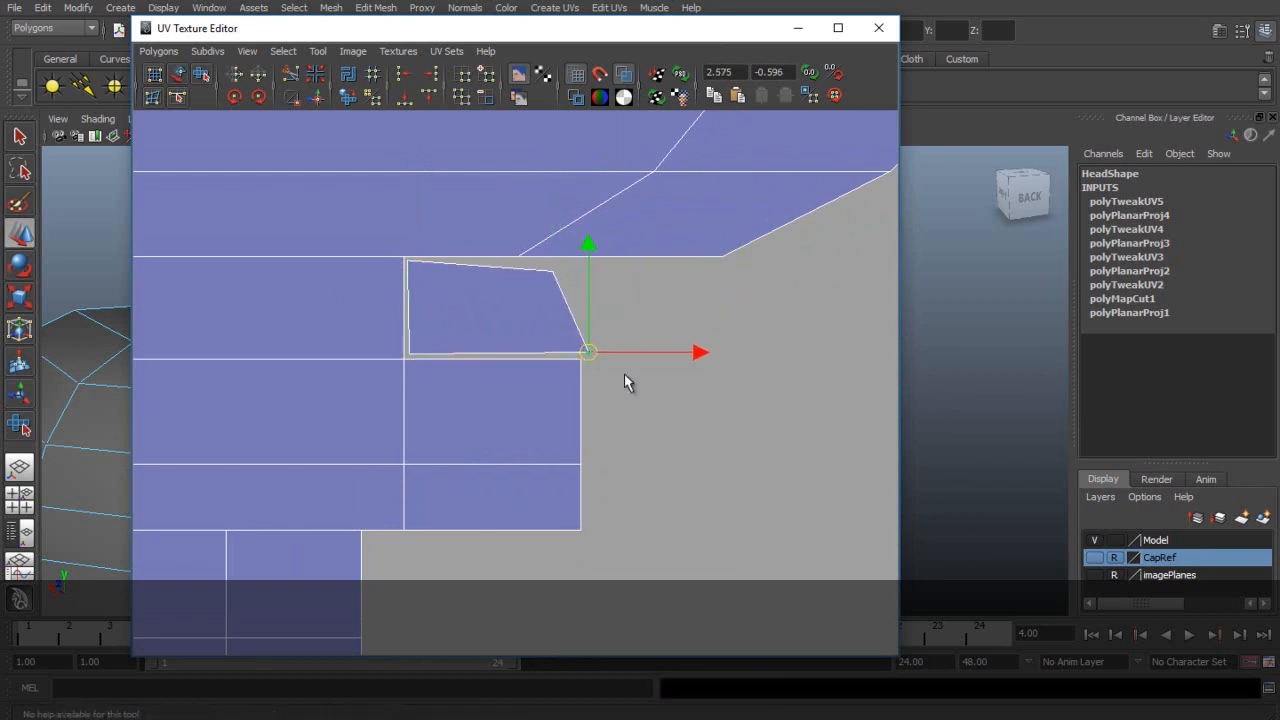
# - Select the edges bordering the gap around the sliver face and move and sew them to the base strip
pyautogui.moveTo(443, 266); pyautogui.dragTo(446, 238, button='right')
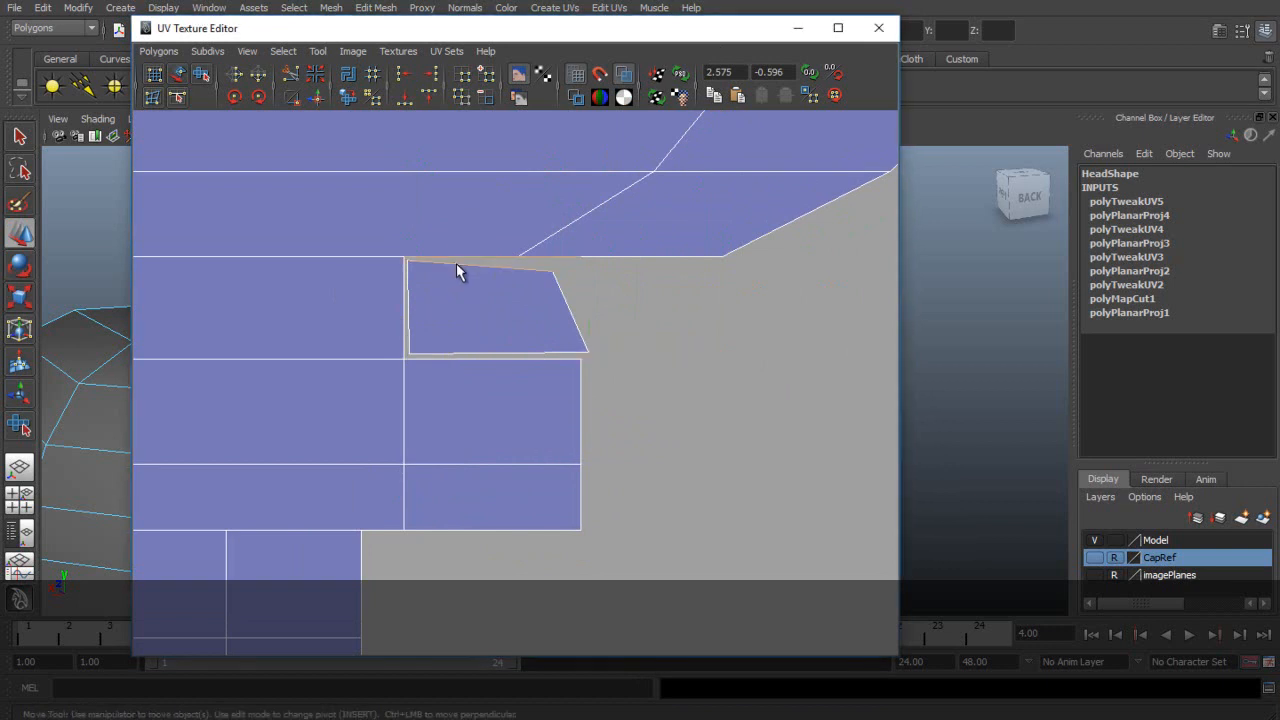
pyautogui.click(498, 353)
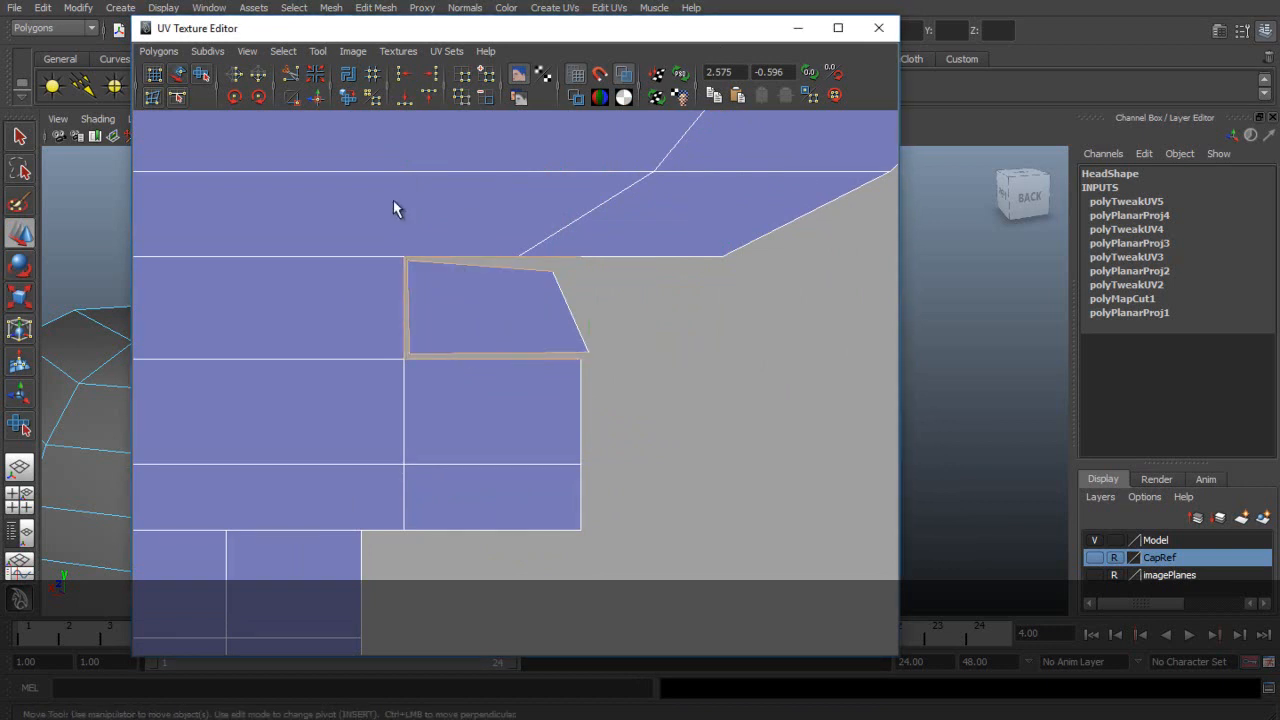
pyautogui.click(319, 96)
# - Select the UVs along the outer end of the wider base strip and align them to the maximum U value
pyautogui.moveTo(581, 340); pyautogui.dragTo(607, 342, button='right')
pyautogui.moveTo(557, 271); pyautogui.dragTo(651, 591)
pyautogui.click(431, 74)
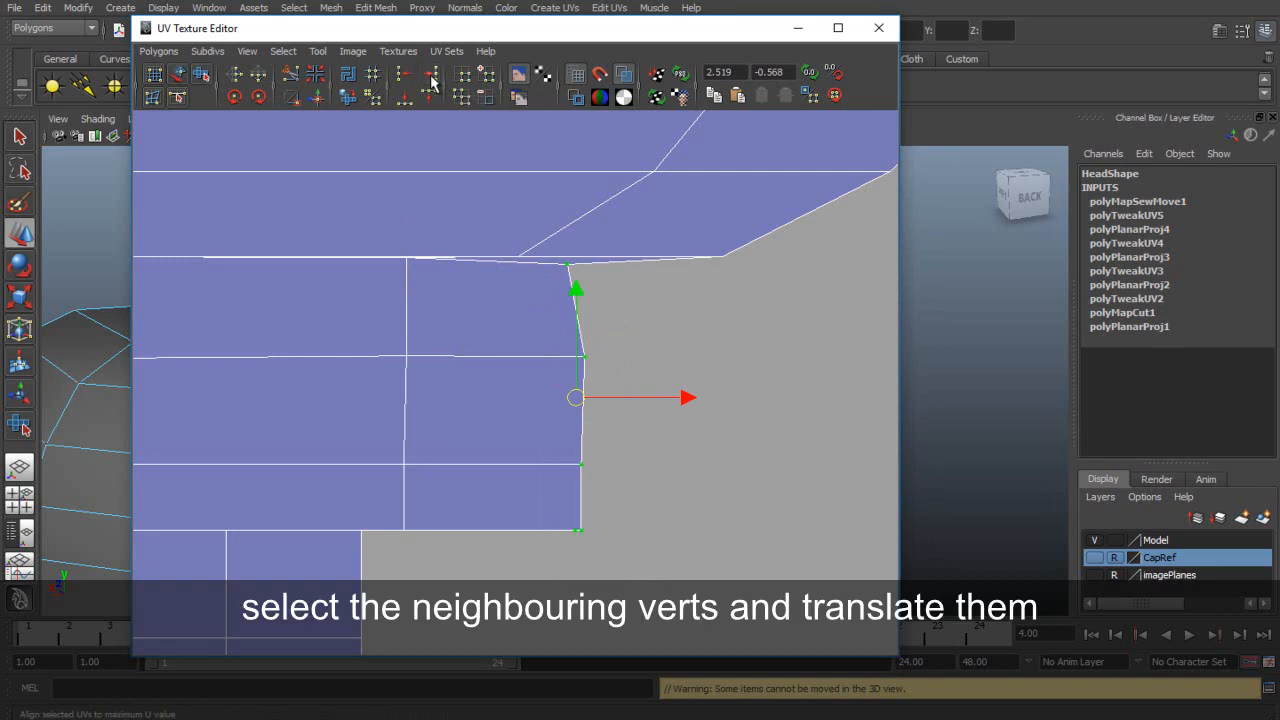
# - Move three UVs along the top edge of the front shell's wider base strip down individually, starting near the sewn end
pyautogui.scroll(-5, 595, 293)
pyautogui.keyDown('alt'); pyautogui.moveTo(438, 355); pyautogui.dragTo(603, 357, button='middle'); pyautogui.keyUp('alt')
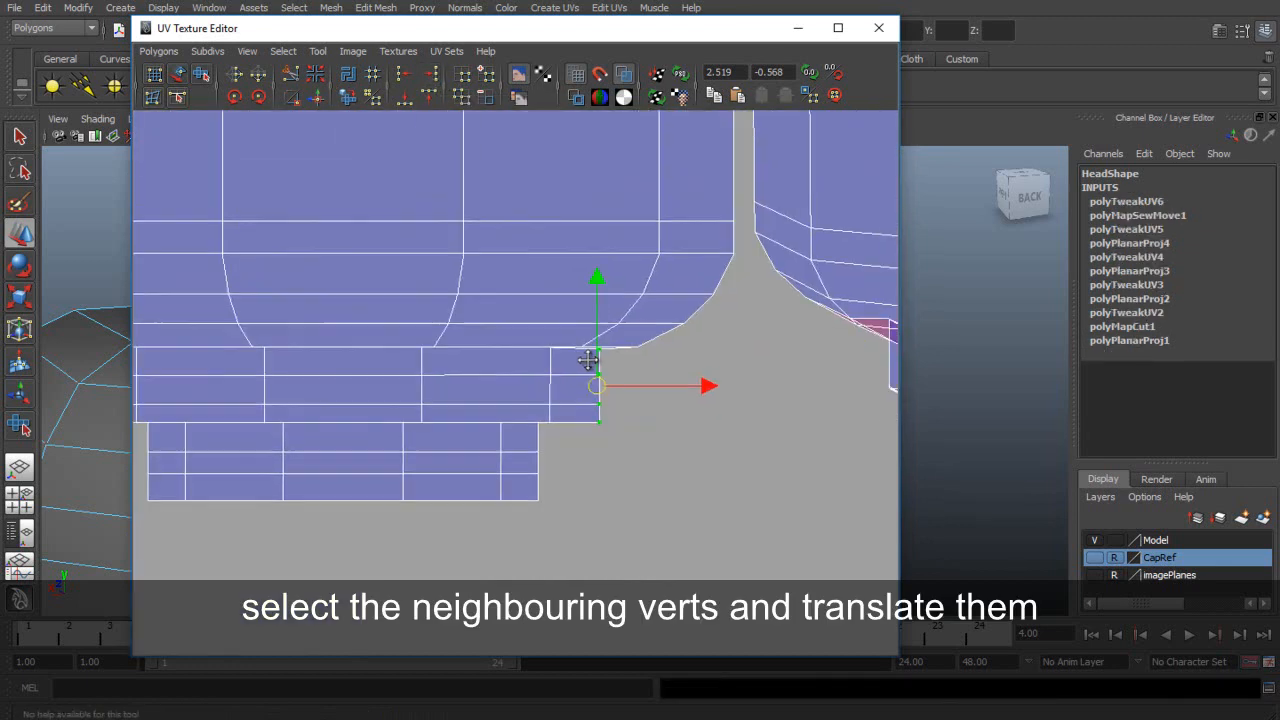
pyautogui.keyDown('alt'); pyautogui.moveTo(603, 357); pyautogui.dragTo(709, 285, button='right'); pyautogui.keyUp('alt')
pyautogui.click(631, 266)
pyautogui.moveTo(634, 164); pyautogui.dragTo(635, 185)
pyautogui.click(795, 273)
pyautogui.moveTo(797, 278); pyautogui.dragTo(806, 297)
pyautogui.keyDown('alt'); pyautogui.moveTo(806, 297); pyautogui.dragTo(378, 340, button='right'); pyautogui.keyUp('alt')
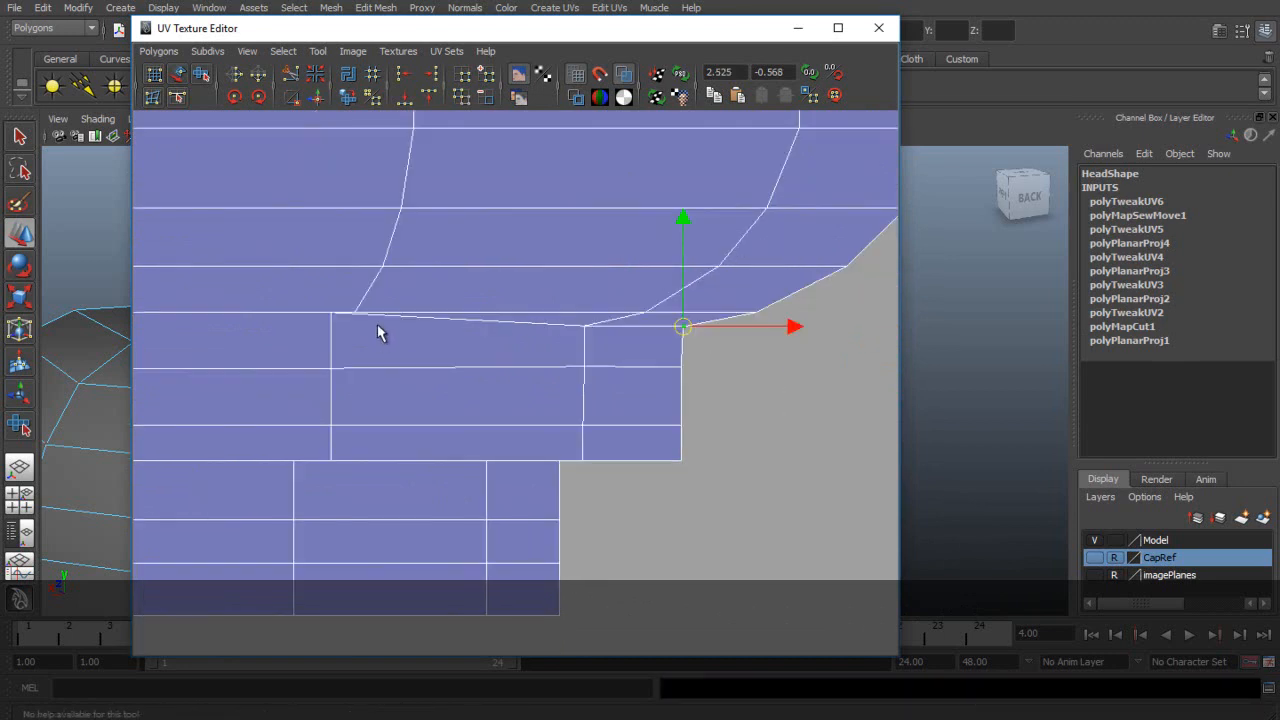
pyautogui.click(331, 312)
pyautogui.click(333, 312)
pyautogui.moveTo(334, 212); pyautogui.dragTo(335, 228)
# - Select all UVs along the wider base strip's top edge, align them to the minimum V value, and fine-tune the row's height
pyautogui.keyDown('alt'); pyautogui.moveTo(286, 369); pyautogui.dragTo(794, 407, button='middle'); pyautogui.keyUp('alt')
pyautogui.click(530, 350)
pyautogui.keyDown('shift'); pyautogui.click(277, 350); pyautogui.keyUp('shift')
pyautogui.keyDown('shift'); pyautogui.click(181, 350); pyautogui.keyUp('shift')
pyautogui.keyDown('alt'); pyautogui.moveTo(710, 353); pyautogui.dragTo(269, 307, button='middle'); pyautogui.keyUp('alt')
pyautogui.keyDown('shift'); pyautogui.moveTo(391, 308); pyautogui.dragTo(784, 340); pyautogui.keyUp('shift')
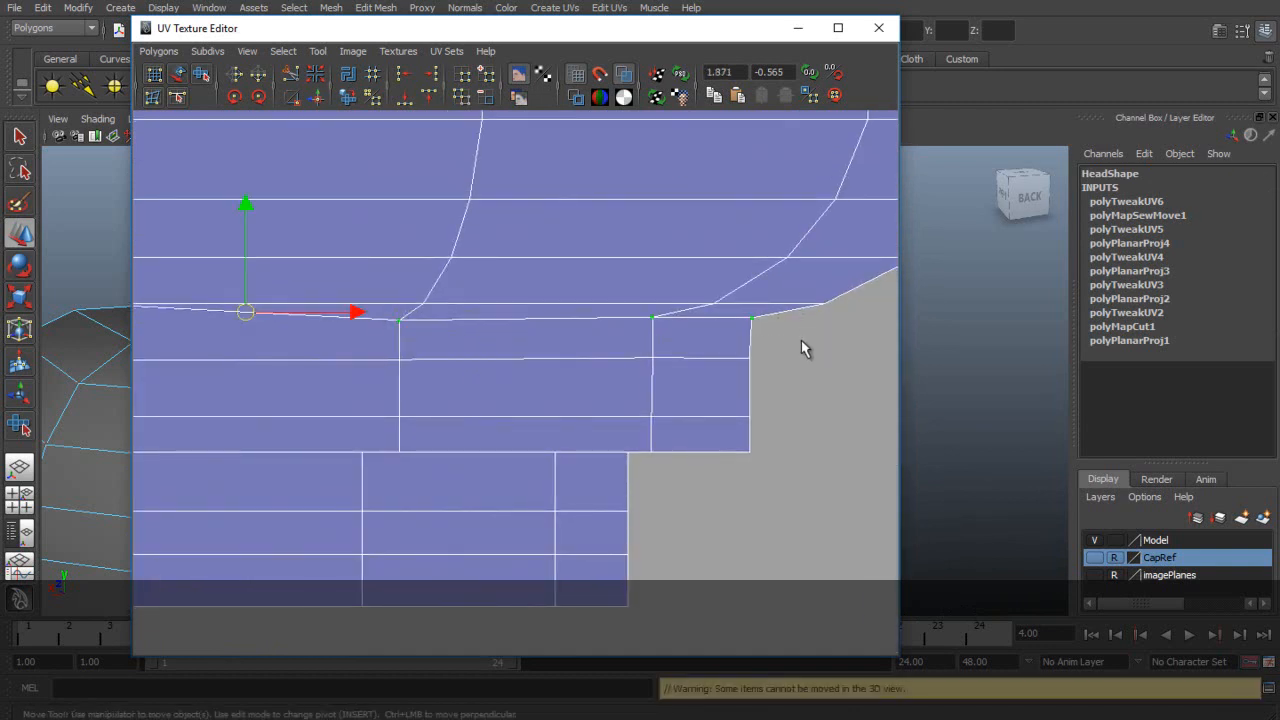
pyautogui.click(405, 97)
pyautogui.scroll(-2, 416, 312)
pyautogui.keyDown('alt'); pyautogui.moveTo(419, 319); pyautogui.dragTo(644, 320, button='middle'); pyautogui.keyUp('alt')
pyautogui.moveTo(586, 232); pyautogui.dragTo(586, 235)
# - Try to select and shift the UV row where the front shell's neck strip meets the shoulders, and undo the move
pyautogui.scroll(-2, 655, 254)
pyautogui.keyDown('alt'); pyautogui.moveTo(690, 180); pyautogui.dragTo(656, 517, button='middle'); pyautogui.keyUp('alt')
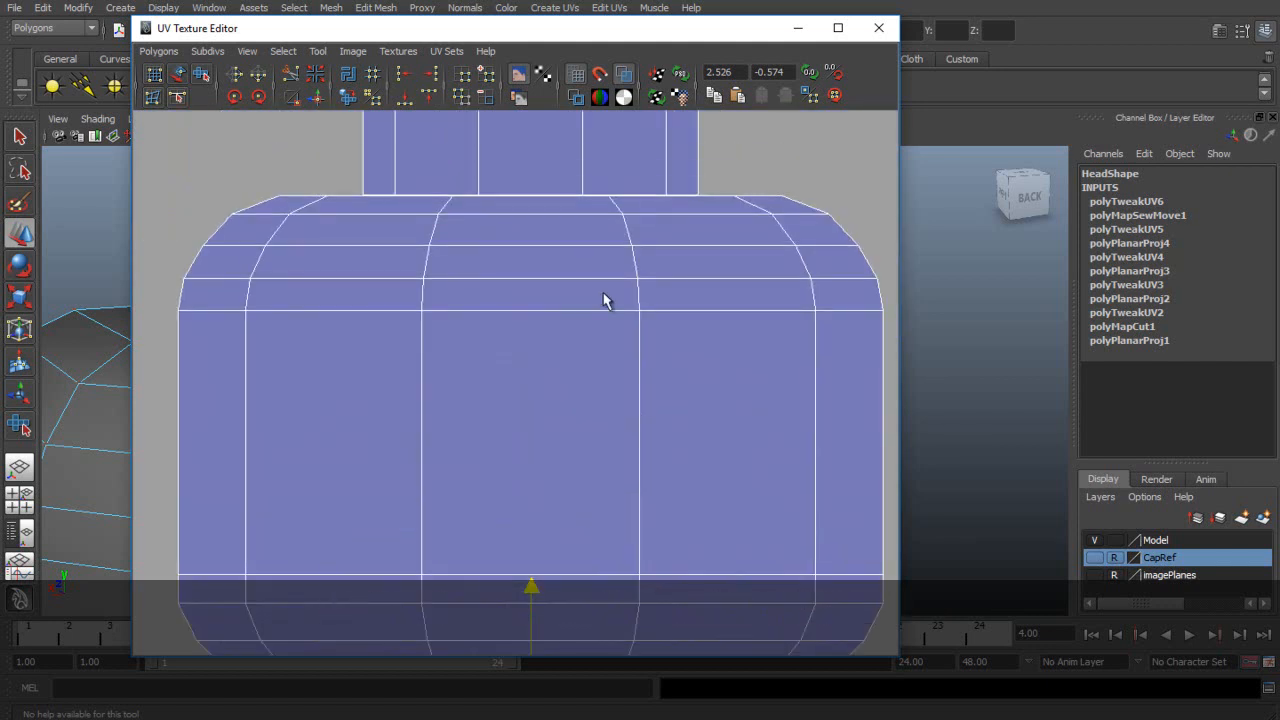
pyautogui.keyDown('alt'); pyautogui.moveTo(588, 268); pyautogui.dragTo(565, 425, button='middle'); pyautogui.keyUp('alt')
pyautogui.scroll(4, 560, 414)
pyautogui.keyDown('alt'); pyautogui.moveTo(345, 334); pyautogui.dragTo(697, 330, button='middle'); pyautogui.keyUp('alt')
pyautogui.scroll(3, 640, 325)
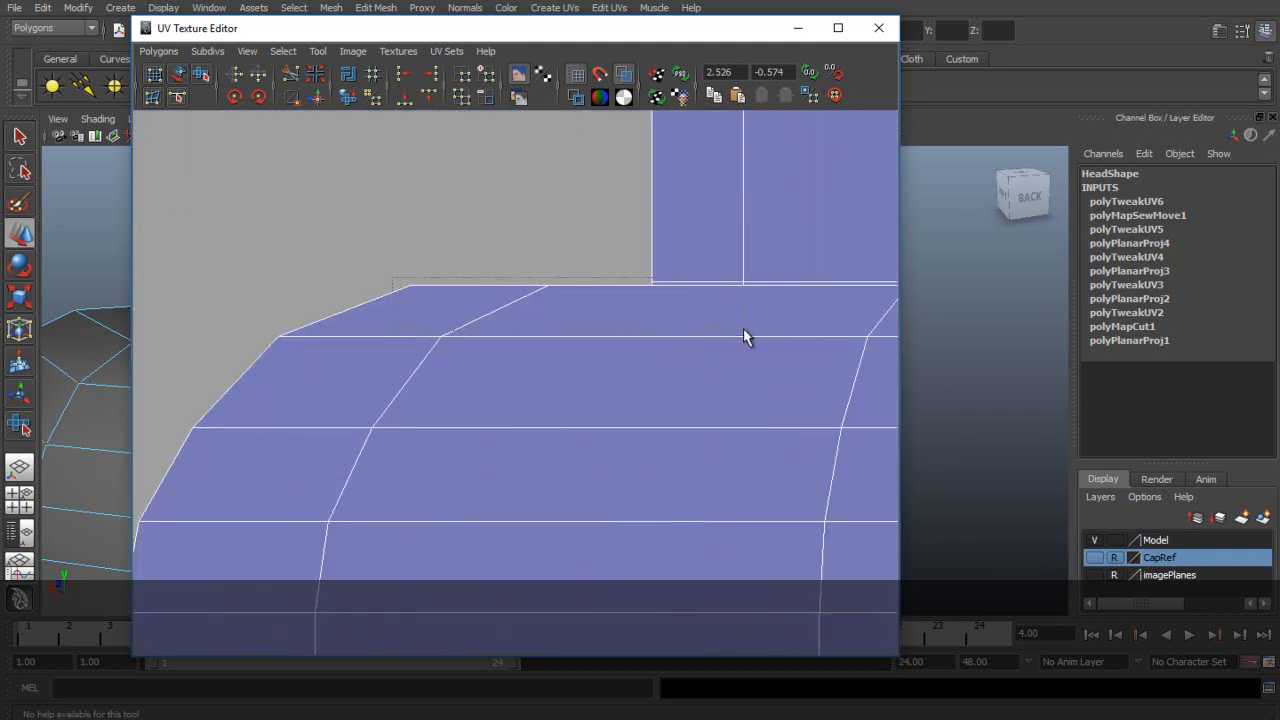
pyautogui.click(382, 286)
pyautogui.moveTo(682, 323); pyautogui.dragTo(684, 325)
pyautogui.hotkey('ctrl', 'z')
# - Select the UVs along the seam between the neck strip and the shoulders, try translating them vertically, and undo it
pyautogui.press('q')
pyautogui.moveTo(602, 268); pyautogui.dragTo(856, 334)
pyautogui.keyDown('alt'); pyautogui.moveTo(822, 362); pyautogui.dragTo(400, 412, button='middle'); pyautogui.keyUp('alt')
pyautogui.scroll(1, 380, 414)
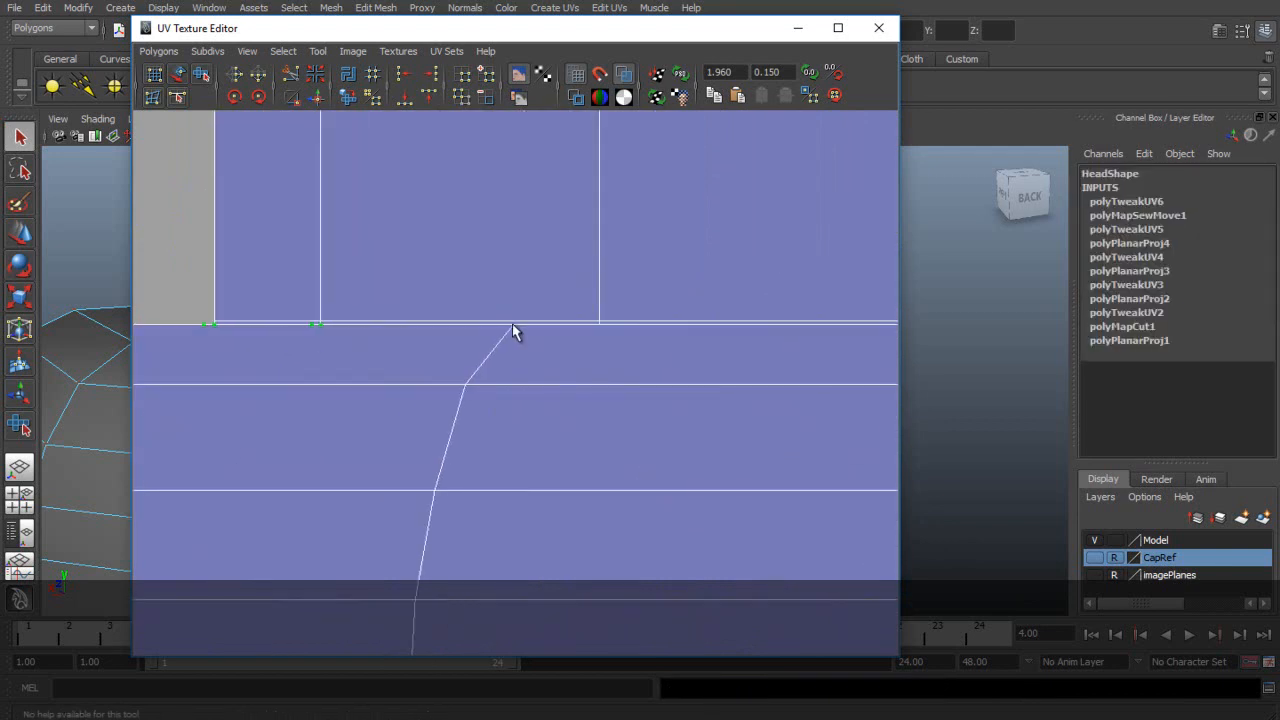
pyautogui.keyDown('alt'); pyautogui.moveTo(765, 370); pyautogui.dragTo(365, 400, button='middle'); pyautogui.keyUp('alt')
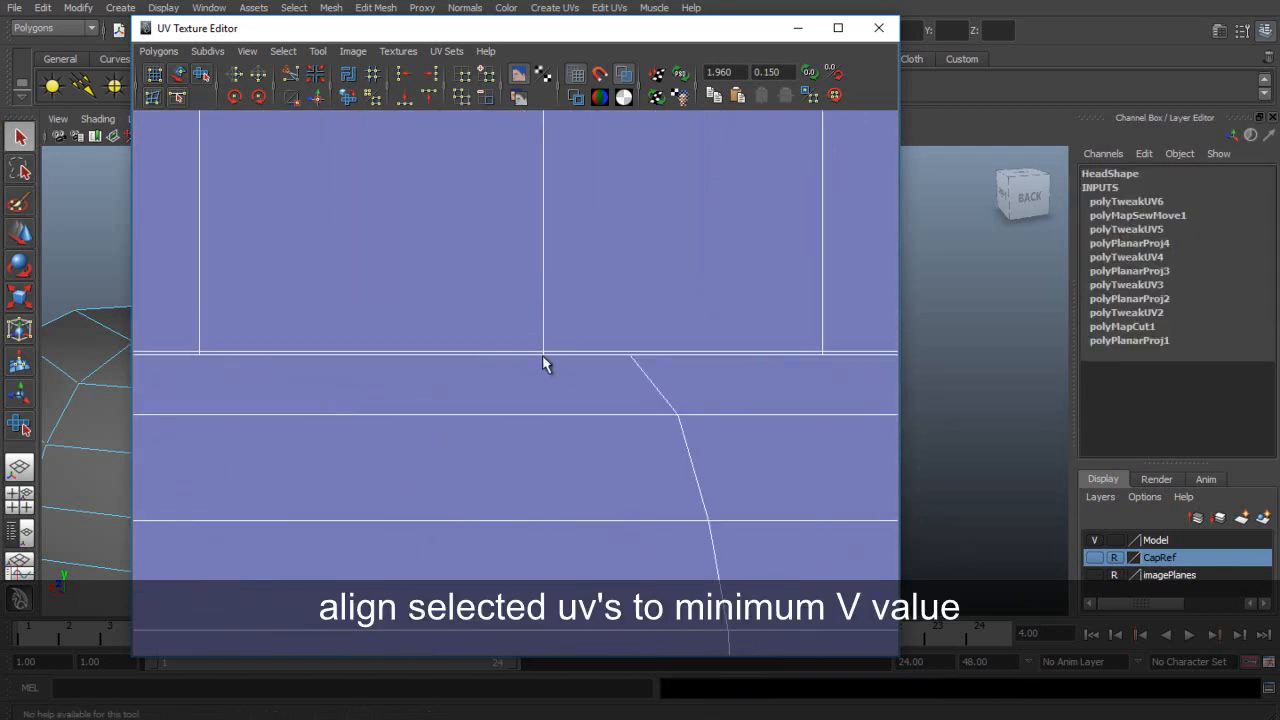
pyautogui.keyDown('alt'); pyautogui.moveTo(631, 362); pyautogui.dragTo(433, 428, button='middle'); pyautogui.keyUp('alt')
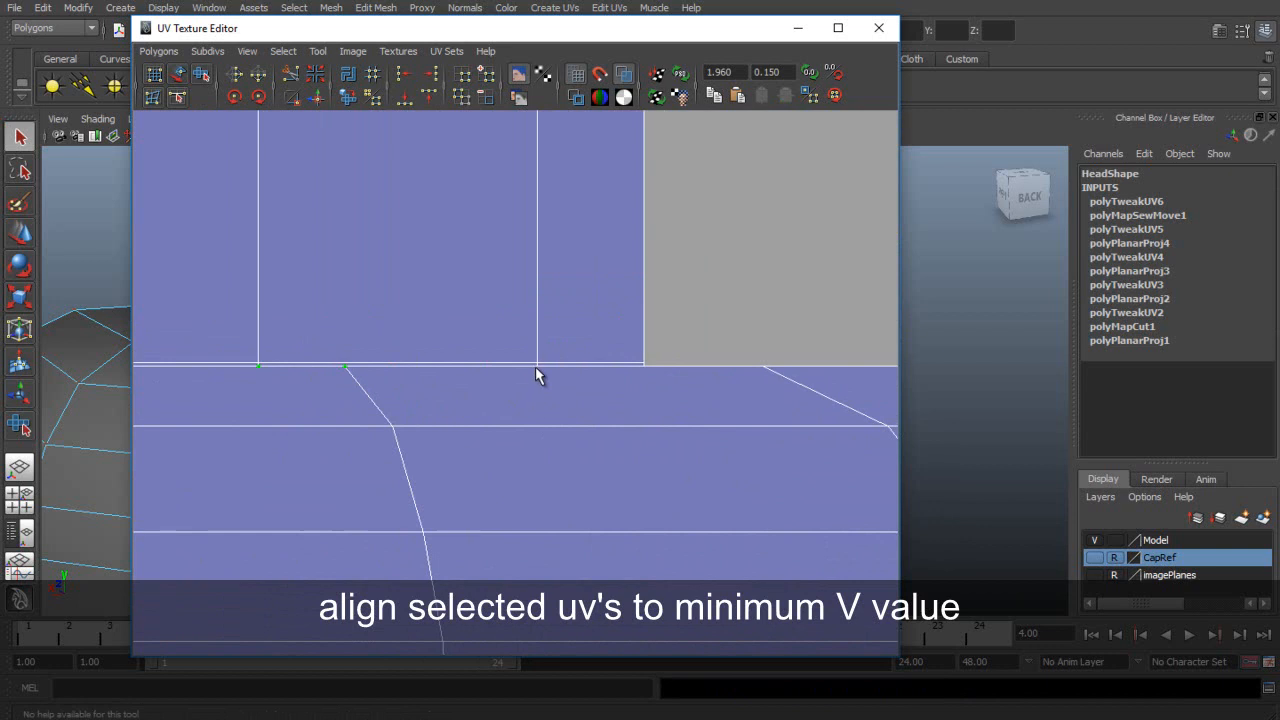
pyautogui.keyDown('alt'); pyautogui.moveTo(826, 394); pyautogui.dragTo(626, 365, button='middle'); pyautogui.keyUp('alt')
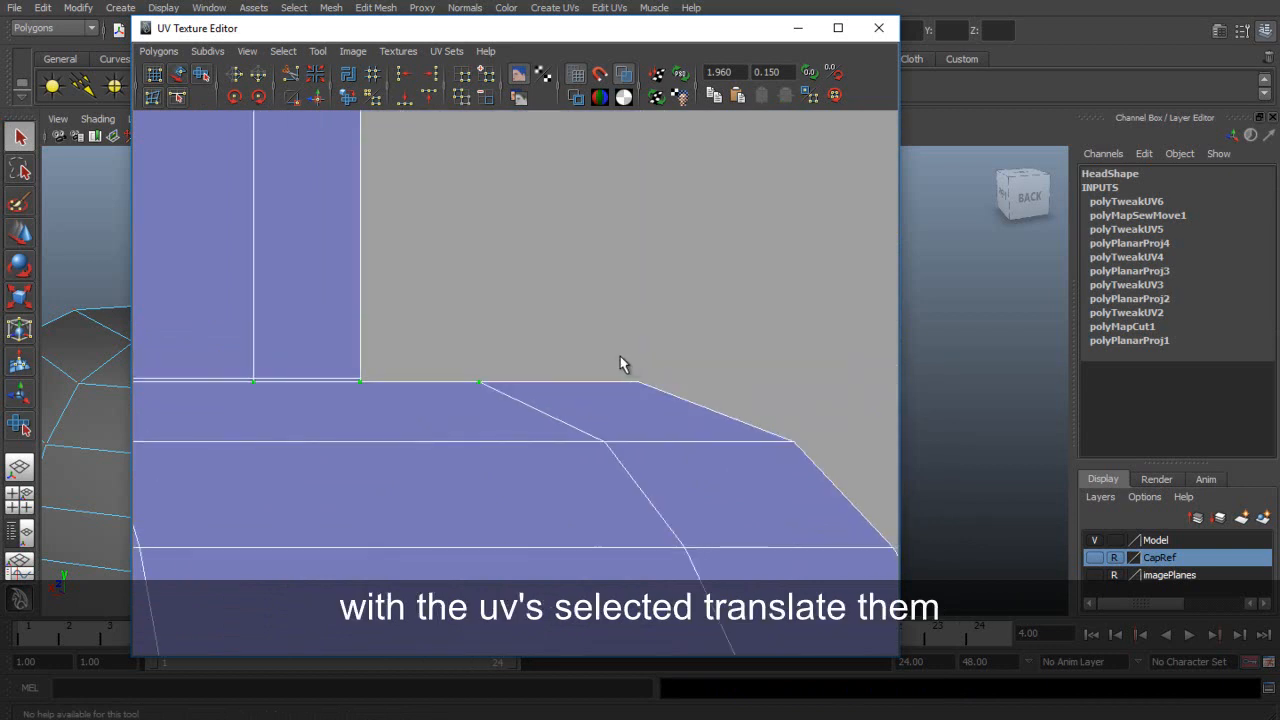
pyautogui.press('f')
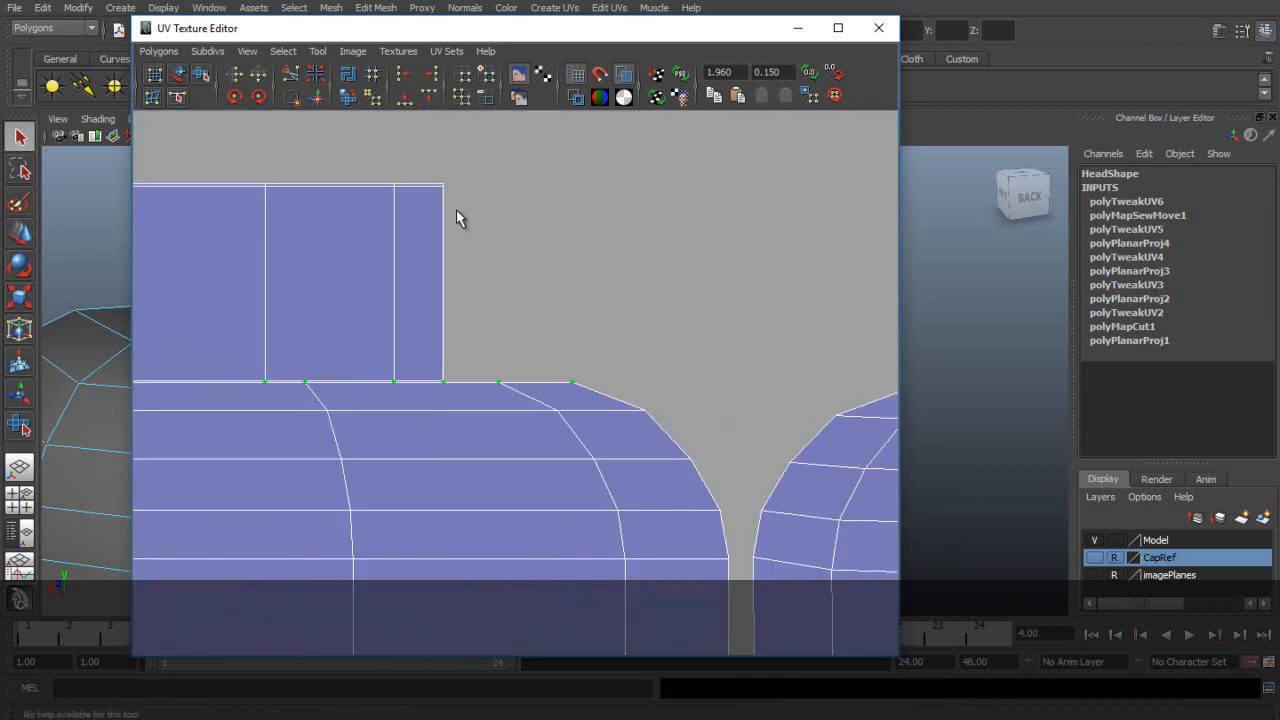
pyautogui.press('w')
pyautogui.moveTo(482, 252); pyautogui.dragTo(482, 243)
pyautogui.keyDown('alt'); pyautogui.moveTo(823, 303); pyautogui.dragTo(890, 310, button='right'); pyautogui.keyUp('alt')
pyautogui.keyDown('alt'); pyautogui.moveTo(890, 310); pyautogui.dragTo(585, 327, button='middle'); pyautogui.keyUp('alt')
pyautogui.keyDown('alt'); pyautogui.moveTo(585, 327); pyautogui.dragTo(515, 296, button='right'); pyautogui.keyUp('alt')
pyautogui.scroll(-2, 510, 293)
pyautogui.moveTo(204, 242); pyautogui.dragTo(208, 252)
pyautogui.hotkey('ctrl', 'z')
# - Test-move the single UV at the neck strip's bottom corner vertically and undo the move
pyautogui.scroll(2, 689, 316)
pyautogui.scroll(2, 689, 323)
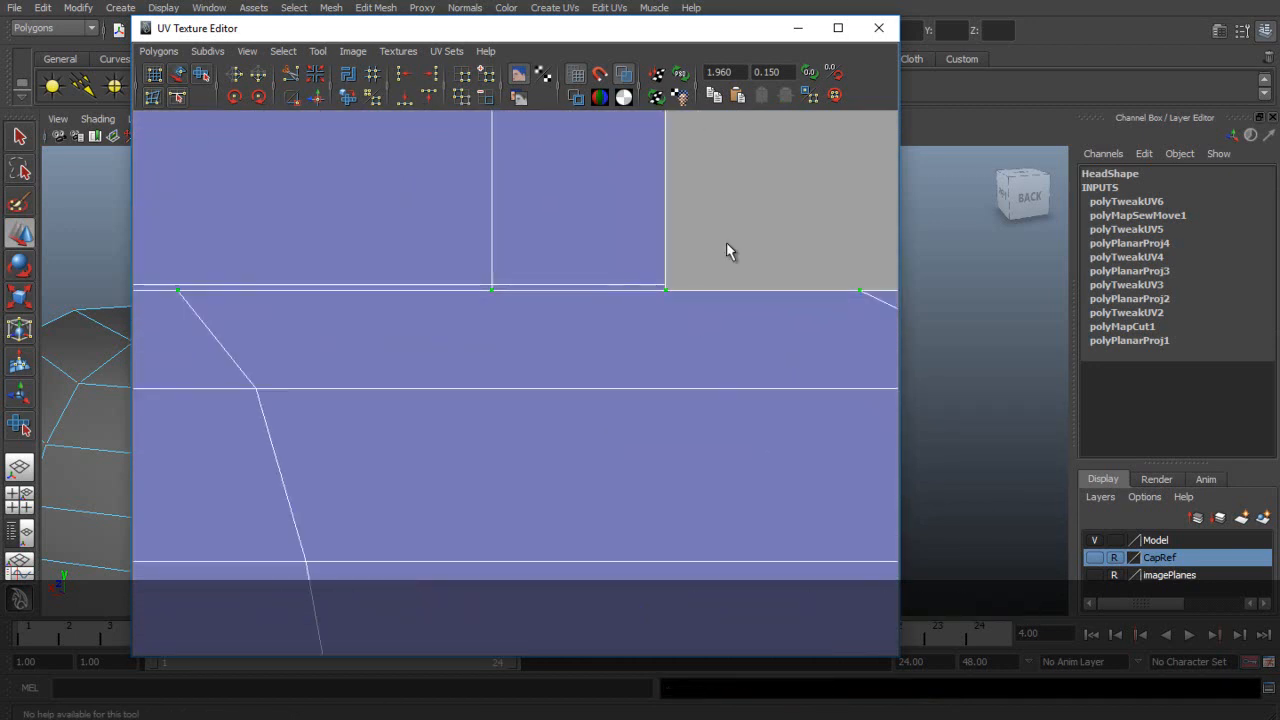
pyautogui.click(667, 289)
pyautogui.moveTo(669, 192); pyautogui.dragTo(670, 225)
pyautogui.hotkey('ctrl', 'z')
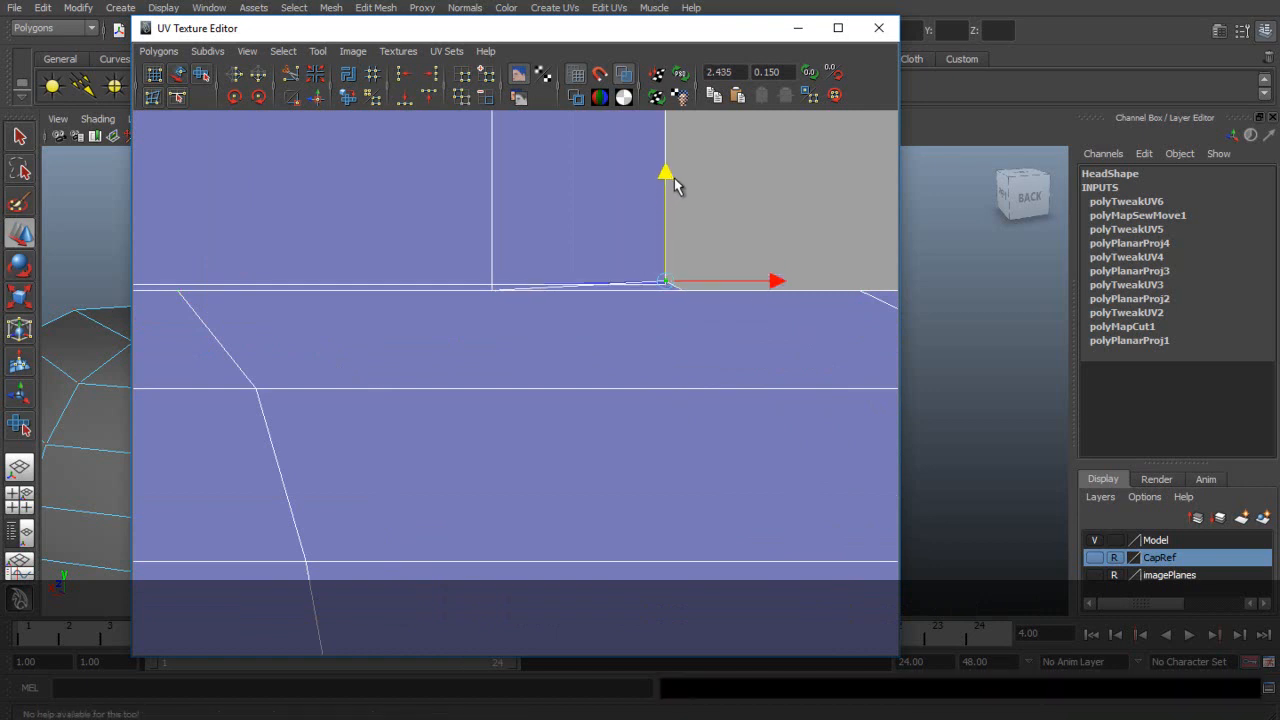
# - Select the overlapping UVs across the bottom of the front shell's neck strip and move the row up from the shoulders
pyautogui.moveTo(714, 280); pyautogui.dragTo(712, 287)
pyautogui.keyDown('shift'); pyautogui.moveTo(450, 268); pyautogui.dragTo(515, 291); pyautogui.keyUp('shift')
pyautogui.keyDown('alt'); pyautogui.moveTo(360, 309); pyautogui.dragTo(559, 343, button='middle'); pyautogui.keyUp('alt')
pyautogui.keyDown('shift'); pyautogui.moveTo(555, 373); pyautogui.dragTo(563, 393); pyautogui.keyUp('shift')
pyautogui.keyDown('alt'); pyautogui.moveTo(320, 376); pyautogui.dragTo(919, 396, button='middle'); pyautogui.keyUp('alt')
pyautogui.keyDown('shift'); pyautogui.moveTo(550, 383); pyautogui.dragTo(597, 402); pyautogui.keyUp('shift')
pyautogui.scroll(-2, 597, 400)
pyautogui.keyDown('alt'); pyautogui.moveTo(305, 408); pyautogui.dragTo(899, 415, button='middle'); pyautogui.keyUp('alt')
pyautogui.keyDown('shift'); pyautogui.moveTo(672, 368); pyautogui.dragTo(842, 398); pyautogui.keyUp('shift')
pyautogui.scroll(-3, 841, 398)
pyautogui.keyDown('alt'); pyautogui.moveTo(797, 395); pyautogui.dragTo(484, 362, button='middle'); pyautogui.keyUp('alt')
pyautogui.moveTo(549, 259); pyautogui.dragTo(549, 228)
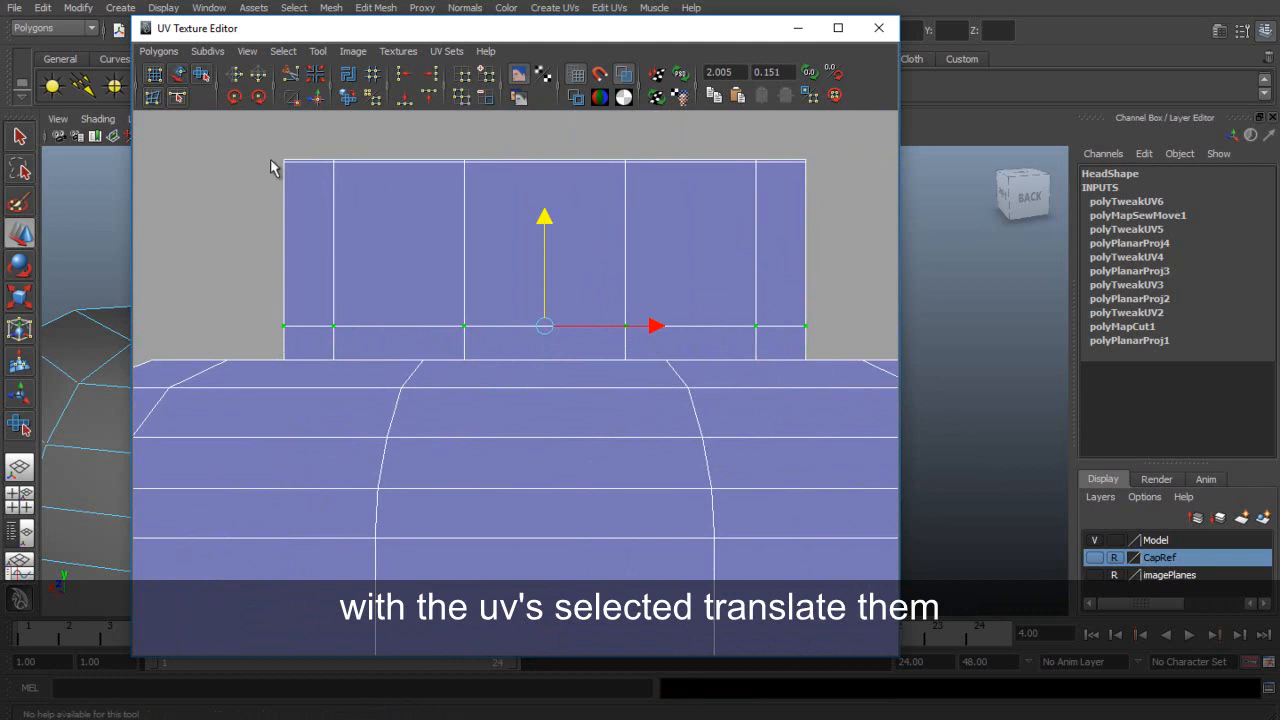
# - Move the overlapping UV row near the neck strip's top edge down, and nudge the strip's lower inner row up
pyautogui.click(834, 210)
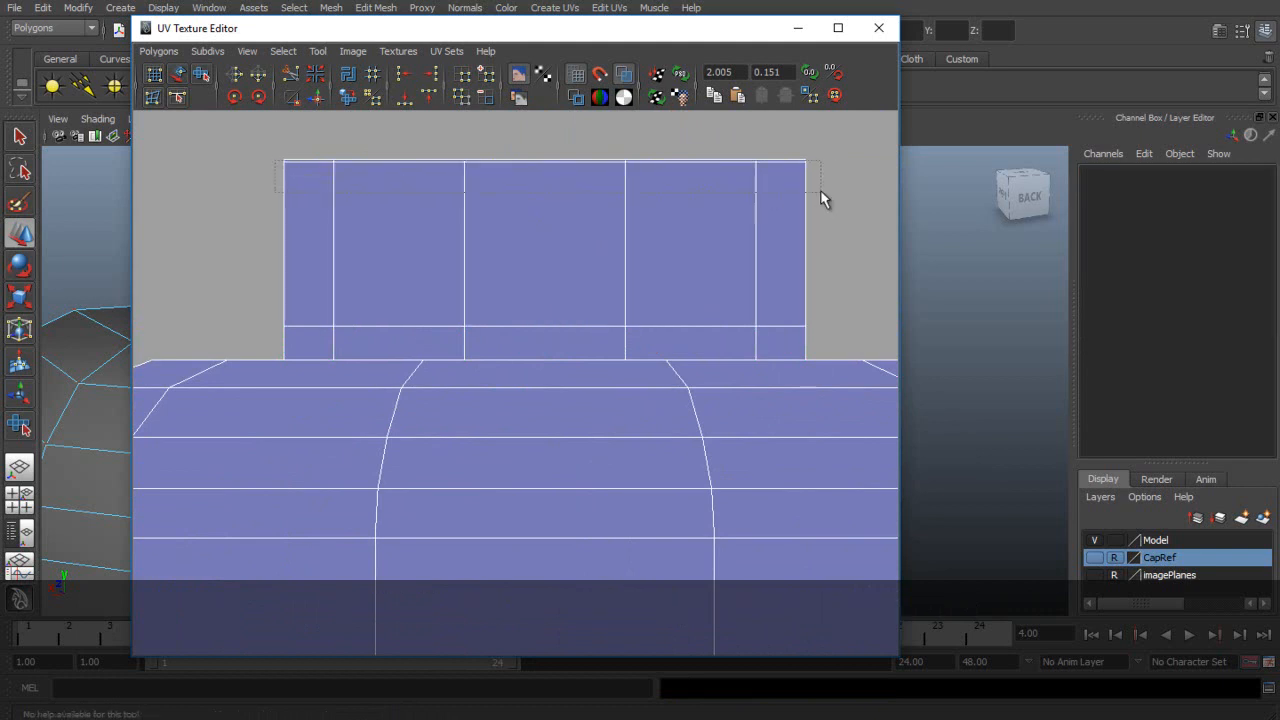
pyautogui.moveTo(816, 189); pyautogui.dragTo(816, 190)
pyautogui.moveTo(543, 126); pyautogui.dragTo(543, 168)
pyautogui.moveTo(265, 307); pyautogui.dragTo(819, 333)
pyautogui.moveTo(546, 220); pyautogui.dragTo(545, 212)
pyautogui.scroll(-3, 270, 366)
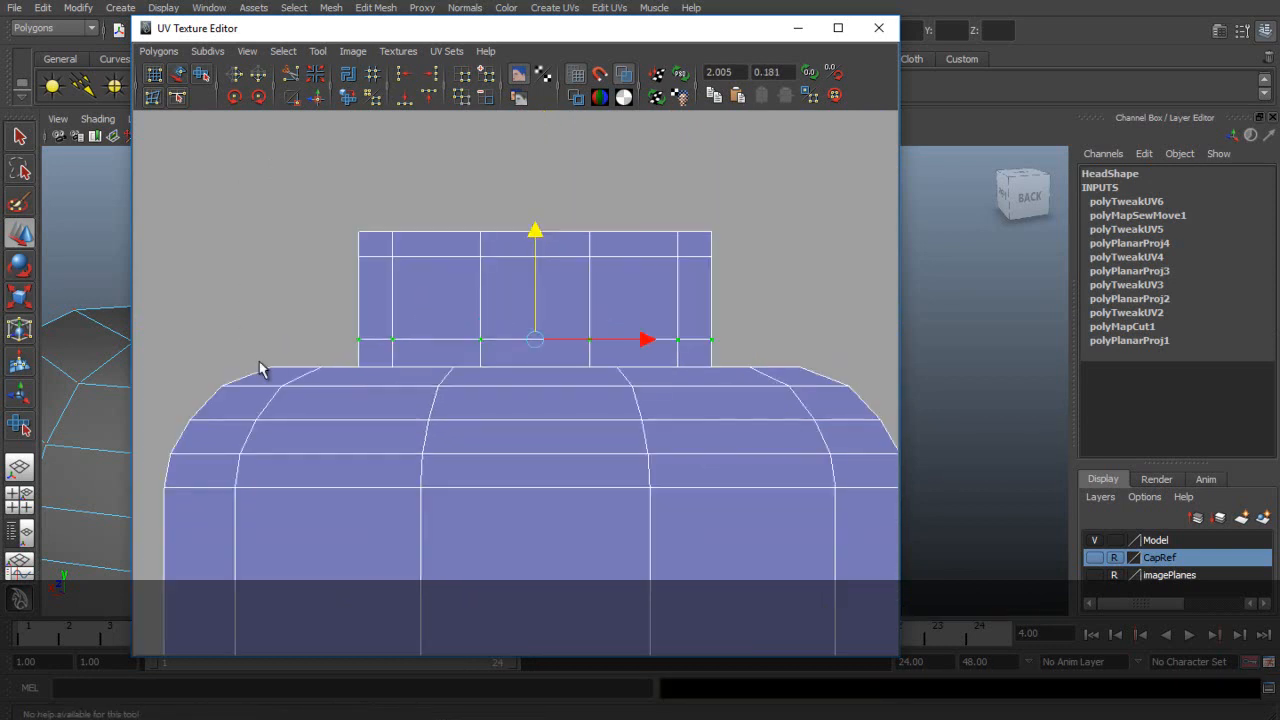
# - Select the UVs along the top edge of the front shell's shoulders, try shifting them vertically, and undo it
pyautogui.click(269, 369)
pyautogui.press('q')
pyautogui.keyDown('shift'); pyautogui.click(319, 368); pyautogui.keyUp('shift')
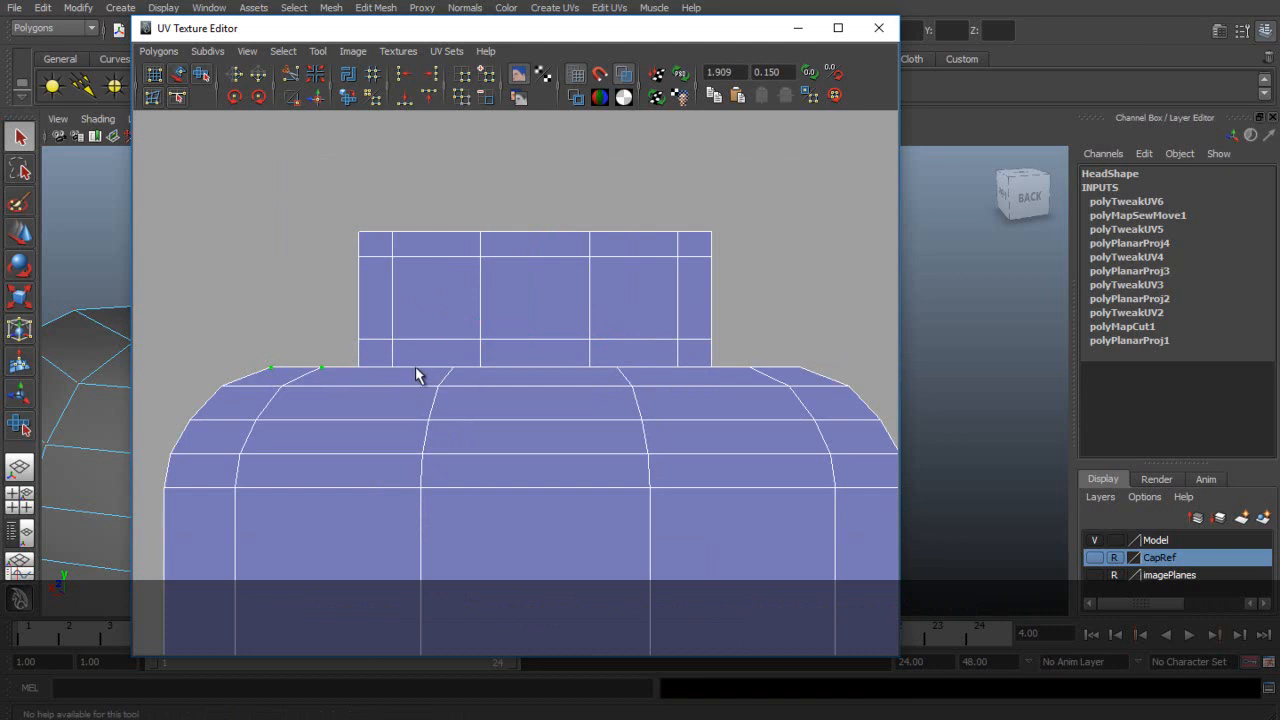
pyautogui.press('w')
pyautogui.moveTo(296, 264); pyautogui.dragTo(363, 268)
pyautogui.keyDown('shift'); pyautogui.click(455, 366); pyautogui.keyUp('shift')
pyautogui.scroll(3, 653, 301)
pyautogui.press('v')
pyautogui.moveTo(688, 312); pyautogui.dragTo(698, 352, button='middle')
pyautogui.keyDown('shift'); pyautogui.click(699, 354); pyautogui.keyUp('shift')
pyautogui.keyDown('alt'); pyautogui.moveTo(583, 295); pyautogui.dragTo(579, 360, button='middle'); pyautogui.keyUp('alt')
pyautogui.keyDown('shift'); pyautogui.click(568, 365); pyautogui.keyUp('shift')
pyautogui.keyDown('shift'); pyautogui.click(660, 365); pyautogui.keyUp('shift')
pyautogui.scroll(-3, 490, 327)
pyautogui.moveTo(283, 261); pyautogui.dragTo(283, 272)
pyautogui.keyDown('alt'); pyautogui.moveTo(487, 327); pyautogui.dragTo(753, 261, button='middle'); pyautogui.keyUp('alt')
pyautogui.scroll(-1, 447, 286)
pyautogui.hotkey('ctrl', 'z')
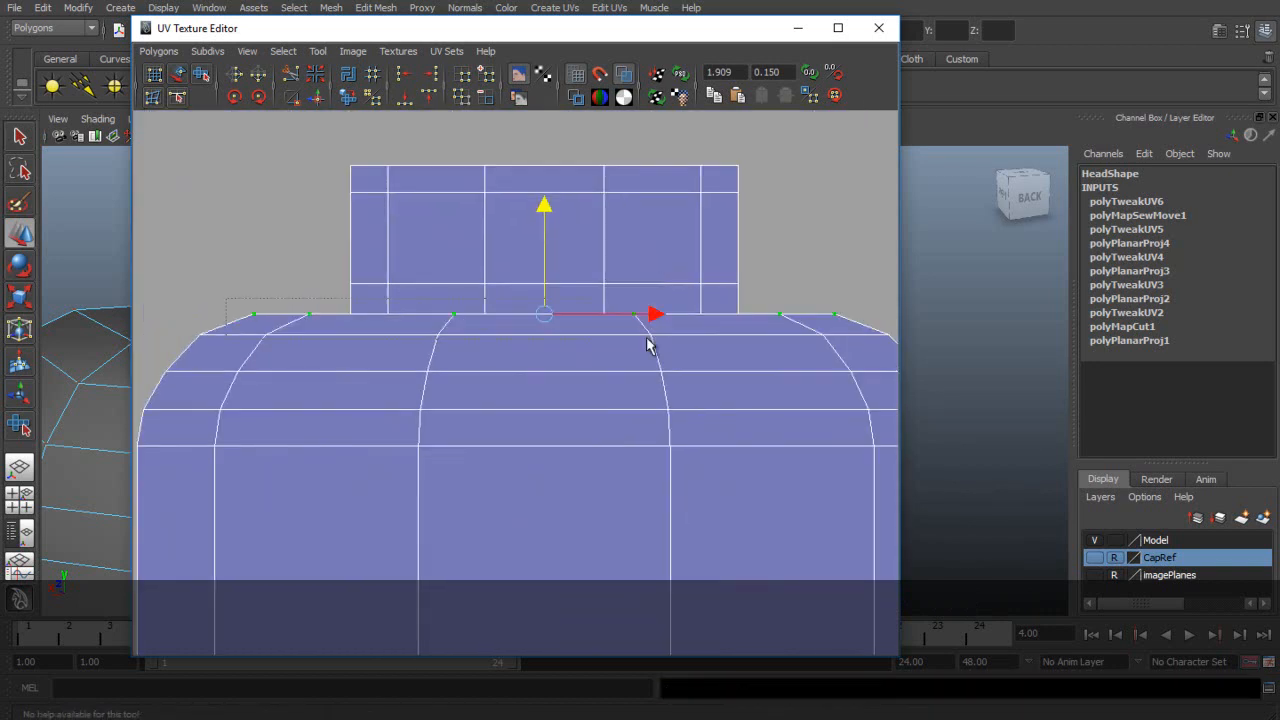
# - Switch the selection to the UV row at the base of the neck strip and move it up
pyautogui.keyDown('shift'); pyautogui.moveTo(912, 317); pyautogui.dragTo(913, 318); pyautogui.keyUp('shift')
pyautogui.moveTo(548, 212); pyautogui.dragTo(544, 165)
pyautogui.press('q')
pyautogui.scroll(-5, 600, 300)
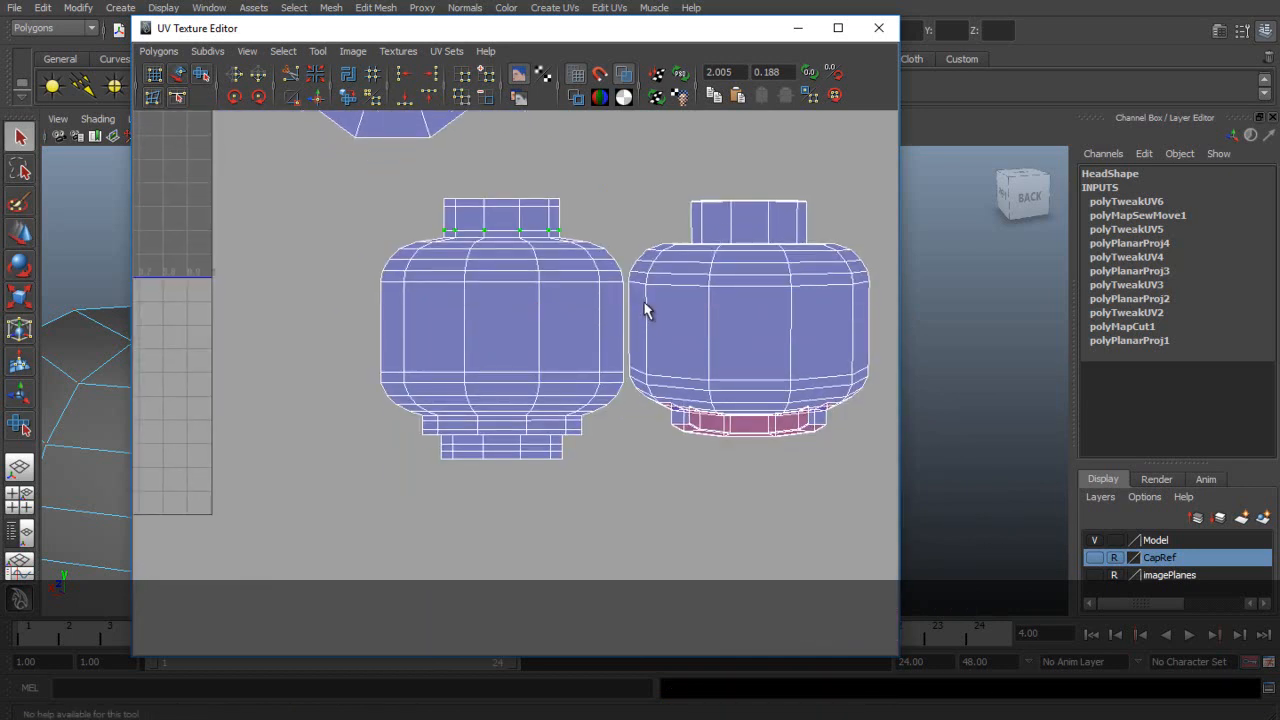
# - Select the UVs of the overlapping inner strip at the back shell's base and move them down below the wider base strip
pyautogui.keyDown('alt'); pyautogui.moveTo(652, 318); pyautogui.dragTo(653, 515, button='middle'); pyautogui.keyUp('alt')
pyautogui.keyDown('alt'); pyautogui.moveTo(429, 428); pyautogui.dragTo(611, 418, button='middle'); pyautogui.keyUp('alt')
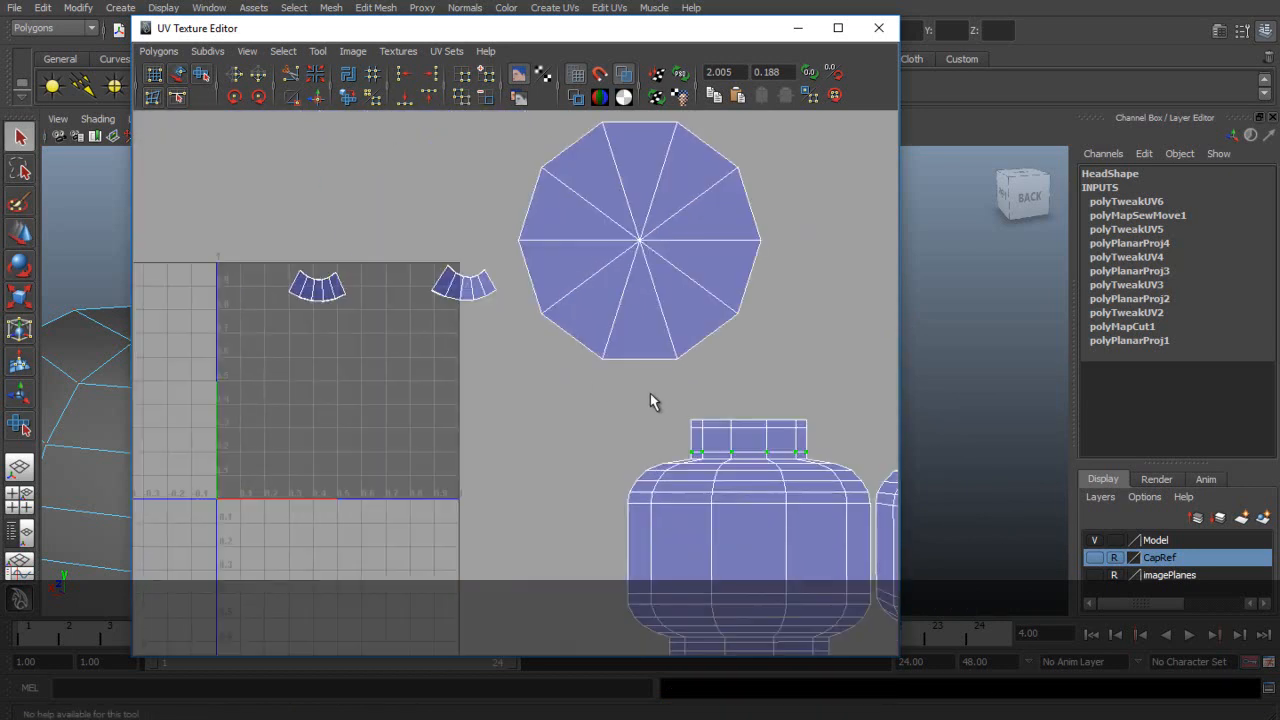
pyautogui.keyDown('alt'); pyautogui.moveTo(730, 444); pyautogui.dragTo(434, 256, button='middle'); pyautogui.keyUp('alt')
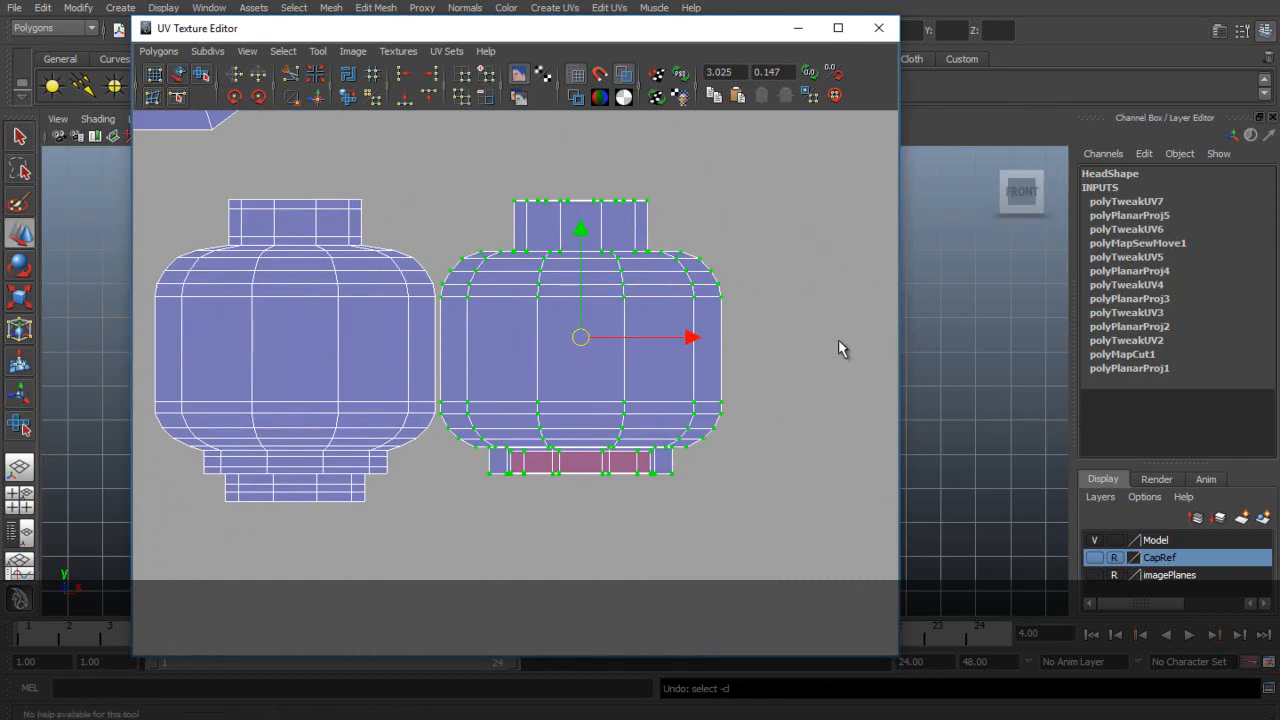
pyautogui.scroll(-2, 754, 357)
pyautogui.scroll(3, 600, 357)
pyautogui.scroll(1, 500, 360)
pyautogui.moveTo(556, 415); pyautogui.dragTo(617, 416, button='right')
pyautogui.keyDown('alt'); pyautogui.moveTo(530, 414); pyautogui.dragTo(424, 380, button='middle'); pyautogui.keyUp('alt')
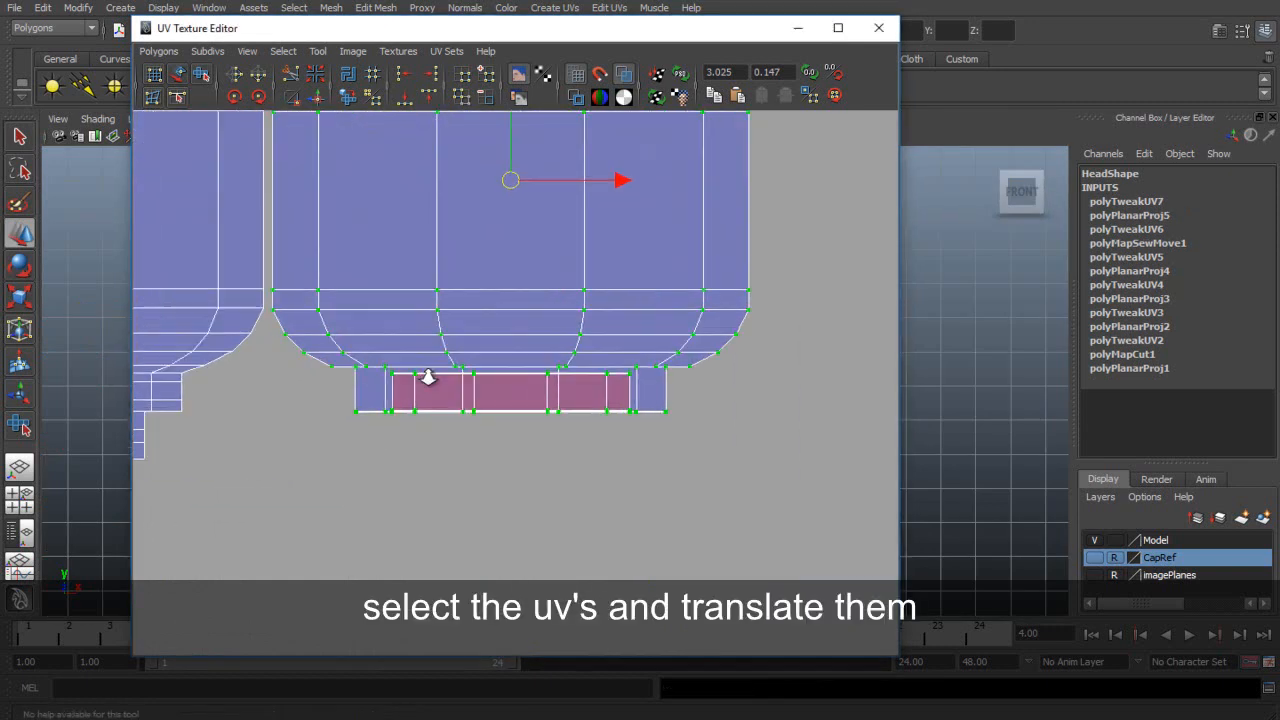
pyautogui.scroll(3, 400, 378)
pyautogui.moveTo(760, 394); pyautogui.dragTo(766, 394)
pyautogui.scroll(-3, 580, 352)
pyautogui.keyDown('alt'); pyautogui.moveTo(507, 333); pyautogui.dragTo(670, 308, button='middle'); pyautogui.keyUp('alt')
pyautogui.moveTo(677, 238); pyautogui.dragTo(686, 320)
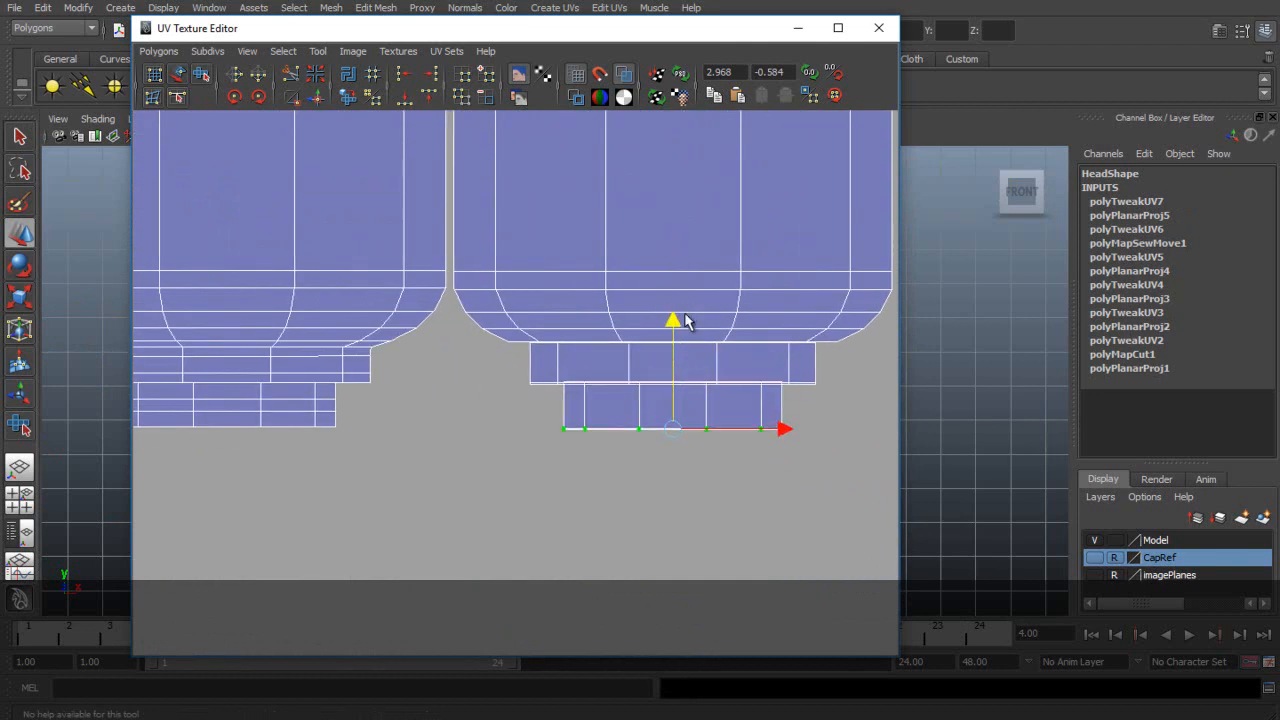
# - Select the overlapping UV row at the top of the back shell's narrow base strip and move it down inside the strip
pyautogui.scroll(2, 426, 271)
pyautogui.scroll(2, 409, 286)
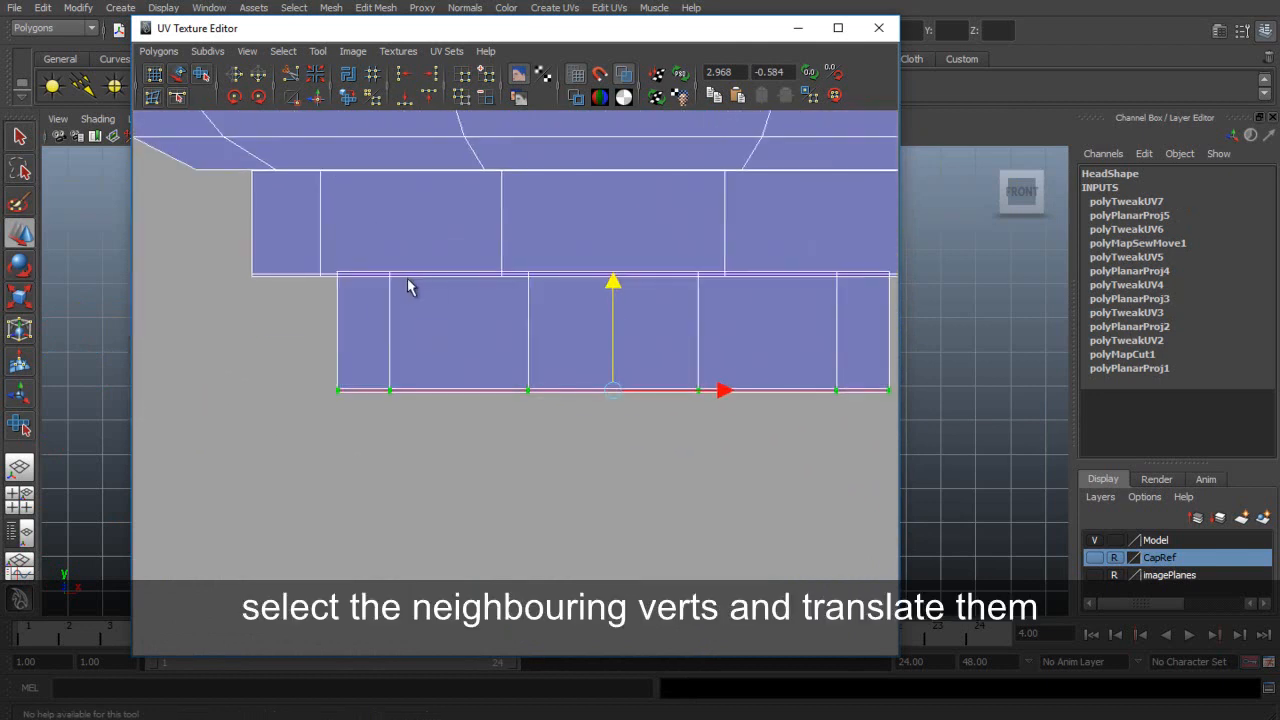
pyautogui.moveTo(770, 225); pyautogui.dragTo(823, 234)
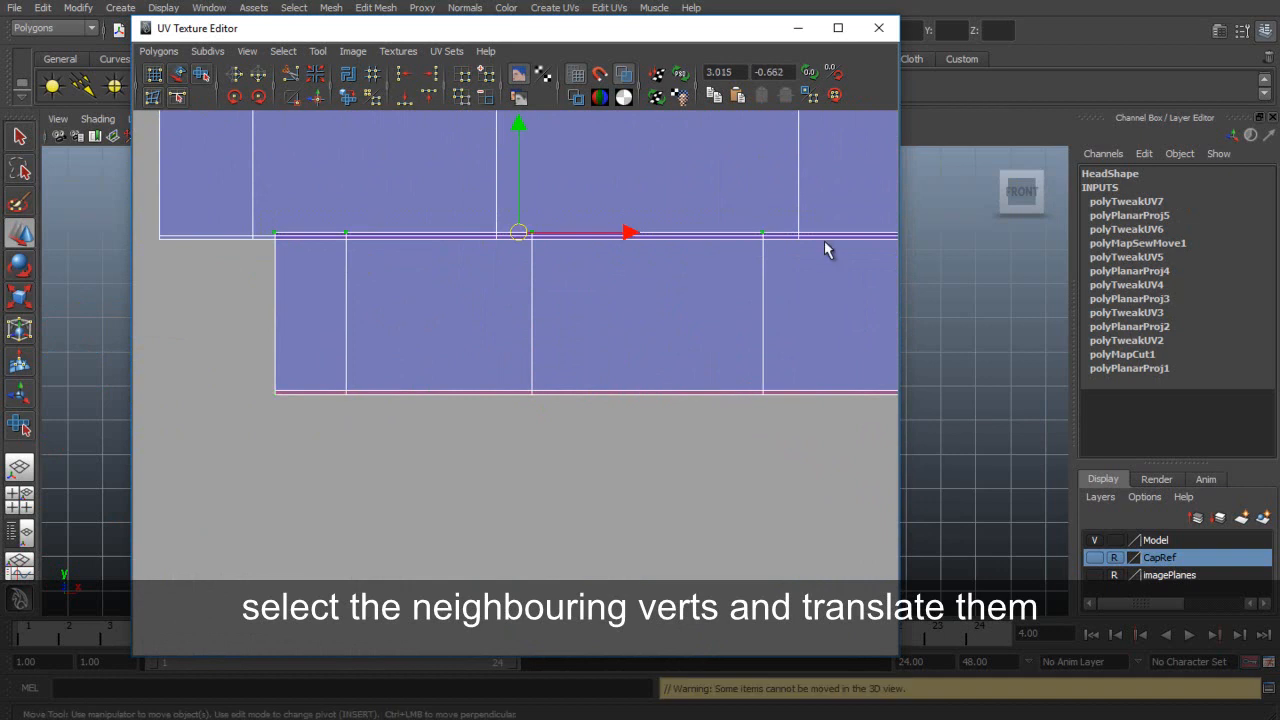
pyautogui.keyDown('alt'); pyautogui.moveTo(823, 234); pyautogui.dragTo(663, 253, button='middle'); pyautogui.keyUp('alt')
pyautogui.keyDown('shift'); pyautogui.moveTo(684, 262); pyautogui.dragTo(686, 265); pyautogui.keyUp('shift')
pyautogui.scroll(-3, 340, 306)
pyautogui.keyDown('alt'); pyautogui.moveTo(338, 305); pyautogui.dragTo(817, 309, button='middle'); pyautogui.keyUp('alt')
pyautogui.scroll(-2, 728, 321)
pyautogui.keyDown('alt'); pyautogui.moveTo(731, 320); pyautogui.dragTo(628, 285, button='middle'); pyautogui.keyUp('alt')
pyautogui.moveTo(677, 192); pyautogui.dragTo(686, 217)
pyautogui.scroll(-1, 643, 236)
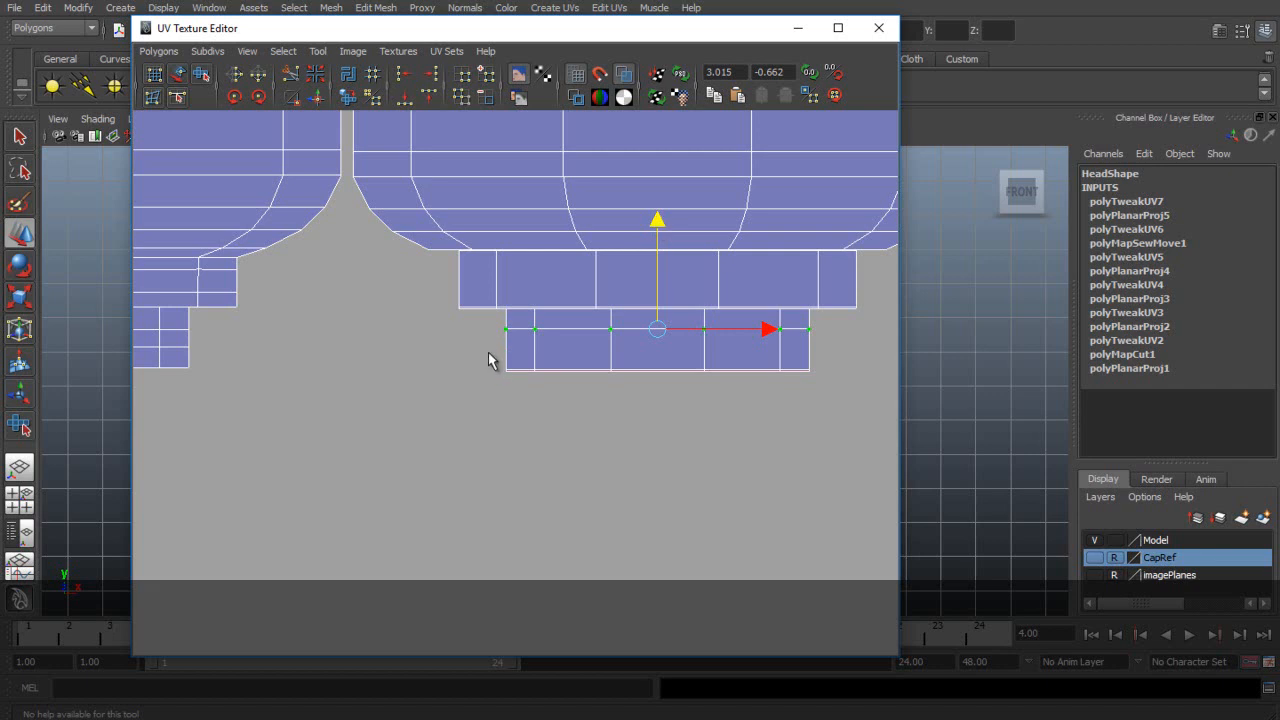
# - Select the overlapping UV row at the bottom of the back shell's narrow base strip and move it up inside the strip
pyautogui.scroll(4, 490, 360)
pyautogui.moveTo(470, 335); pyautogui.dragTo(840, 403)
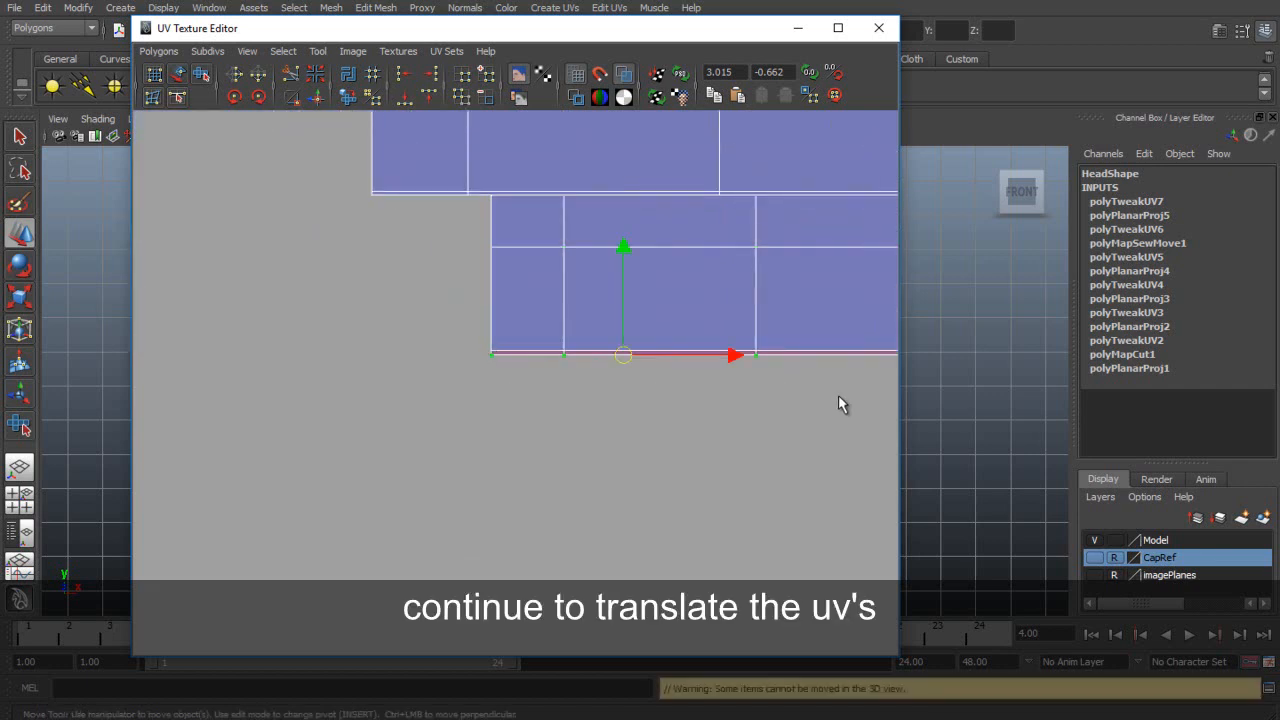
pyautogui.keyDown('alt'); pyautogui.moveTo(840, 403); pyautogui.dragTo(417, 360, button='middle'); pyautogui.keyUp('alt')
pyautogui.scroll(-1, 313, 317)
pyautogui.keyDown('shift'); pyautogui.moveTo(557, 328); pyautogui.dragTo(807, 342); pyautogui.keyUp('shift')
pyautogui.moveTo(472, 218); pyautogui.dragTo(474, 204)
pyautogui.scroll(-4, 363, 323)
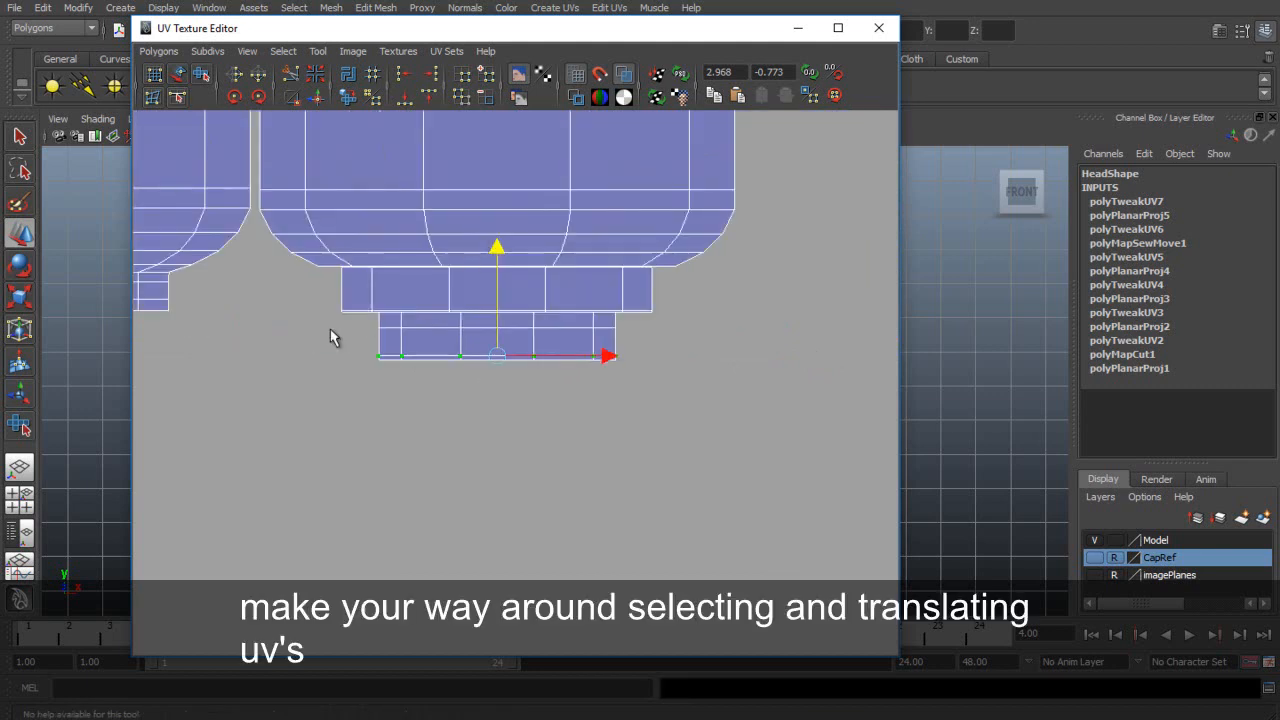
pyautogui.keyDown('alt'); pyautogui.moveTo(363, 323); pyautogui.dragTo(562, 328, button='middle'); pyautogui.keyUp('alt')
pyautogui.moveTo(709, 250); pyautogui.dragTo(709, 235)
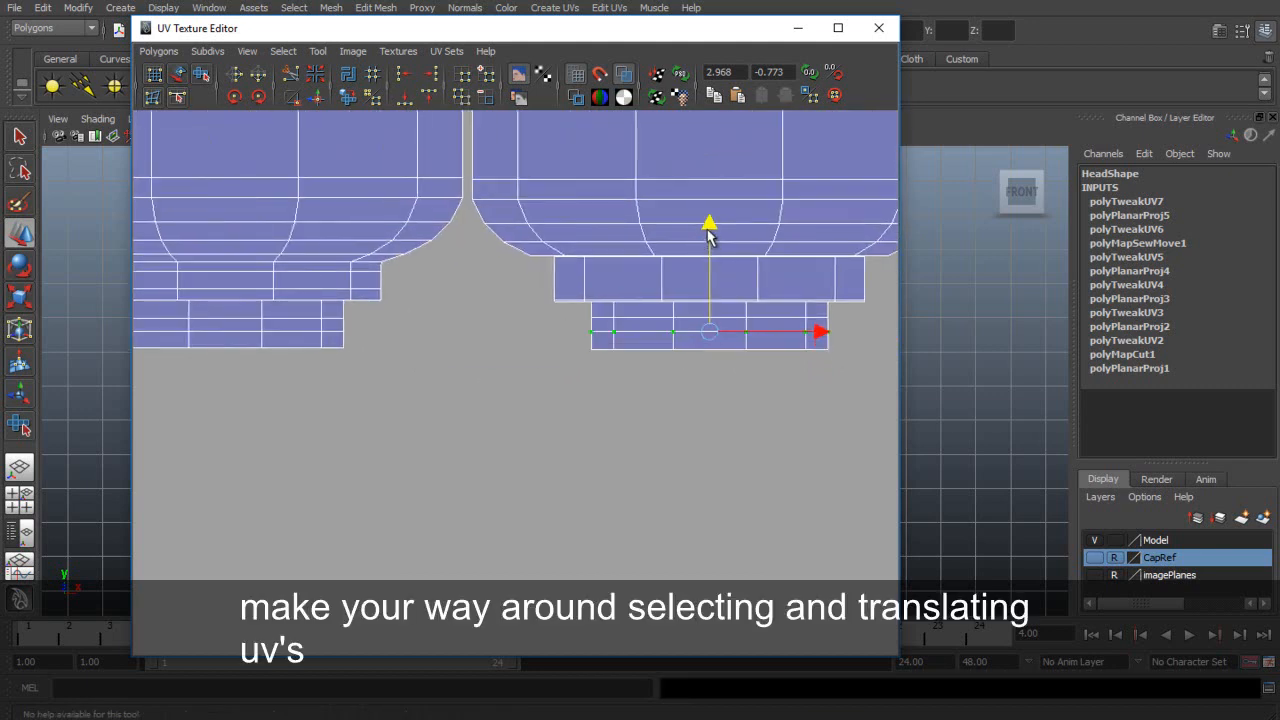
# - Select the overlapping UV row near the bottom of the back shell's wider base strip and move it up
pyautogui.moveTo(530, 284); pyautogui.dragTo(826, 292)
pyautogui.moveTo(880, 307); pyautogui.dragTo(880, 307)
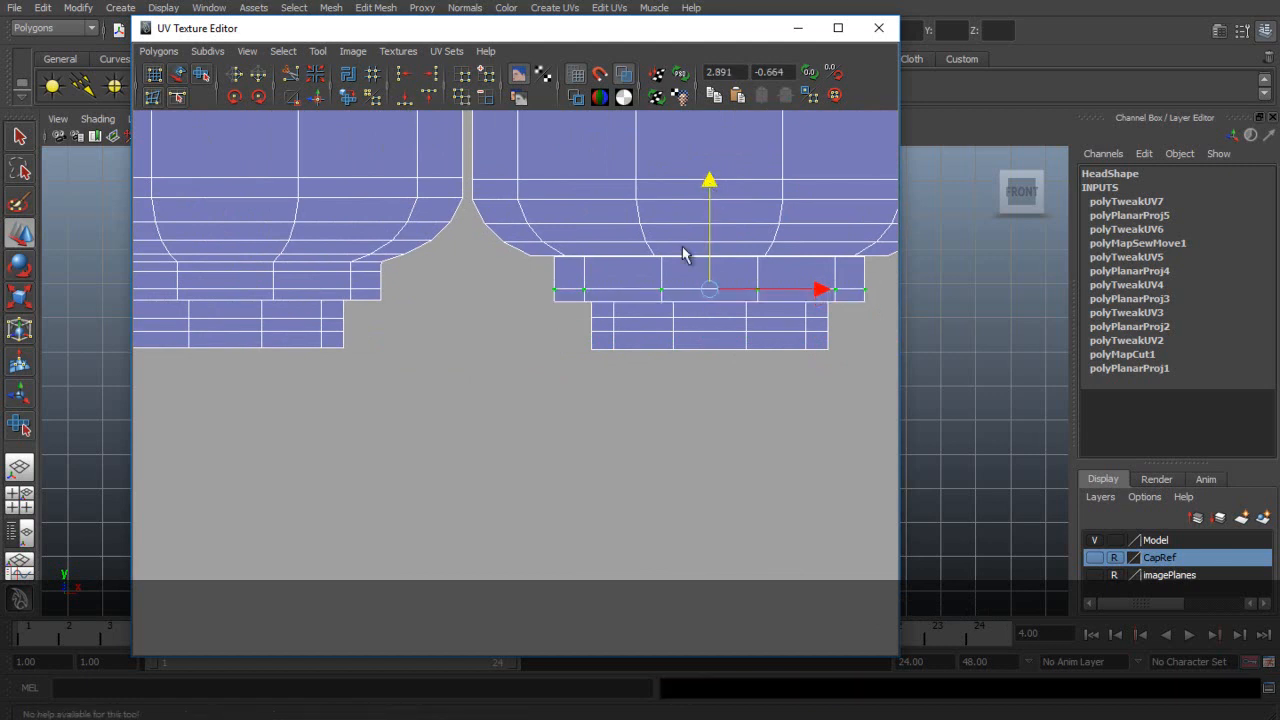
# - Select the overlapping UV row at the top of the back shell's wider base strip and move it down inside the strip
pyautogui.scroll(3, 577, 306)
pyautogui.press('q')
pyautogui.scroll(3, 460, 424)
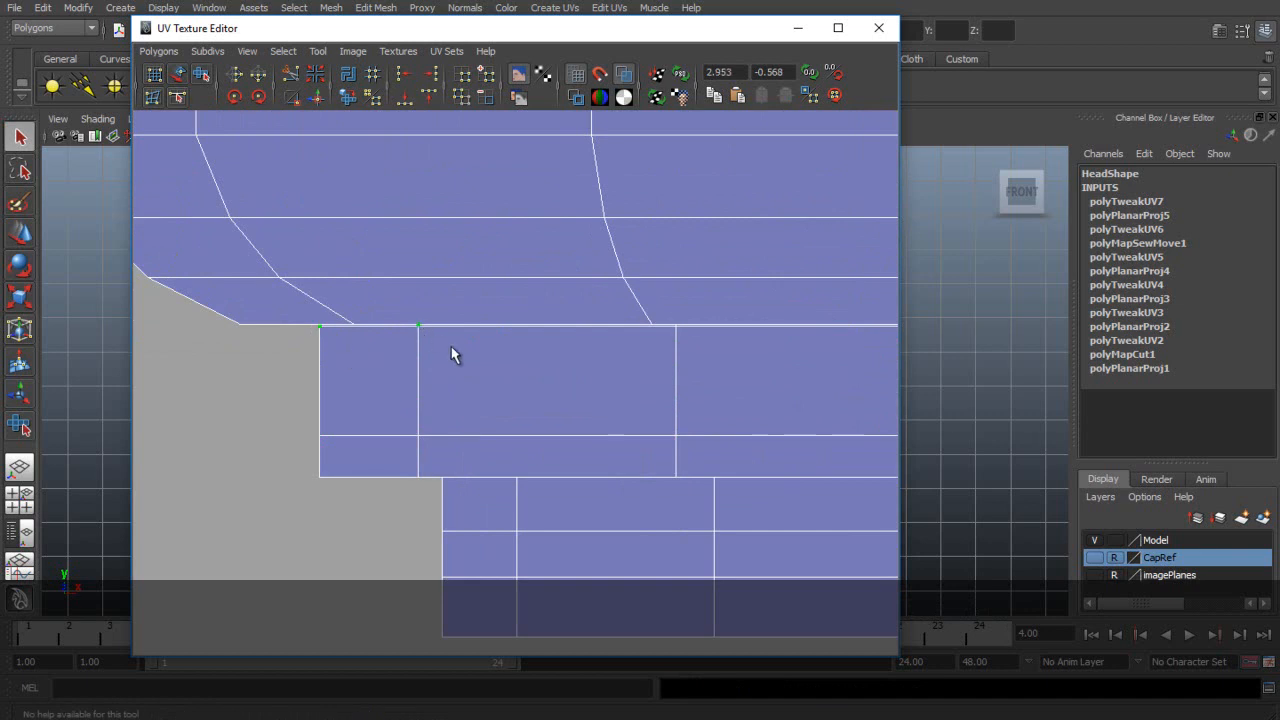
pyautogui.scroll(4, 343, 289)
pyautogui.scroll(-2, 361, 375)
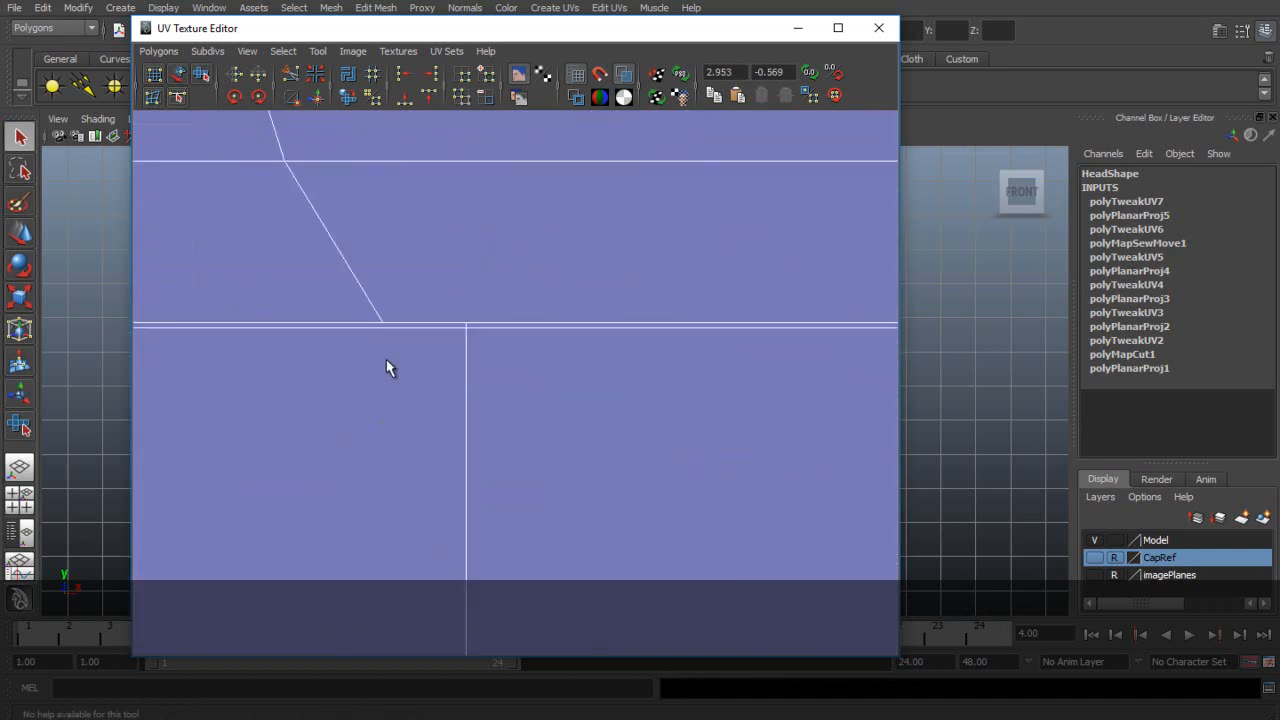
pyautogui.click(467, 326)
pyautogui.keyDown('alt'); pyautogui.moveTo(738, 406); pyautogui.dragTo(466, 426, button='middle'); pyautogui.keyUp('alt')
pyautogui.scroll(-2, 466, 426)
pyautogui.keyDown('alt'); pyautogui.moveTo(790, 392); pyautogui.dragTo(414, 381, button='middle'); pyautogui.keyUp('alt')
pyautogui.keyDown('shift'); pyautogui.click(456, 346); pyautogui.keyUp('shift')
pyautogui.keyDown('alt'); pyautogui.moveTo(765, 440); pyautogui.dragTo(523, 440, button='middle'); pyautogui.keyUp('alt')
pyautogui.keyDown('alt'); pyautogui.moveTo(811, 360); pyautogui.dragTo(558, 382, button='middle'); pyautogui.keyUp('alt')
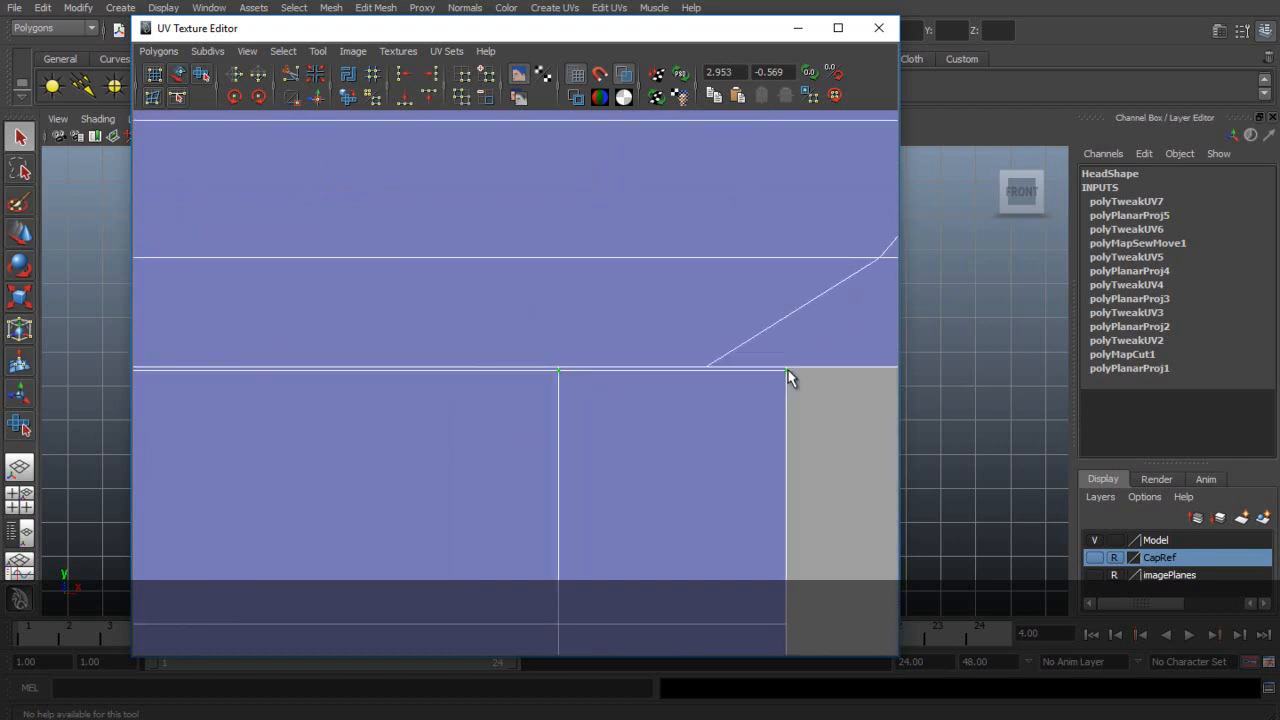
pyautogui.keyDown('shift'); pyautogui.moveTo(788, 371); pyautogui.dragTo(800, 384); pyautogui.keyUp('shift')
pyautogui.scroll(-10, 714, 378)
pyautogui.keyDown('alt'); pyautogui.moveTo(391, 361); pyautogui.dragTo(635, 405, button='middle'); pyautogui.keyUp('alt')
pyautogui.press('w')
pyautogui.click(662, 320)
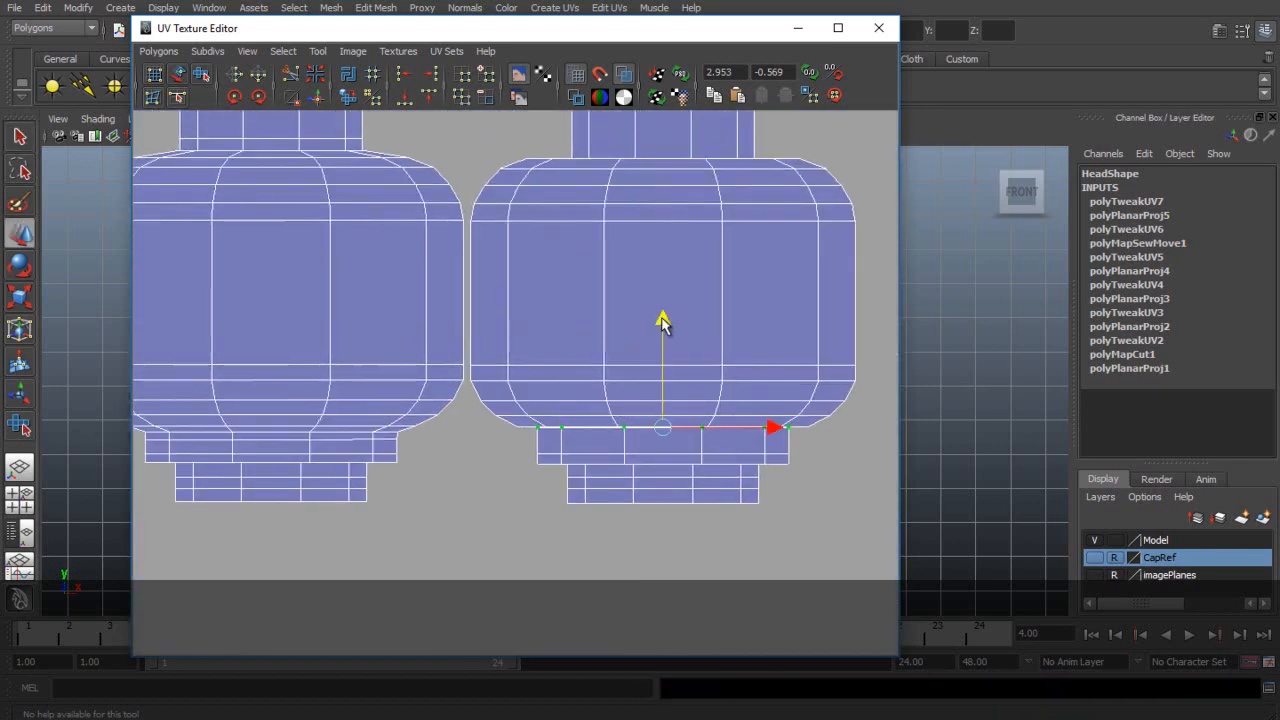
pyautogui.keyDown('alt'); pyautogui.moveTo(637, 224); pyautogui.dragTo(646, 377, button='middle'); pyautogui.keyUp('alt')
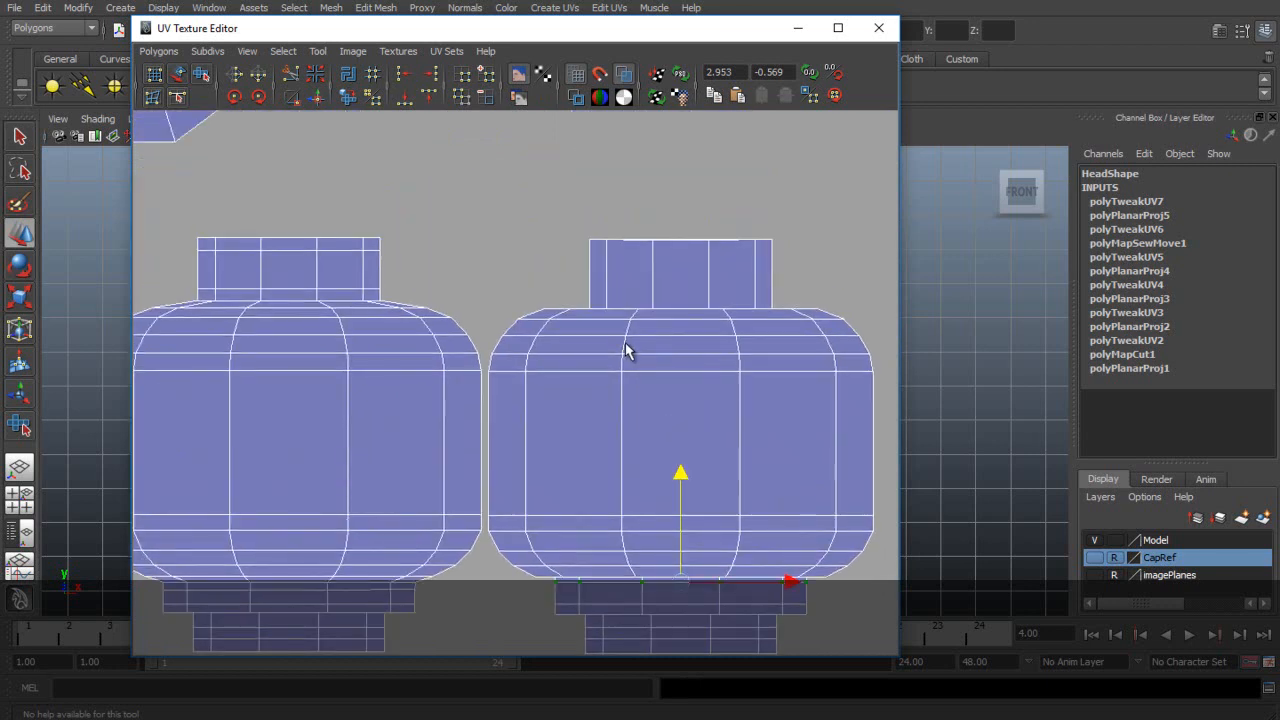
pyautogui.scroll(5, 634, 374)
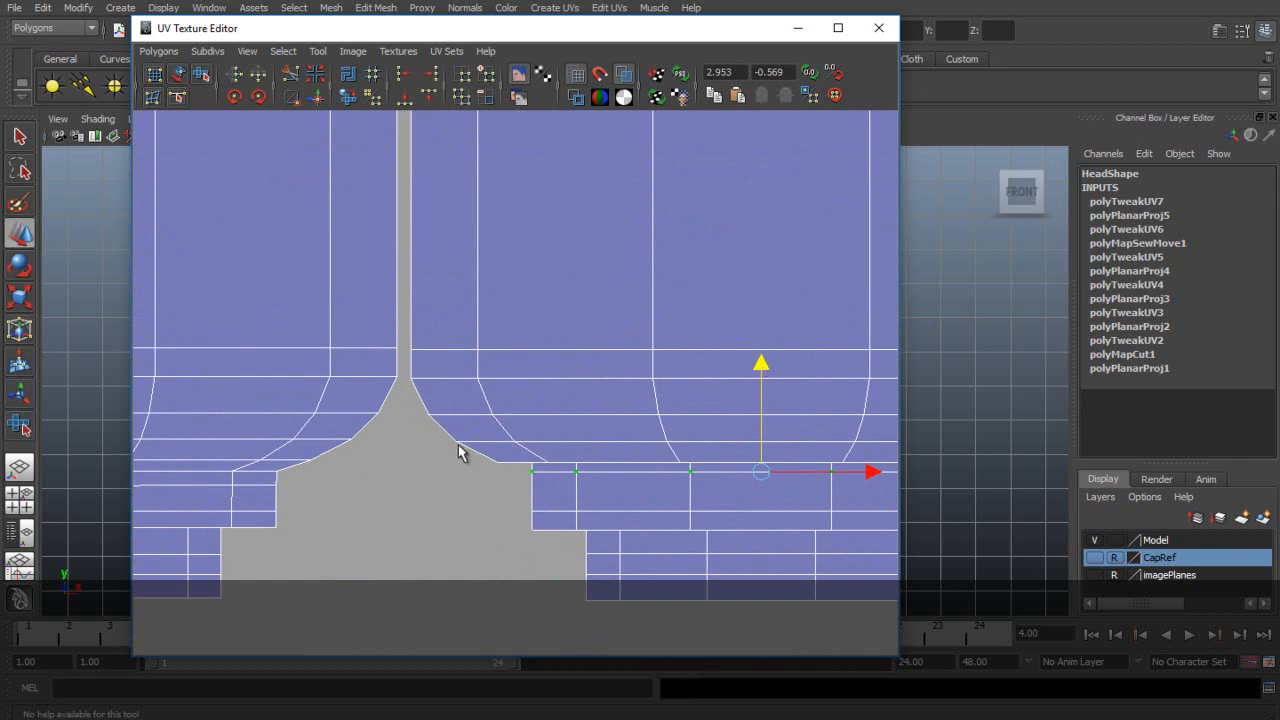
pyautogui.moveTo(761, 369); pyautogui.dragTo(761, 375)
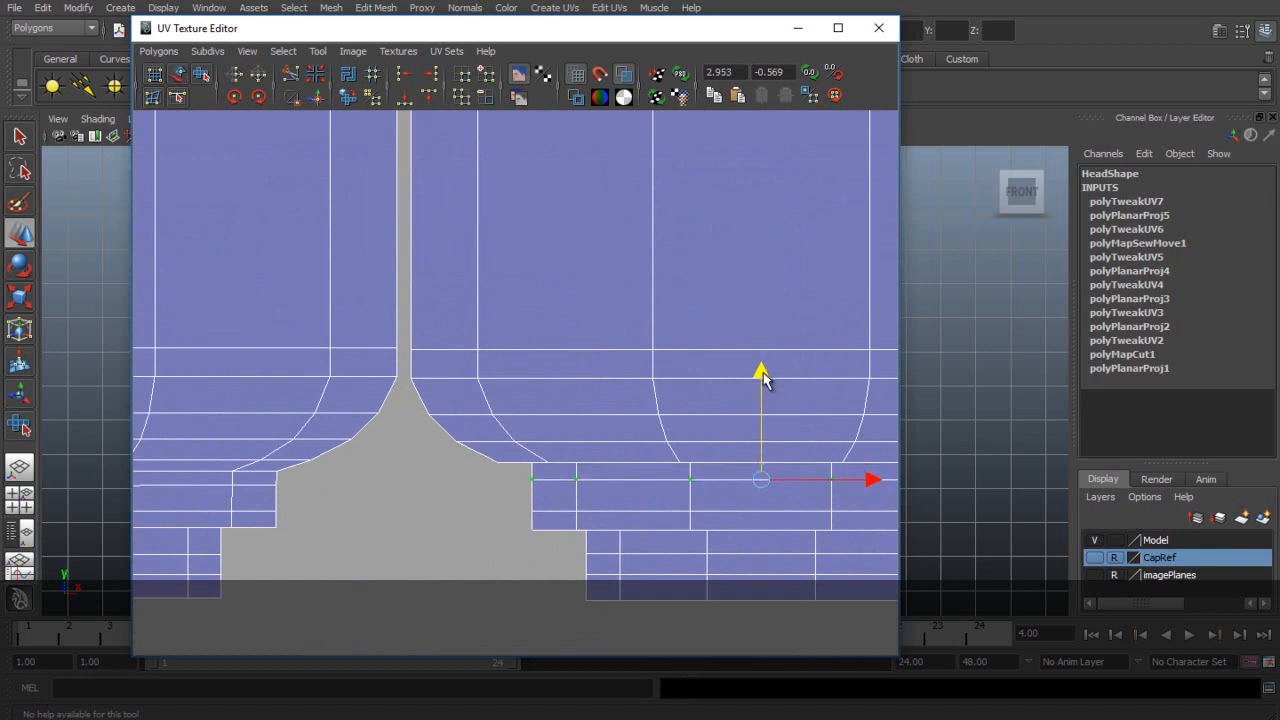
pyautogui.click(499, 463)
pyautogui.press('q')
pyautogui.keyDown('shift'); pyautogui.click(547, 462); pyautogui.keyUp('shift')
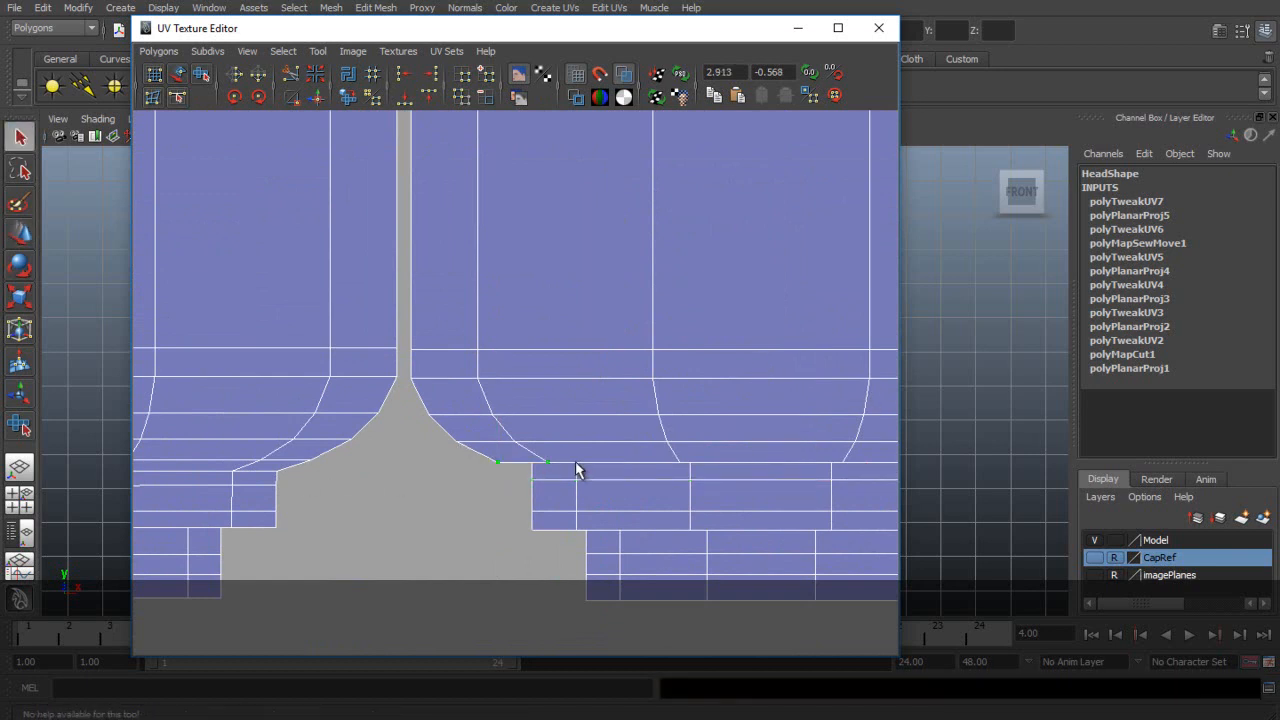
pyautogui.keyDown('shift'); pyautogui.click(575, 462); pyautogui.keyUp('shift')
pyautogui.press('w')
pyautogui.moveTo(538, 356); pyautogui.dragTo(538, 345)
pyautogui.keyDown('alt'); pyautogui.moveTo(666, 406); pyautogui.dragTo(680, 501, button='right'); pyautogui.keyUp('alt')
pyautogui.keyDown('alt'); pyautogui.moveTo(680, 501); pyautogui.dragTo(649, 303, button='middle'); pyautogui.keyUp('alt')
pyautogui.hotkey('ctrl', 'z')
pyautogui.click(533, 354)
pyautogui.hotkey('ctrl', 'z')
pyautogui.press('q')
pyautogui.click(529, 344)
pyautogui.hotkey('ctrl', 'z')
pyautogui.click(515, 332)
pyautogui.hotkey('ctrl', 'z')
pyautogui.keyDown('alt'); pyautogui.moveTo(610, 341); pyautogui.dragTo(489, 345, button='middle'); pyautogui.keyUp('alt')
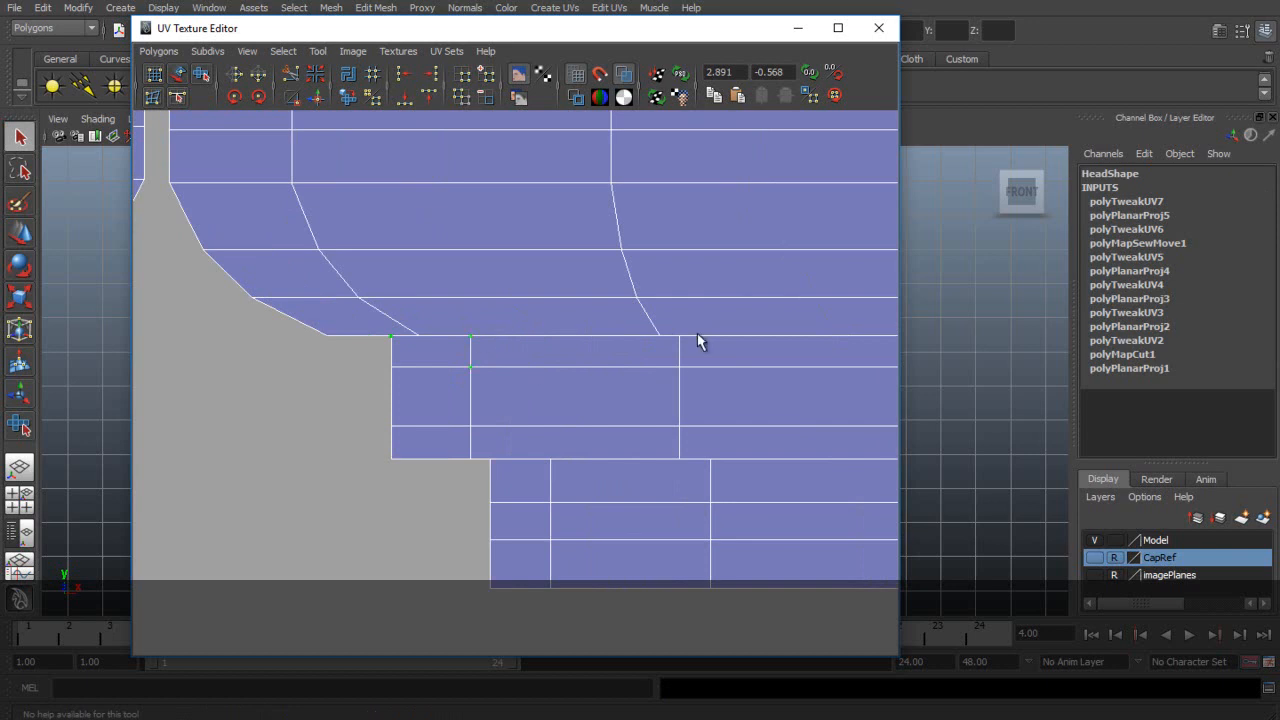
# - Select the UV row along the bottom edge of the back shell's body and move it slightly up
pyautogui.scroll(-3, 559, 400)
pyautogui.keyDown('alt'); pyautogui.moveTo(733, 402); pyautogui.dragTo(820, 419, button='middle'); pyautogui.keyUp('alt')
pyautogui.press('w')
pyautogui.moveTo(787, 267); pyautogui.dragTo(788, 274)
pyautogui.scroll(-2, 655, 350)
pyautogui.keyDown('alt'); pyautogui.moveTo(606, 378); pyautogui.dragTo(514, 361, button='middle'); pyautogui.keyUp('alt')
pyautogui.moveTo(824, 360); pyautogui.dragTo(828, 364)
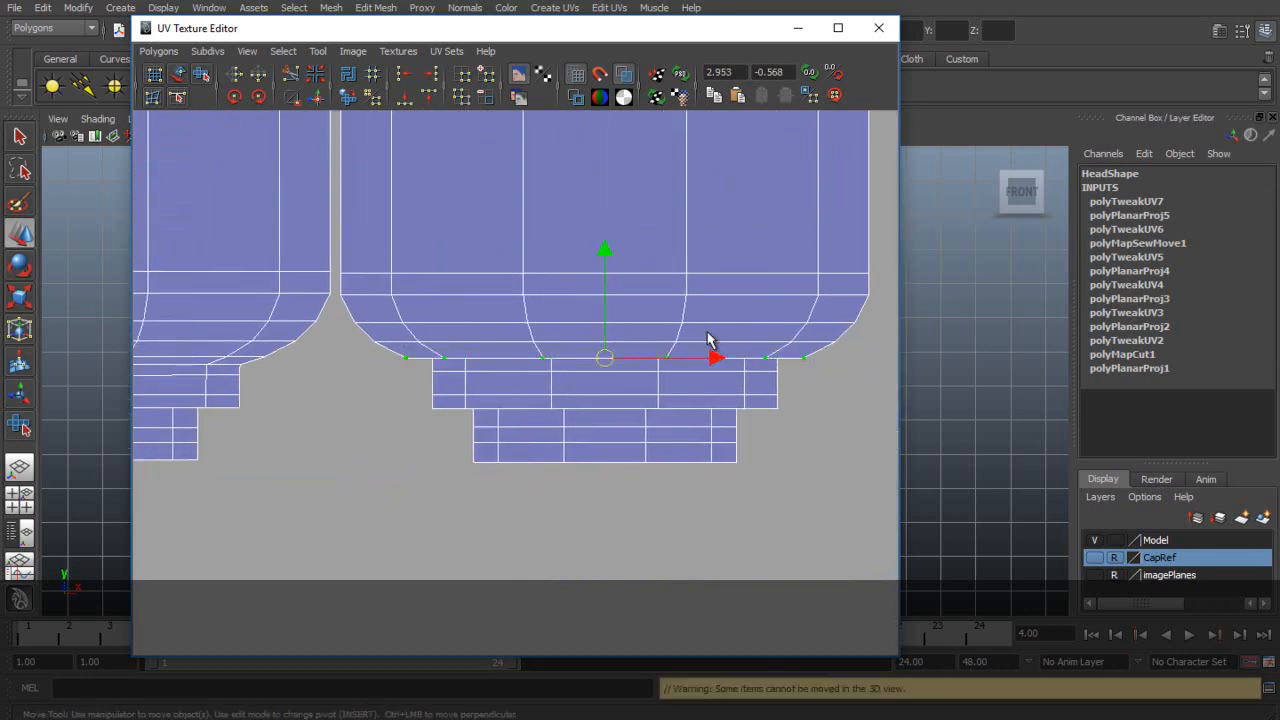
pyautogui.moveTo(606, 258); pyautogui.dragTo(605, 253)
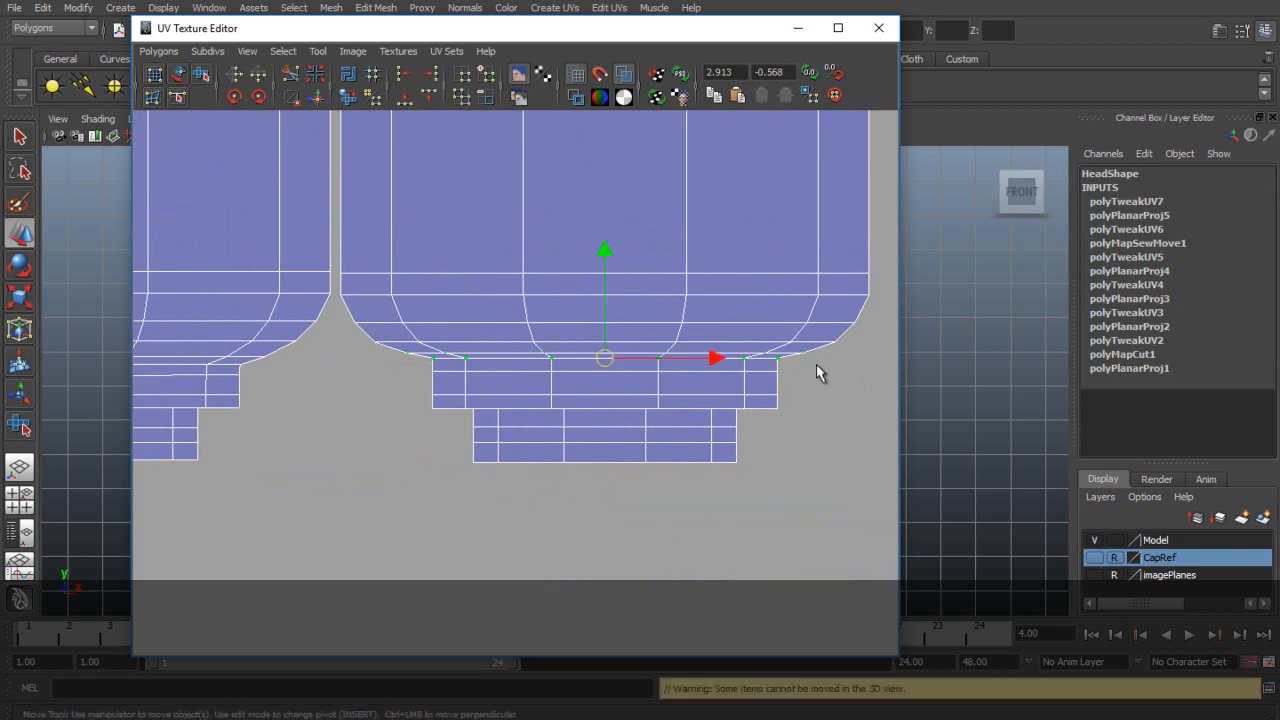
# - Nudge the top two UV rows of the back shell's wider base strip slightly down and save the scene
pyautogui.moveTo(603, 246); pyautogui.dragTo(603, 255)
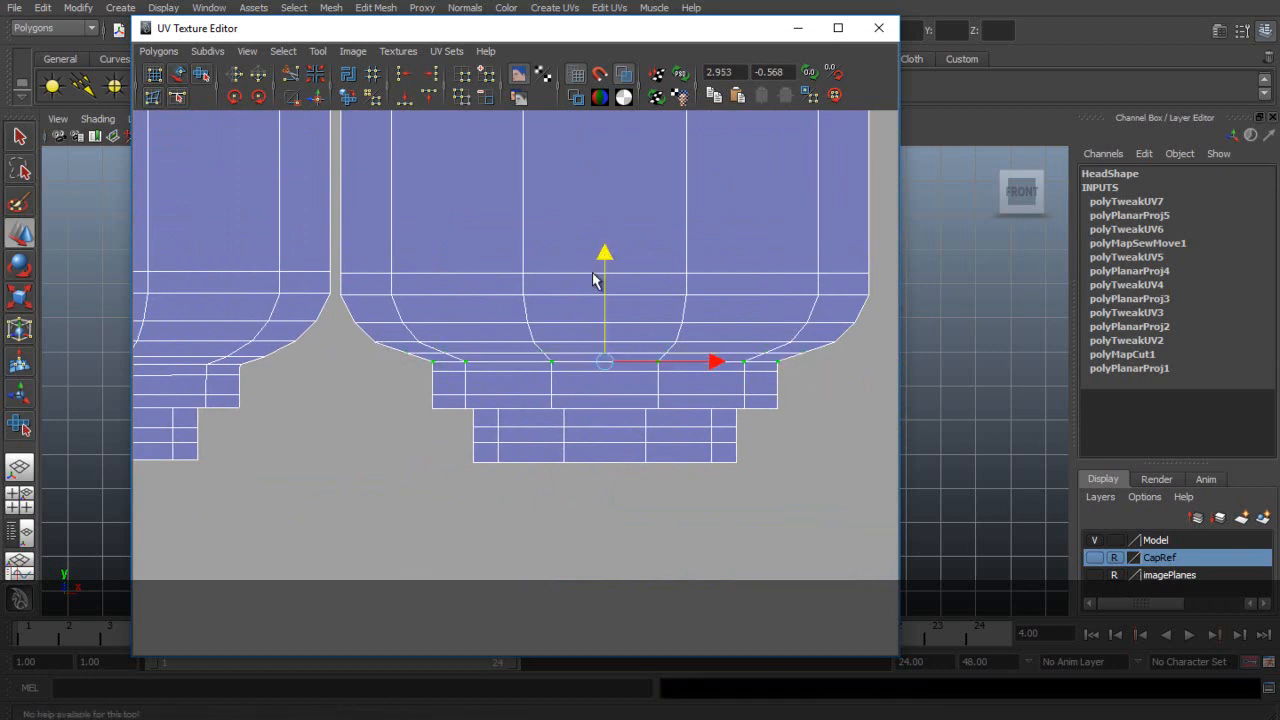
pyautogui.moveTo(487, 365); pyautogui.dragTo(819, 375)
pyautogui.moveTo(608, 261); pyautogui.dragTo(609, 263)
pyautogui.click(460, 508)
pyautogui.hotkey('ctrl', 'z')
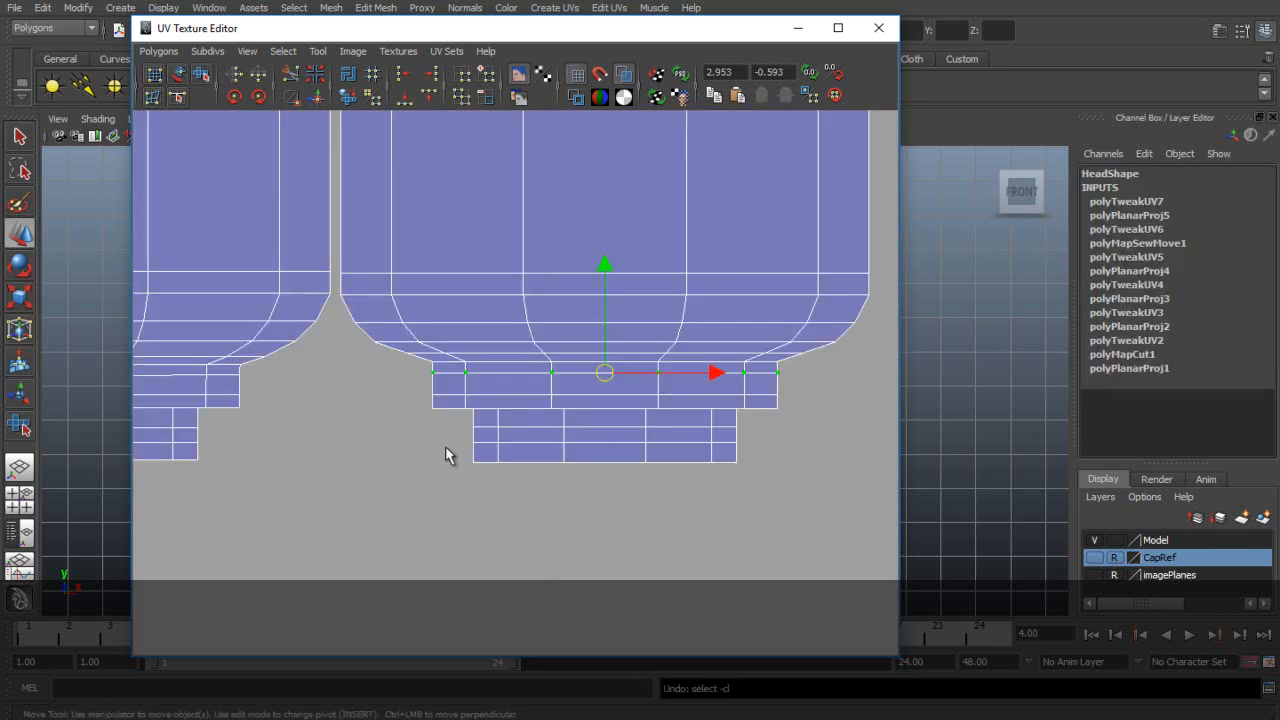
pyautogui.press('q')
pyautogui.hotkey('ctrl', 's')
# - Select the overlapping UV row at the bottom of the back shell's neck and move it up inside the neck
pyautogui.keyDown('alt'); pyautogui.moveTo(496, 412); pyautogui.dragTo(474, 301, button='right'); pyautogui.keyUp('alt')
pyautogui.scroll(10, 474, 301)
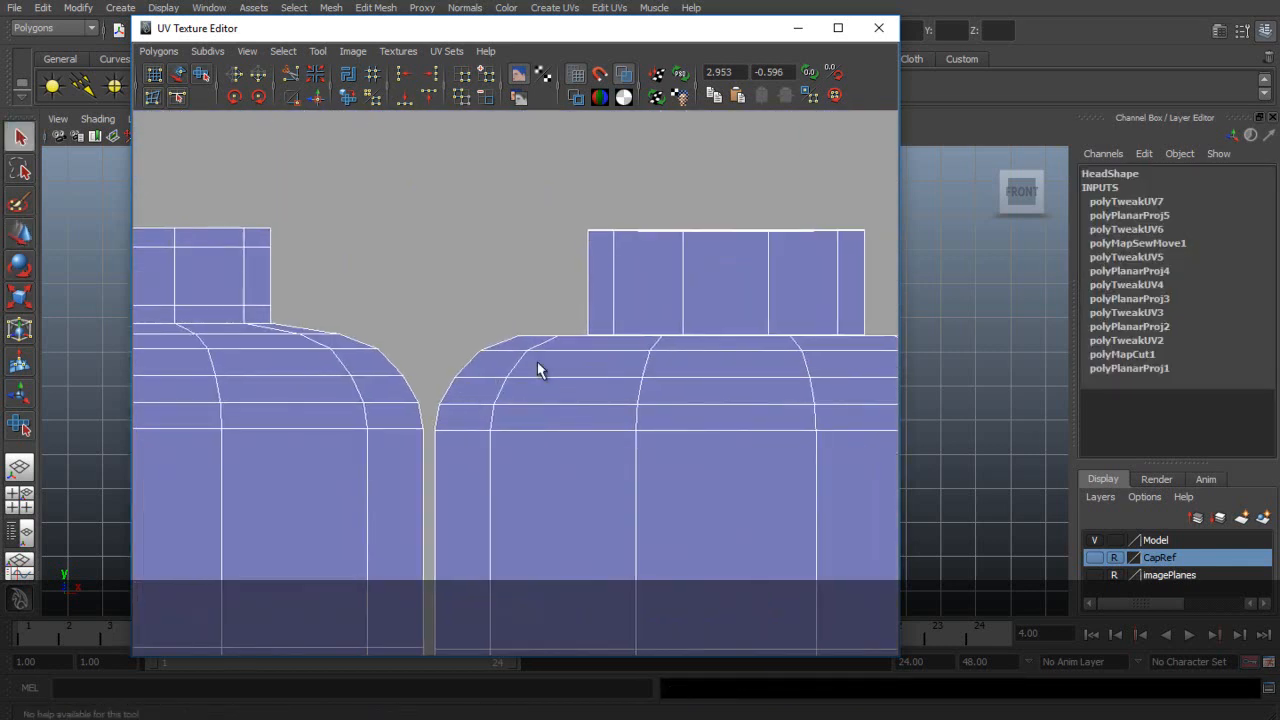
pyautogui.click(324, 296)
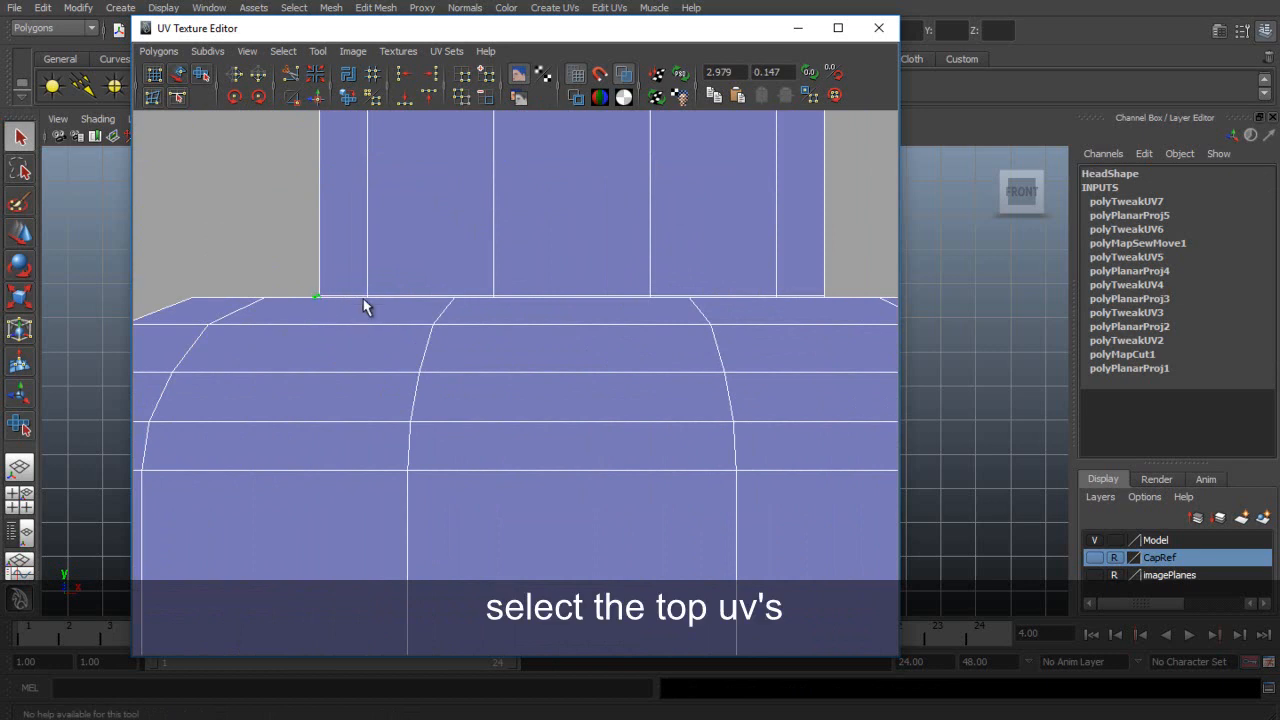
pyautogui.hotkey('ctrl', 'z')
pyautogui.keyDown('alt'); pyautogui.moveTo(407, 297); pyautogui.dragTo(516, 347, button='middle'); pyautogui.keyUp('alt')
pyautogui.keyDown('alt'); pyautogui.moveTo(516, 347); pyautogui.dragTo(541, 403, button='right'); pyautogui.keyUp('alt')
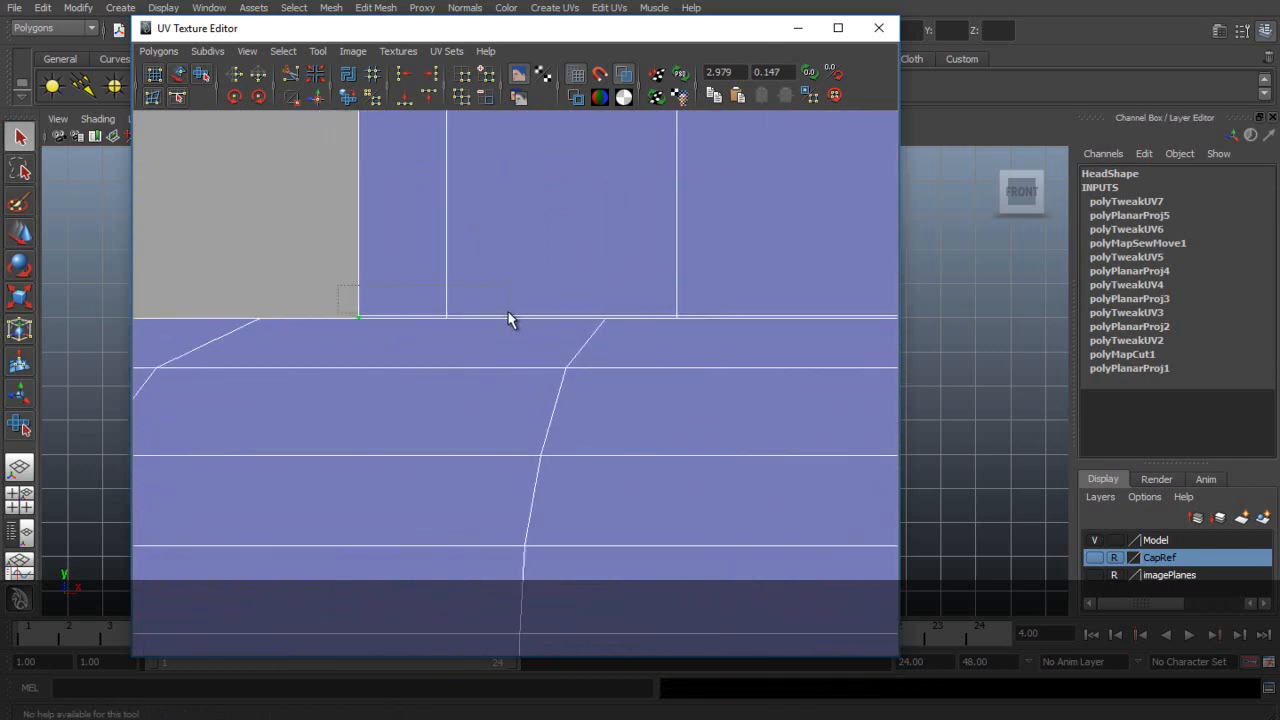
pyautogui.keyDown('alt'); pyautogui.moveTo(513, 315); pyautogui.dragTo(182, 337, button='middle'); pyautogui.keyUp('alt')
pyautogui.keyDown('alt'); pyautogui.moveTo(182, 337); pyautogui.dragTo(477, 337, button='right'); pyautogui.keyUp('alt')
pyautogui.keyDown('alt'); pyautogui.moveTo(670, 376); pyautogui.dragTo(286, 413, button='middle'); pyautogui.keyUp('alt')
pyautogui.keyDown('alt'); pyautogui.moveTo(725, 380); pyautogui.dragTo(455, 350, button='middle'); pyautogui.keyUp('alt')
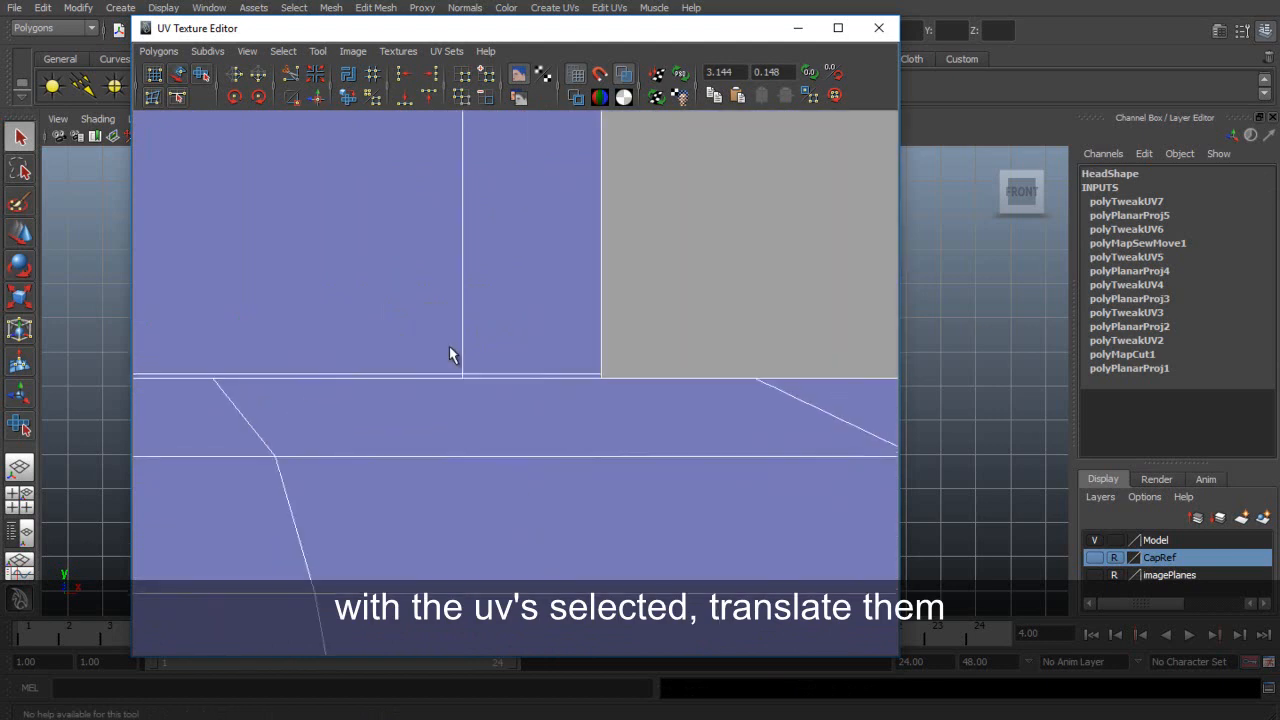
pyautogui.keyDown('alt'); pyautogui.moveTo(613, 382); pyautogui.dragTo(526, 329, button='right'); pyautogui.keyUp('alt')
pyautogui.keyDown('alt'); pyautogui.moveTo(526, 329); pyautogui.dragTo(763, 357, button='middle'); pyautogui.keyUp('alt')
pyautogui.press('w')
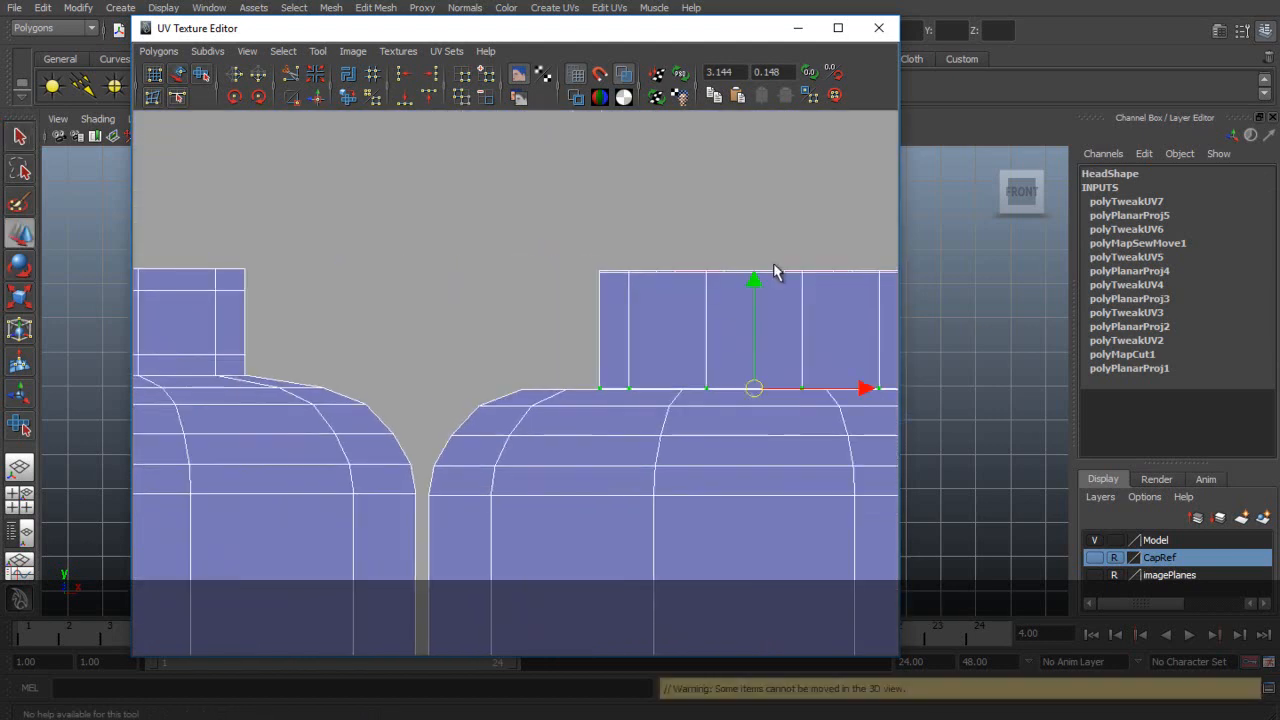
pyautogui.moveTo(754, 271); pyautogui.dragTo(754, 255)
# - Select the lower UV row of the overlapping inner strip at the top of the back shell's neck and move it up
pyautogui.keyDown('alt'); pyautogui.moveTo(715, 300); pyautogui.dragTo(509, 318, button='middle'); pyautogui.keyUp('alt')
pyautogui.keyDown('alt'); pyautogui.moveTo(410, 265); pyautogui.dragTo(540, 300, button='right'); pyautogui.keyUp('alt')
pyautogui.click(287, 215)
pyautogui.hotkey('ctrl', 'z')
pyautogui.keyDown('alt'); pyautogui.moveTo(469, 309); pyautogui.dragTo(516, 374, button='middle'); pyautogui.keyUp('alt')
pyautogui.scroll(3, 518, 378)
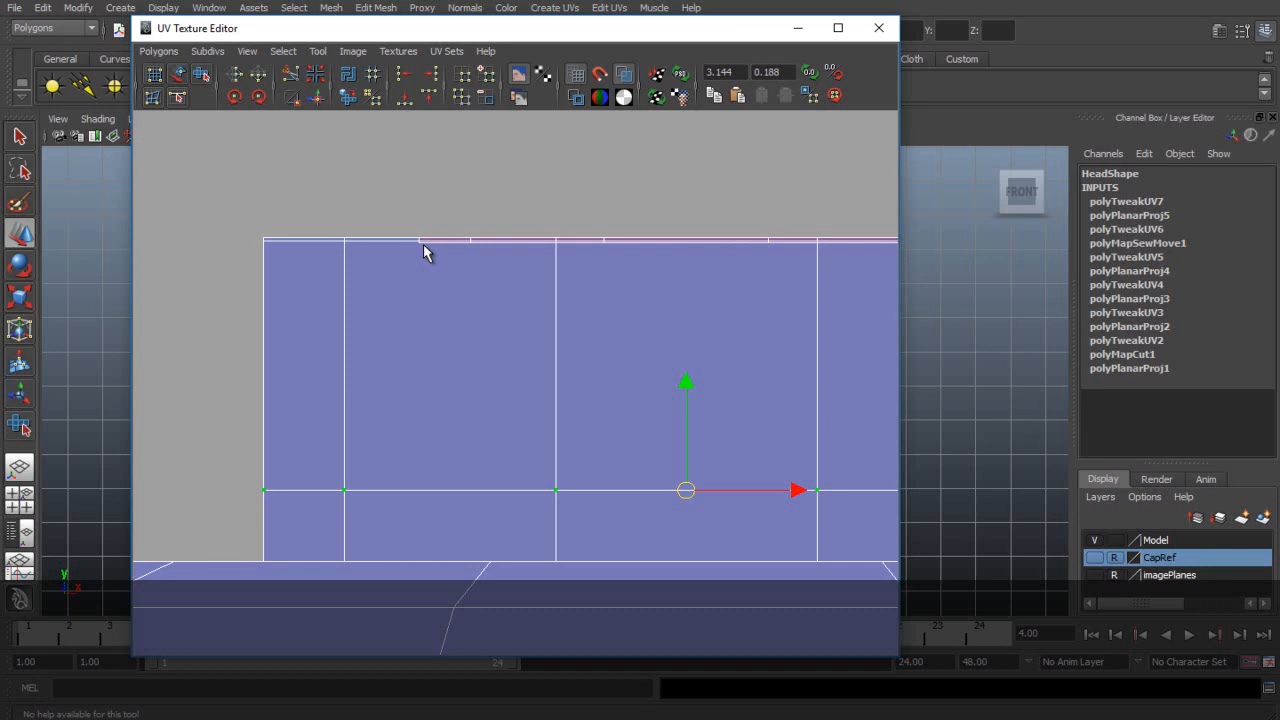
pyautogui.keyDown('alt'); pyautogui.moveTo(427, 247); pyautogui.dragTo(455, 353, button='middle'); pyautogui.keyUp('alt')
pyautogui.scroll(6, 452, 351)
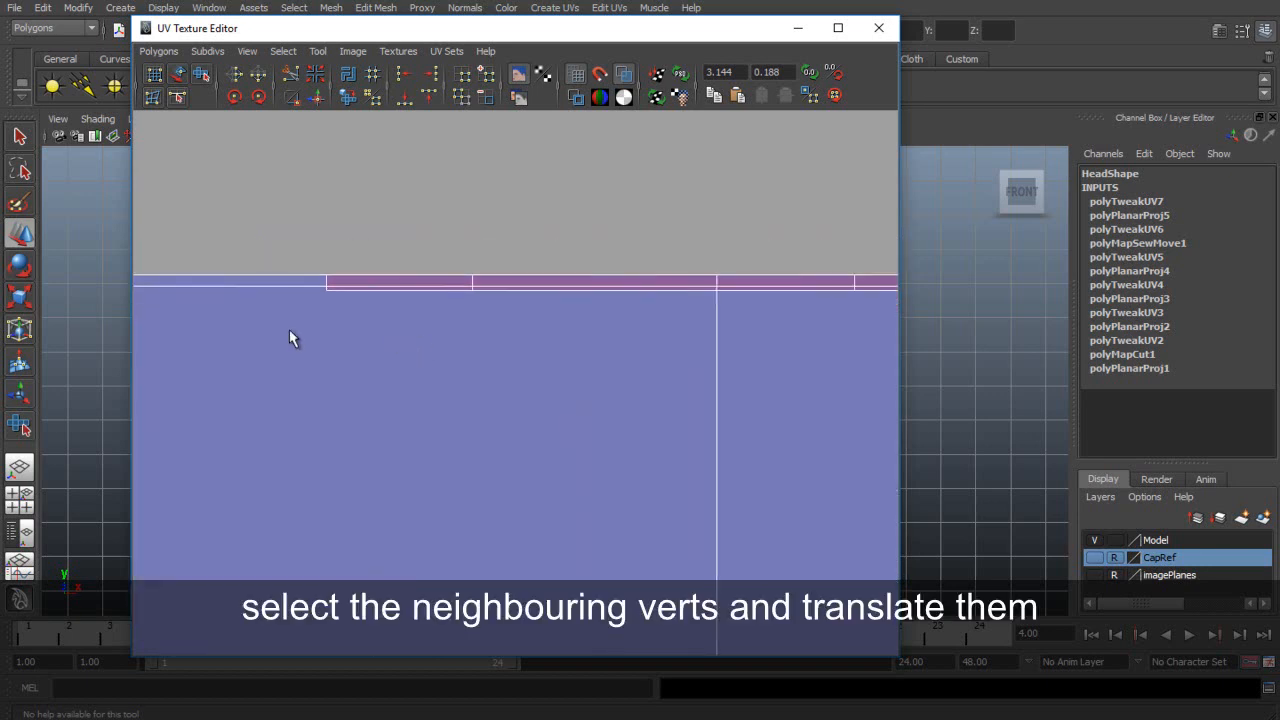
pyautogui.click(327, 291)
pyautogui.press('q')
pyautogui.keyDown('shift'); pyautogui.click(473, 289); pyautogui.keyUp('shift')
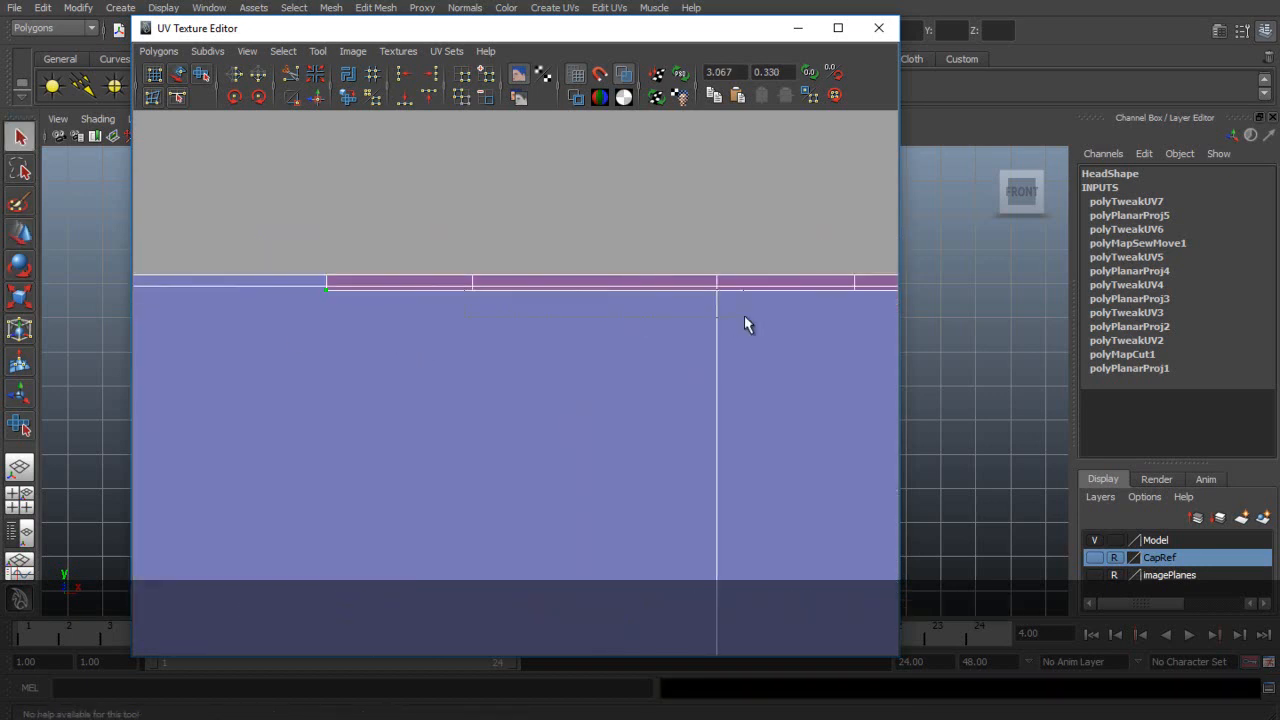
pyautogui.keyDown('alt'); pyautogui.moveTo(798, 329); pyautogui.dragTo(404, 320, button='middle'); pyautogui.keyUp('alt')
pyautogui.scroll(-4, 470, 337)
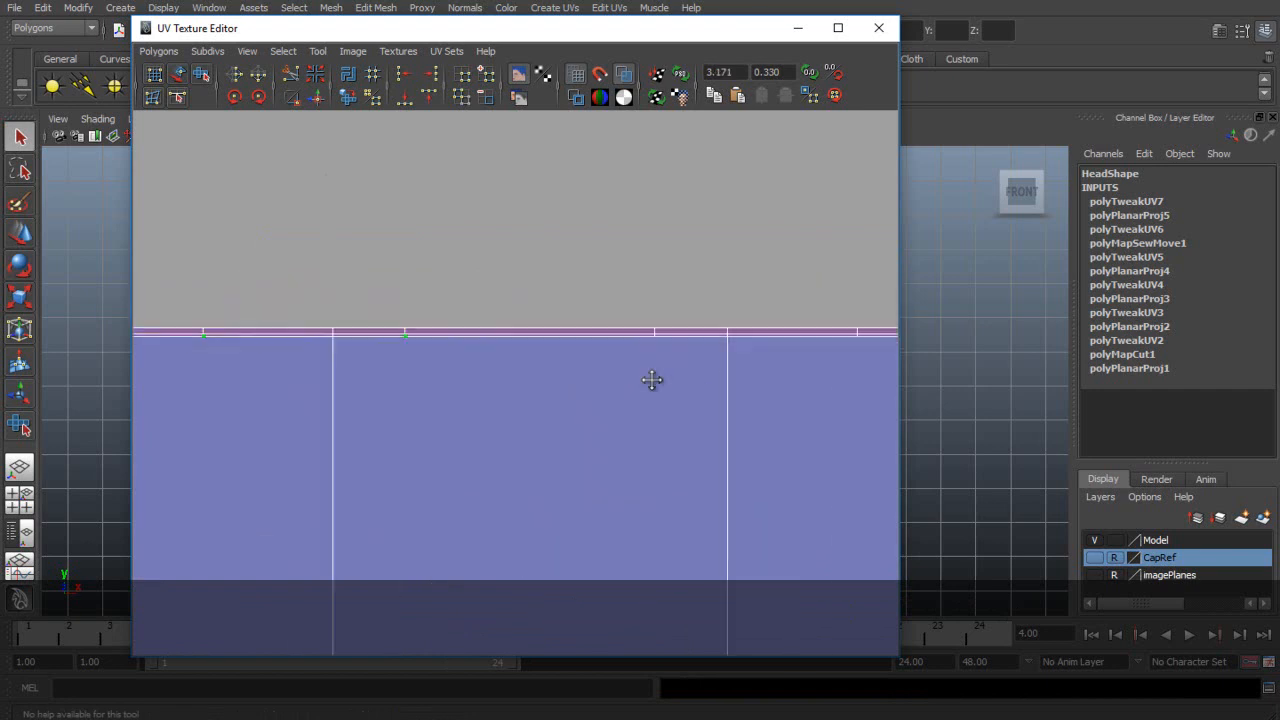
pyautogui.keyDown('alt'); pyautogui.moveTo(754, 393); pyautogui.dragTo(283, 360, button='middle'); pyautogui.keyUp('alt')
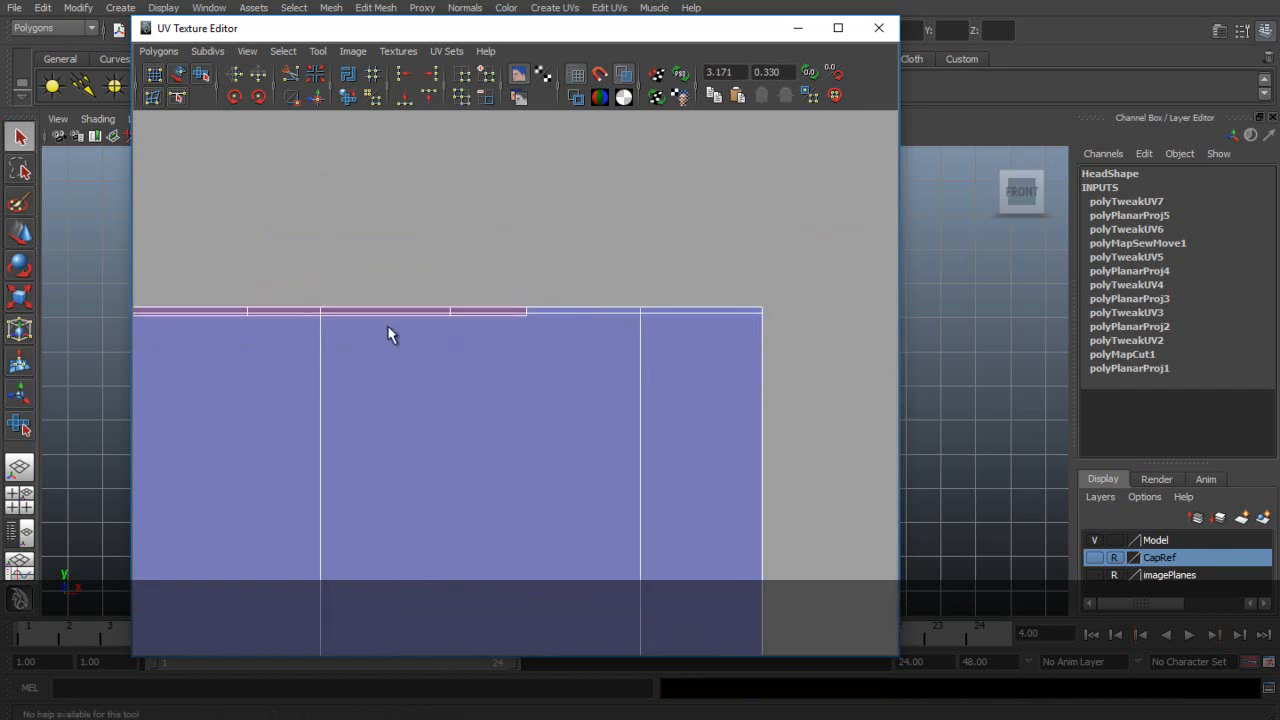
pyautogui.scroll(3, 527, 283)
pyautogui.moveTo(547, 287); pyautogui.dragTo(547, 288)
pyautogui.keyDown('shift'); pyautogui.moveTo(407, 272); pyautogui.dragTo(436, 290); pyautogui.keyUp('shift')
pyautogui.keyDown('alt'); pyautogui.moveTo(259, 313); pyautogui.dragTo(517, 403, button='middle'); pyautogui.keyUp('alt')
pyautogui.scroll(2, 450, 362)
pyautogui.scroll(-5, 461, 363)
pyautogui.press('w')
pyautogui.moveTo(365, 263); pyautogui.dragTo(376, 248)
# - Undo the last move, add the missed UV to the selection, and move the inner strip's row above the neck's top edge
pyautogui.scroll(5, 350, 310)
pyautogui.keyDown('alt'); pyautogui.moveTo(342, 324); pyautogui.dragTo(585, 341, button='middle'); pyautogui.keyUp('alt')
pyautogui.scroll(5, 595, 362)
pyautogui.hotkey('ctrl', 'z')
pyautogui.keyDown('shift'); pyautogui.moveTo(598, 380); pyautogui.dragTo(620, 370); pyautogui.keyUp('shift')
pyautogui.scroll(-8, 616, 368)
pyautogui.moveTo(407, 271); pyautogui.dragTo(409, 240)
pyautogui.scroll(-5, 416, 246)
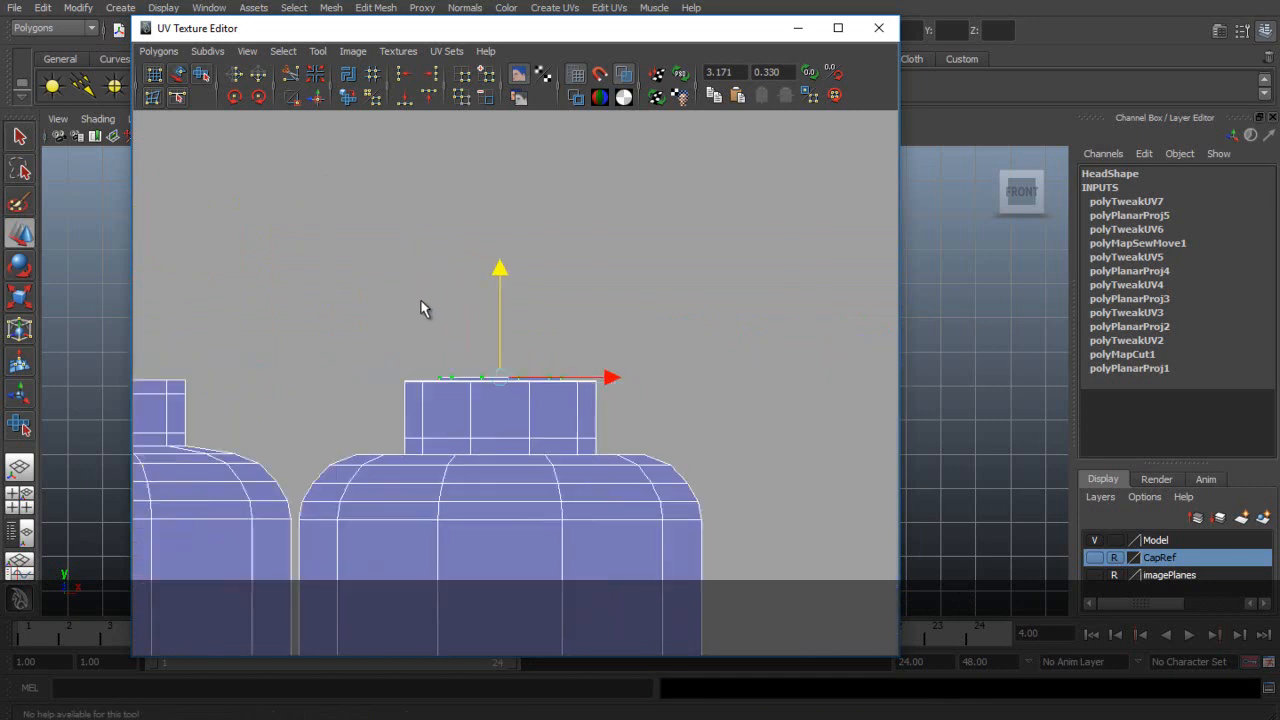
# - Select the overlapping full-width UV row just below the back shell's neck top and move it down inside the neck
pyautogui.keyDown('alt'); pyautogui.moveTo(441, 281); pyautogui.dragTo(533, 266, button='middle'); pyautogui.keyUp('alt')
pyautogui.scroll(5, 533, 266)
pyautogui.scroll(-1, 645, 263)
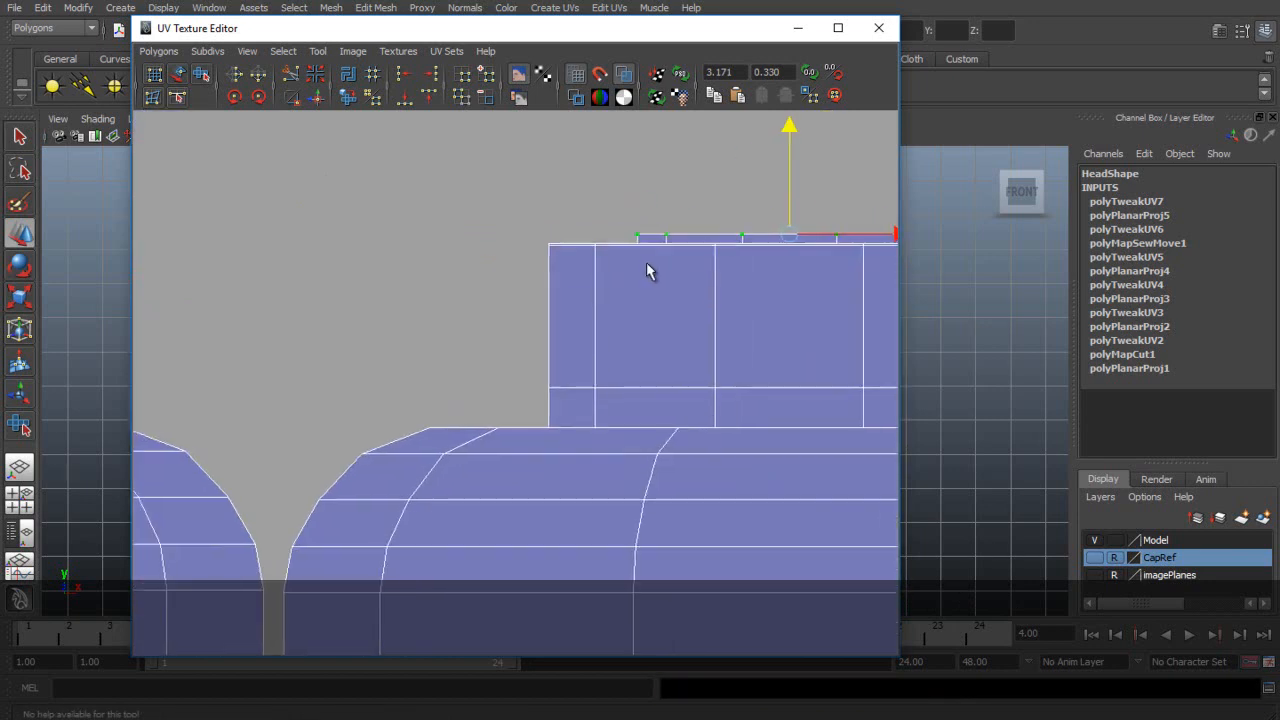
pyautogui.keyDown('alt'); pyautogui.moveTo(636, 261); pyautogui.dragTo(472, 260, button='middle'); pyautogui.keyUp('alt')
pyautogui.scroll(3, 398, 221)
pyautogui.moveTo(671, 208); pyautogui.dragTo(821, 216)
pyautogui.keyDown('alt'); pyautogui.moveTo(821, 217); pyautogui.dragTo(370, 302, button='middle'); pyautogui.keyUp('alt')
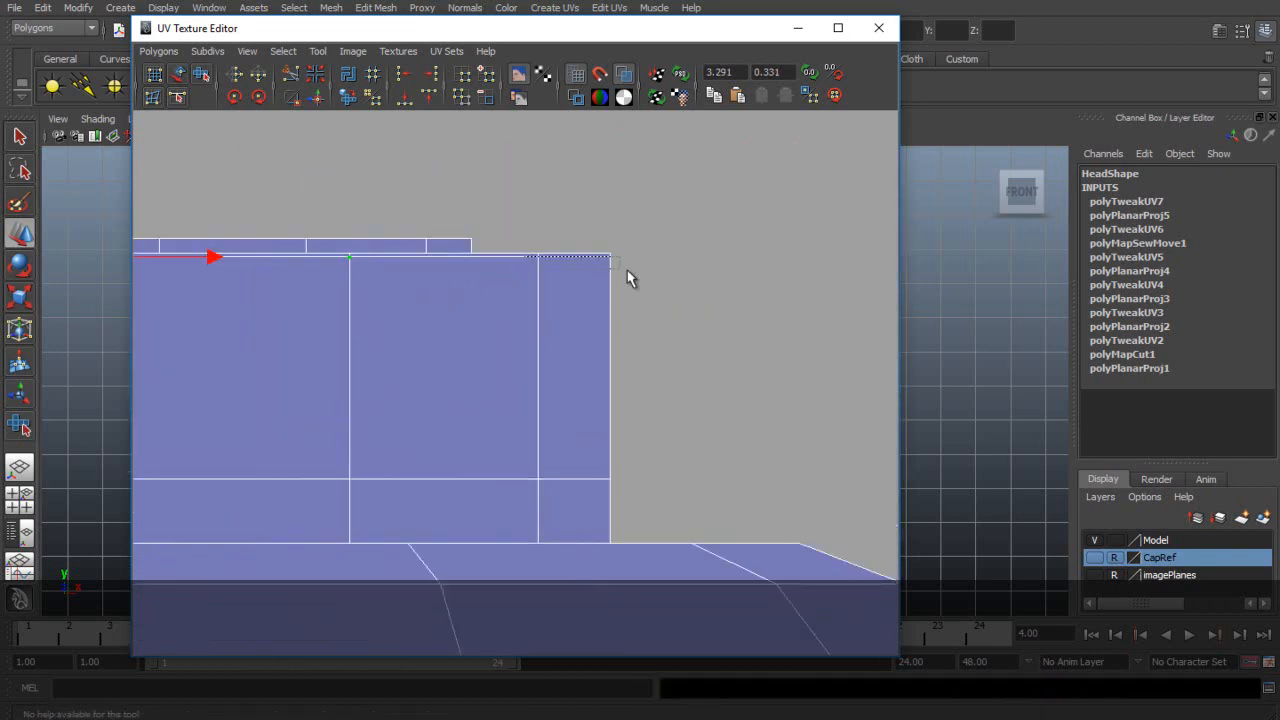
pyautogui.moveTo(629, 256); pyautogui.dragTo(626, 265)
pyautogui.scroll(-3, 623, 257)
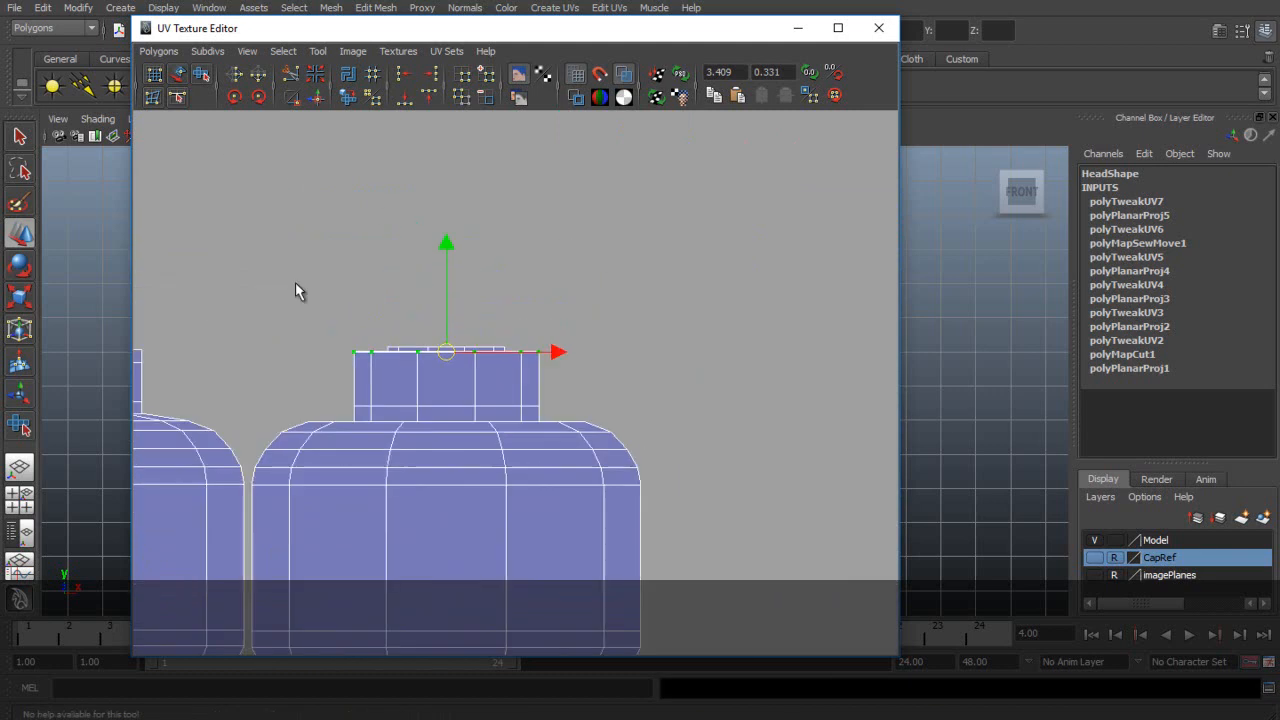
pyautogui.keyDown('alt'); pyautogui.moveTo(560, 251); pyautogui.dragTo(670, 193, button='middle'); pyautogui.keyUp('alt')
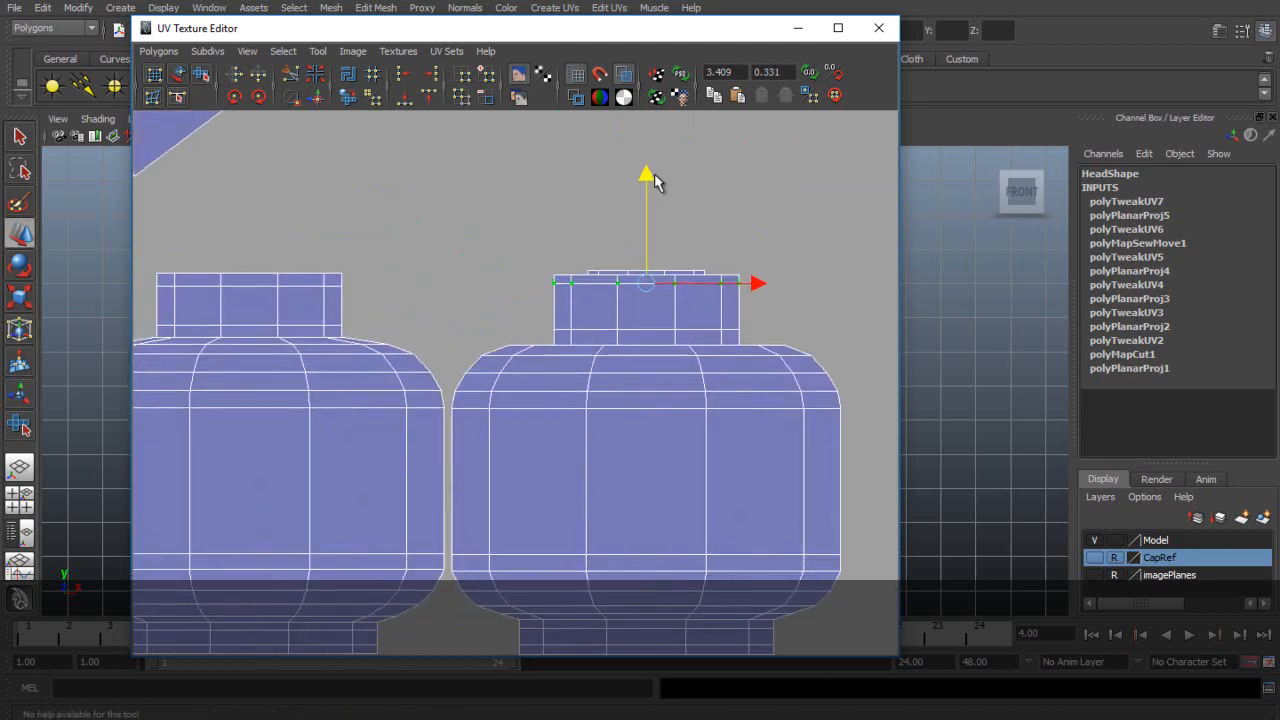
# - Select the overlapping UV row at the bottom of the thin strip above the neck and move it up inside the strip
pyautogui.scroll(5, 577, 343)
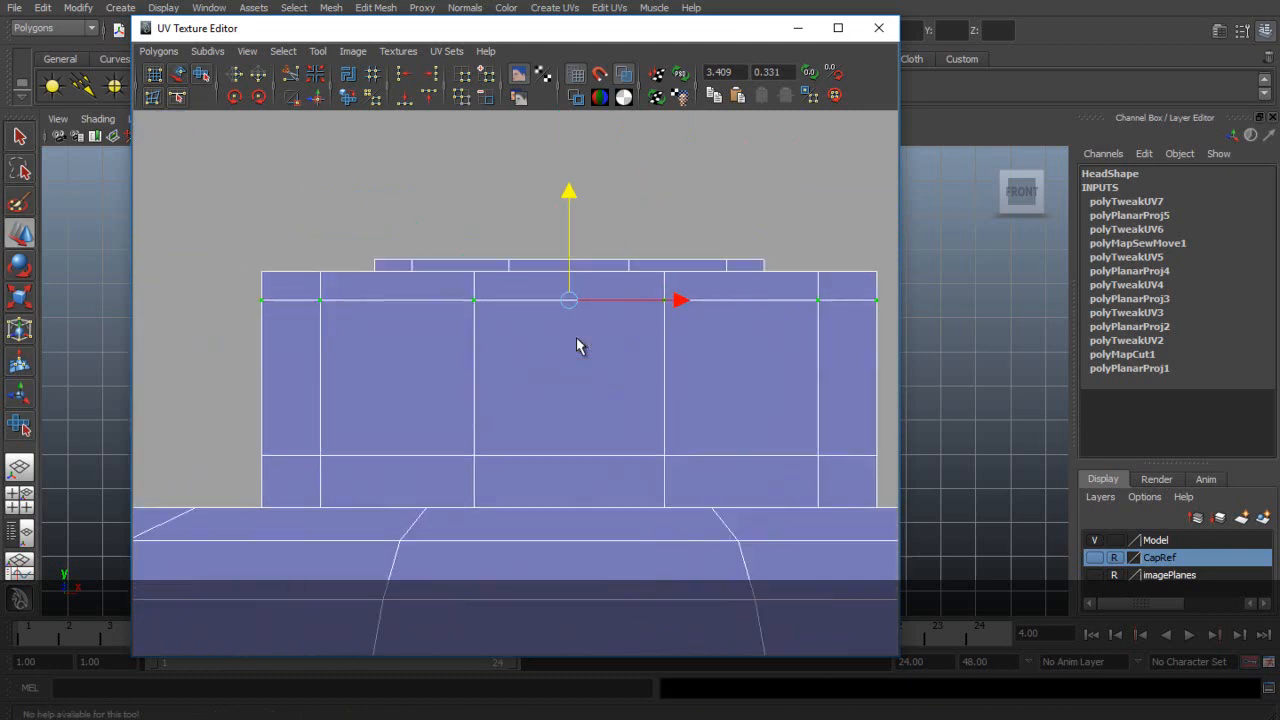
pyautogui.moveTo(372, 264); pyautogui.dragTo(416, 282)
pyautogui.press('q')
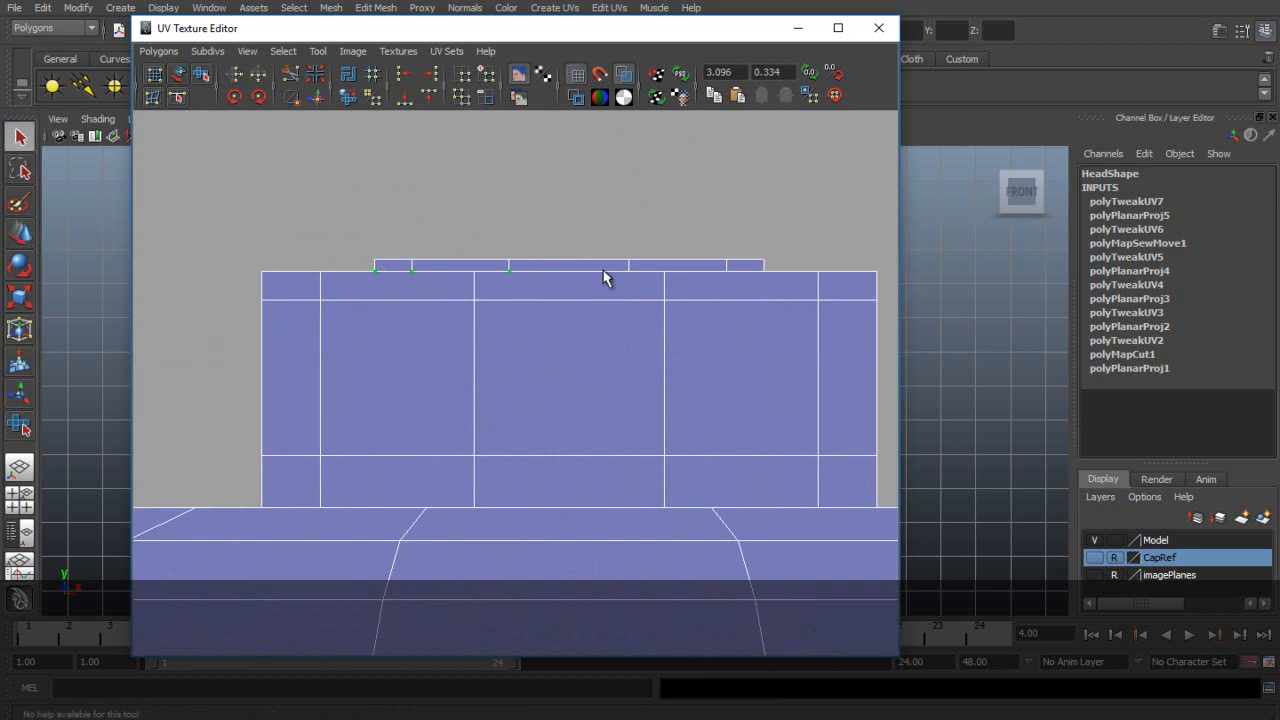
pyautogui.press('w')
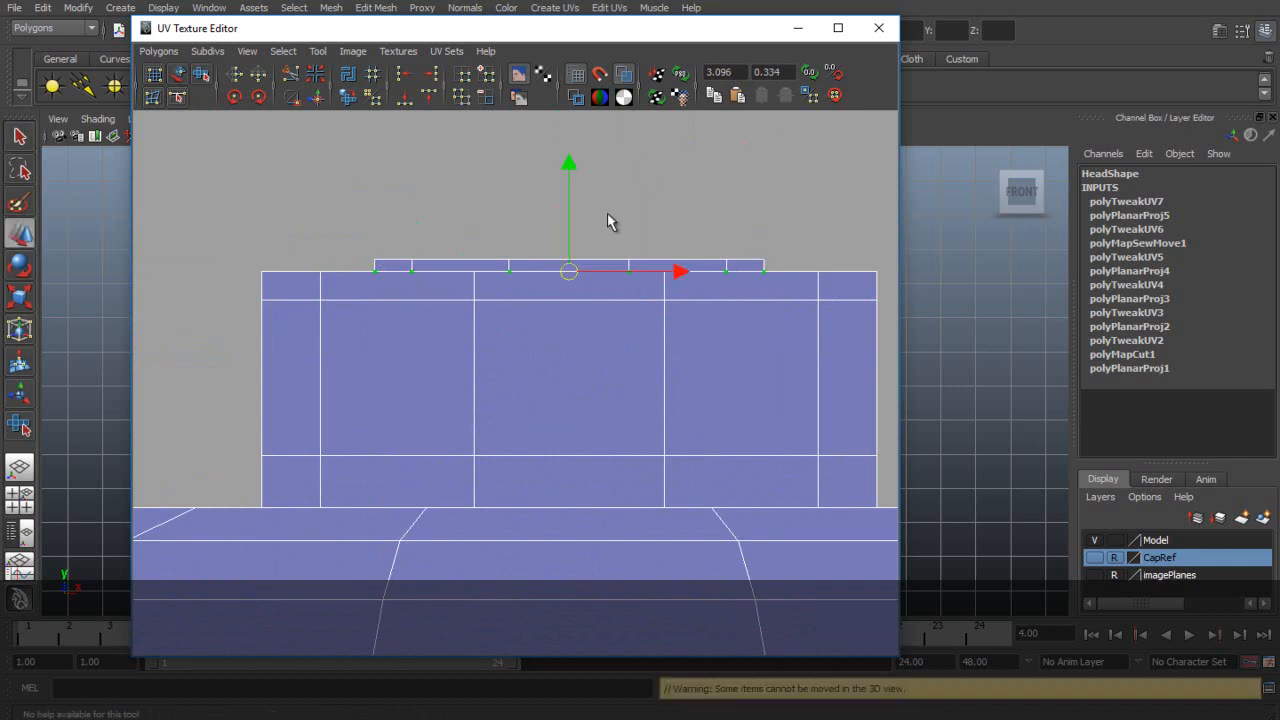
pyautogui.scroll(-6, 572, 175)
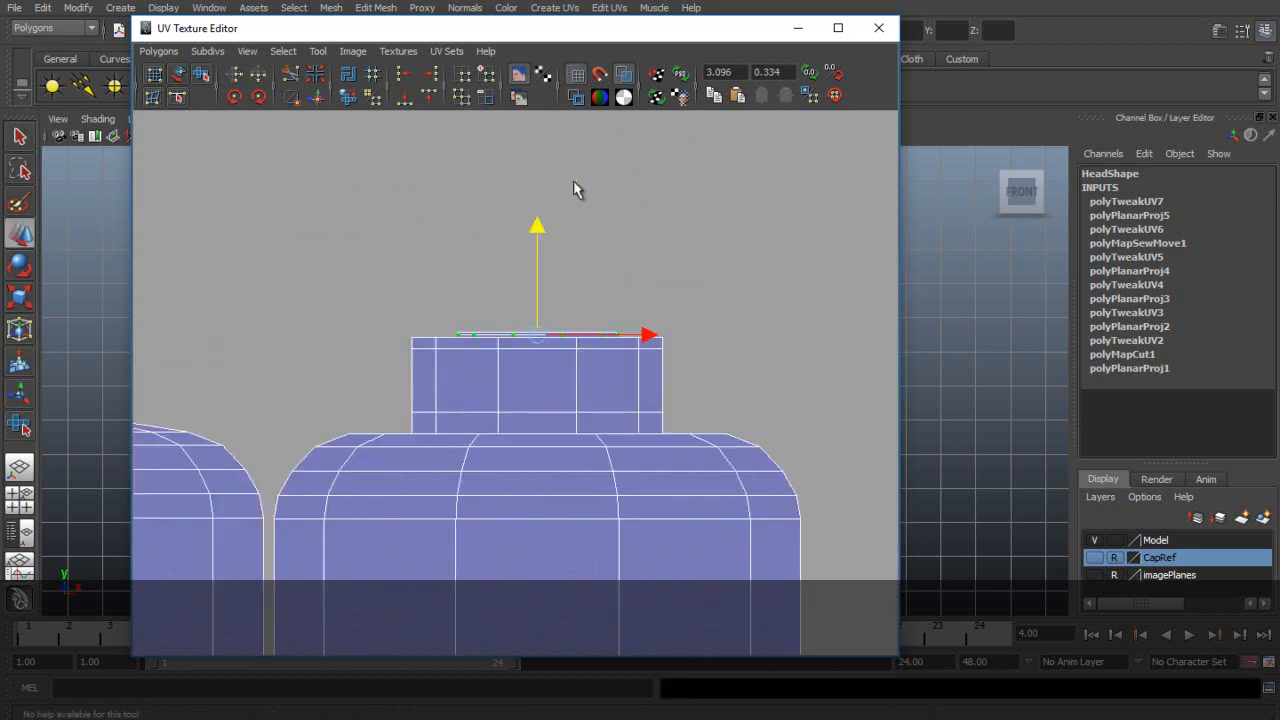
pyautogui.scroll(1, 514, 323)
# - Select the edges along the top of the back shell's neck and cut their UVs
pyautogui.scroll(4, 468, 379)
pyautogui.keyDown('alt'); pyautogui.moveTo(468, 380); pyautogui.dragTo(342, 510, button='middle'); pyautogui.keyUp('alt')
pyautogui.scroll(5, 344, 514)
pyautogui.keyDown('alt'); pyautogui.moveTo(226, 280); pyautogui.dragTo(320, 365, button='middle'); pyautogui.keyUp('alt')
pyautogui.moveTo(345, 267); pyautogui.dragTo(350, 245, button='right')
pyautogui.click(358, 264)
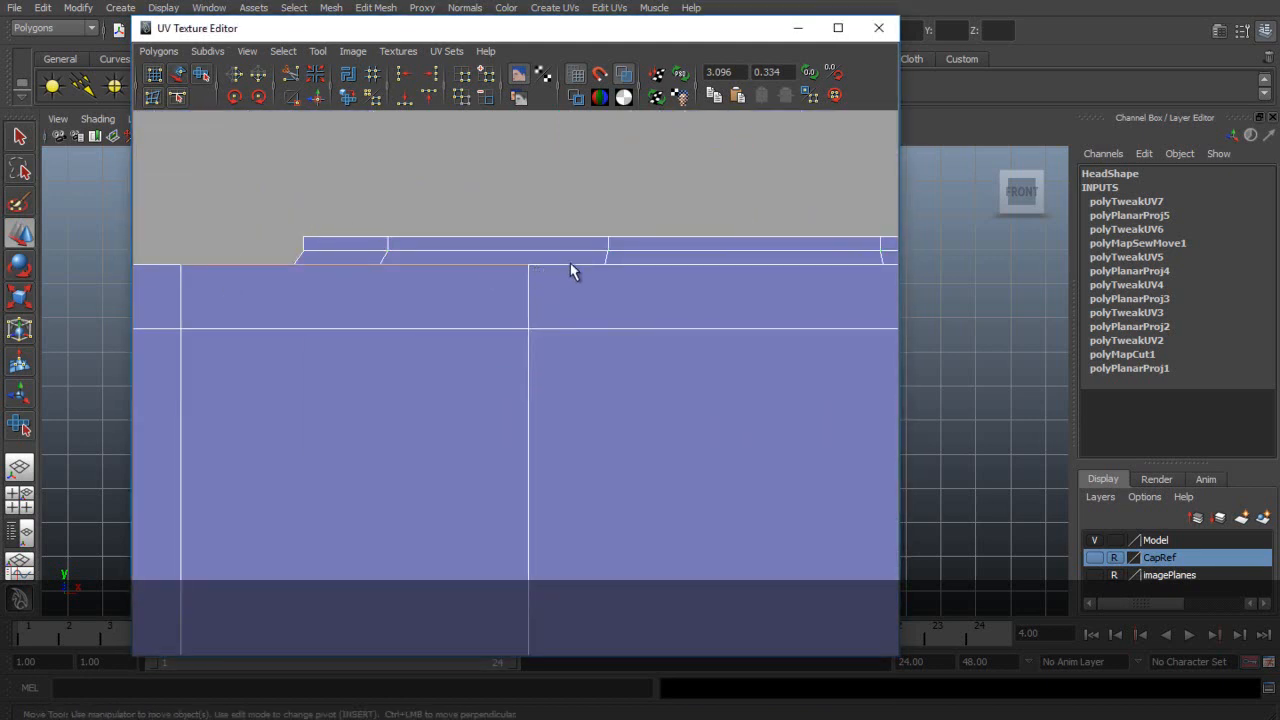
pyautogui.scroll(2, 748, 291)
pyautogui.scroll(-3, 770, 296)
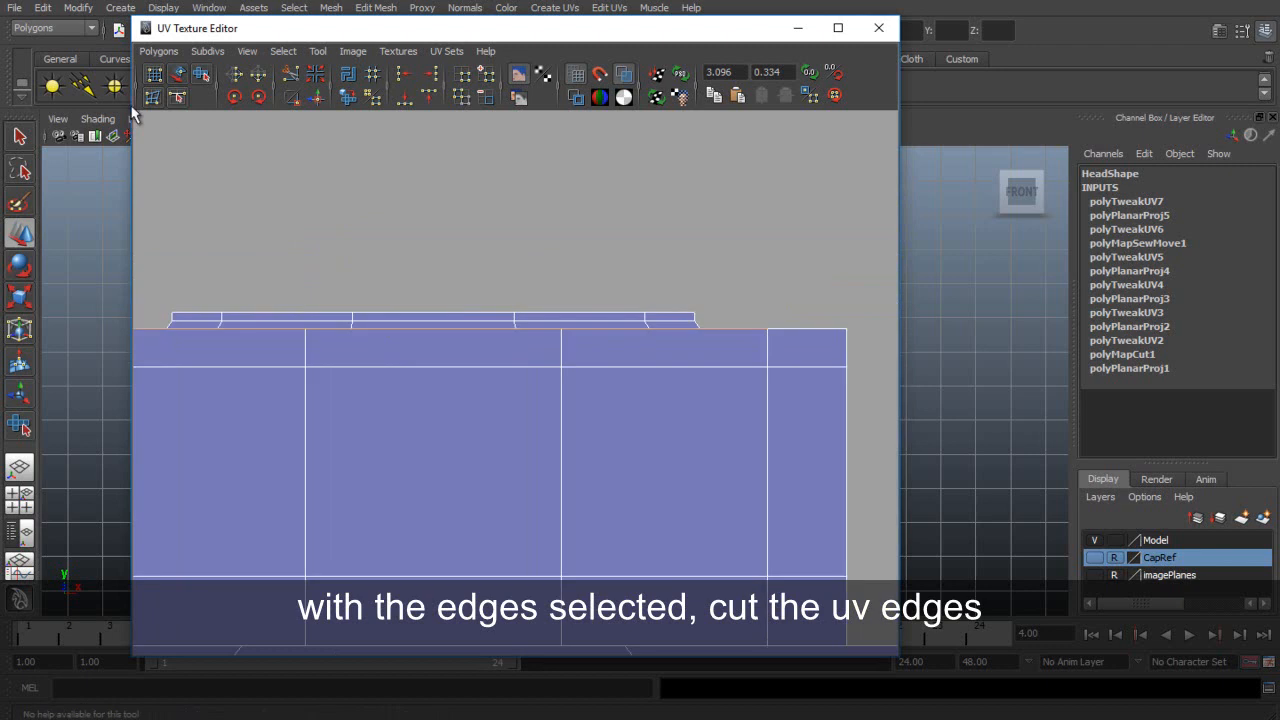
pyautogui.click(157, 51)
pyautogui.click(186, 471)
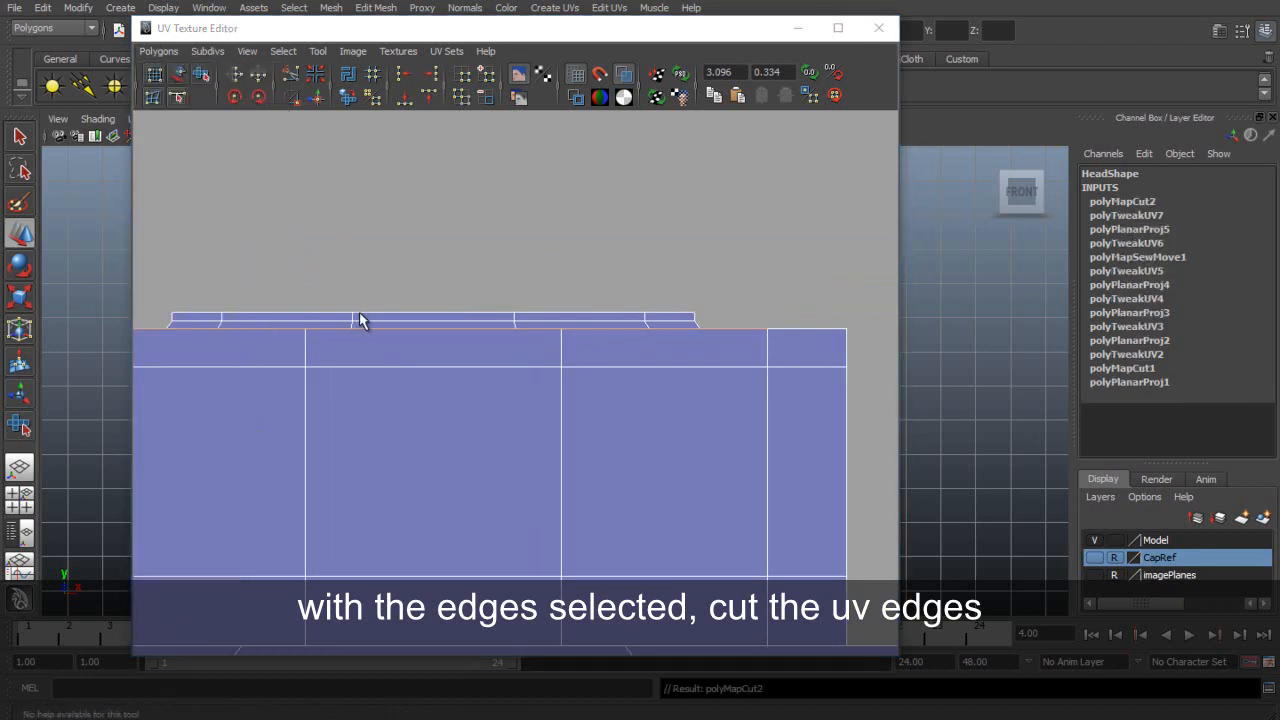
pyautogui.press('w')
pyautogui.click(283, 52)
pyautogui.click(326, 115)
pyautogui.hotkey('ctrl', 'z')
pyautogui.hotkey('ctrl', 'z')
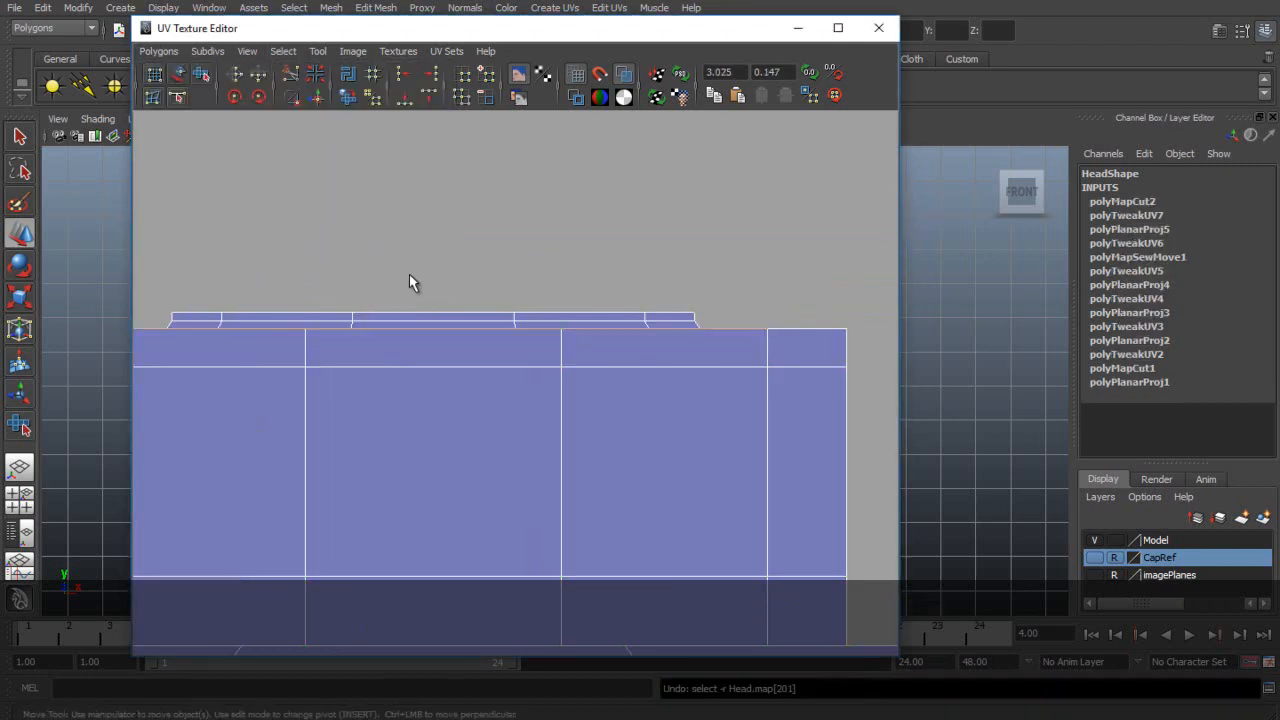
# - Bring back the perspective view of the head and turn on Wireframe on Shaded
pyautogui.click(797, 28)
pyautogui.click(20, 470)
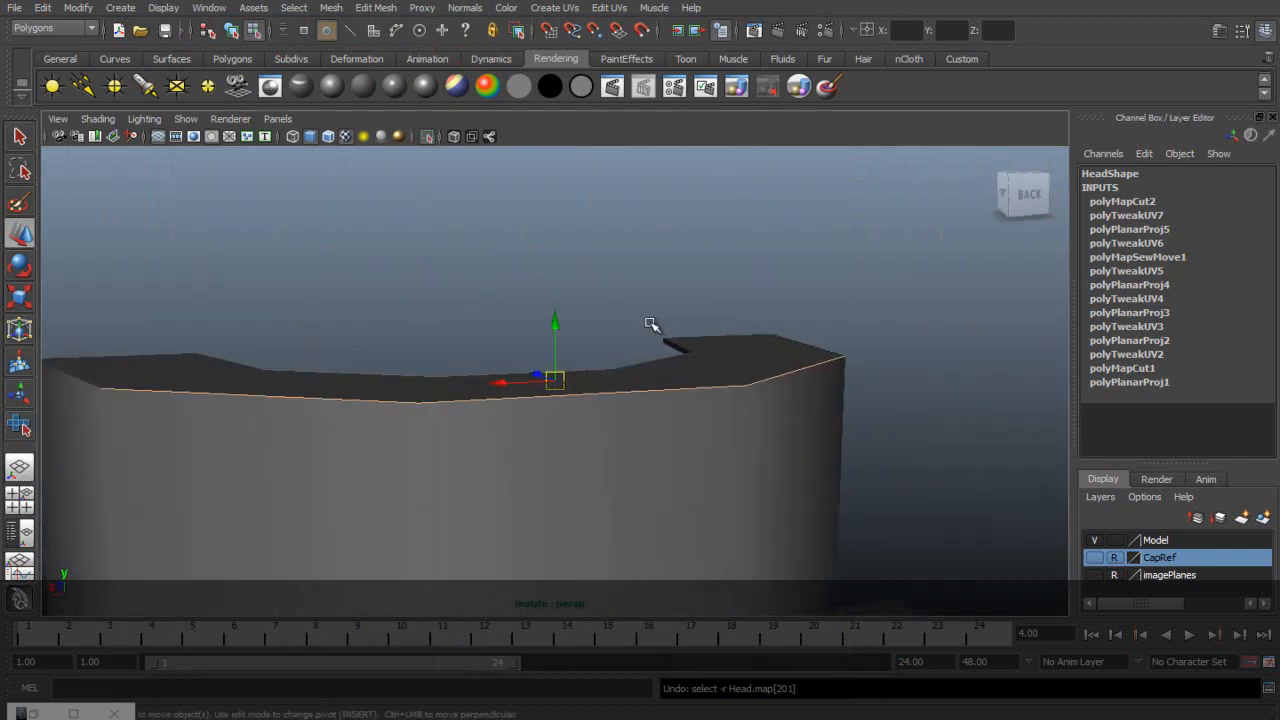
pyautogui.click(97, 118)
pyautogui.click(157, 285)
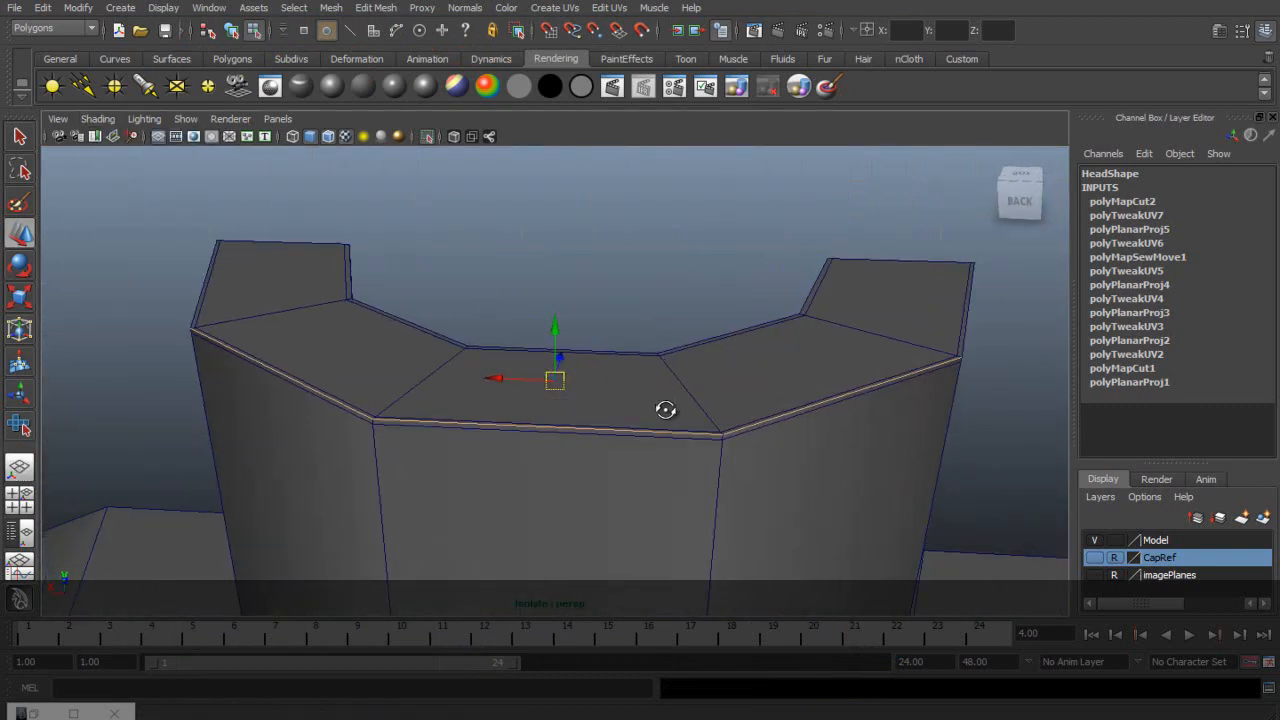
# - Select the edges around the front half's neck rim in the perspective view and cut their UVs
pyautogui.keyDown('alt'); pyautogui.moveTo(723, 409); pyautogui.dragTo(456, 389); pyautogui.keyUp('alt')
pyautogui.keyDown('alt'); pyautogui.moveTo(456, 390); pyautogui.dragTo(860, 410, button='right'); pyautogui.keyUp('alt')
pyautogui.keyDown('alt'); pyautogui.moveTo(860, 410); pyautogui.dragTo(441, 414, button='middle'); pyautogui.keyUp('alt')
pyautogui.moveTo(680, 387)
pyautogui.keyDown('alt'); pyautogui.mouseDown()
pyautogui.moveTo(690, 400)
pyautogui.moveTo(672, 393)
pyautogui.mouseUp(); pyautogui.keyUp('alt')
pyautogui.moveTo(671, 391); pyautogui.dragTo(676, 350, button='right')
pyautogui.keyDown('shift'); pyautogui.click(760, 371); pyautogui.keyUp('shift')
pyautogui.keyDown('alt'); pyautogui.moveTo(760, 371); pyautogui.dragTo(440, 380); pyautogui.keyUp('alt')
pyautogui.keyDown('shift'); pyautogui.click(421, 467); pyautogui.keyUp('shift')
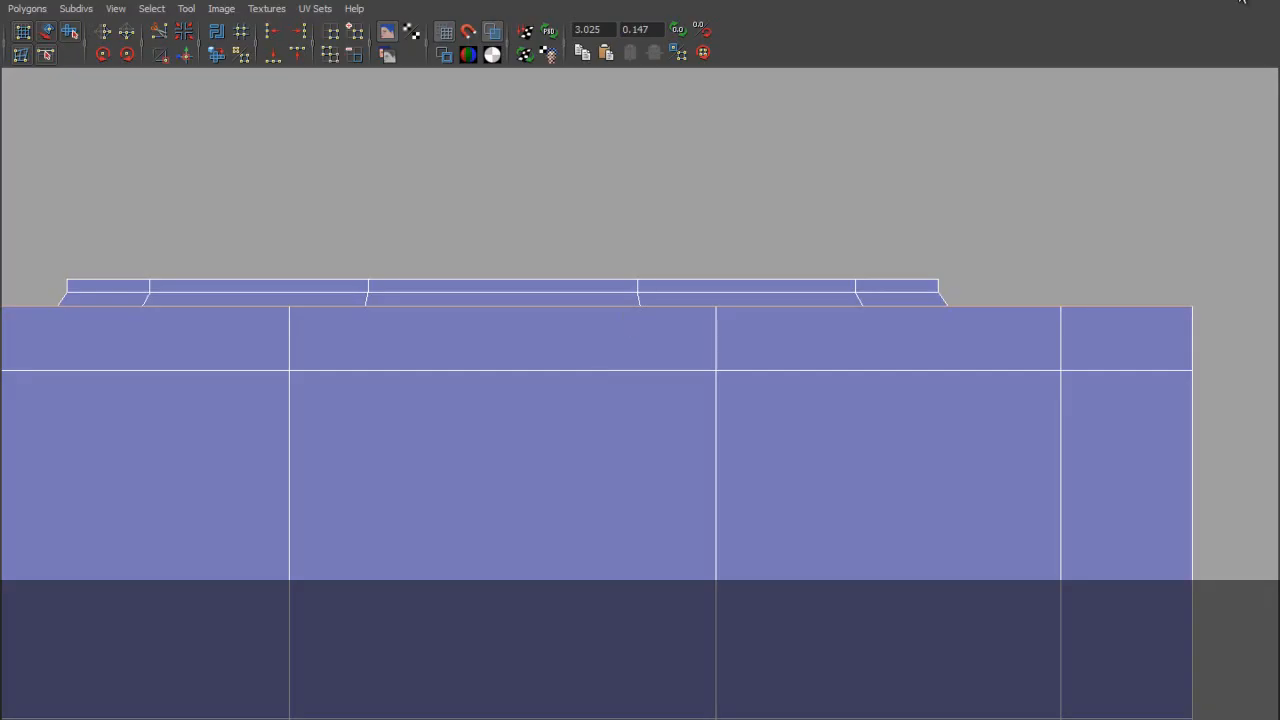
pyautogui.scroll(-5, 480, 274)
pyautogui.scroll(3, 575, 227)
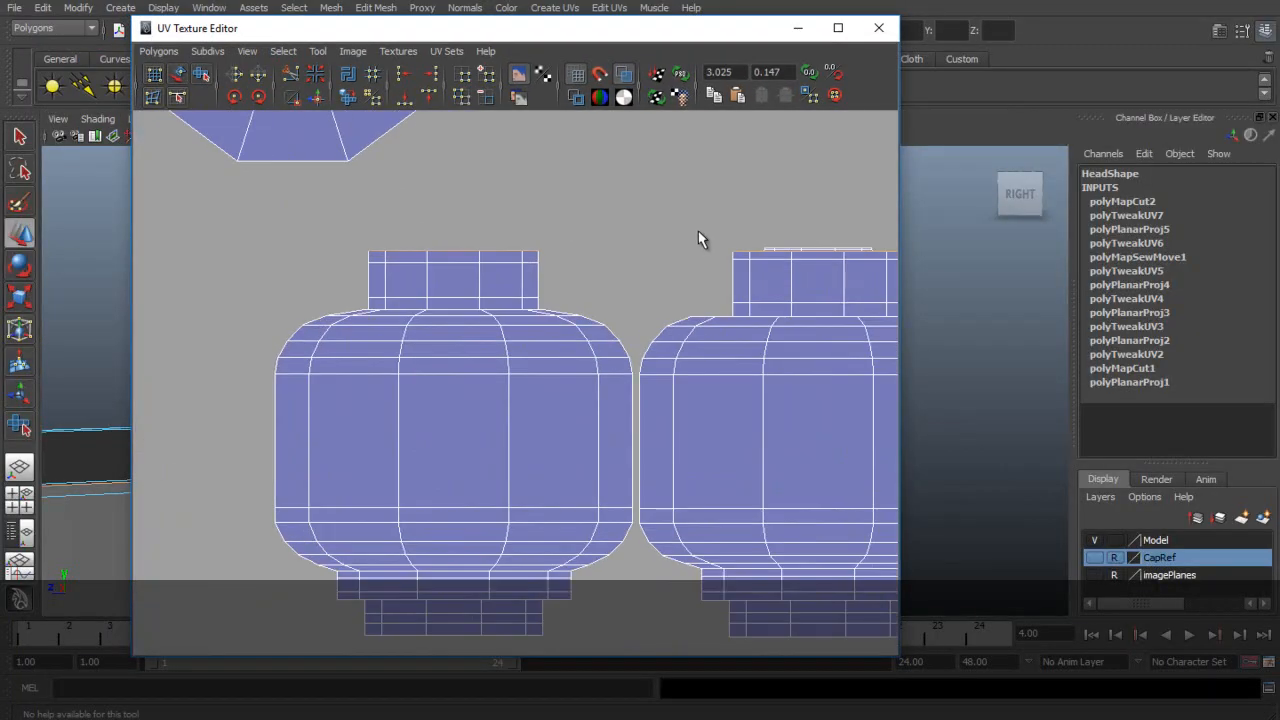
pyautogui.click(158, 51)
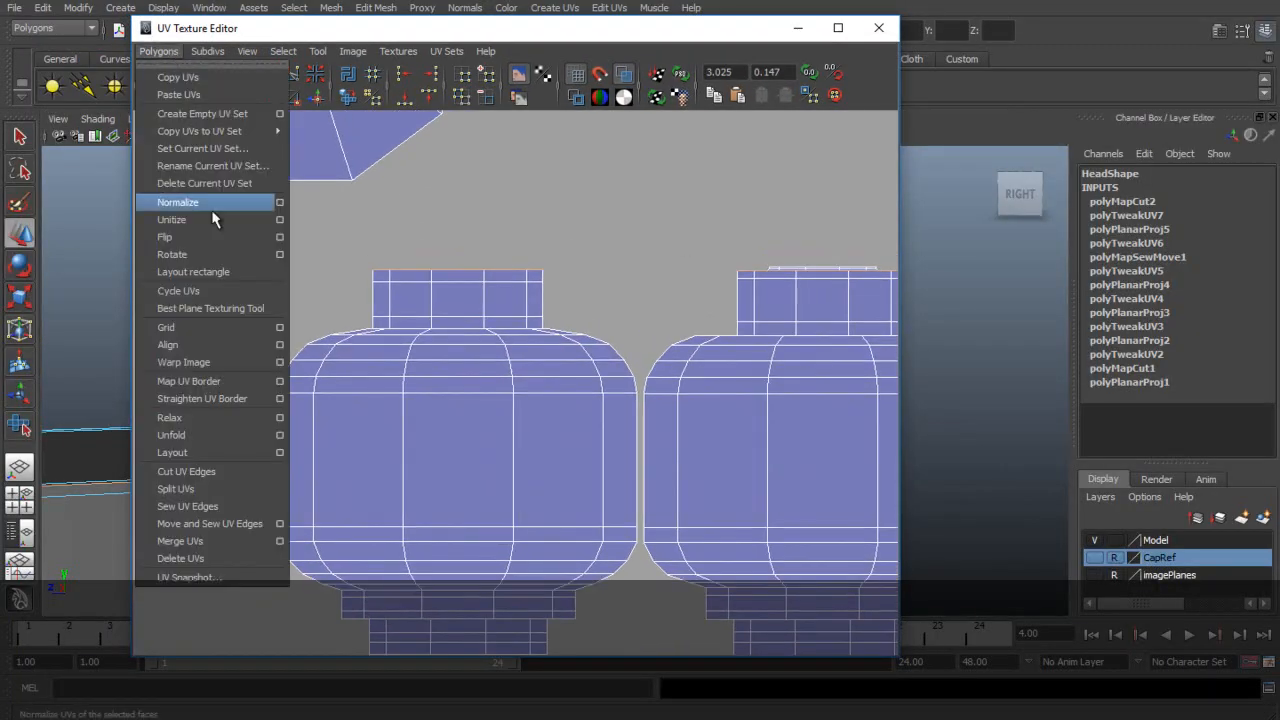
pyautogui.click(232, 471)
# - Select the UVs along the top of the front shell's neck and move the row up above the neck
pyautogui.scroll(6, 423, 357)
pyautogui.moveTo(613, 339); pyautogui.dragTo(665, 333, button='right')
pyautogui.click(642, 322)
pyautogui.moveTo(643, 214); pyautogui.dragTo(643, 186)
pyautogui.hotkey('ctrl', 'z')
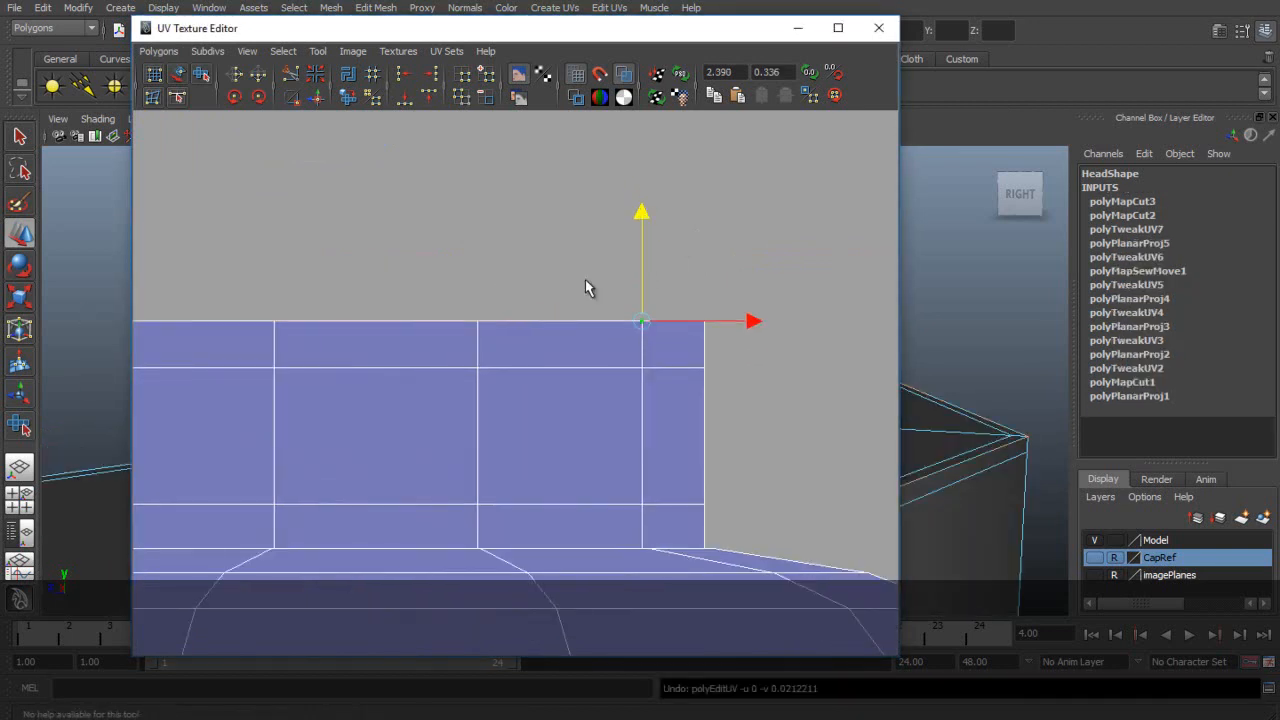
pyautogui.keyDown('shift'); pyautogui.click(478, 323); pyautogui.keyUp('shift')
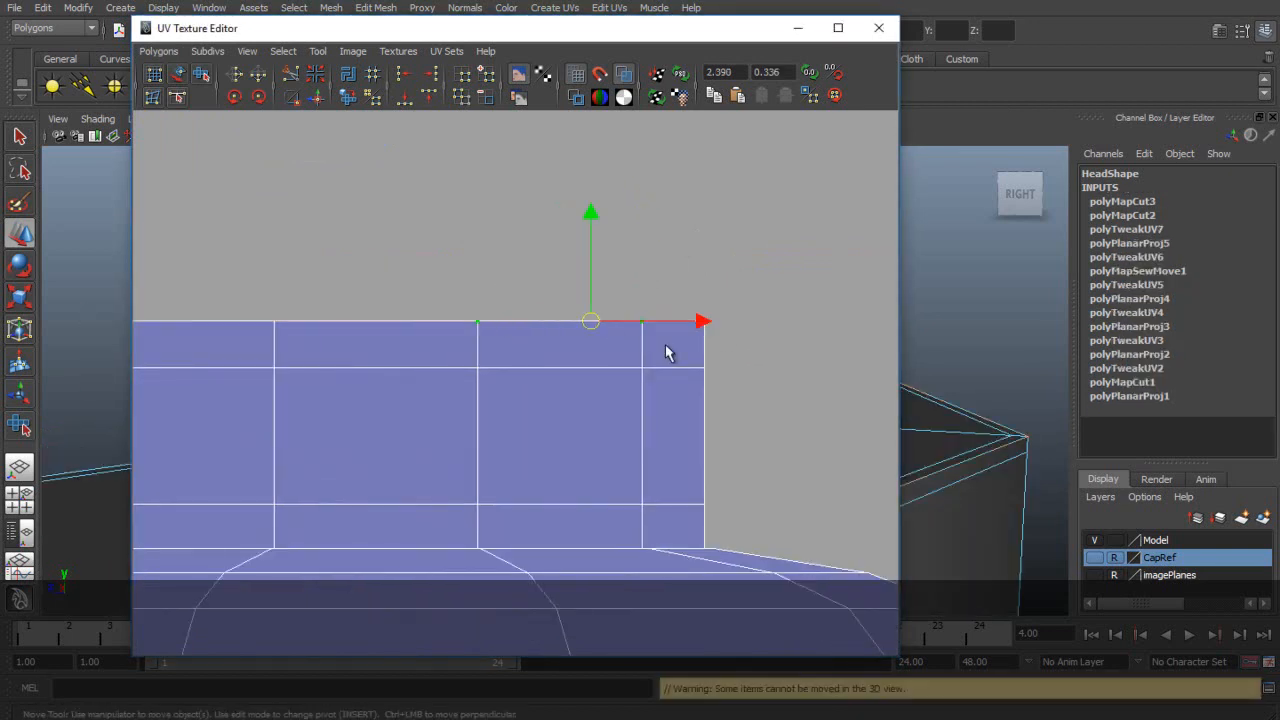
pyautogui.keyDown('alt'); pyautogui.moveTo(239, 317); pyautogui.dragTo(609, 297, button='middle'); pyautogui.keyUp('alt')
pyautogui.keyDown('shift'); pyautogui.click(637, 298); pyautogui.keyUp('shift')
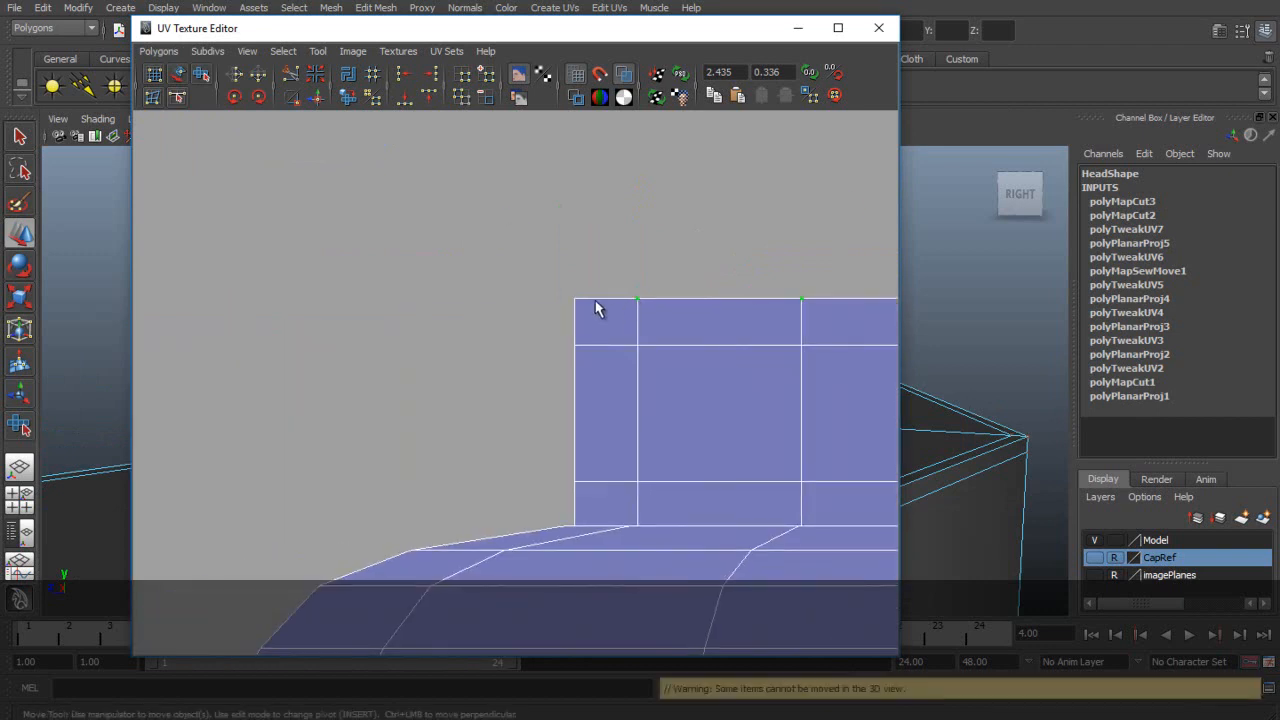
pyautogui.keyDown('alt'); pyautogui.moveTo(836, 242); pyautogui.dragTo(414, 250, button='middle'); pyautogui.keyUp('alt')
pyautogui.moveTo(482, 208); pyautogui.dragTo(504, 180)
# - Try to move the UVs along the lower edge of the raised strip above the front shell's neck
pyautogui.keyDown('alt'); pyautogui.moveTo(263, 281); pyautogui.dragTo(438, 262, button='middle'); pyautogui.keyUp('alt')
pyautogui.scroll(1, 301, 274)
pyautogui.click(301, 270)
pyautogui.press('q')
pyautogui.keyDown('shift'); pyautogui.click(369, 272); pyautogui.keyUp('shift')
pyautogui.keyDown('shift'); pyautogui.click(563, 272); pyautogui.keyUp('shift')
pyautogui.press('w')
pyautogui.moveTo(432, 163); pyautogui.dragTo(456, 190)
pyautogui.hotkey('ctrl', 'z')
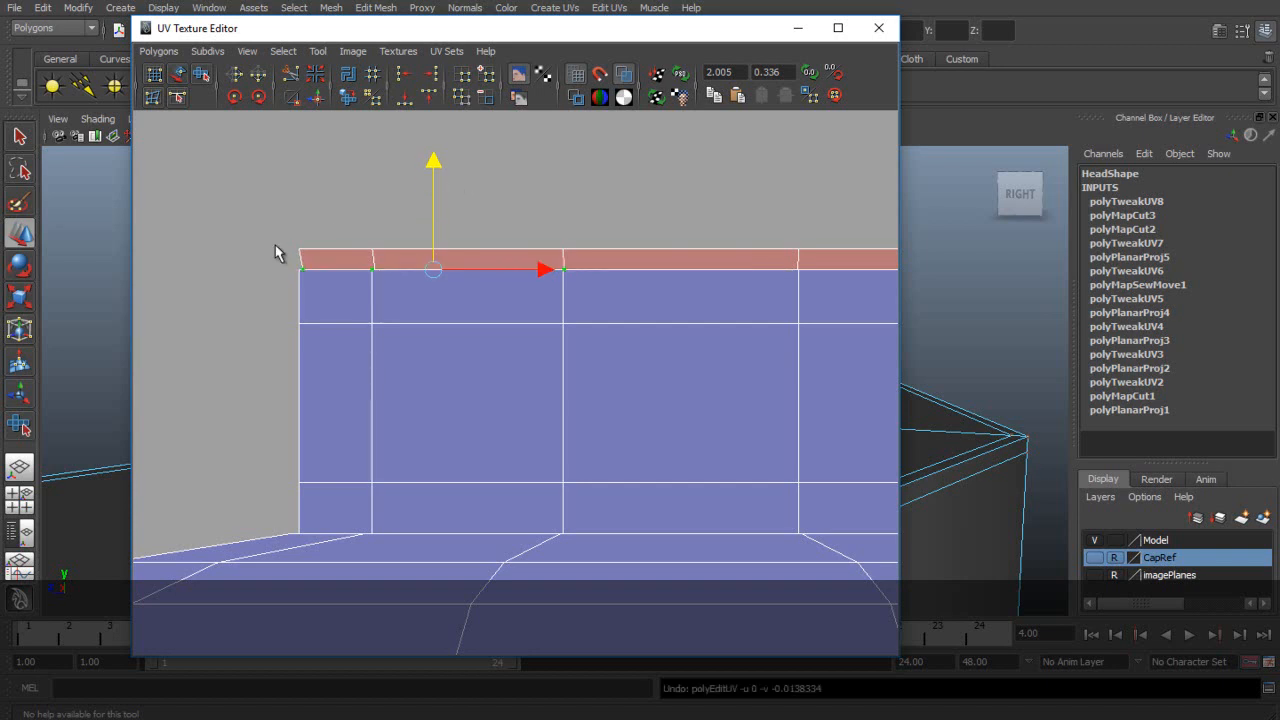
pyautogui.keyDown('shift'); pyautogui.moveTo(290, 264); pyautogui.dragTo(441, 290); pyautogui.keyUp('shift')
pyautogui.moveTo(429, 165); pyautogui.dragTo(437, 131)
pyautogui.hotkey('ctrl', 'z')
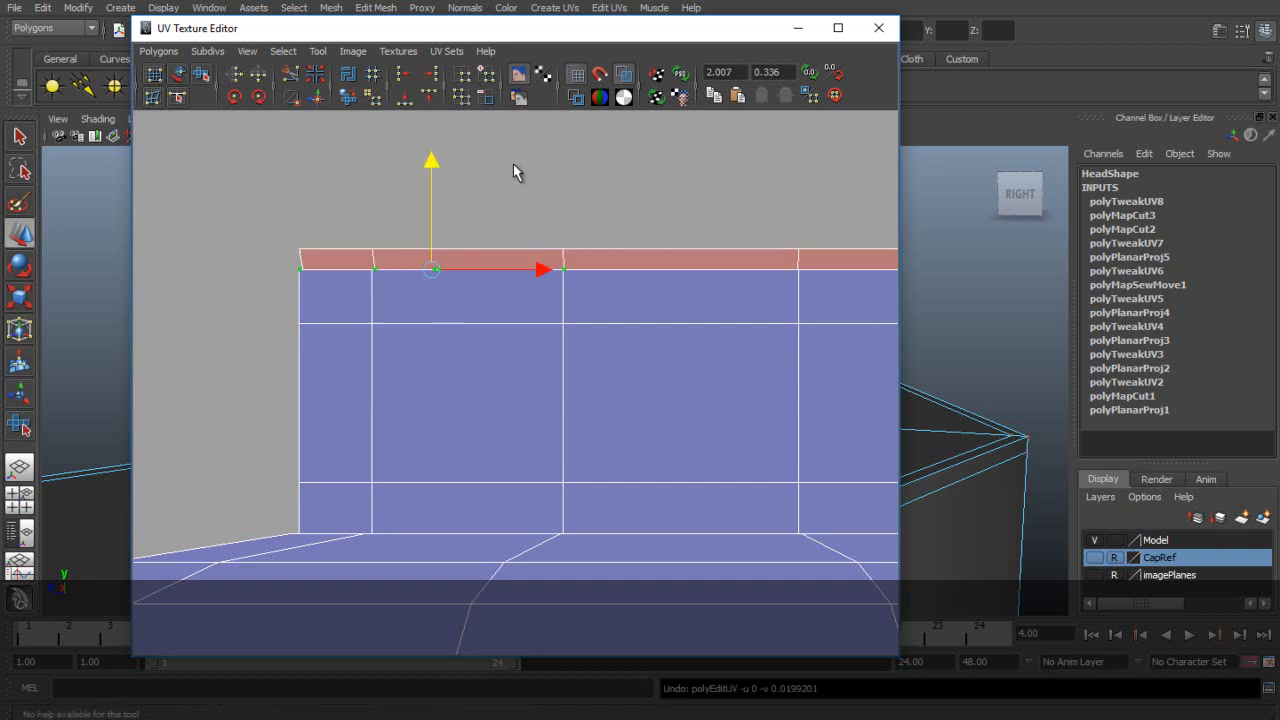
pyautogui.click(514, 166)
# - Check the UVs along the back shell's neck top and the thin strip above it by selecting their shell
pyautogui.scroll(-4, 661, 210)
pyautogui.scroll(-3, 661, 215)
pyautogui.keyDown('alt'); pyautogui.moveTo(694, 240); pyautogui.dragTo(620, 289, button='middle'); pyautogui.keyUp('alt')
pyautogui.scroll(6, 549, 286)
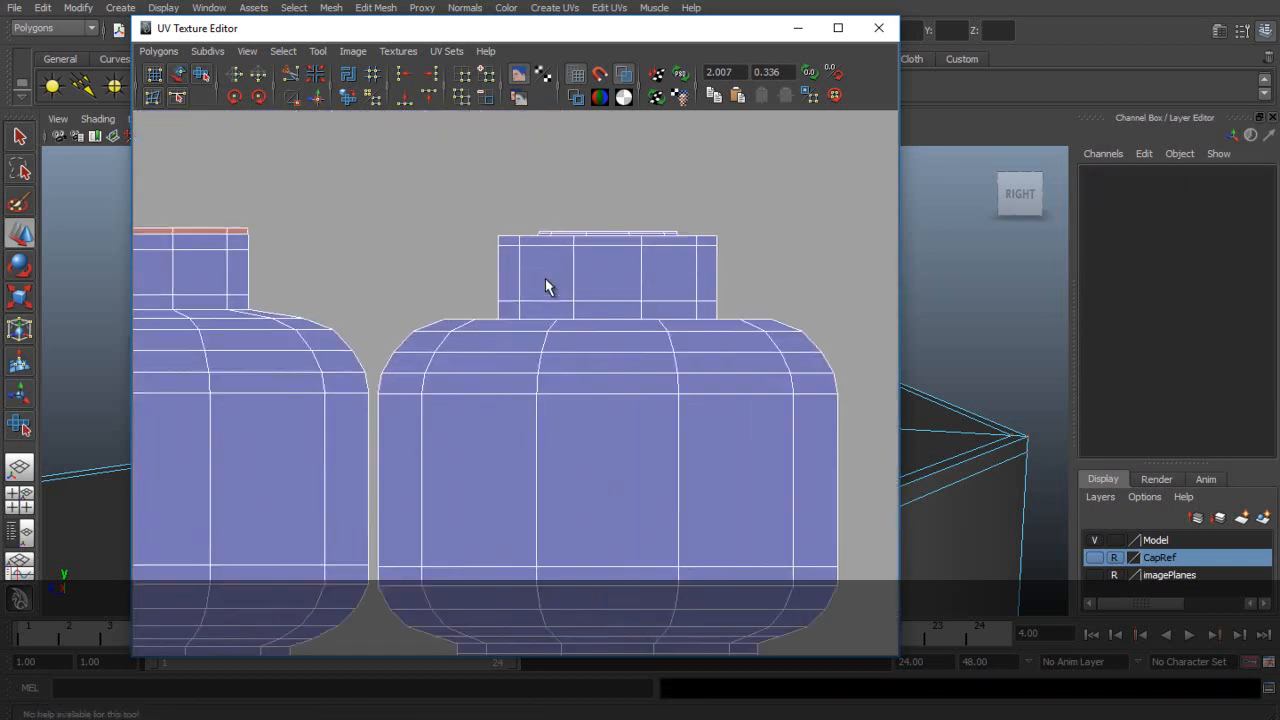
pyautogui.moveTo(491, 233); pyautogui.dragTo(532, 232, button='right')
pyautogui.click(500, 194)
pyautogui.click(281, 51)
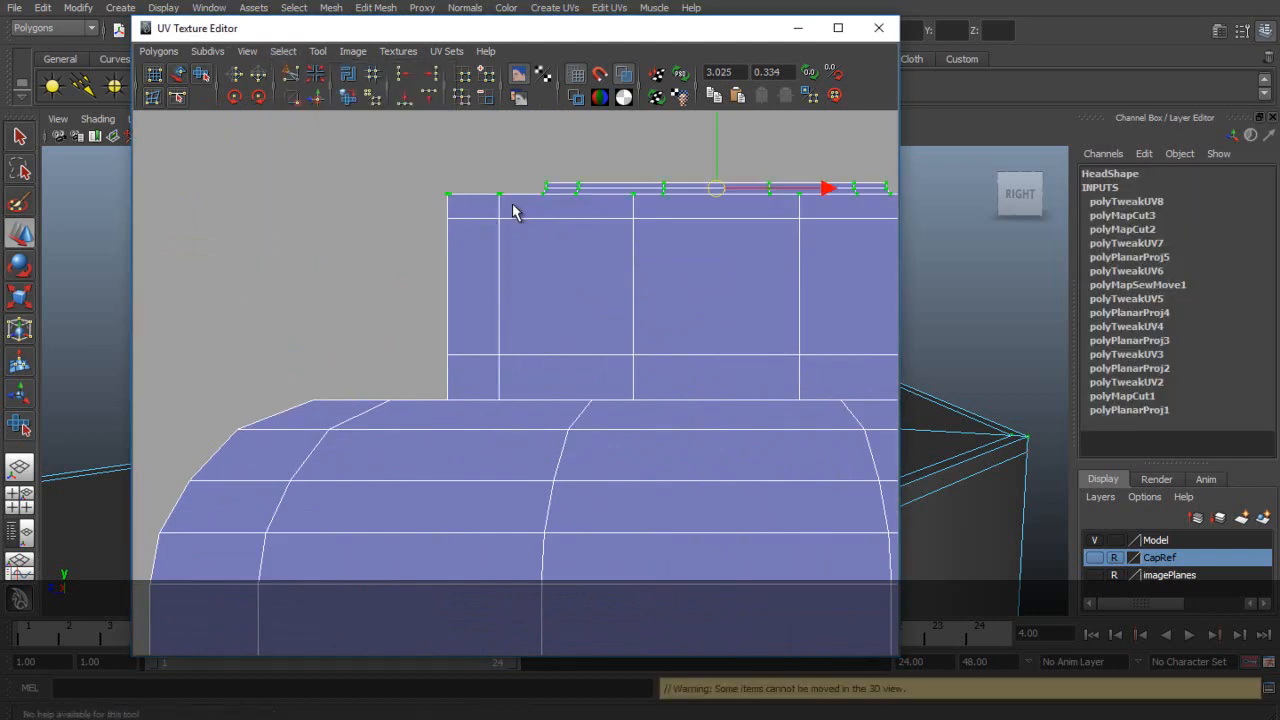
pyautogui.click(319, 112)
pyautogui.scroll(-4, 534, 248)
pyautogui.click(534, 256)
# - Select the top UV row of the strip above the front shell's neck and move it slightly higher
pyautogui.scroll(-2, 461, 232)
pyautogui.scroll(6, 454, 239)
pyautogui.scroll(4, 517, 400)
pyautogui.moveTo(471, 334); pyautogui.dragTo(536, 334, button='right')
pyautogui.keyDown('alt'); pyautogui.moveTo(477, 310); pyautogui.dragTo(583, 339, button='middle'); pyautogui.keyUp('alt')
pyautogui.click(584, 327)
pyautogui.moveTo(588, 221); pyautogui.dragTo(598, 254)
pyautogui.hotkey('ctrl', 'z')
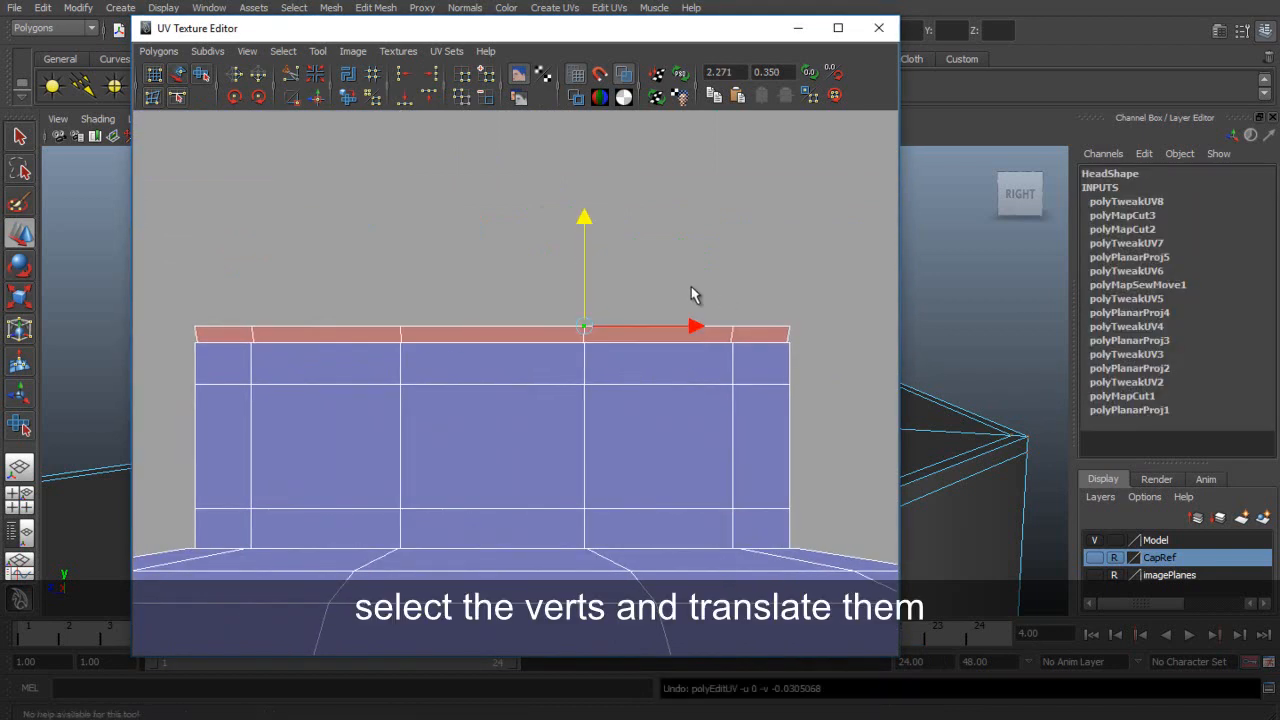
pyautogui.moveTo(541, 327); pyautogui.dragTo(820, 334)
pyautogui.moveTo(491, 220)
pyautogui.mouseDown()
pyautogui.moveTo(494, 240)
pyautogui.moveTo(505, 209)
pyautogui.mouseUp()
# - Pull the overlapping UVs at the left end of the front strip upward one by one to start untangling it
pyautogui.click(195, 343)
pyautogui.keyDown('alt'); pyautogui.moveTo(379, 362); pyautogui.dragTo(552, 350, button='middle'); pyautogui.keyUp('alt')
pyautogui.scroll(4, 535, 340)
pyautogui.press('q')
pyautogui.press('w')
pyautogui.moveTo(329, 160); pyautogui.dragTo(343, 100)
pyautogui.click(208, 265)
pyautogui.moveTo(210, 266); pyautogui.dragTo(212, 189)
pyautogui.click(430, 266)
pyautogui.moveTo(430, 266); pyautogui.dragTo(425, 192)
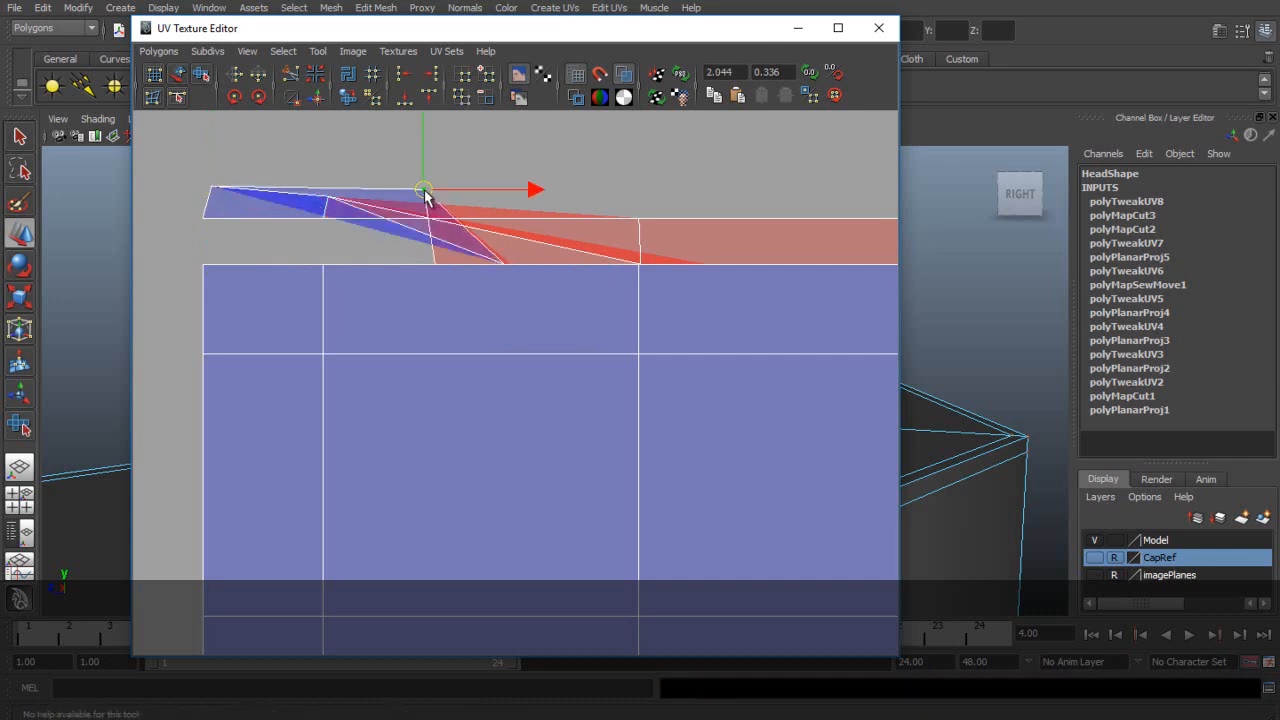
# - Move the next overlapping UVs in the strip's left half upward and spread them out above the neck
pyautogui.click(434, 266)
pyautogui.moveTo(434, 266); pyautogui.dragTo(440, 179)
pyautogui.click(503, 265)
pyautogui.moveTo(503, 268); pyautogui.dragTo(443, 175)
pyautogui.moveTo(509, 270); pyautogui.dragTo(506, 196)
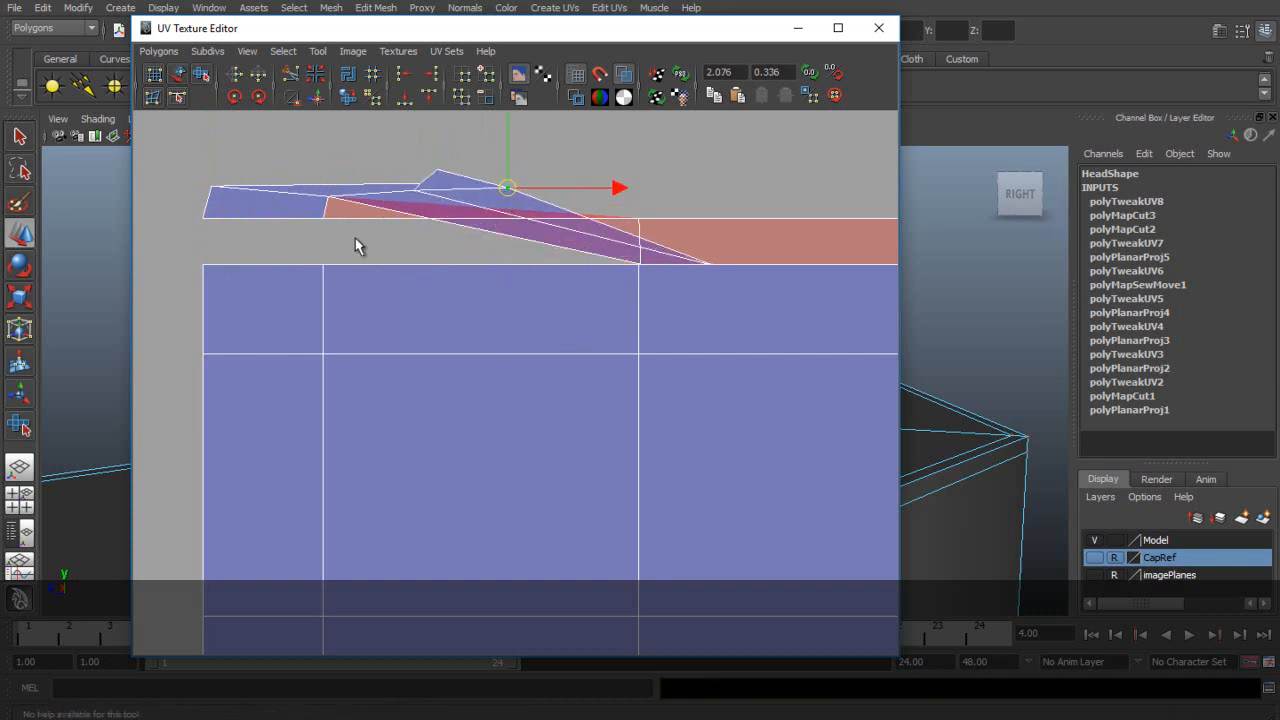
pyautogui.click(324, 219)
pyautogui.moveTo(332, 219); pyautogui.dragTo(331, 192)
pyautogui.click(709, 265)
pyautogui.moveTo(709, 266); pyautogui.dragTo(673, 191)
pyautogui.click(643, 264)
pyautogui.moveTo(643, 265); pyautogui.dragTo(627, 150)
# - Reposition the UVs in the strip's left half so its upper and inner rows no longer cross
pyautogui.click(440, 172)
pyautogui.moveTo(440, 169); pyautogui.dragTo(403, 165)
pyautogui.click(422, 184)
pyautogui.click(342, 202)
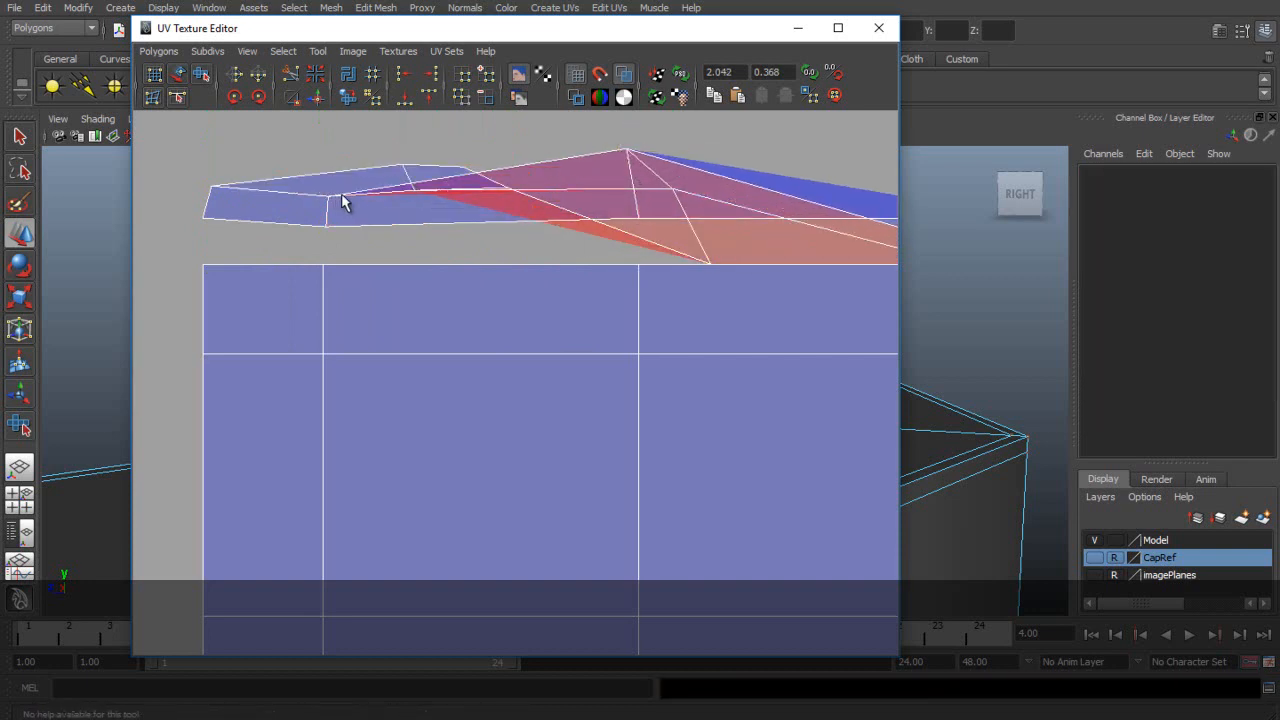
pyautogui.click(711, 265)
pyautogui.moveTo(711, 265); pyautogui.dragTo(645, 131)
pyautogui.click(509, 191)
pyautogui.moveTo(509, 188); pyautogui.dragTo(401, 142)
pyautogui.click(464, 168)
pyautogui.click(415, 188)
pyautogui.moveTo(415, 192); pyautogui.dragTo(418, 173)
pyautogui.moveTo(675, 195); pyautogui.dragTo(643, 198)
# - Lift the two overlapping UVs at the next column right of the strip's centre into its upper rows
pyautogui.keyDown('alt'); pyautogui.moveTo(728, 232); pyautogui.dragTo(488, 280, button='middle'); pyautogui.keyUp('alt')
pyautogui.click(785, 313)
pyautogui.moveTo(787, 312); pyautogui.dragTo(715, 193)
pyautogui.click(718, 312)
pyautogui.moveTo(718, 312); pyautogui.dragTo(710, 155)
# - Pull the stacked UVs in the strip's right half upward into separate upper and inner rows
pyautogui.keyDown('alt'); pyautogui.moveTo(810, 285); pyautogui.dragTo(410, 313, button='middle'); pyautogui.keyUp('alt')
pyautogui.click(524, 340)
pyautogui.moveTo(524, 340); pyautogui.dragTo(521, 222)
pyautogui.click(518, 339)
pyautogui.moveTo(520, 339); pyautogui.dragTo(531, 182)
pyautogui.click(605, 344)
pyautogui.moveTo(605, 342); pyautogui.dragTo(605, 200)
pyautogui.click(596, 343)
pyautogui.moveTo(596, 343); pyautogui.dragTo(613, 165)
# - Move the last overlapping UVs at the strip's right end up and inward to finish untangling it
pyautogui.click(701, 343)
pyautogui.moveTo(701, 343); pyautogui.dragTo(697, 310)
pyautogui.click(820, 340)
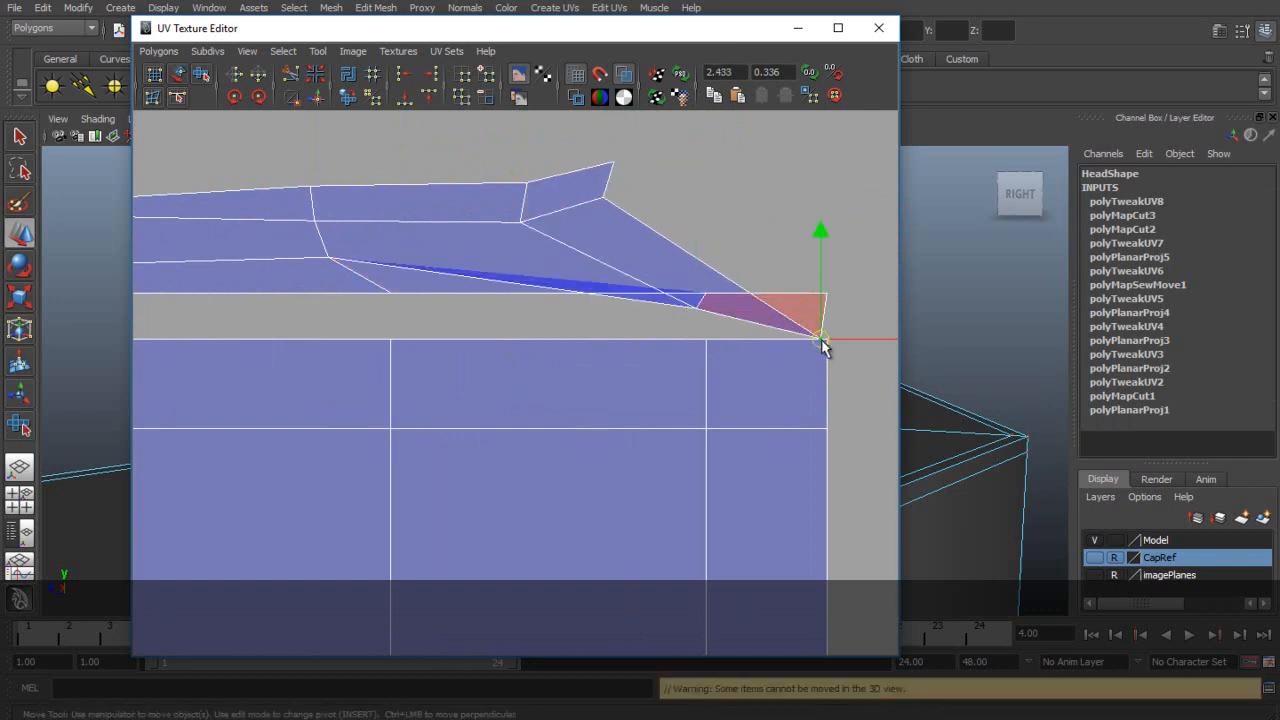
pyautogui.moveTo(820, 340); pyautogui.dragTo(791, 297)
pyautogui.click(700, 312)
pyautogui.moveTo(700, 312); pyautogui.dragTo(685, 278)
pyautogui.keyDown('alt'); pyautogui.moveTo(685, 277); pyautogui.dragTo(557, 187, button='right'); pyautogui.keyUp('alt')
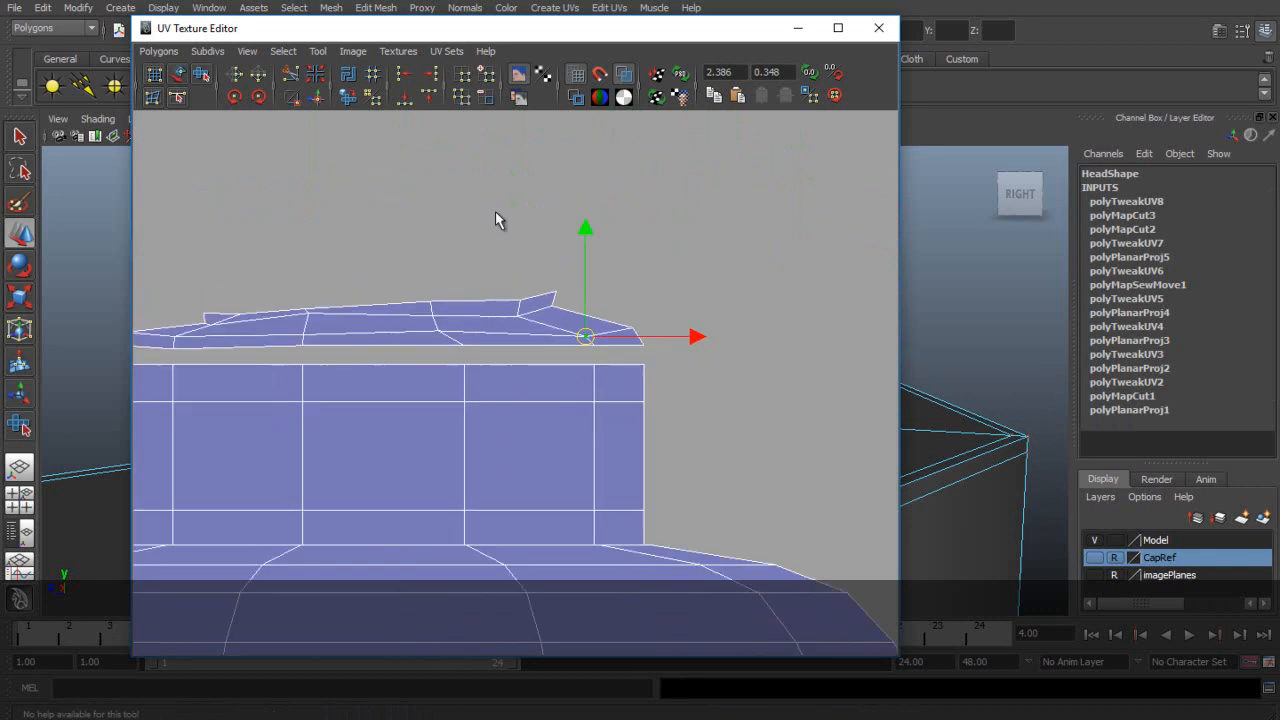
# - Align the untangled strip's top UV row to maximum V, and do the same for its second row
pyautogui.keyDown('alt'); pyautogui.moveTo(302, 281); pyautogui.dragTo(476, 228, button='middle'); pyautogui.keyUp('alt')
pyautogui.scroll(3, 508, 239)
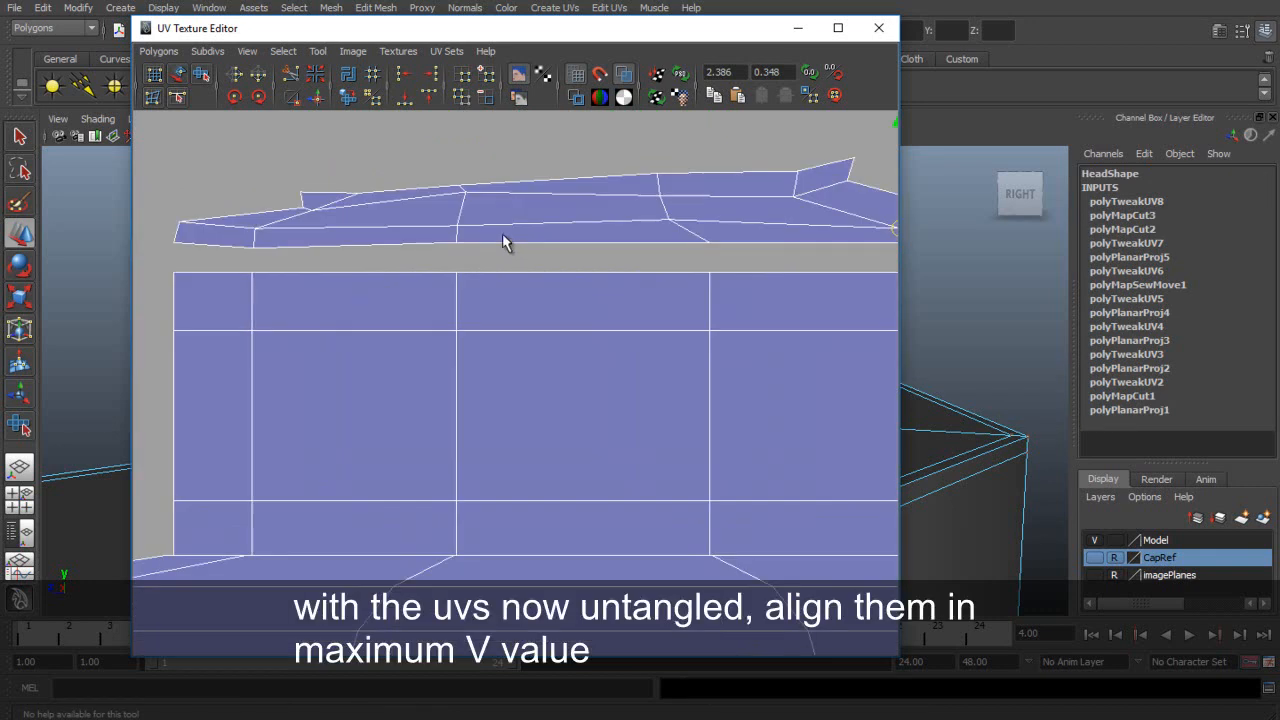
pyautogui.click(303, 190)
pyautogui.keyDown('shift'); pyautogui.click(361, 190); pyautogui.keyUp('shift')
pyautogui.keyDown('shift'); pyautogui.moveTo(424, 152); pyautogui.dragTo(469, 189); pyautogui.keyUp('shift')
pyautogui.keyDown('shift'); pyautogui.moveTo(594, 158); pyautogui.dragTo(829, 211); pyautogui.keyUp('shift')
pyautogui.click(424, 104)
pyautogui.keyDown('shift'); pyautogui.click(848, 181); pyautogui.keyUp('shift')
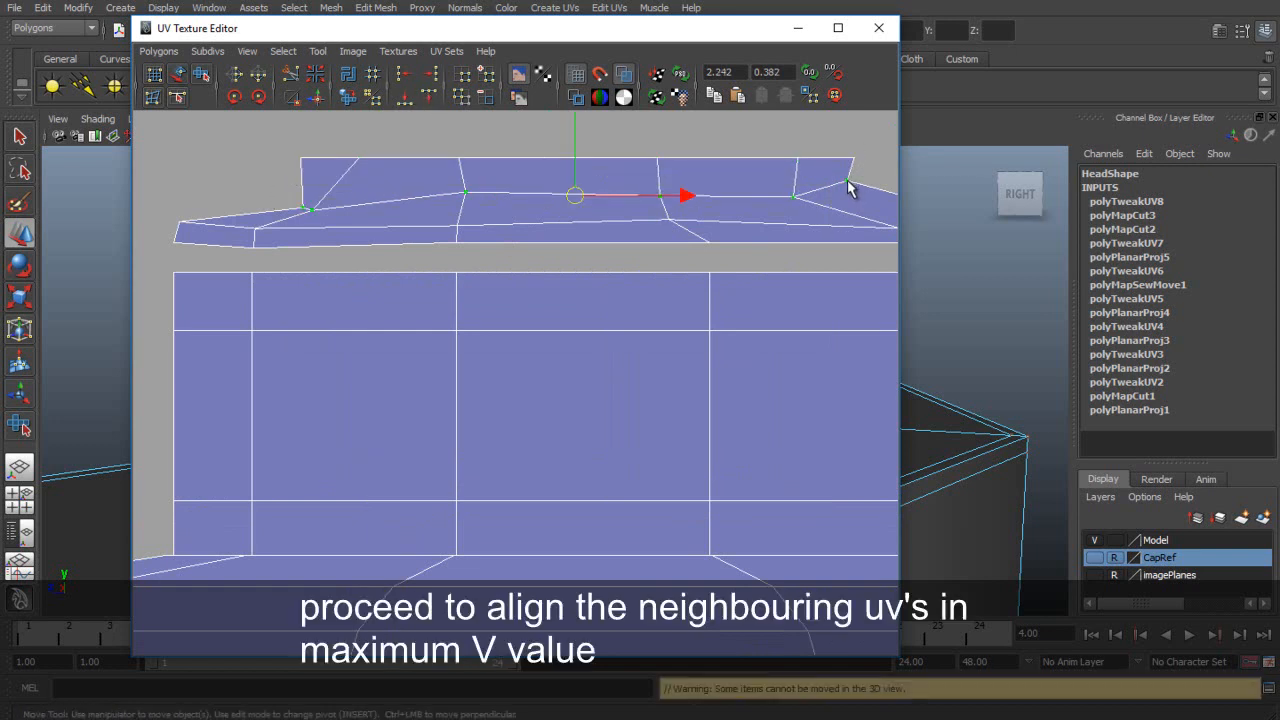
pyautogui.click(427, 98)
# - Align the strip's third UV row and its bottom row, each to maximum V
pyautogui.moveTo(154, 203); pyautogui.dragTo(503, 234)
pyautogui.keyDown('alt'); pyautogui.moveTo(703, 263); pyautogui.dragTo(531, 261, button='middle'); pyautogui.keyUp('alt')
pyautogui.keyDown('shift'); pyautogui.click(498, 219); pyautogui.keyUp('shift')
pyautogui.keyDown('shift'); pyautogui.click(728, 226); pyautogui.keyUp('shift')
pyautogui.keyDown('shift'); pyautogui.click(802, 213); pyautogui.keyUp('shift')
pyautogui.click(428, 98)
pyautogui.scroll(-3, 483, 267)
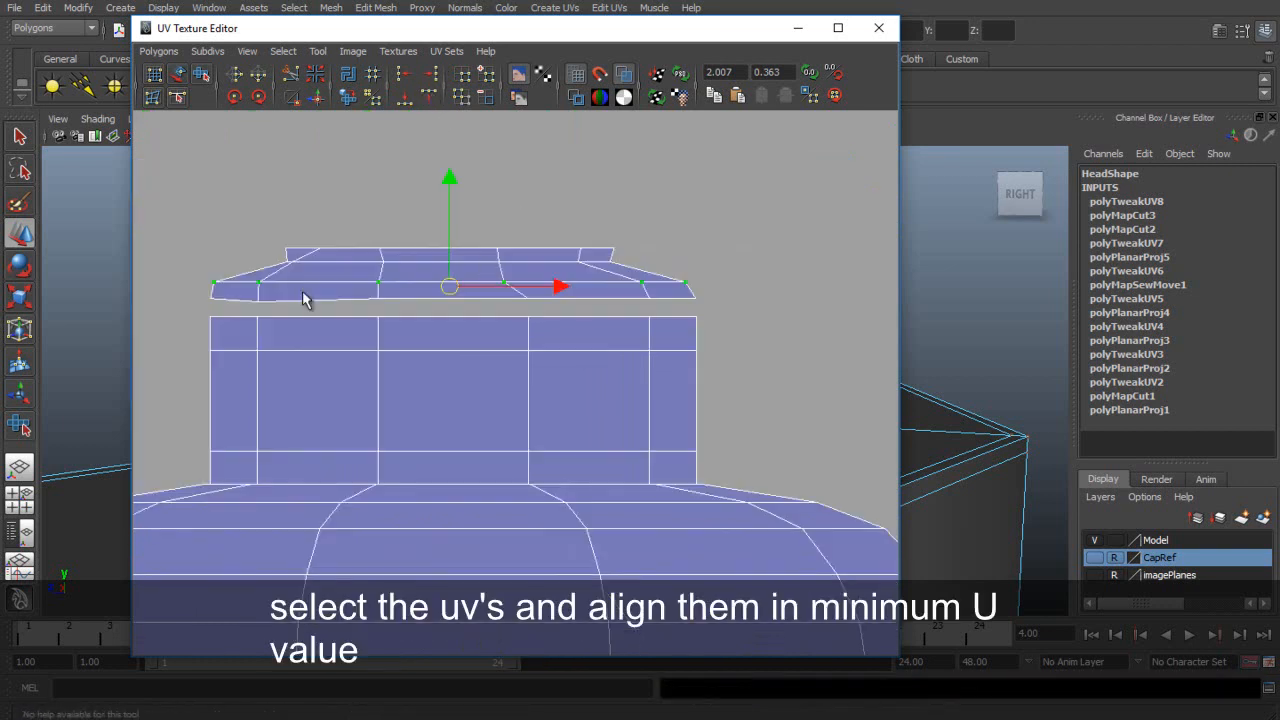
pyautogui.click(433, 97)
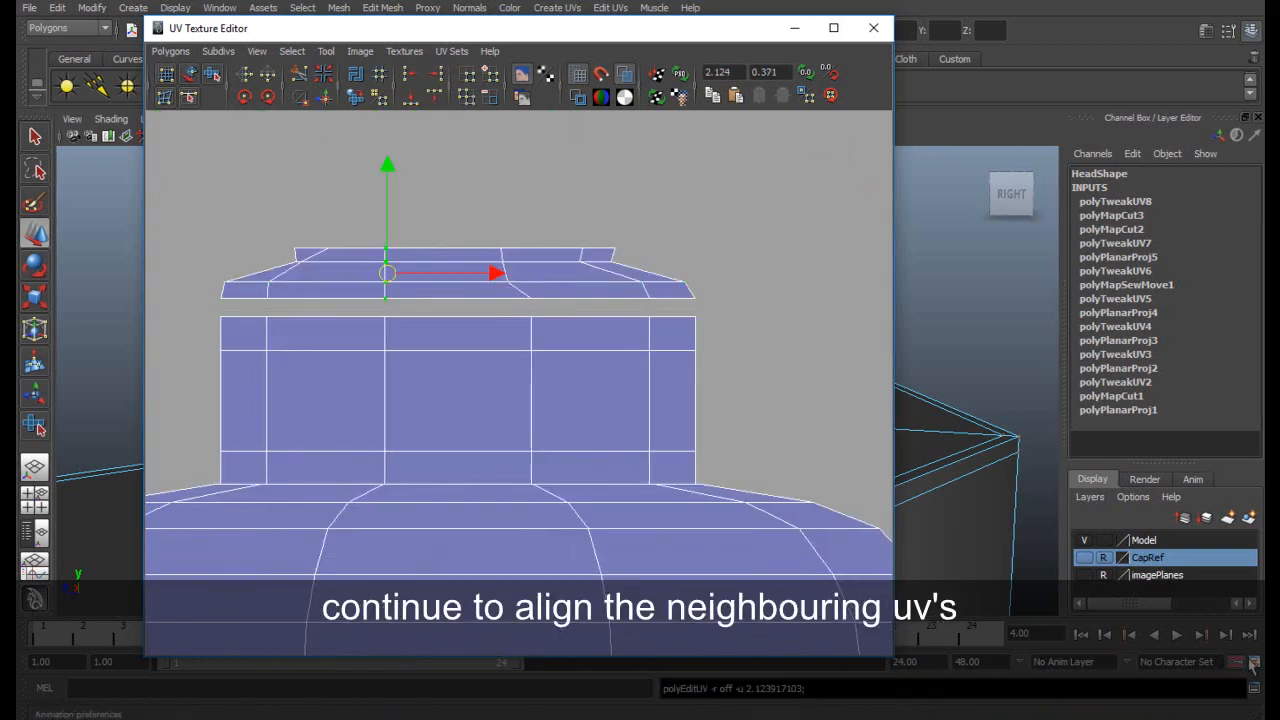
# - Straighten the strip's fourth UV column in line with the neck's column and align the fifth column to minimum U
pyautogui.moveTo(490, 225); pyautogui.dragTo(551, 302)
pyautogui.click(410, 75)
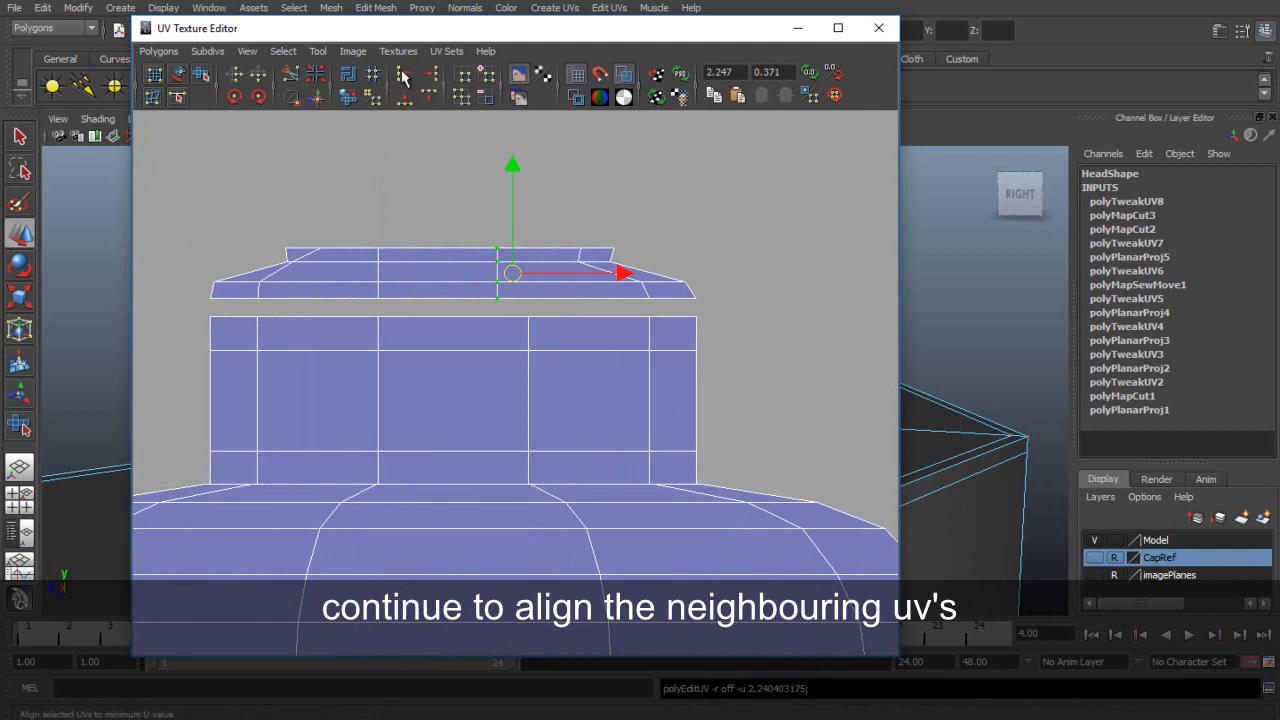
pyautogui.moveTo(627, 270); pyautogui.dragTo(566, 238)
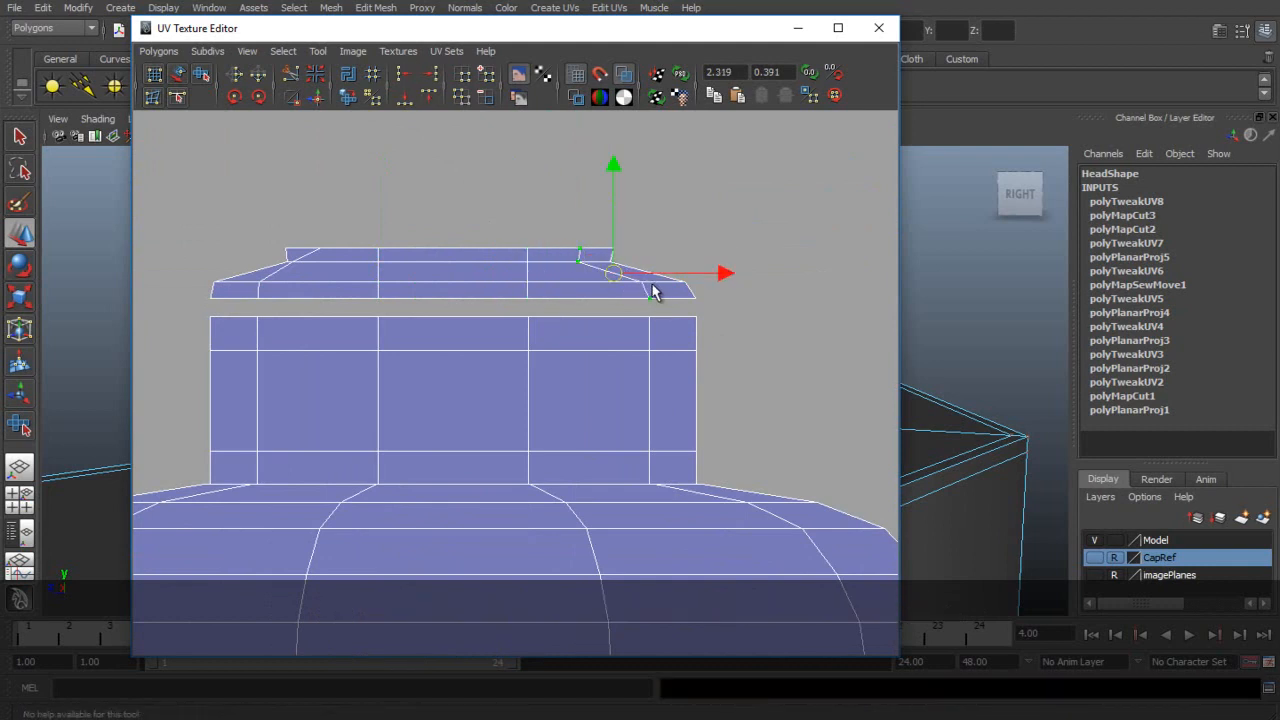
pyautogui.press('q')
pyautogui.click(404, 74)
# - Align the strip's right border UVs to maximum U and move the fifth column in line with the neck's column
pyautogui.moveTo(598, 227); pyautogui.dragTo(732, 308)
pyautogui.click(433, 72)
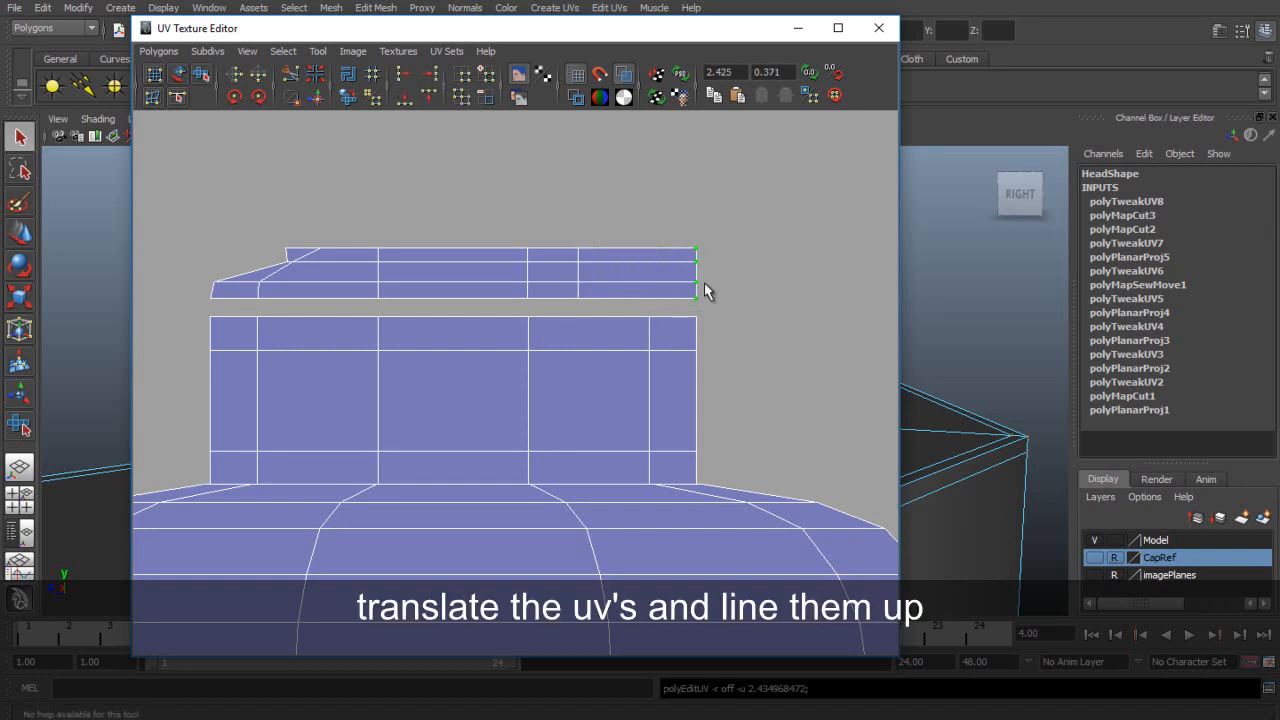
pyautogui.press('w')
pyautogui.moveTo(718, 281); pyautogui.dragTo(732, 280)
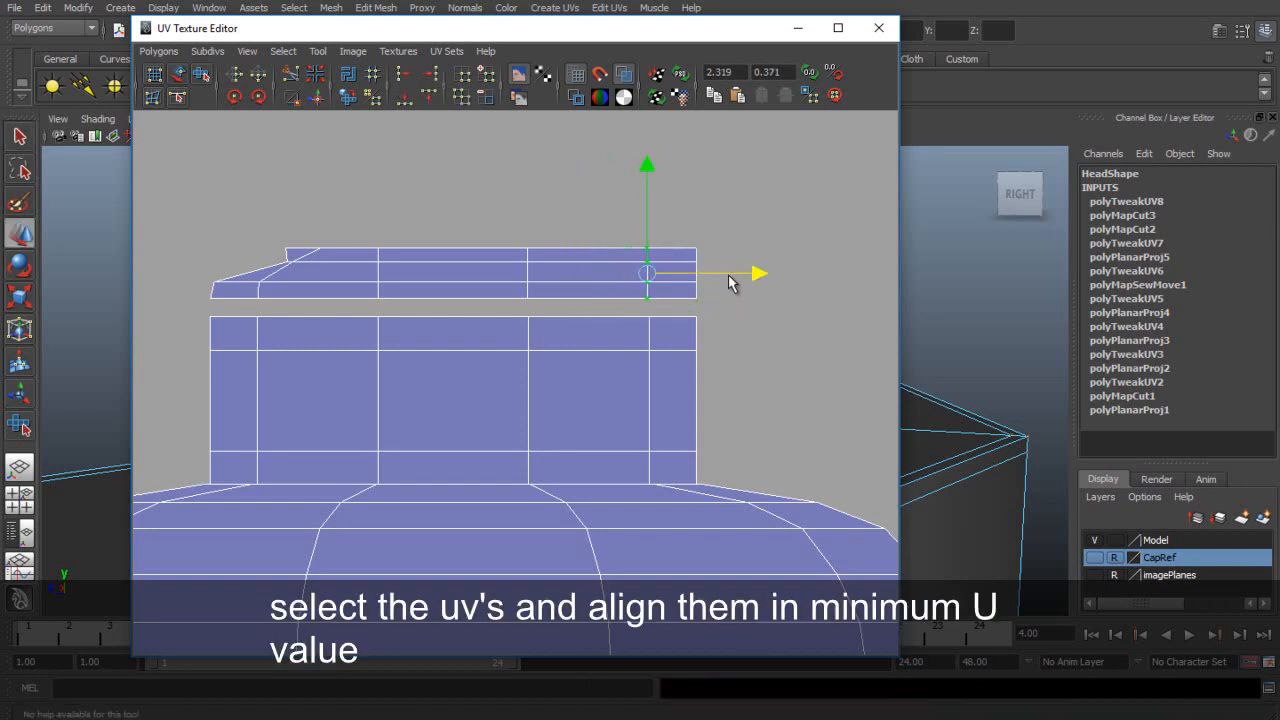
# - Align the strip's left border UVs and the neighbouring UV column, each to minimum U
pyautogui.moveTo(218, 285); pyautogui.dragTo(229, 308)
pyautogui.keyDown('shift'); pyautogui.moveTo(278, 239); pyautogui.dragTo(290, 265); pyautogui.keyUp('shift')
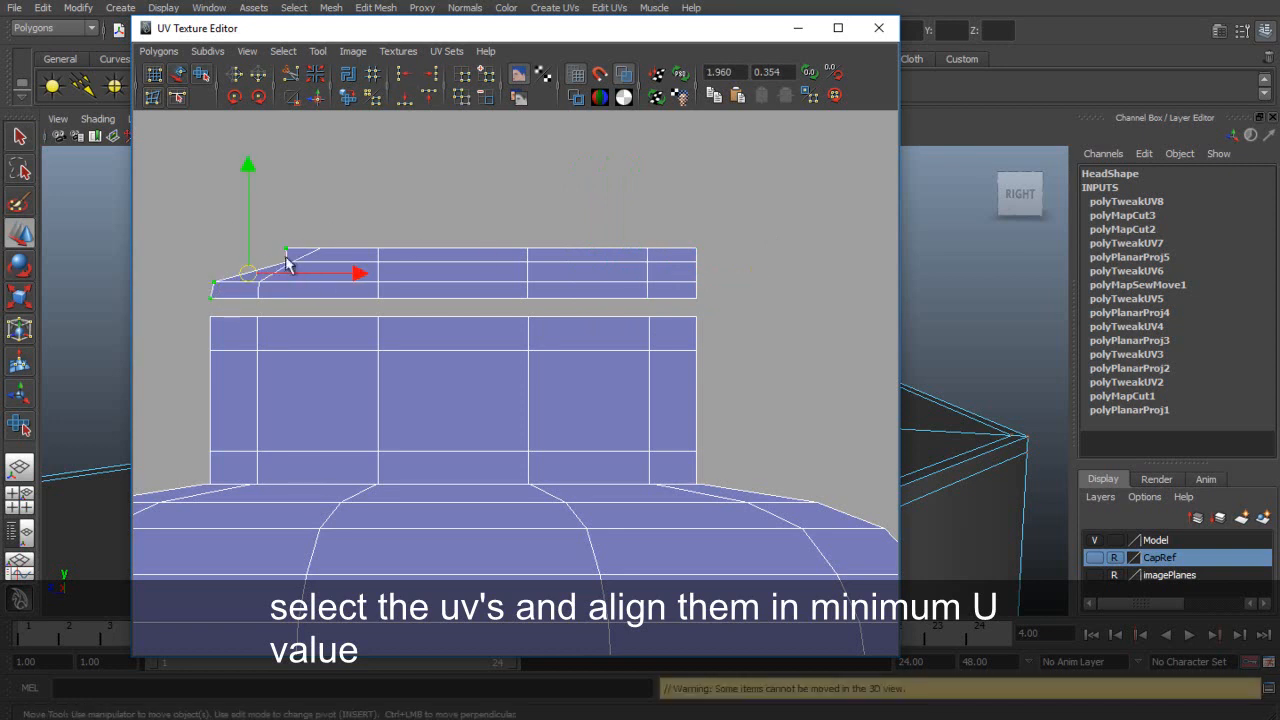
pyautogui.click(402, 75)
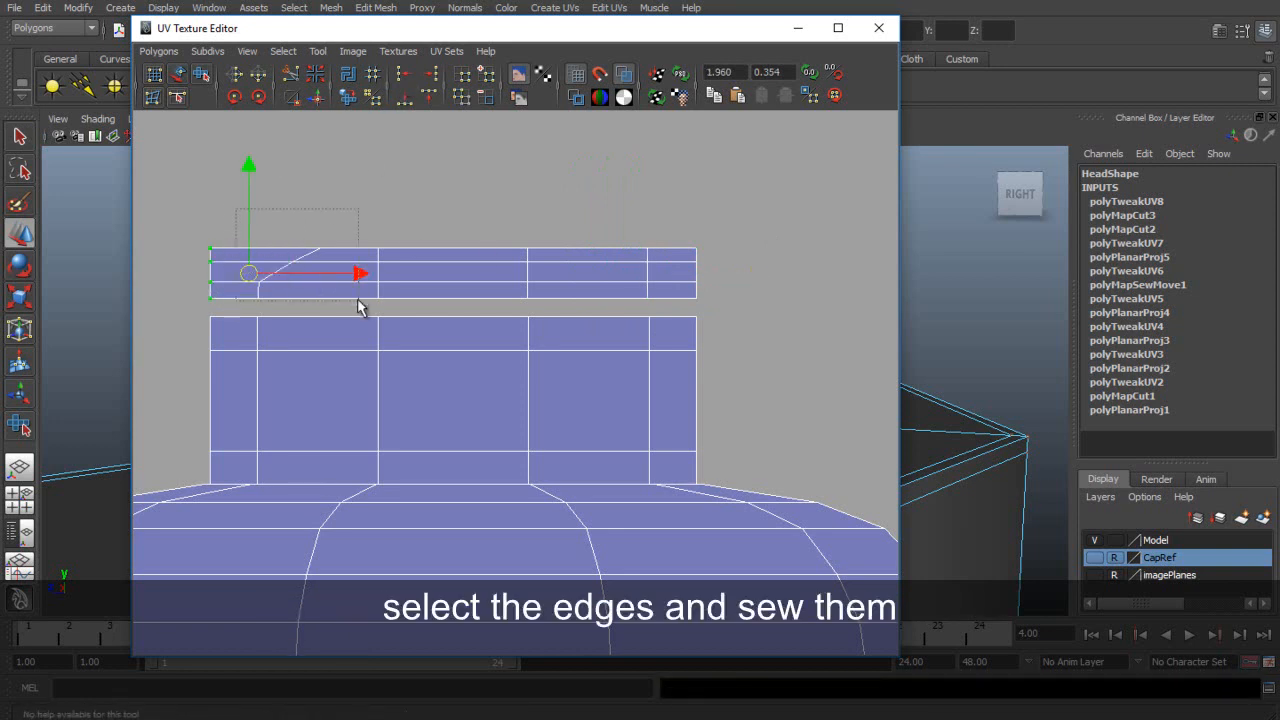
# - Select the facing border edges of the strip and the front shell's neck and sew them together
pyautogui.click(249, 303)
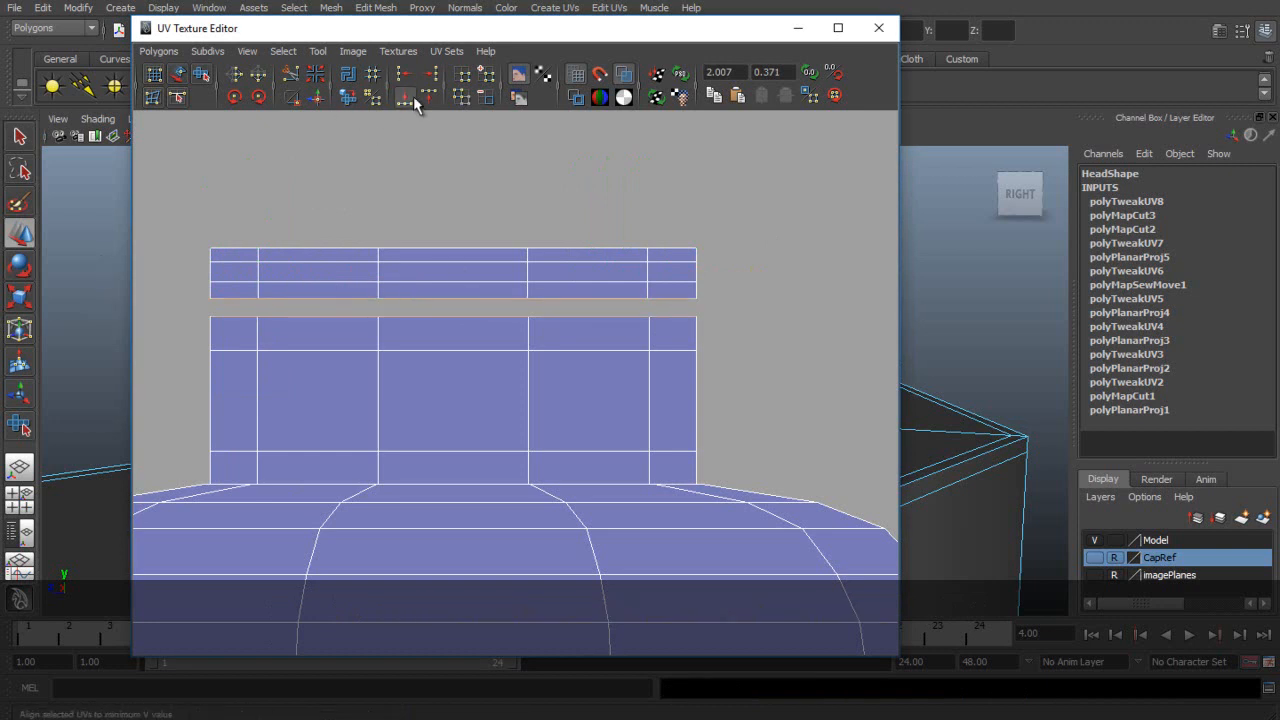
pyautogui.click(293, 97)
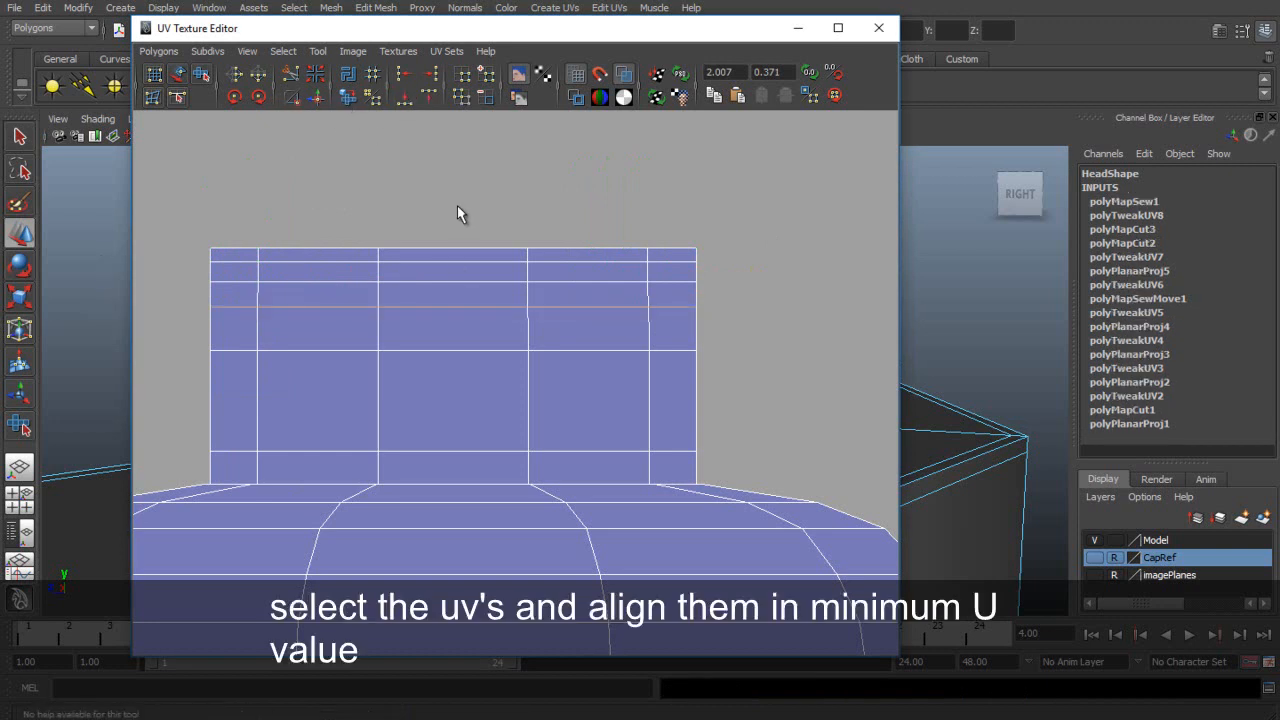
# - Select the second UV column through the sewn strip and neck and align it to minimum U
pyautogui.moveTo(246, 214); pyautogui.dragTo(308, 488)
pyautogui.moveTo(263, 263); pyautogui.dragTo(325, 263, button='right')
pyautogui.moveTo(252, 228); pyautogui.dragTo(299, 488)
pyautogui.click(402, 76)
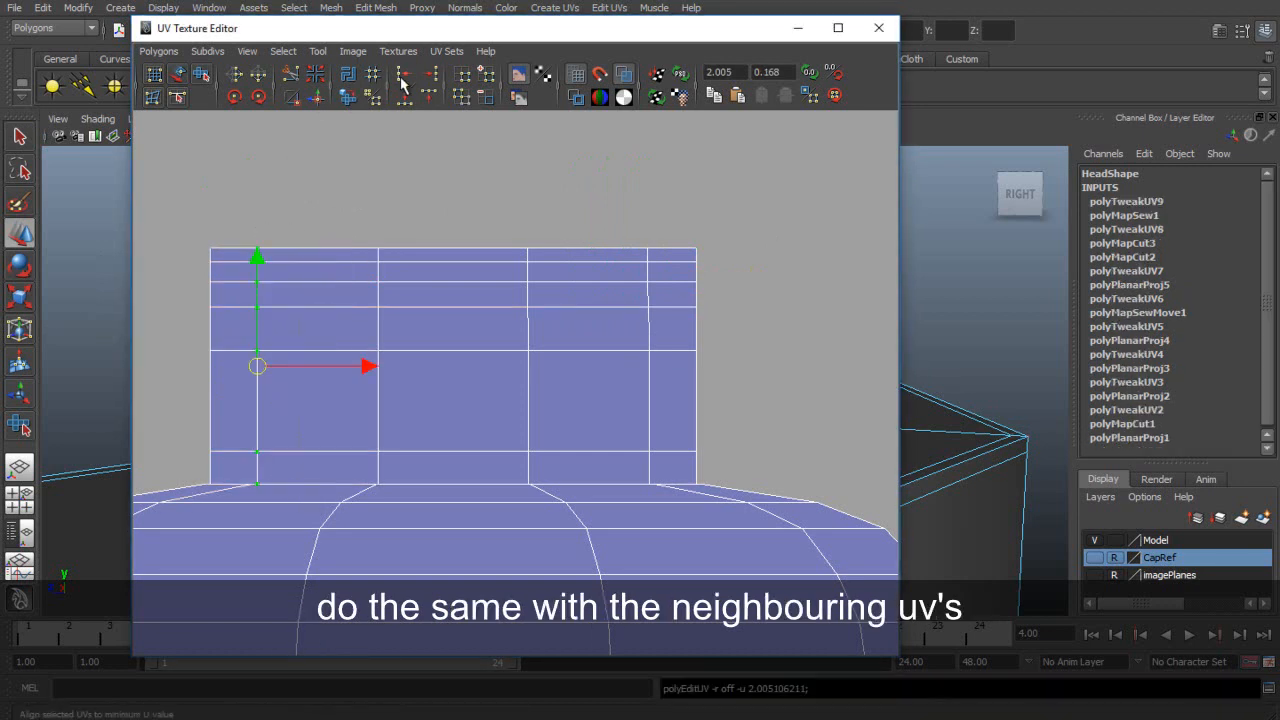
# - Align the fourth and fifth UV columns through the sewn strip and neck, each to maximum U
pyautogui.moveTo(508, 226); pyautogui.dragTo(543, 499)
pyautogui.click(432, 75)
pyautogui.moveTo(634, 219); pyautogui.dragTo(667, 494)
pyautogui.click(432, 75)
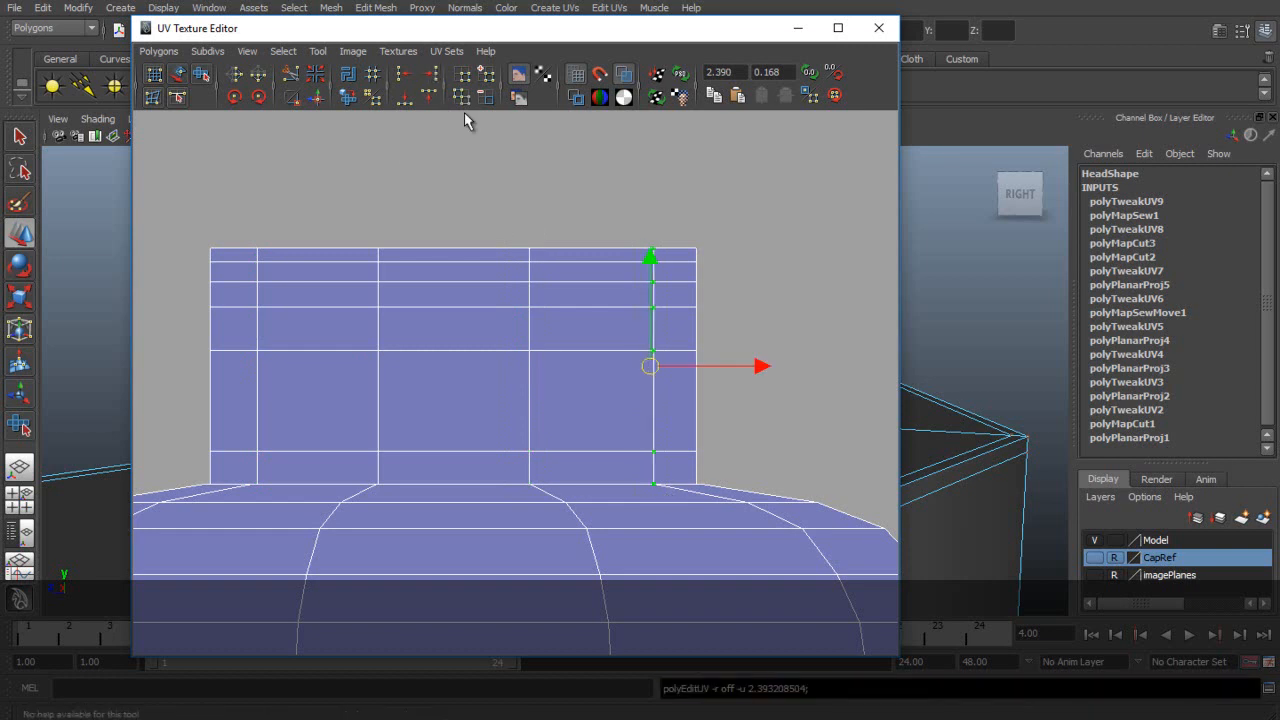
# - Nudge the fifth UV column through the sewn strip and neck slightly toward lower U
pyautogui.click(521, 180)
pyautogui.press('q')
pyautogui.moveTo(634, 229); pyautogui.dragTo(671, 492)
pyautogui.press('w')
pyautogui.moveTo(765, 366); pyautogui.dragTo(758, 362)
pyautogui.click(738, 290)
# - Select the six overlapping UVs along the bottom border of the front shell's upper base band and move them up
pyautogui.press('q')
pyautogui.scroll(-6, 740, 310)
pyautogui.keyDown('alt'); pyautogui.moveTo(757, 380); pyautogui.dragTo(573, 274, button='middle'); pyautogui.keyUp('alt')
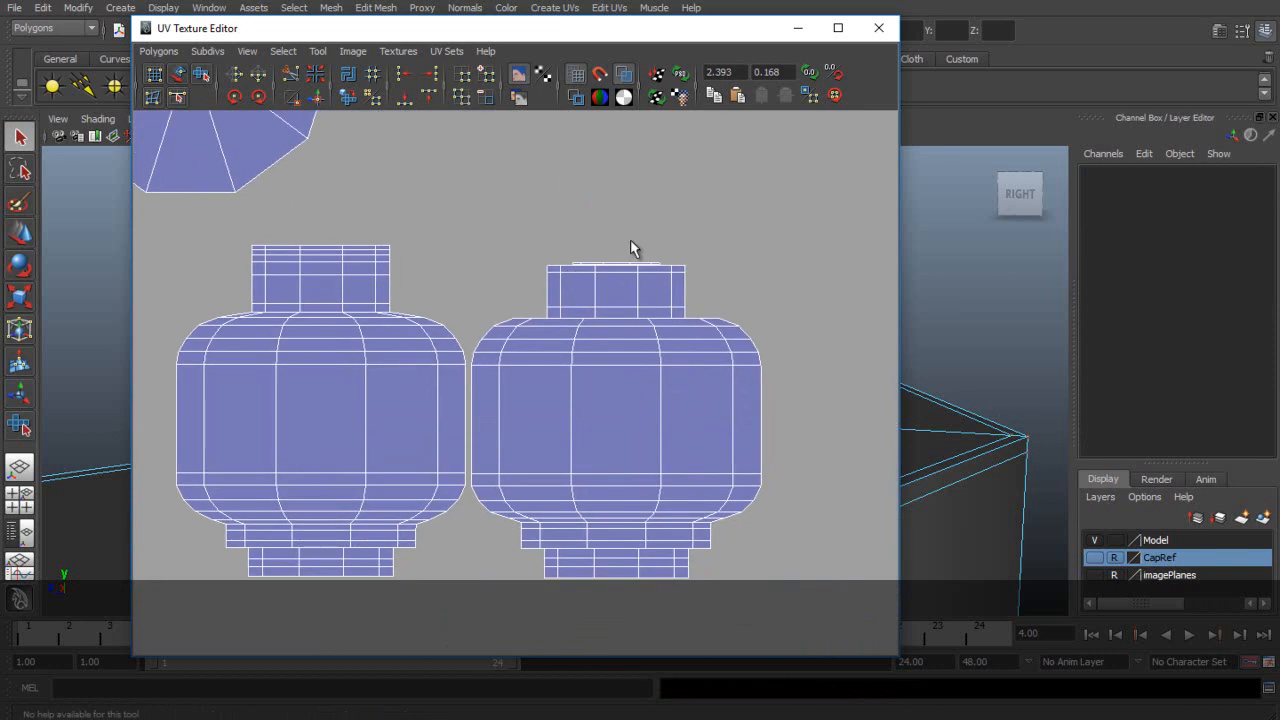
pyautogui.scroll(5, 549, 309)
pyautogui.scroll(-1, 529, 320)
pyautogui.moveTo(324, 369); pyautogui.dragTo(397, 367, button='right')
pyautogui.click(177, 380)
pyautogui.keyDown('shift'); pyautogui.click(228, 380); pyautogui.keyUp('shift')
pyautogui.press('w')
pyautogui.moveTo(203, 270); pyautogui.dragTo(202, 260)
pyautogui.hotkey('ctrl', 'z')
pyautogui.keyDown('shift'); pyautogui.click(363, 380); pyautogui.keyUp('shift')
pyautogui.keyDown('shift'); pyautogui.click(531, 380); pyautogui.keyUp('shift')
pyautogui.keyDown('shift'); pyautogui.click(665, 380); pyautogui.keyUp('shift')
pyautogui.keyDown('shift'); pyautogui.click(718, 380); pyautogui.keyUp('shift')
pyautogui.moveTo(447, 272)
pyautogui.mouseDown()
pyautogui.moveTo(447, 239)
pyautogui.moveTo(446, 272)
pyautogui.moveTo(450, 262)
pyautogui.mouseUp()
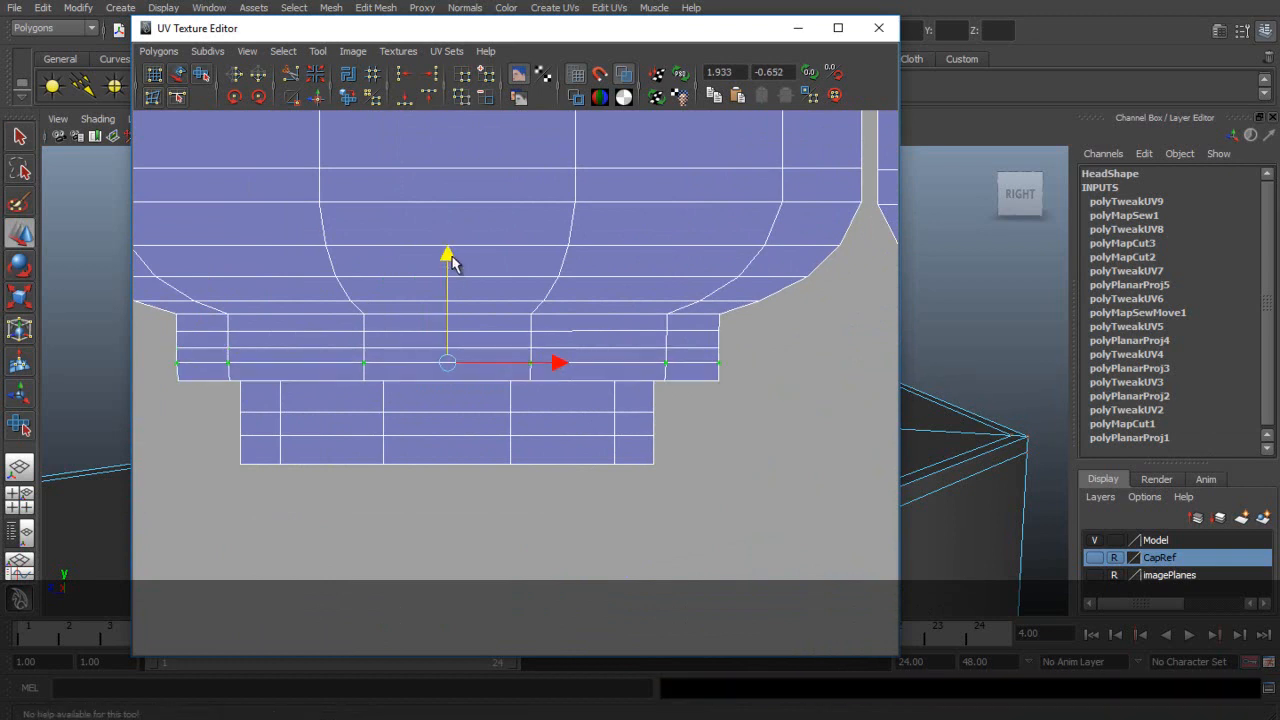
# - Raise the bottom UV row of the front shell's upper base band and shift its inner rows along V to even the spacing
pyautogui.moveTo(168, 395); pyautogui.dragTo(741, 392)
pyautogui.moveTo(446, 274); pyautogui.dragTo(455, 271)
pyautogui.hotkey('ctrl', 'z')
pyautogui.press('w')
pyautogui.moveTo(709, 334); pyautogui.dragTo(738, 340)
pyautogui.moveTo(452, 226); pyautogui.dragTo(452, 221)
pyautogui.moveTo(750, 361); pyautogui.dragTo(748, 358)
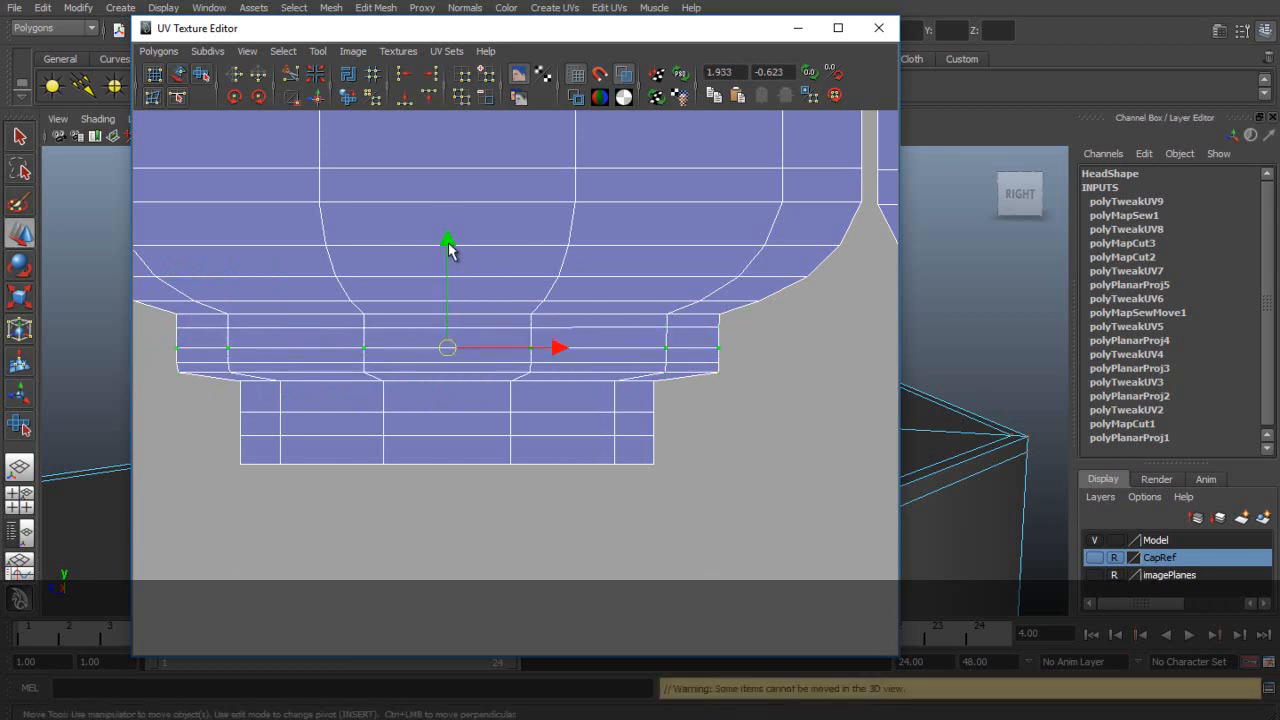
pyautogui.moveTo(448, 245); pyautogui.dragTo(450, 262)
pyautogui.moveTo(742, 380); pyautogui.dragTo(741, 379)
pyautogui.click(731, 430)
# - Select the overlapping top-row UVs of the front shell's lower base band, move them down and space its inner rows evenly
pyautogui.click(279, 380)
pyautogui.moveTo(280, 283); pyautogui.dragTo(281, 305)
pyautogui.hotkey('ctrl', 'z')
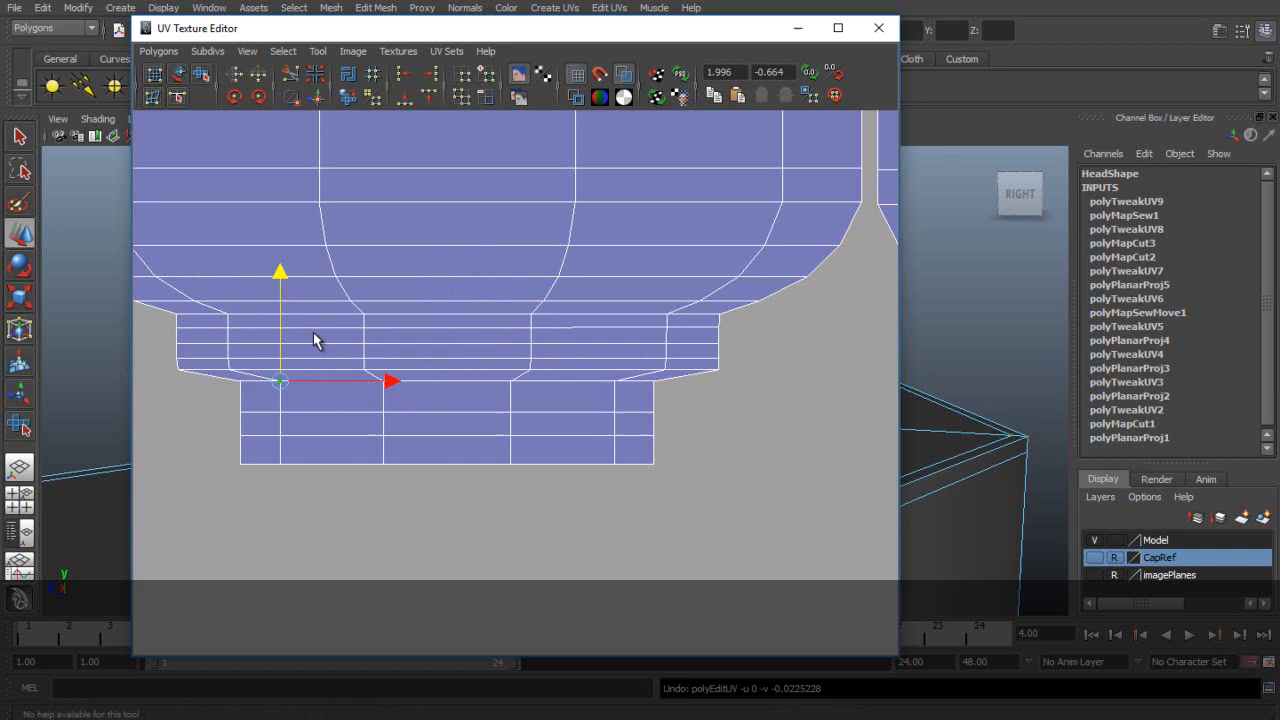
pyautogui.press('q')
pyautogui.keyDown('shift'); pyautogui.click(241, 381); pyautogui.keyUp('shift')
pyautogui.keyDown('shift'); pyautogui.click(385, 382); pyautogui.keyUp('shift')
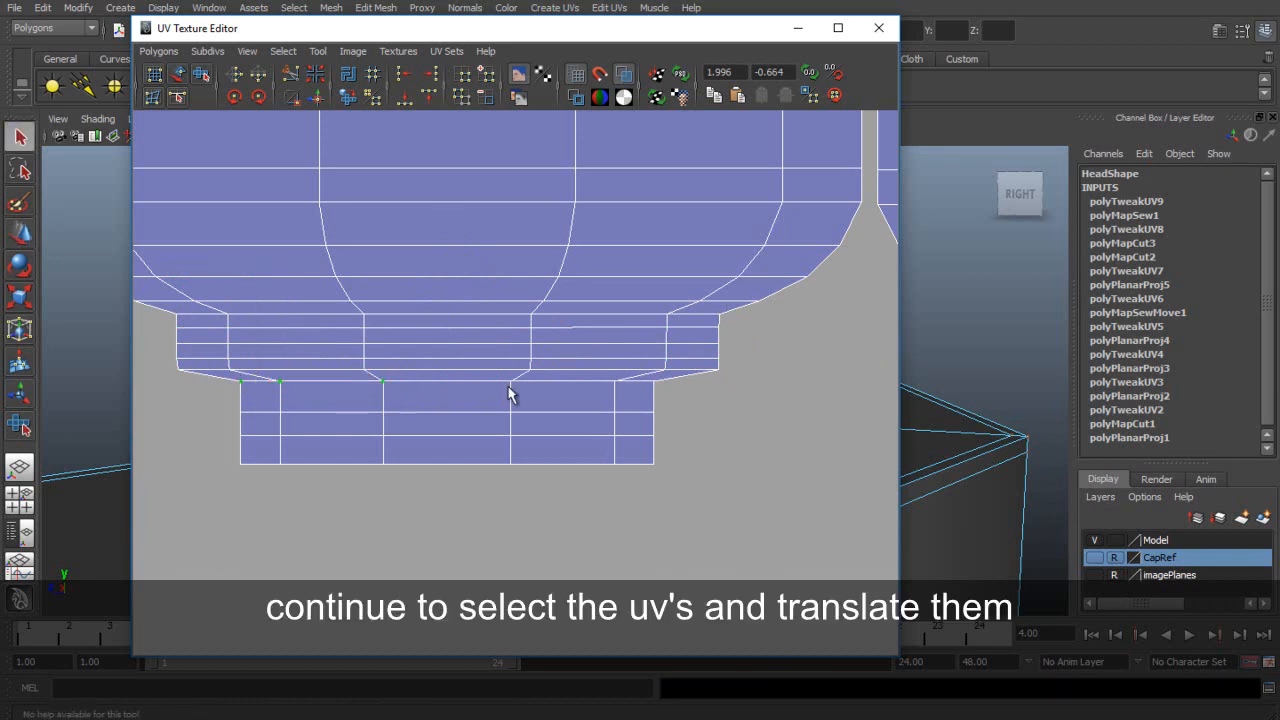
pyautogui.keyDown('shift'); pyautogui.click(653, 381); pyautogui.keyUp('shift')
pyautogui.press('w')
pyautogui.moveTo(447, 268); pyautogui.dragTo(453, 315)
pyautogui.moveTo(220, 431); pyautogui.dragTo(760, 438)
pyautogui.moveTo(451, 328); pyautogui.dragTo(451, 333)
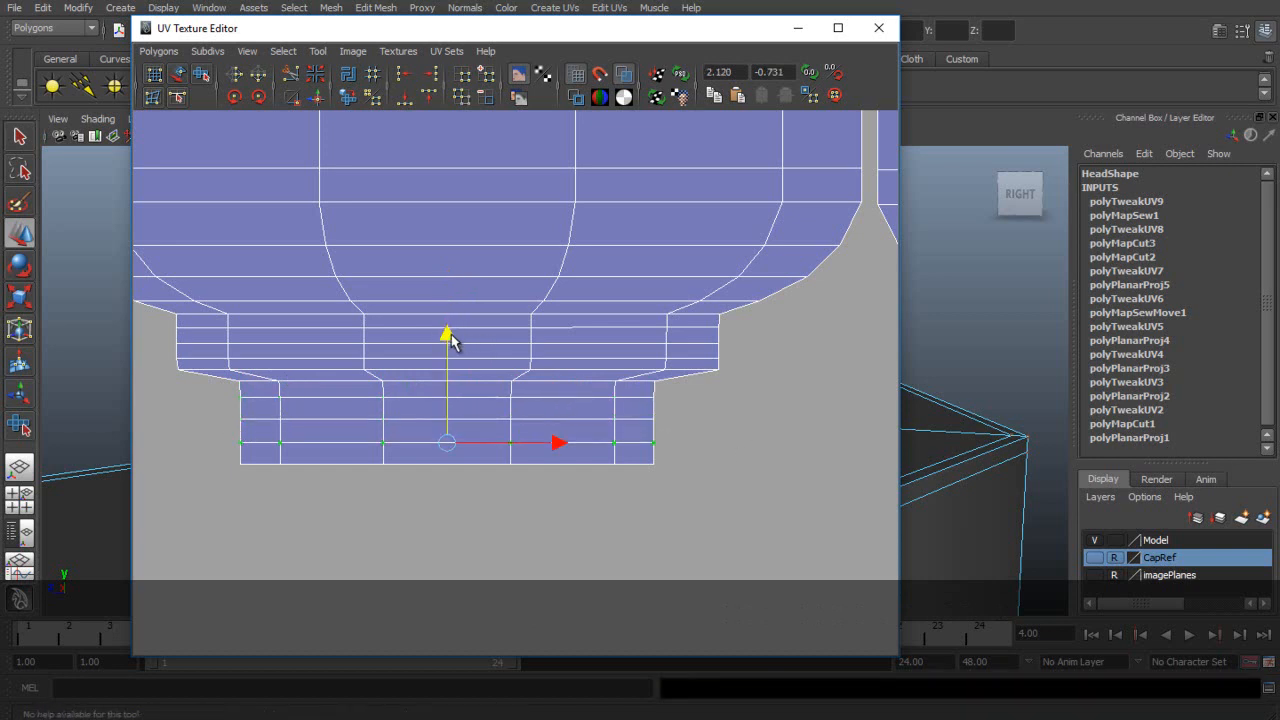
pyautogui.click(736, 441)
# - Switch to UV selection on the base bands of the second head shell
pyautogui.scroll(2, 563, 403)
pyautogui.scroll(-3, 568, 404)
pyautogui.scroll(-4, 568, 403)
pyautogui.keyDown('alt'); pyautogui.moveTo(583, 312); pyautogui.dragTo(558, 382, button='middle'); pyautogui.keyUp('alt')
pyautogui.scroll(-3, 558, 382)
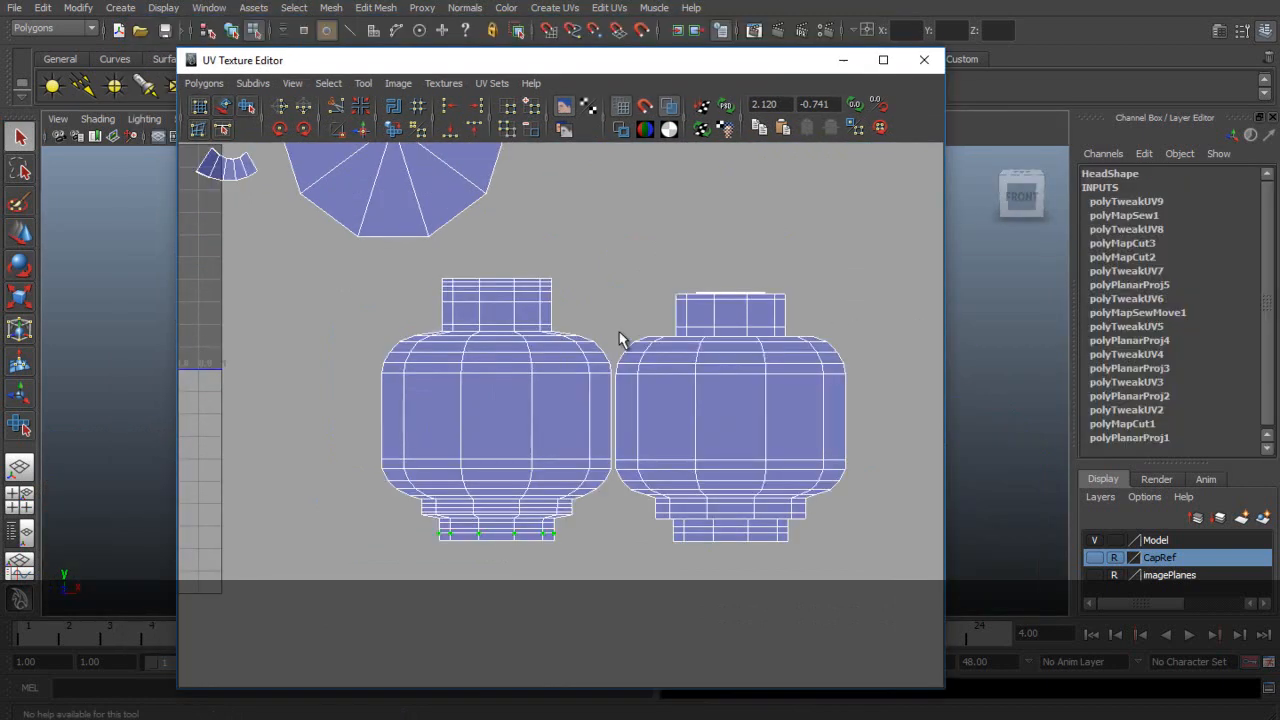
pyautogui.scroll(2, 629, 345)
pyautogui.keyDown('alt'); pyautogui.moveTo(759, 456); pyautogui.dragTo(637, 423, button='middle'); pyautogui.keyUp('alt')
pyautogui.keyDown('alt'); pyautogui.moveTo(655, 308); pyautogui.dragTo(569, 300, button='middle'); pyautogui.keyUp('alt')
pyautogui.keyDown('alt'); pyautogui.moveTo(592, 420); pyautogui.dragTo(644, 247, button='middle'); pyautogui.keyUp('alt')
pyautogui.scroll(3, 520, 337)
pyautogui.keyDown('alt'); pyautogui.moveTo(520, 337); pyautogui.dragTo(521, 394, button='middle'); pyautogui.keyUp('alt')
pyautogui.moveTo(621, 297); pyautogui.dragTo(687, 295, button='right')
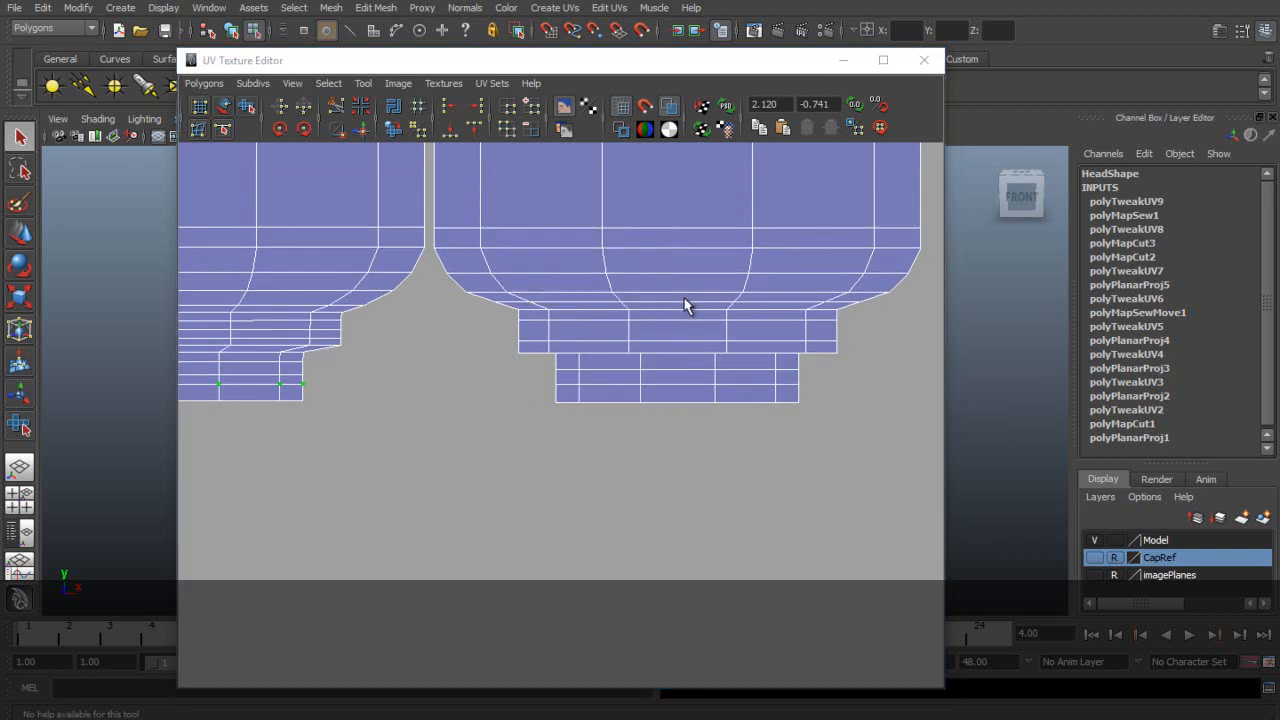
pyautogui.scroll(2, 558, 373)
# - Try to move the bottom border UVs of the second shell's upper base band up, and undo the edits
pyautogui.moveTo(499, 329); pyautogui.dragTo(538, 339)
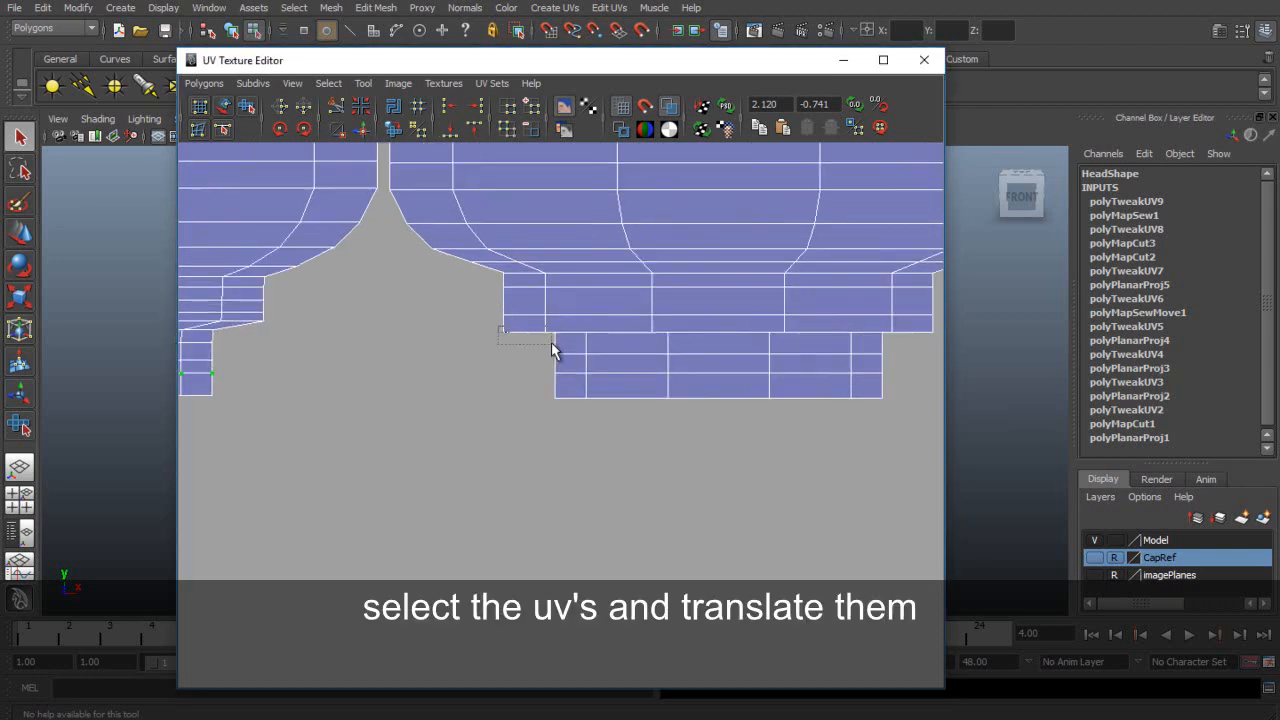
pyautogui.keyDown('shift'); pyautogui.click(648, 336); pyautogui.keyUp('shift')
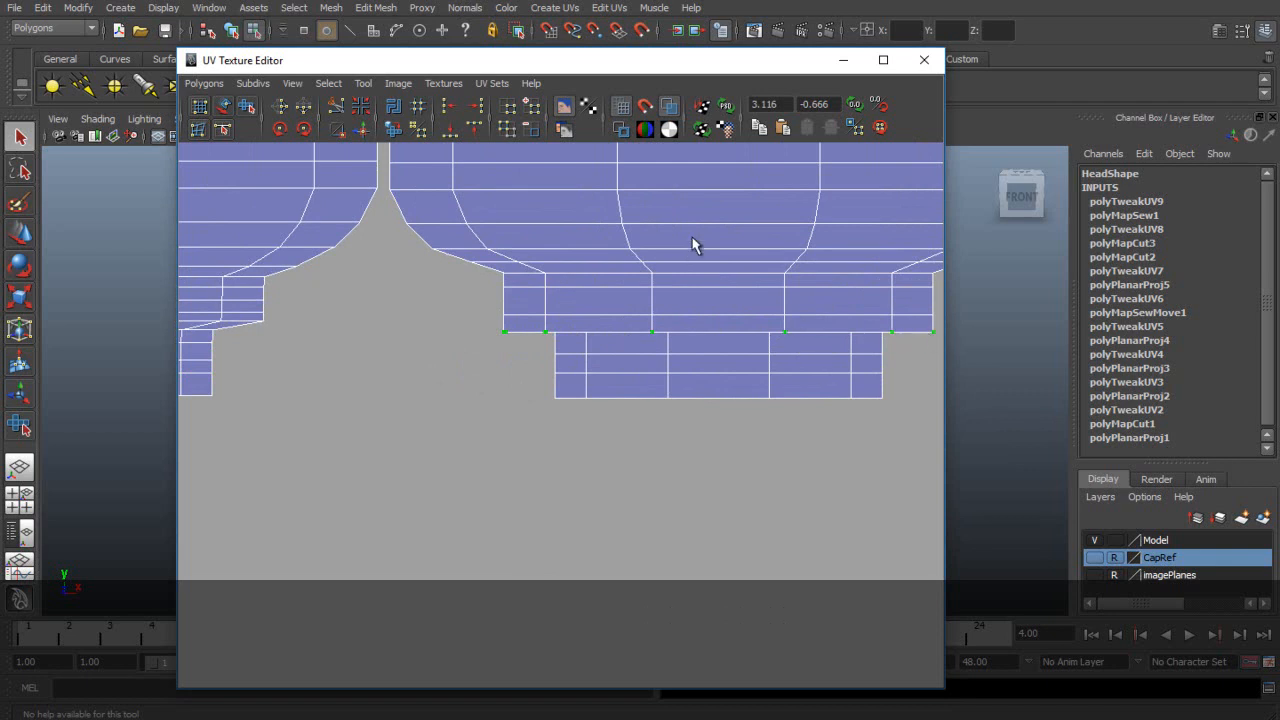
pyautogui.press('w')
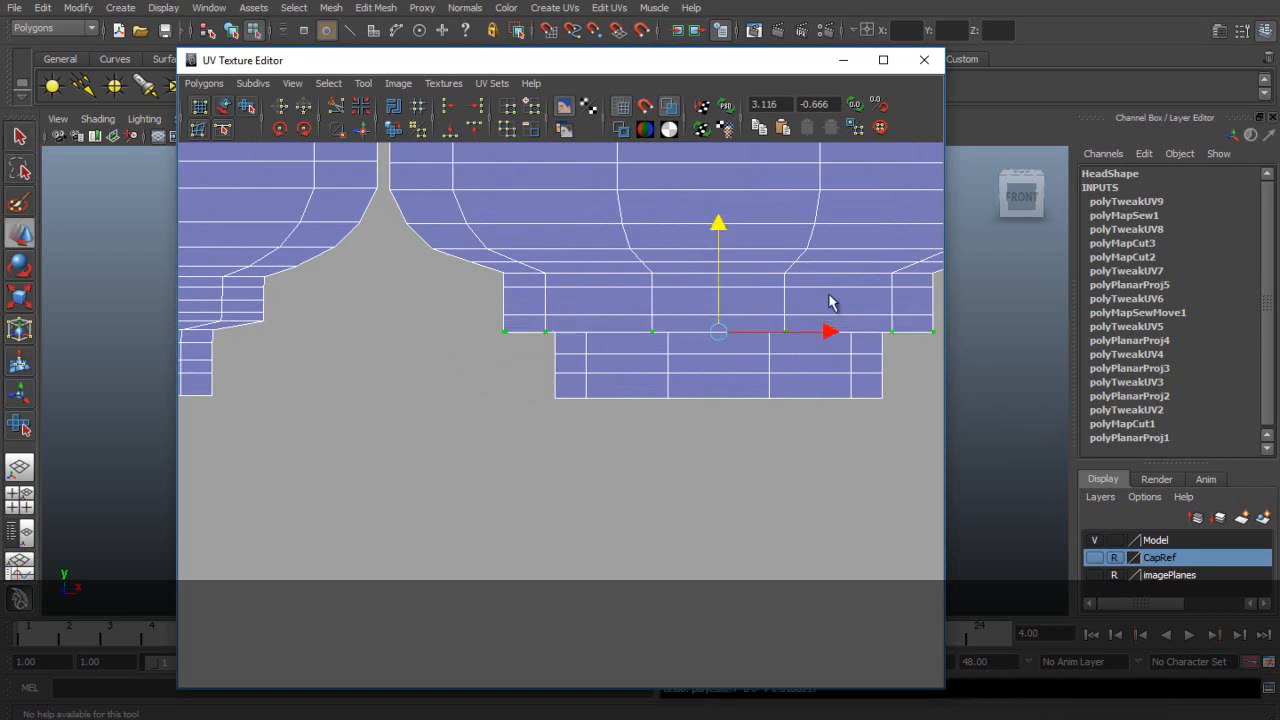
pyautogui.keyDown('alt'); pyautogui.moveTo(815, 285); pyautogui.dragTo(571, 312, button='middle'); pyautogui.keyUp('alt')
pyautogui.moveTo(400, 206); pyautogui.dragTo(410, 191)
pyautogui.click(487, 309)
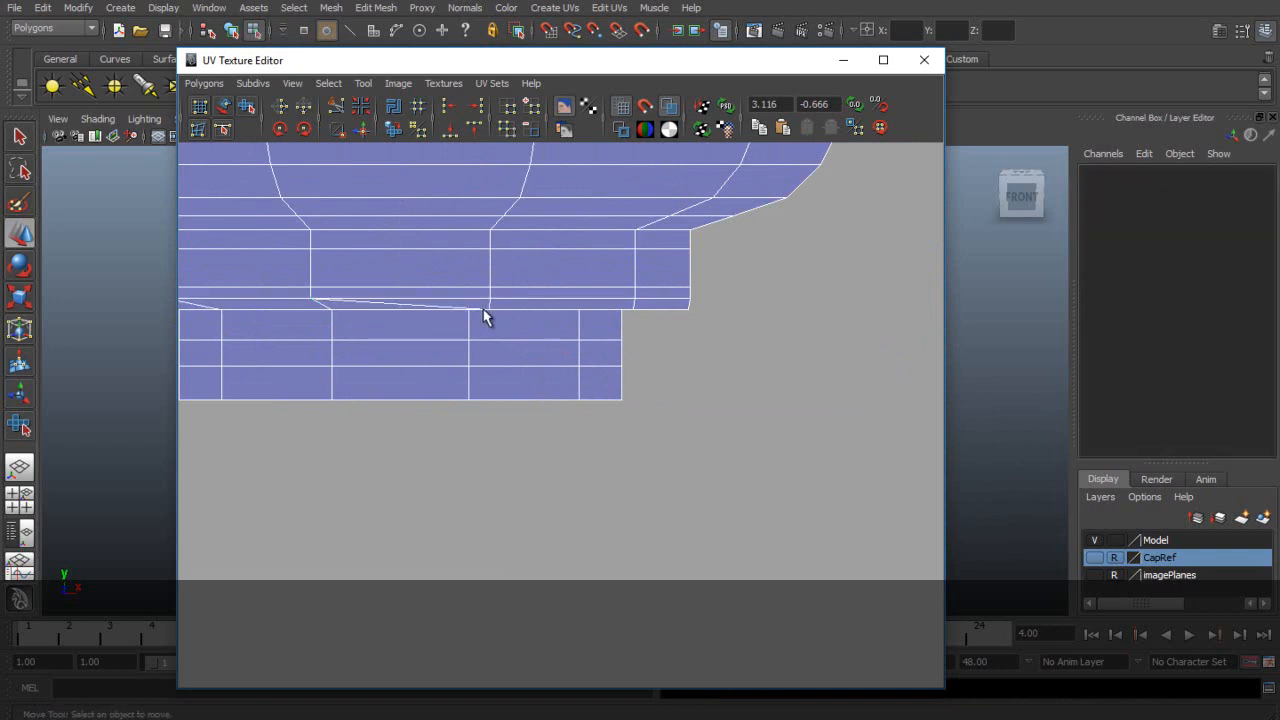
pyautogui.click(481, 308)
pyautogui.moveTo(489, 199)
pyautogui.mouseDown()
pyautogui.moveTo(489, 187)
pyautogui.moveTo(492, 199)
pyautogui.mouseUp()
pyautogui.keyDown('alt'); pyautogui.moveTo(392, 262); pyautogui.dragTo(690, 286, button='middle'); pyautogui.keyUp('alt')
pyautogui.hotkey('ctrl', 'z')
pyautogui.hotkey('ctrl', 'z')
pyautogui.hotkey('ctrl', 'z')
pyautogui.hotkey('ctrl', 'z')
pyautogui.keyDown('alt'); pyautogui.moveTo(690, 285); pyautogui.dragTo(588, 240, button='right'); pyautogui.keyUp('alt')
pyautogui.keyDown('alt'); pyautogui.moveTo(424, 320); pyautogui.dragTo(471, 266, button='middle'); pyautogui.keyUp('alt')
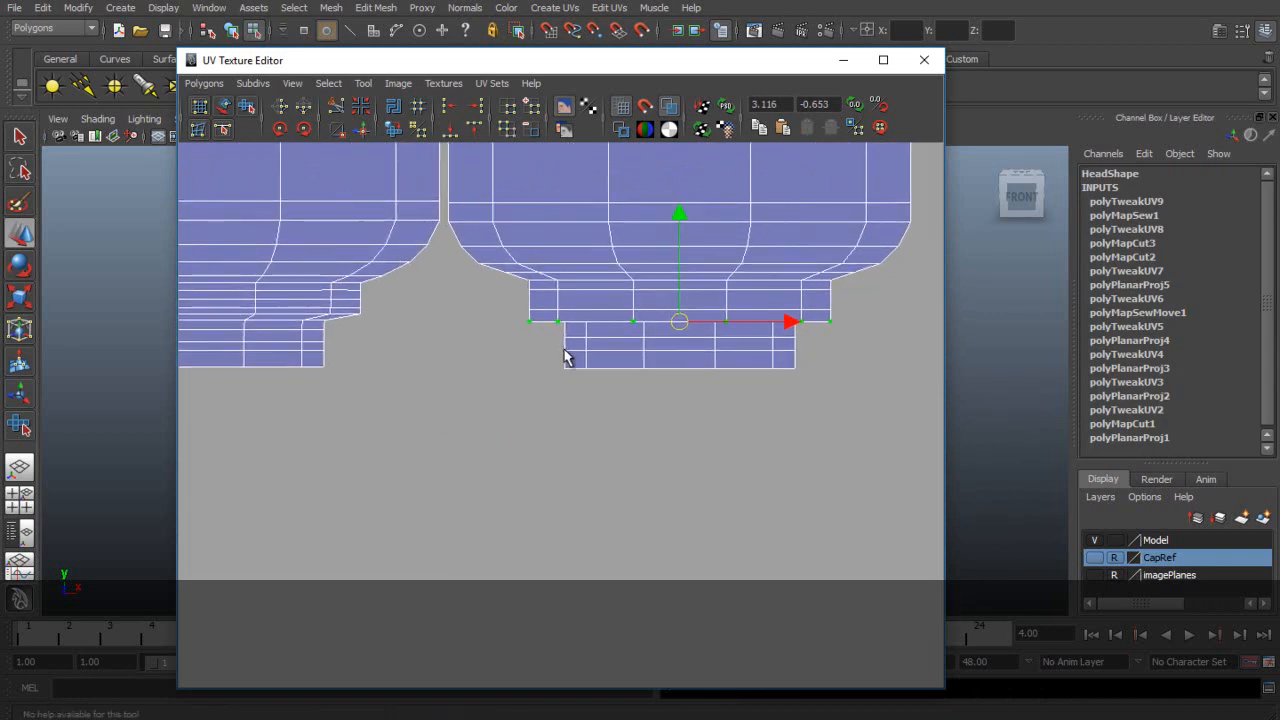
# - Try to move the UV row just above the bottom border of the second shell's upper base band up, and undo it
pyautogui.click(532, 310)
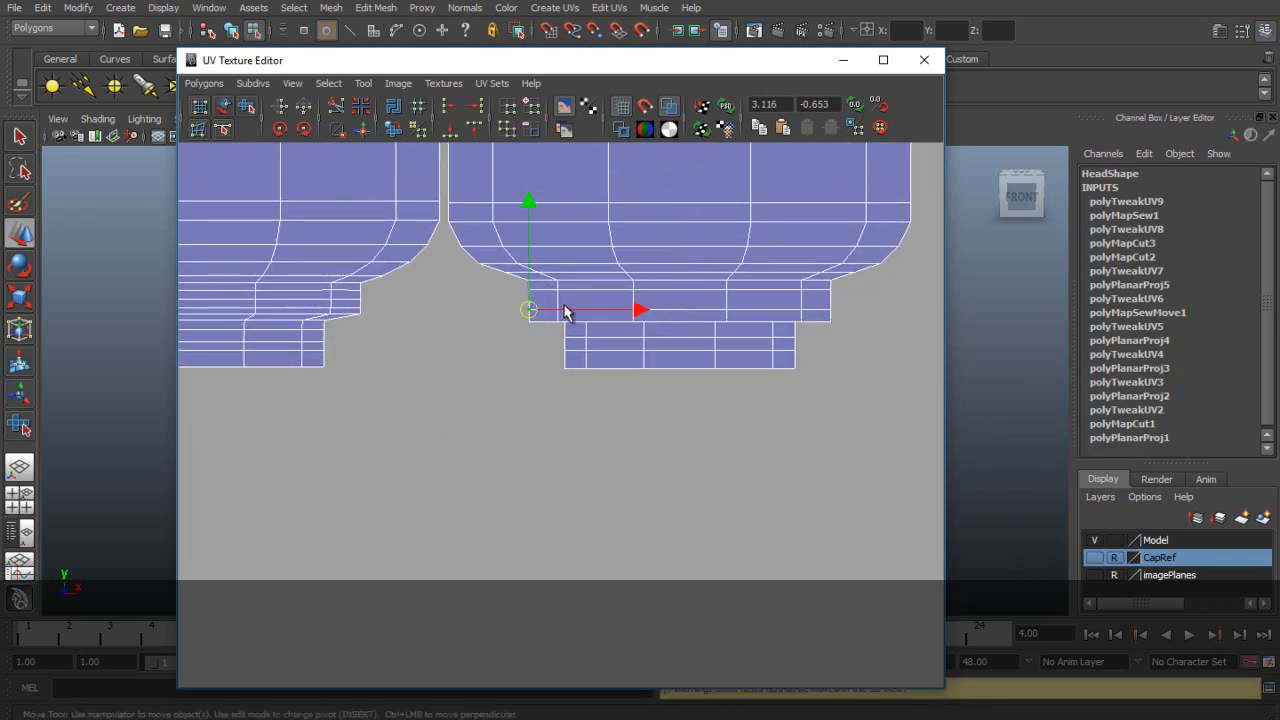
pyautogui.press('q')
pyautogui.keyDown('shift'); pyautogui.click(561, 312); pyautogui.keyUp('shift')
pyautogui.keyDown('shift'); pyautogui.click(636, 313); pyautogui.keyUp('shift')
pyautogui.keyDown('shift'); pyautogui.click(805, 311); pyautogui.keyUp('shift')
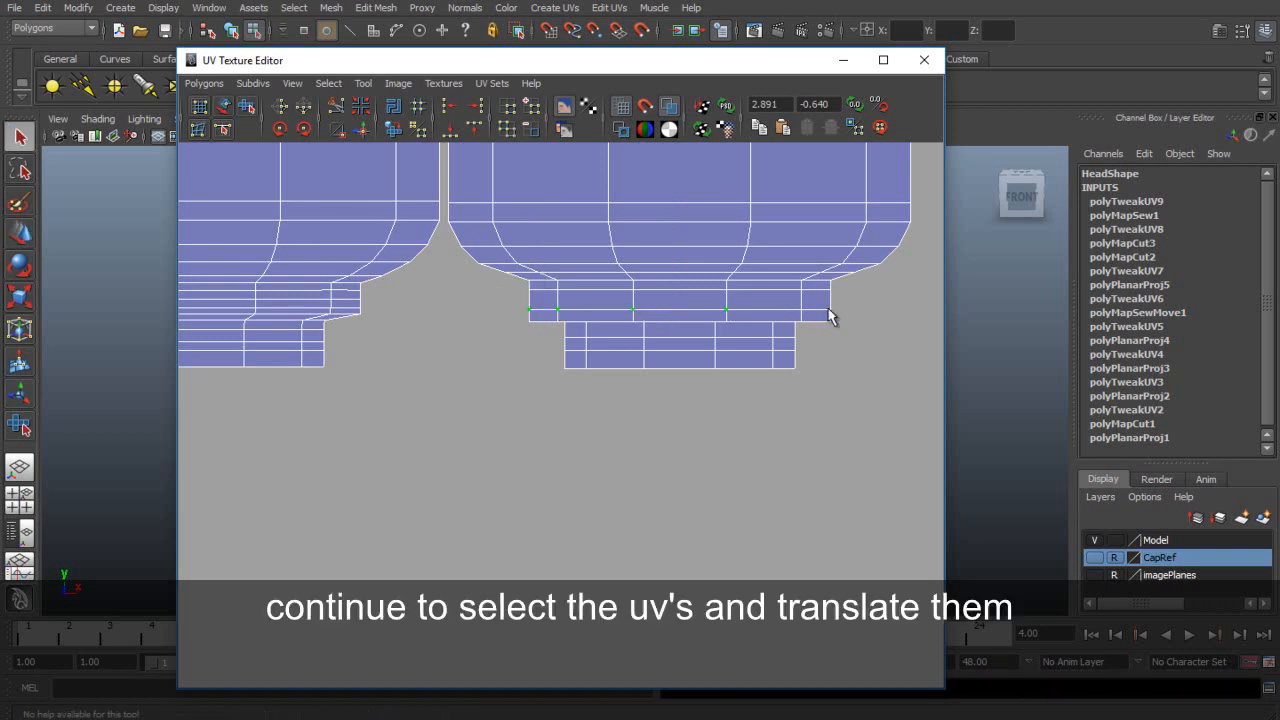
pyautogui.keyDown('shift'); pyautogui.click(833, 310); pyautogui.keyUp('shift')
pyautogui.press('w')
pyautogui.moveTo(686, 210); pyautogui.dragTo(688, 197)
pyautogui.hotkey('ctrl', 'z')
# - Select the overlapping bottom border UVs of the second shell's upper base band and move them slightly up
pyautogui.scroll(3, 532, 298)
pyautogui.moveTo(531, 305); pyautogui.dragTo(556, 289, button='middle')
pyautogui.press('q')
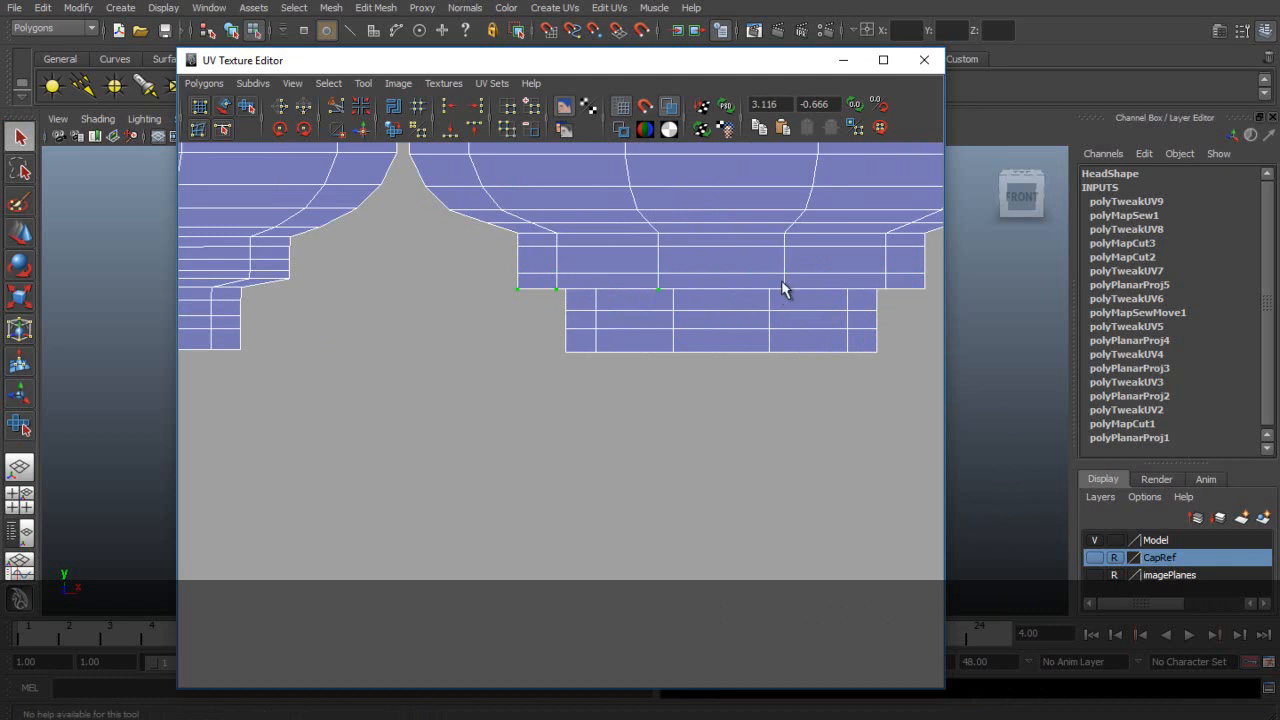
pyautogui.press('w')
pyautogui.moveTo(729, 197); pyautogui.dragTo(725, 190)
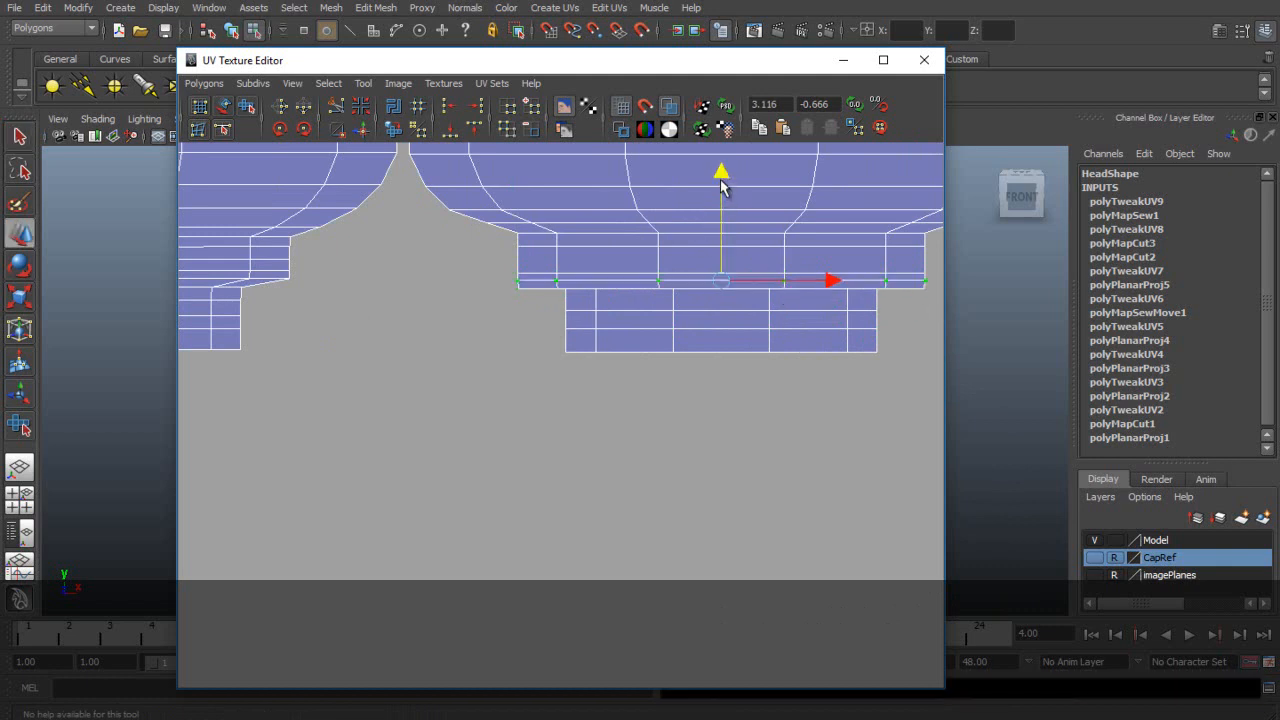
# - Select the lower inner UV row of the second shell's upper base band and move it slightly up
pyautogui.click(518, 270)
pyautogui.press('q')
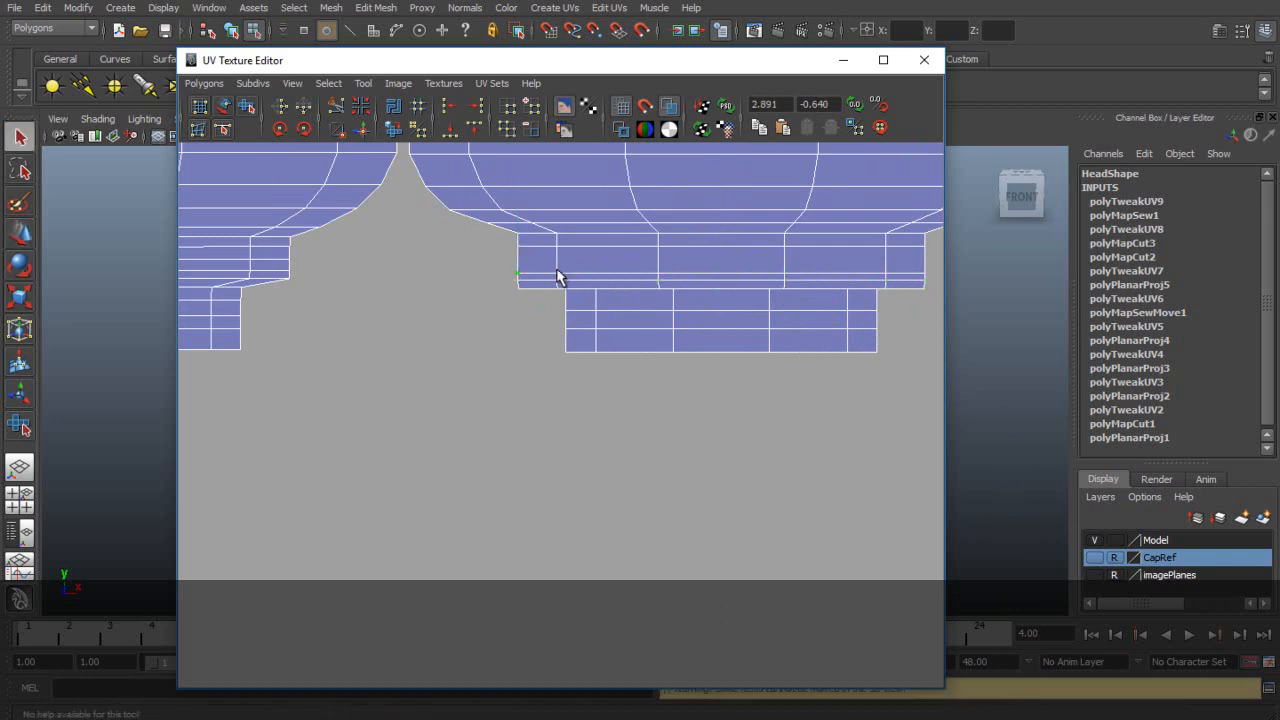
pyautogui.keyDown('shift'); pyautogui.click(557, 272); pyautogui.keyUp('shift')
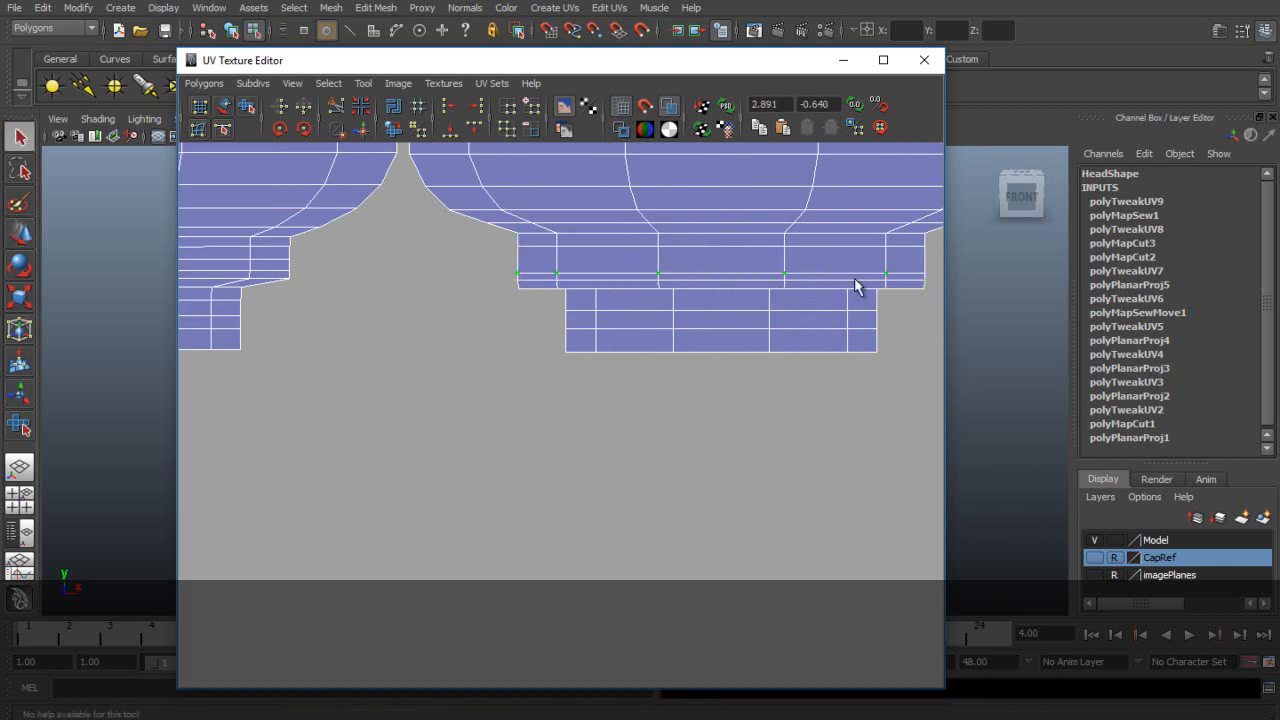
pyautogui.press('w')
pyautogui.moveTo(727, 176); pyautogui.dragTo(727, 171)
# - Select the upper inner UV row of the second shell's upper base band and move it slightly down
pyautogui.click(521, 252)
pyautogui.press('q')
pyautogui.keyDown('shift'); pyautogui.click(557, 250); pyautogui.keyUp('shift')
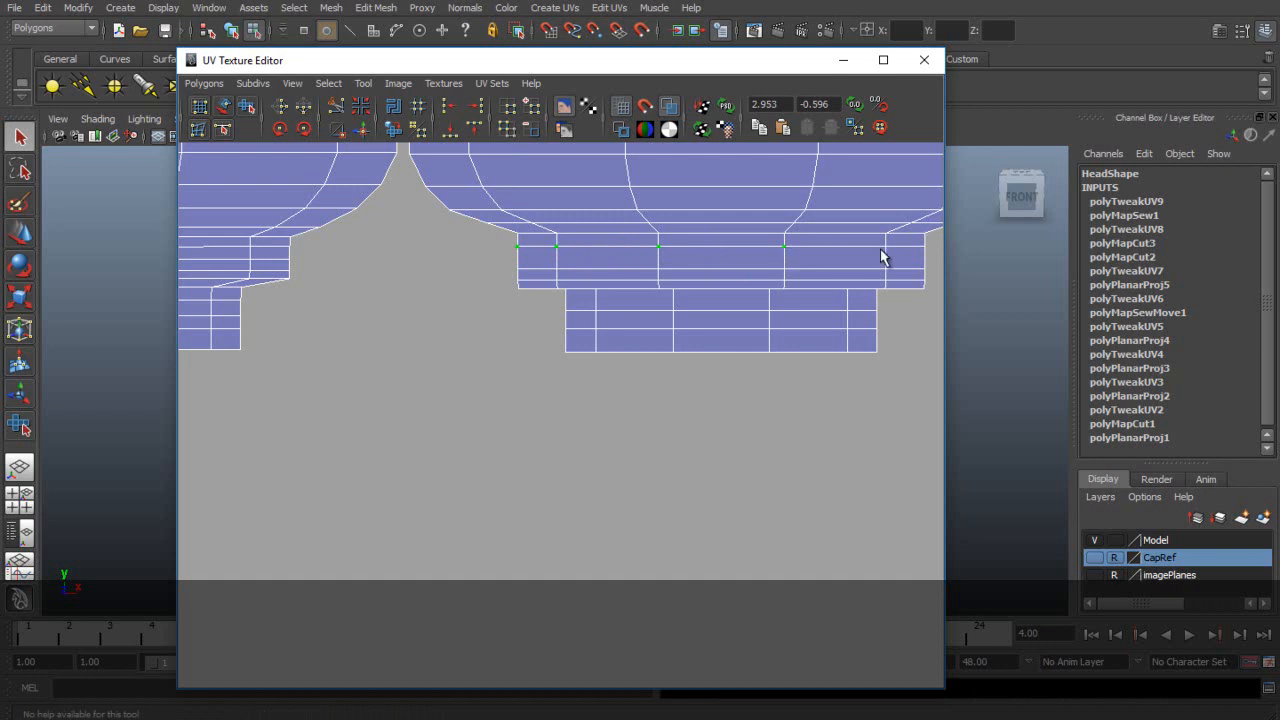
pyautogui.keyDown('shift'); pyautogui.click(923, 246); pyautogui.keyUp('shift')
pyautogui.press('w')
pyautogui.moveTo(727, 159); pyautogui.dragTo(727, 166)
# - Select the UV row where the second shell's upper base band meets the body and nudge it along V
pyautogui.click(519, 236)
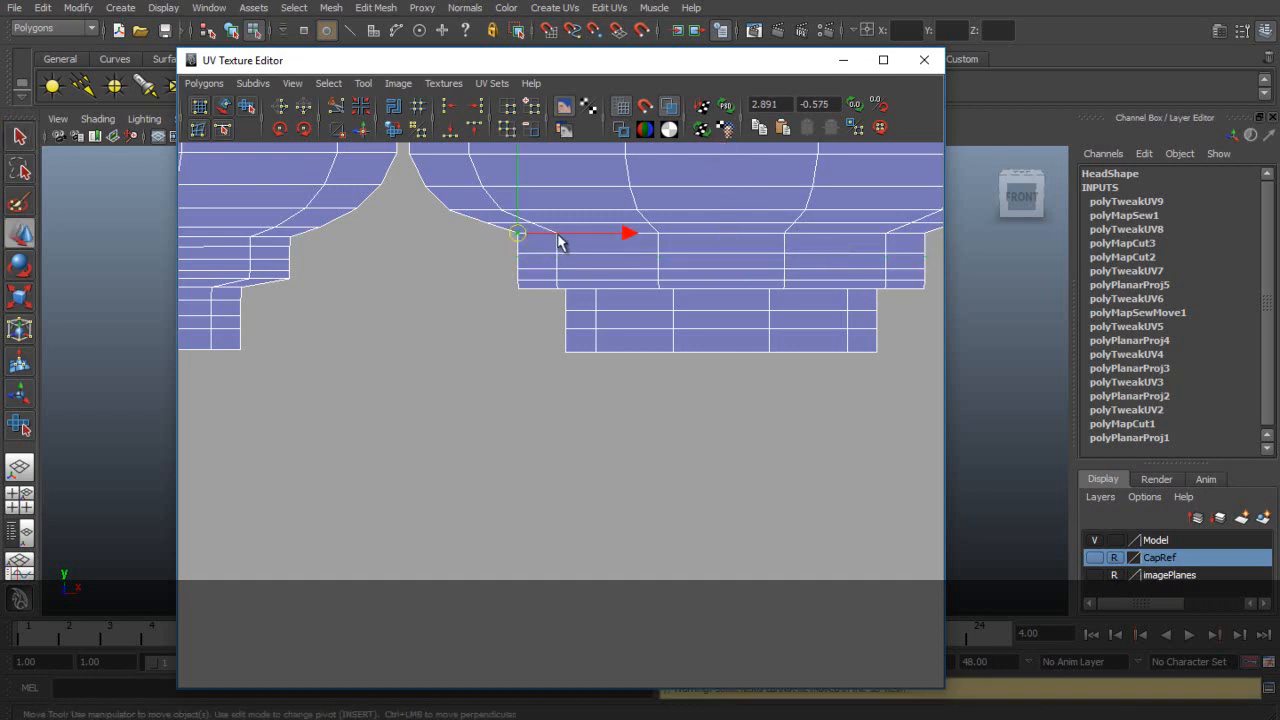
pyautogui.press('q')
pyautogui.keyDown('shift'); pyautogui.click(559, 238); pyautogui.keyUp('shift')
pyautogui.keyDown('shift'); pyautogui.click(885, 236); pyautogui.keyUp('shift')
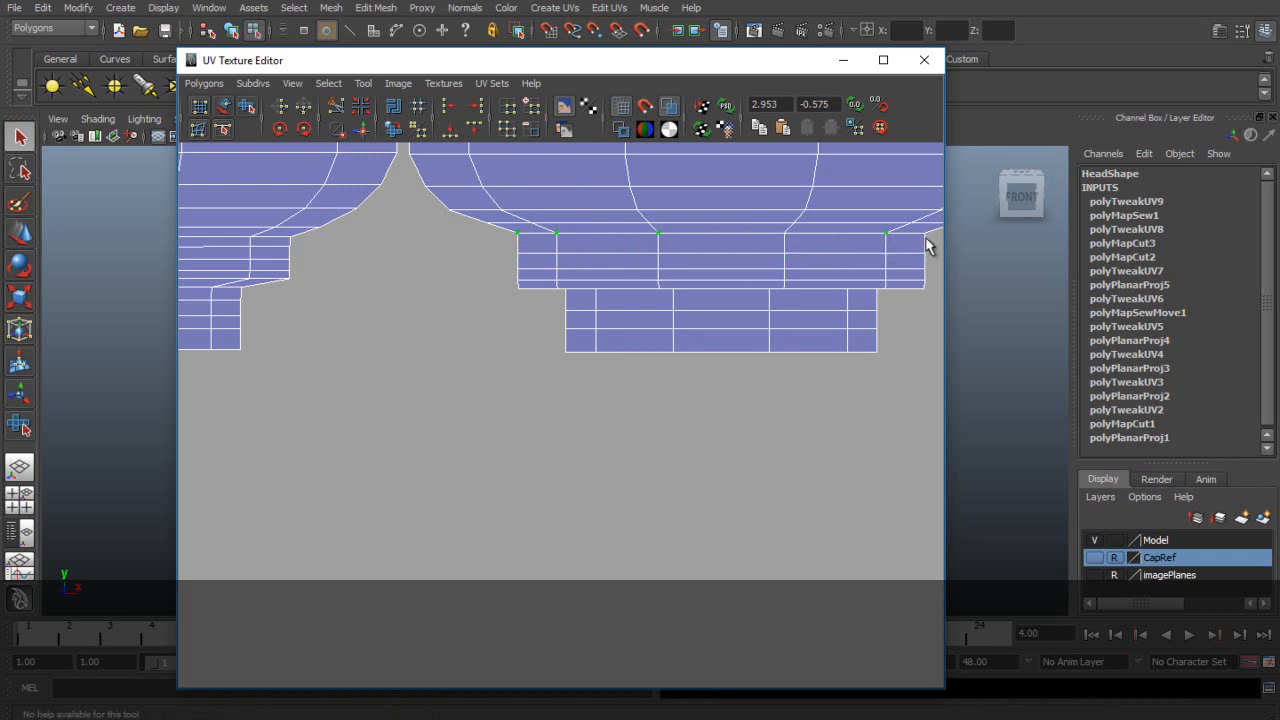
pyautogui.press('w')
pyautogui.moveTo(721, 189); pyautogui.dragTo(721, 191)
# - Select the overlapping top-row UVs of the second shell's lower base band and move them down
pyautogui.keyDown('alt'); pyautogui.moveTo(578, 286); pyautogui.dragTo(519, 272, button='middle'); pyautogui.keyUp('alt')
pyautogui.scroll(3, 524, 283)
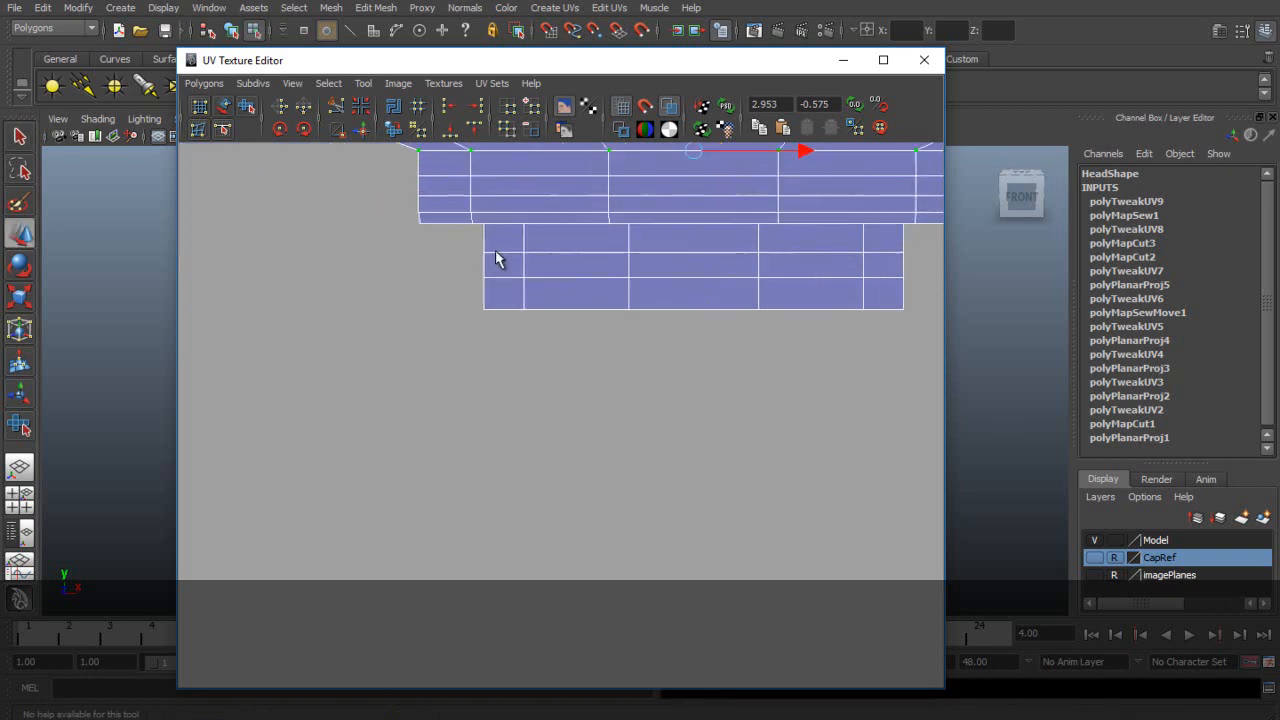
pyautogui.click(521, 225)
pyautogui.keyDown('shift'); pyautogui.click(482, 223); pyautogui.keyUp('shift')
pyautogui.press('q')
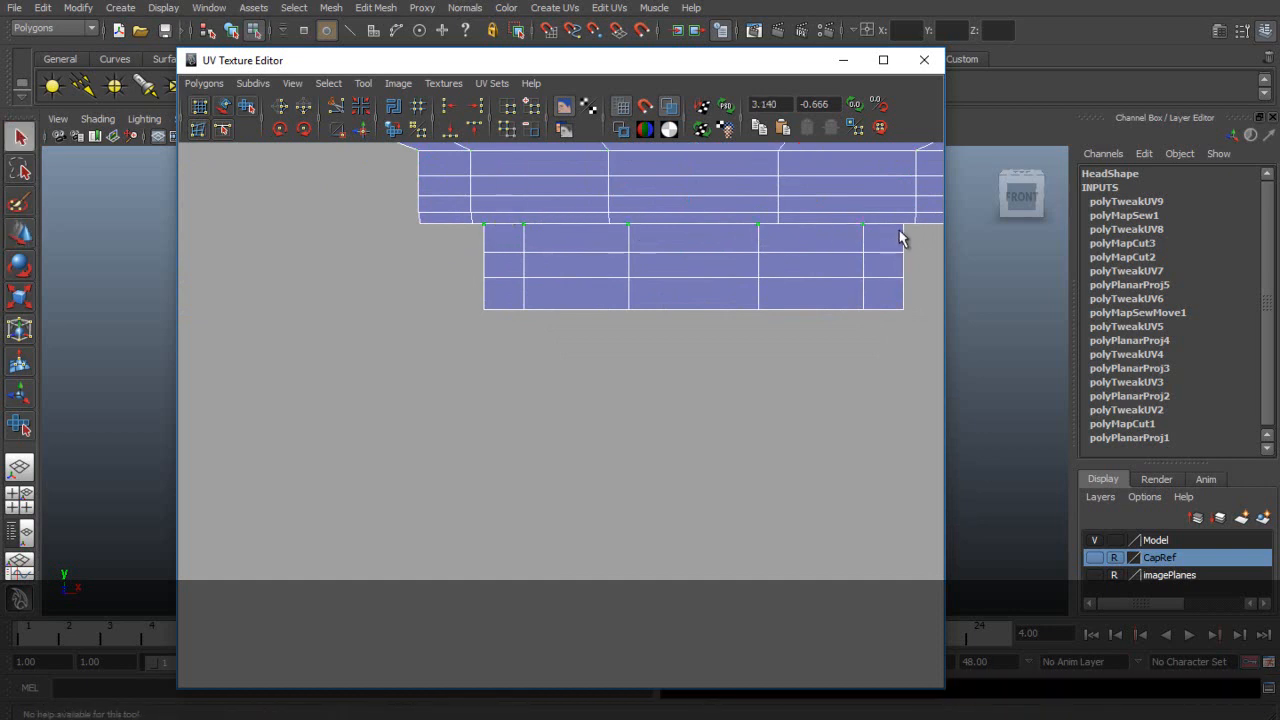
pyautogui.press('w')
pyautogui.moveTo(700, 167); pyautogui.dragTo(700, 178)
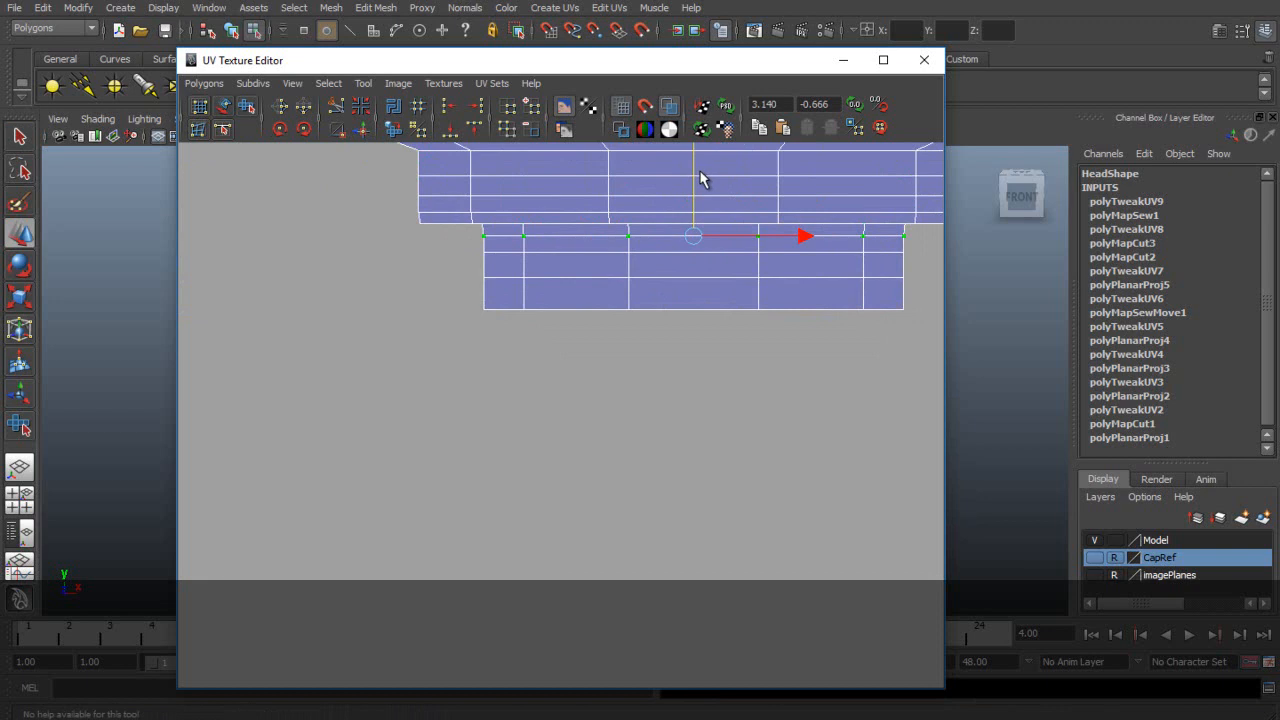
# - Move the inner UV rows of the second shell's lower base band down to even out their spacing
pyautogui.scroll(-3, 642, 270)
pyautogui.moveTo(561, 332); pyautogui.dragTo(779, 338)
pyautogui.moveTo(637, 234); pyautogui.dragTo(637, 236)
pyautogui.moveTo(510, 320); pyautogui.dragTo(545, 313)
pyautogui.keyDown('shift'); pyautogui.click(514, 309); pyautogui.keyUp('shift')
pyautogui.moveTo(640, 201); pyautogui.dragTo(643, 204)
# - Try to raise the UVs where the second shell's two base bands meet, and undo the move
pyautogui.keyDown('alt'); pyautogui.moveTo(430, 287); pyautogui.dragTo(502, 290, button='middle'); pyautogui.keyUp('alt')
pyautogui.scroll(2, 567, 307)
pyautogui.click(543, 262)
pyautogui.press('q')
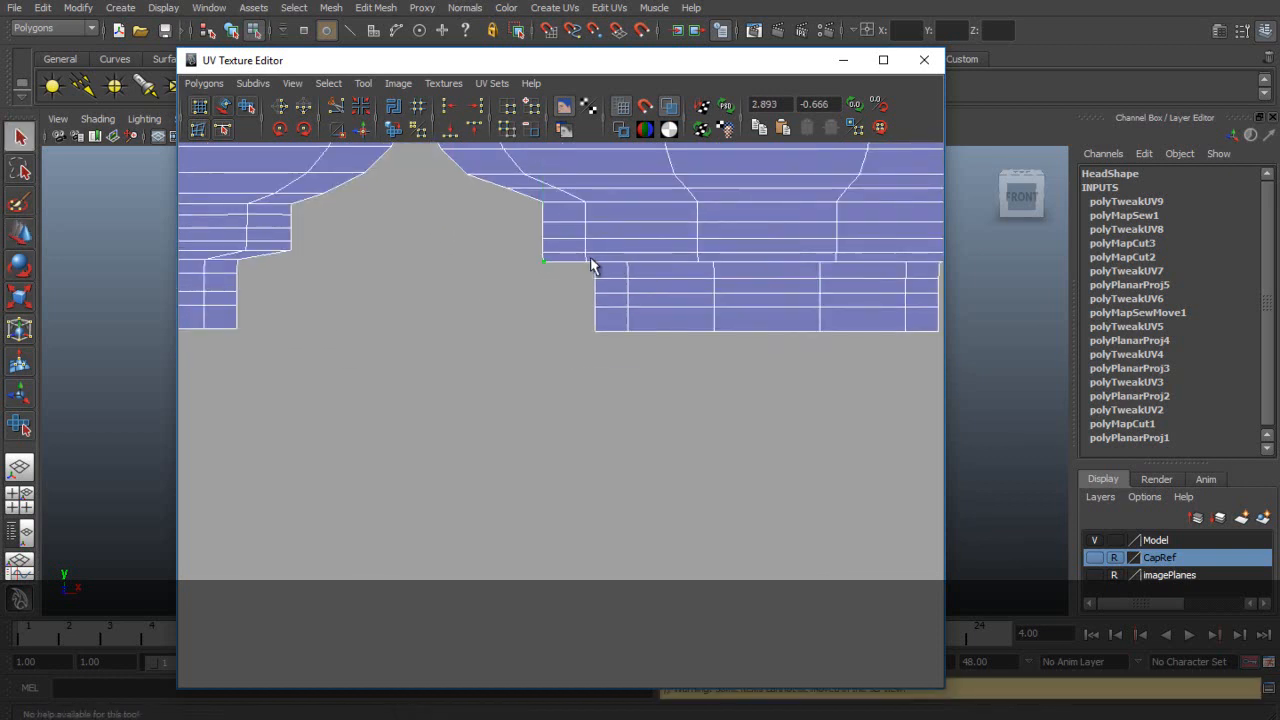
pyautogui.press('w')
pyautogui.moveTo(586, 163); pyautogui.dragTo(590, 157)
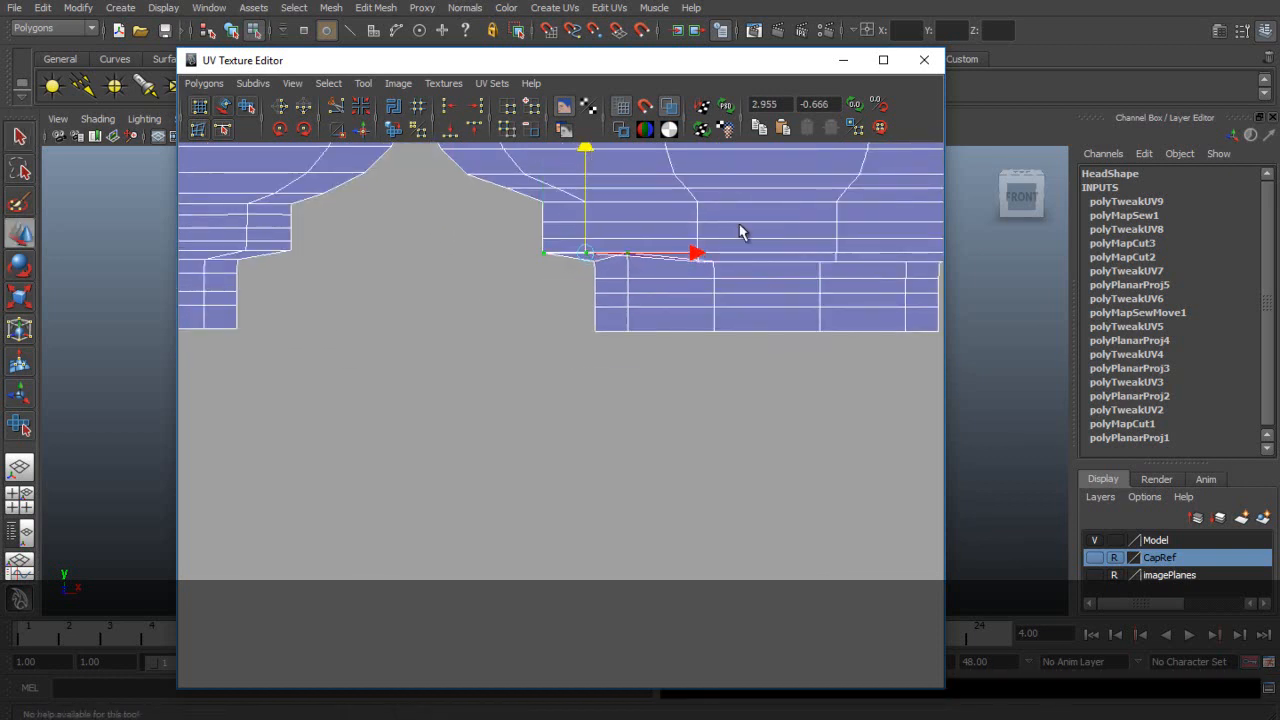
pyautogui.keyDown('alt'); pyautogui.moveTo(712, 304); pyautogui.dragTo(641, 395, button='middle'); pyautogui.keyUp('alt')
pyautogui.scroll(4, 641, 395)
pyautogui.hotkey('ctrl', 'z')
# - Move the first three top border UVs of the second shell's lower base band down one by one
pyautogui.press('q')
pyautogui.click(484, 285)
pyautogui.press('w')
pyautogui.moveTo(483, 187); pyautogui.dragTo(487, 184)
pyautogui.moveTo(553, 285); pyautogui.dragTo(622, 287)
pyautogui.click(555, 190)
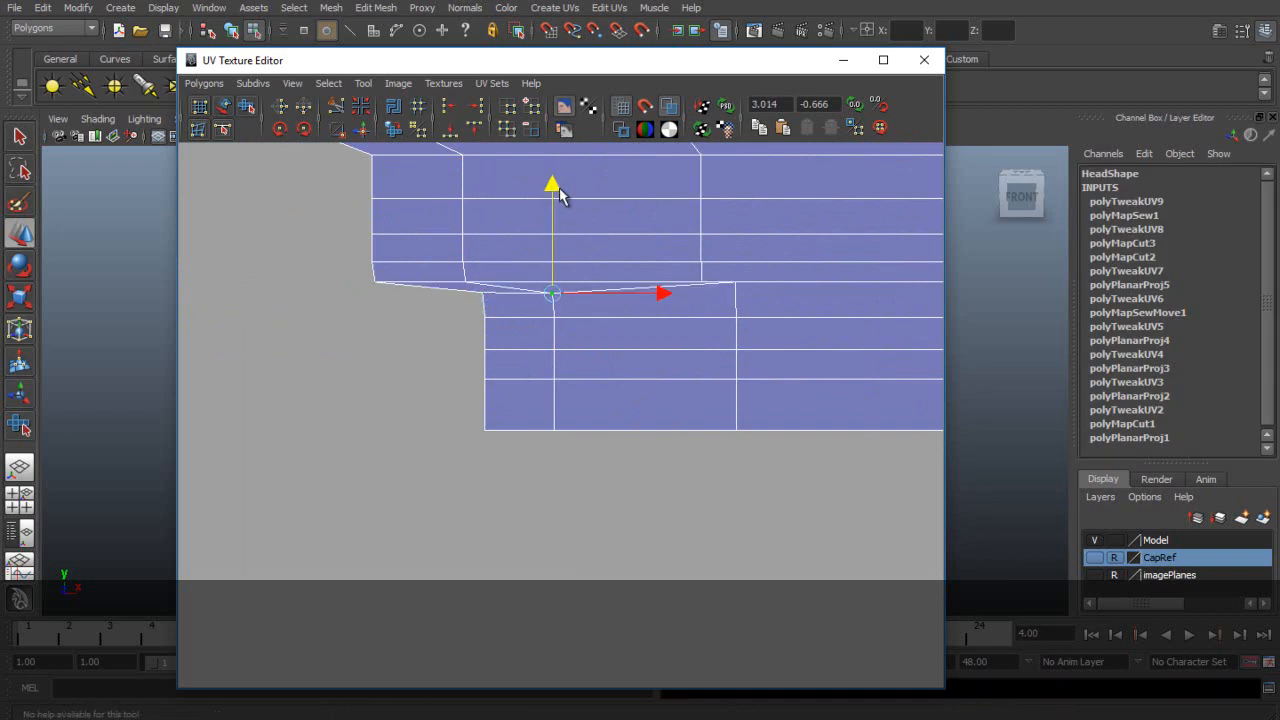
pyautogui.click(736, 283)
pyautogui.moveTo(737, 173); pyautogui.dragTo(737, 188)
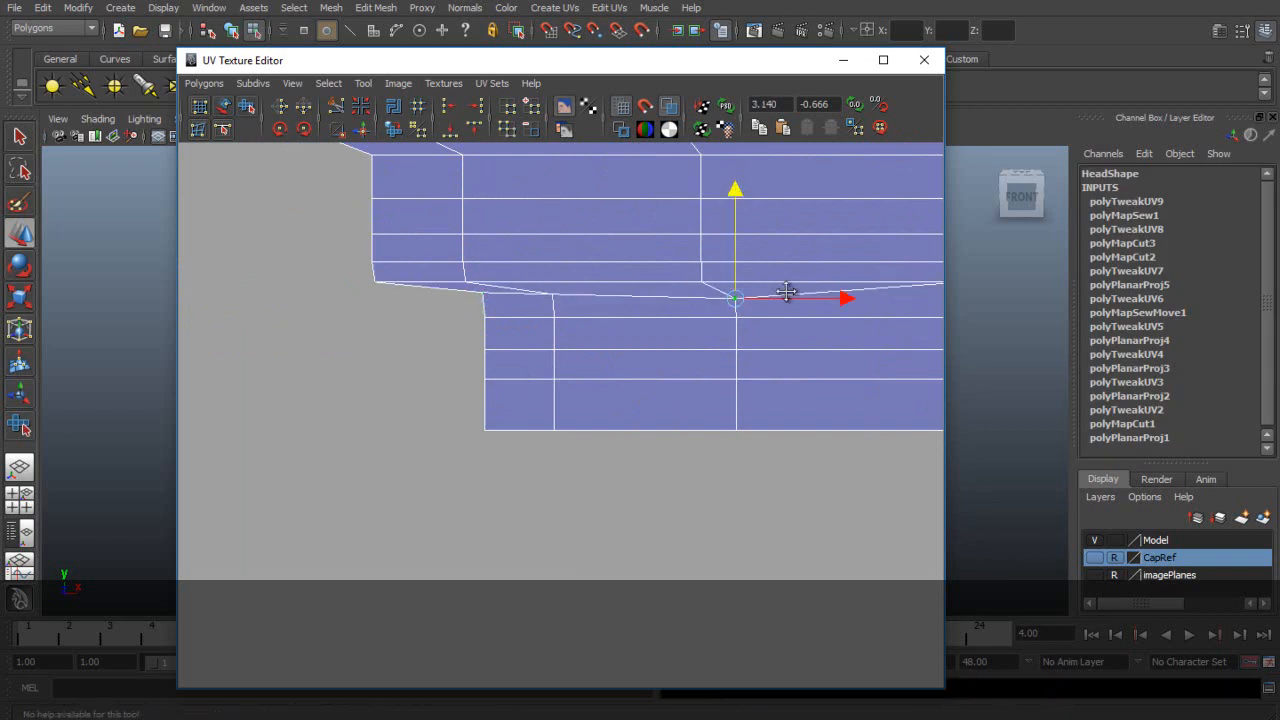
# - Move the last three top border UVs of the second shell's lower base band down in line with the others
pyautogui.keyDown('alt'); pyautogui.moveTo(890, 279); pyautogui.dragTo(551, 287, button='middle'); pyautogui.keyUp('alt')
pyautogui.click(623, 288)
pyautogui.moveTo(624, 182); pyautogui.dragTo(626, 199)
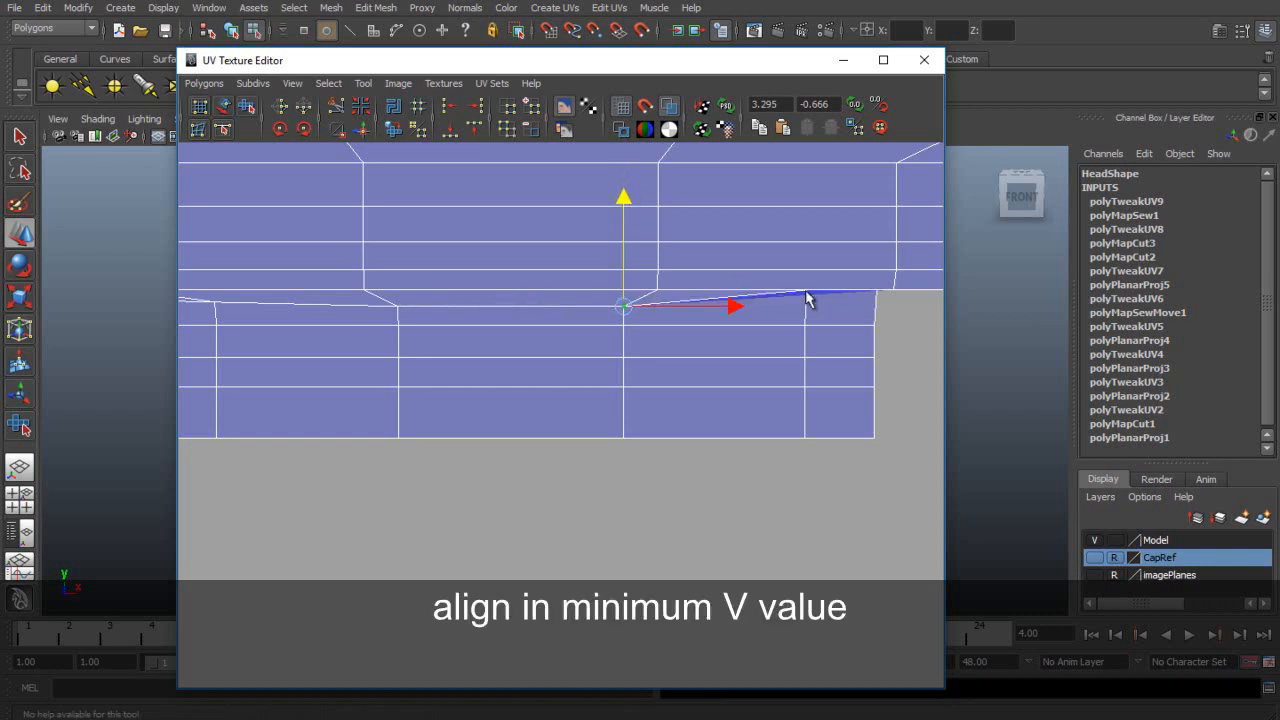
pyautogui.click(807, 291)
pyautogui.keyDown('shift'); pyautogui.click(876, 290); pyautogui.keyUp('shift')
pyautogui.moveTo(841, 183); pyautogui.dragTo(845, 199)
# - Select the whole top UV row of the second shell's lower base band and align it to minimum V
pyautogui.keyDown('alt'); pyautogui.moveTo(785, 228); pyautogui.dragTo(422, 342, button='right'); pyautogui.keyUp('alt')
pyautogui.keyDown('alt'); pyautogui.moveTo(422, 344); pyautogui.dragTo(529, 340, button='middle'); pyautogui.keyUp('alt')
pyautogui.keyDown('alt'); pyautogui.moveTo(594, 309); pyautogui.dragTo(680, 330, button='right'); pyautogui.keyUp('alt')
pyautogui.moveTo(537, 341); pyautogui.dragTo(925, 357)
pyautogui.click(452, 131)
# - Shift the UV rows of the second shell's upper base band along V for even spacing and raise its bottom row
pyautogui.keyDown('alt'); pyautogui.moveTo(556, 262); pyautogui.dragTo(508, 266, button='right'); pyautogui.keyUp('alt')
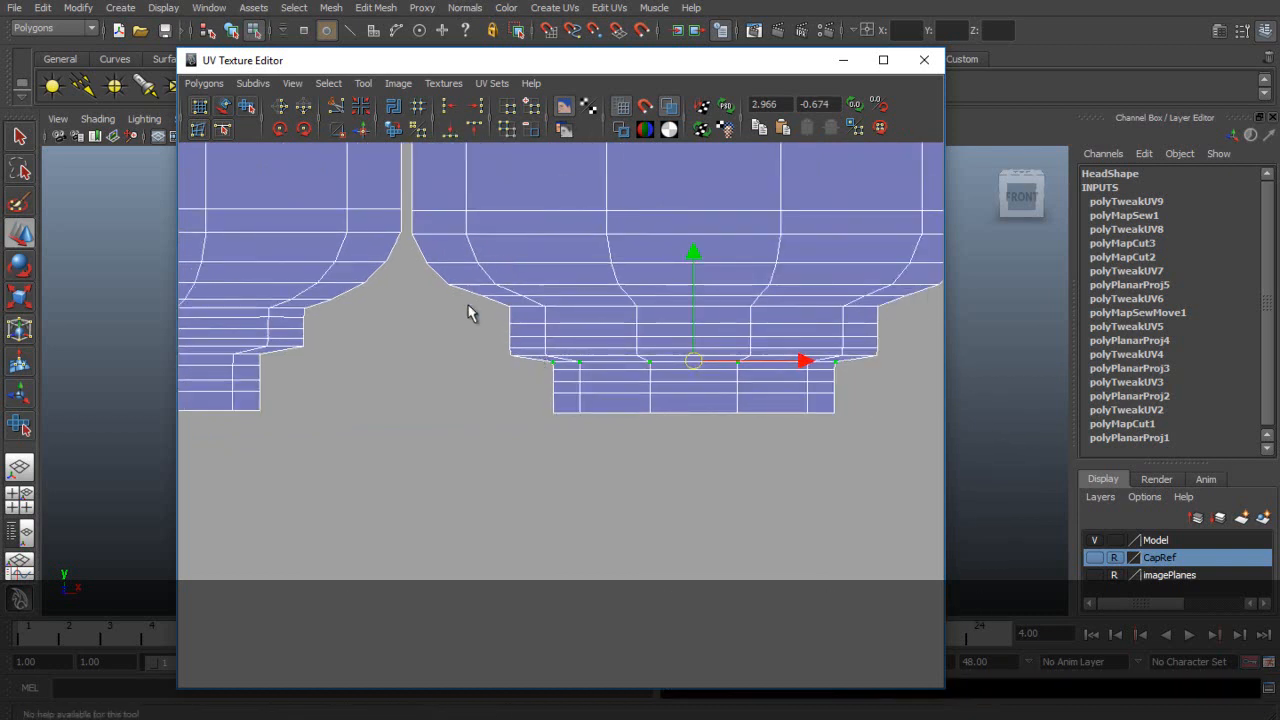
pyautogui.moveTo(697, 224)
pyautogui.mouseDown()
pyautogui.moveTo(697, 212)
pyautogui.moveTo(694, 234)
pyautogui.moveTo(694, 220)
pyautogui.mouseUp()
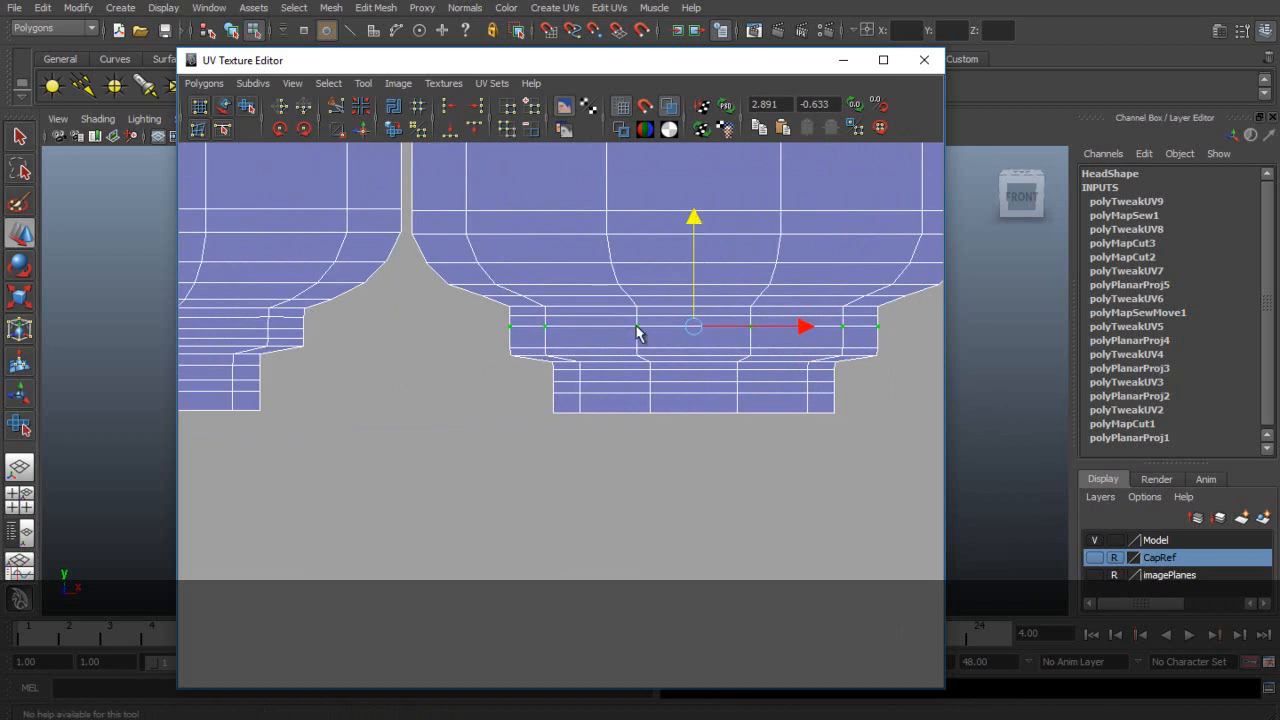
pyautogui.moveTo(694, 217); pyautogui.dragTo(693, 232)
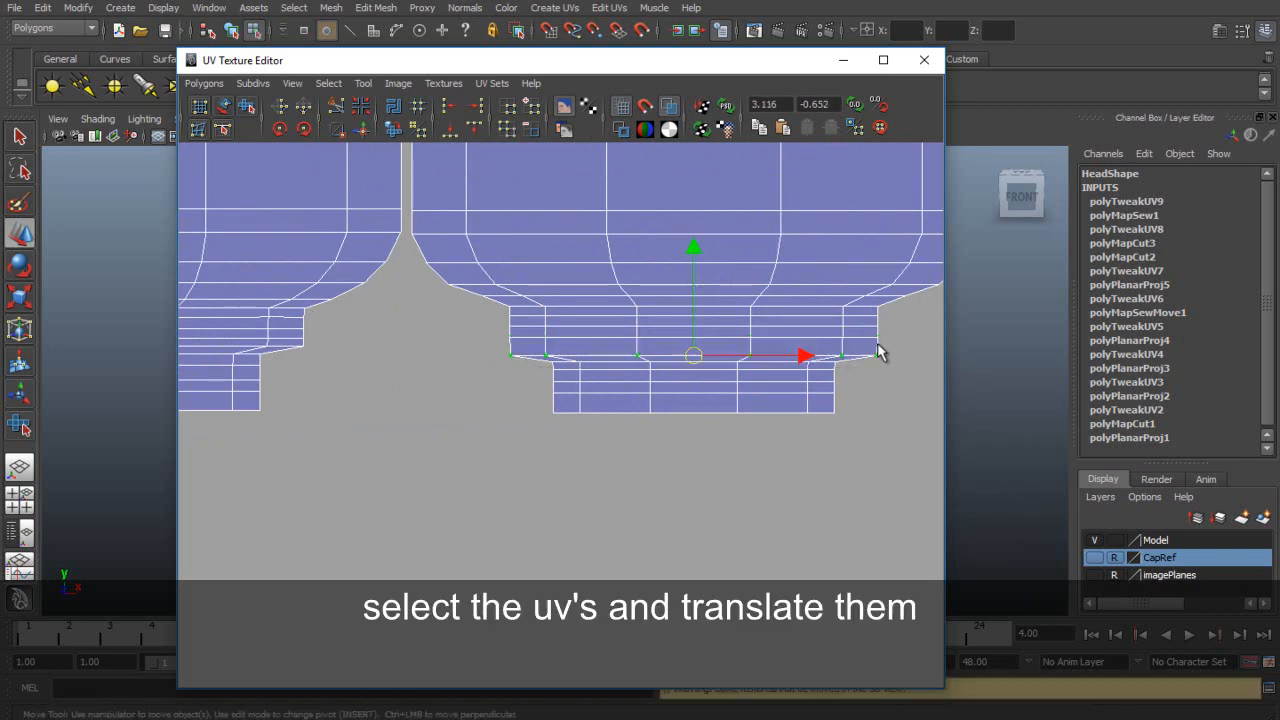
pyautogui.moveTo(691, 238); pyautogui.dragTo(696, 248)
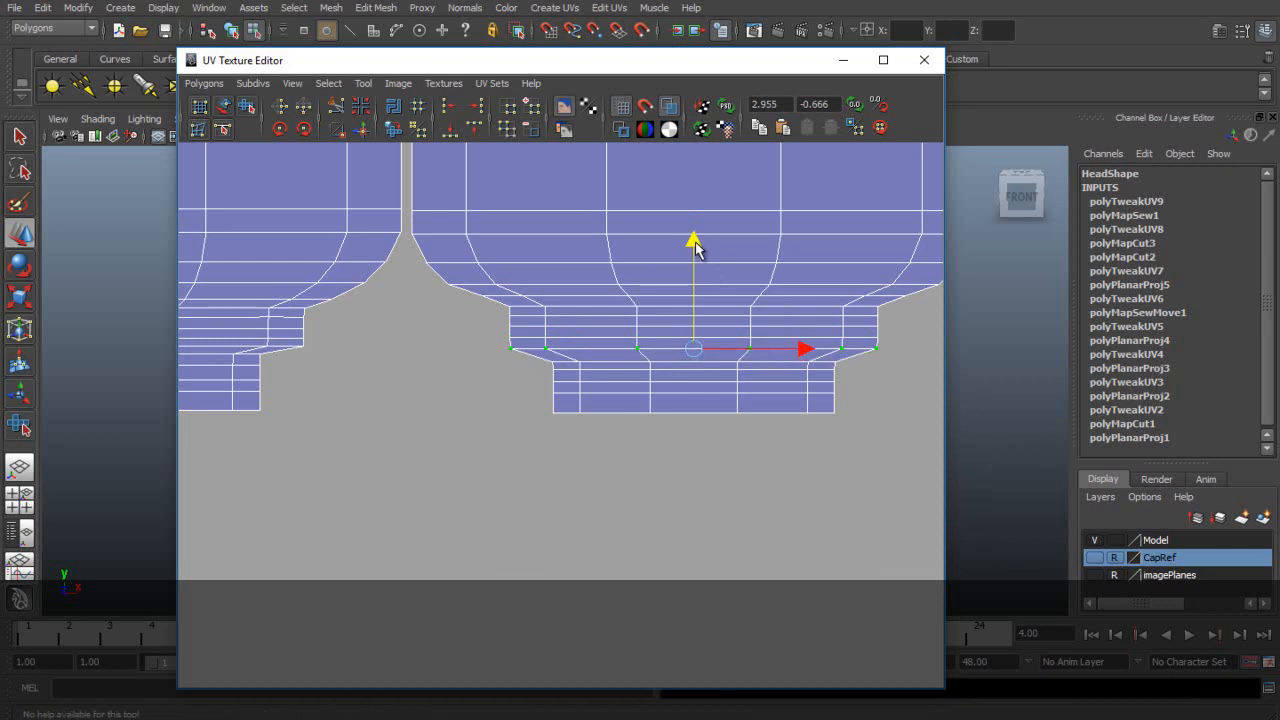
# - Select all UVs of the second shell's lower base band, move them slightly up and clear the selection
pyautogui.moveTo(537, 355); pyautogui.dragTo(903, 467)
pyautogui.moveTo(693, 279); pyautogui.dragTo(690, 274)
pyautogui.click(627, 411)
pyautogui.scroll(-4, 600, 392)
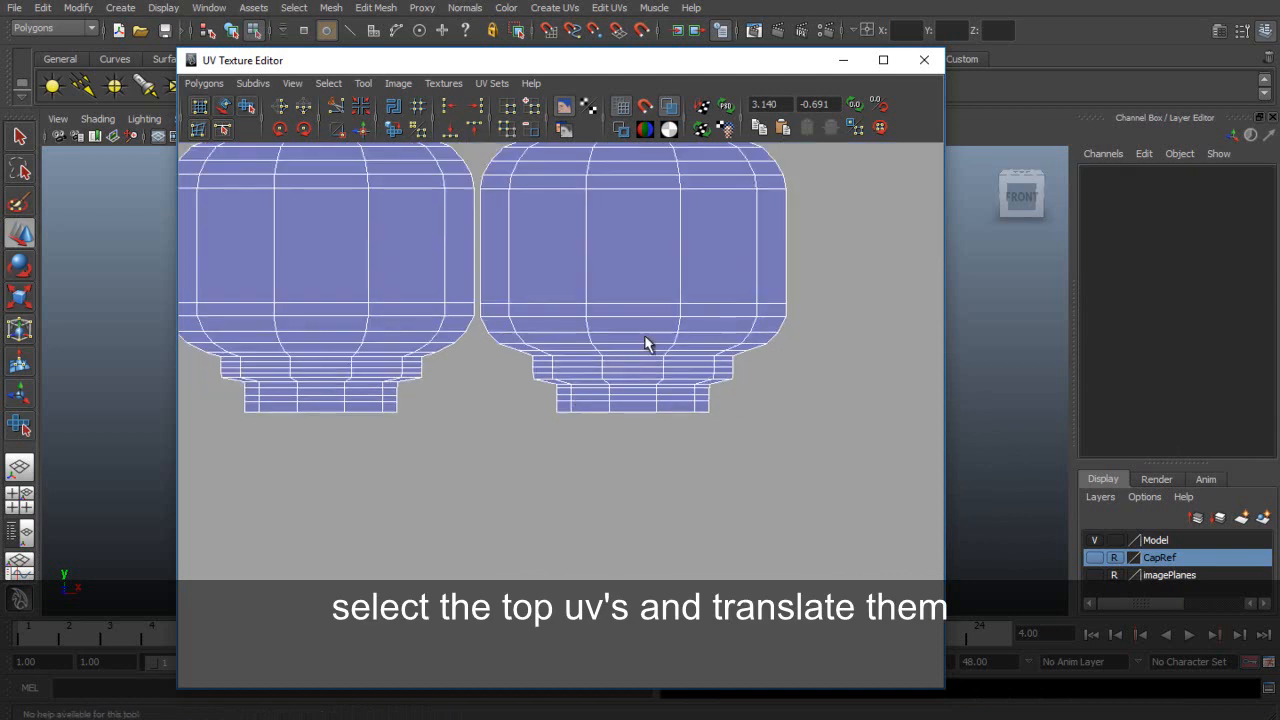
# - Raise the UV row at the base of the second shell's top band and its neighbouring rows along V
pyautogui.press('q')
pyautogui.scroll(-3, 684, 312)
pyautogui.keyDown('alt'); pyautogui.moveTo(628, 278); pyautogui.dragTo(607, 440, button='middle'); pyautogui.keyUp('alt')
pyautogui.scroll(5, 607, 440)
pyautogui.keyDown('alt'); pyautogui.moveTo(590, 352); pyautogui.dragTo(698, 280, button='middle'); pyautogui.keyUp('alt')
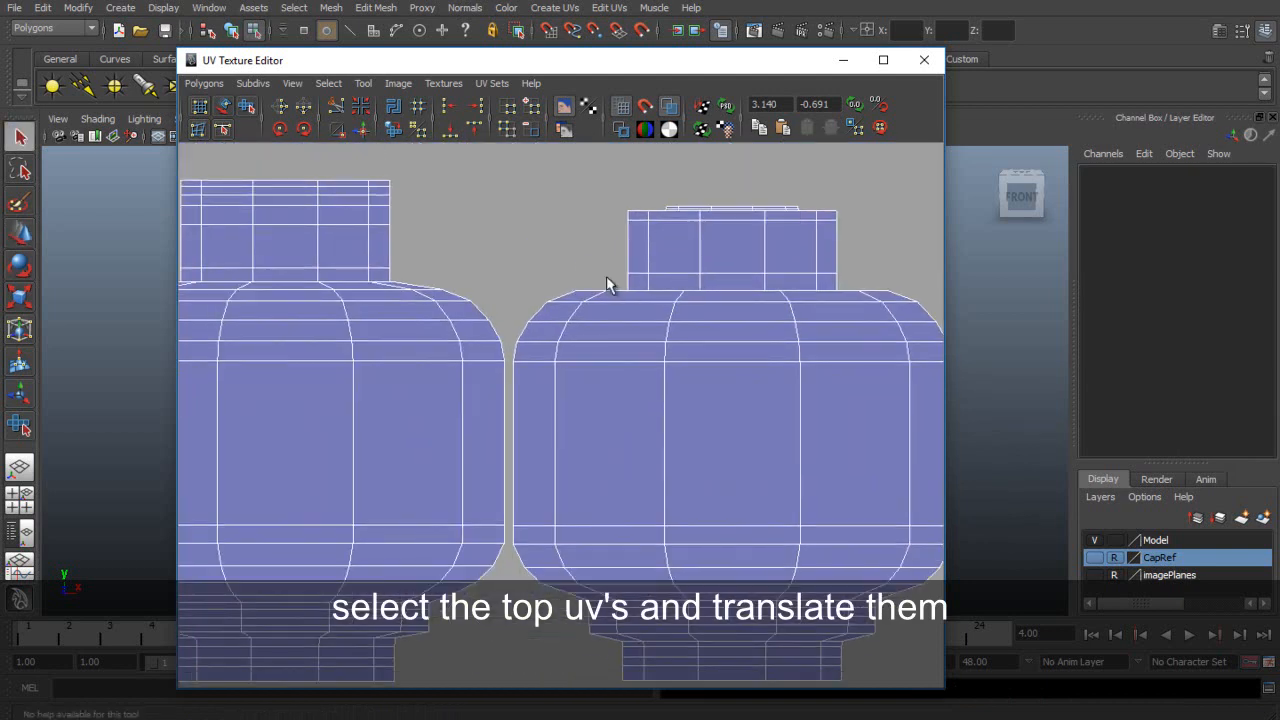
pyautogui.moveTo(602, 289); pyautogui.dragTo(621, 287, button='right')
pyautogui.moveTo(617, 285); pyautogui.dragTo(654, 297)
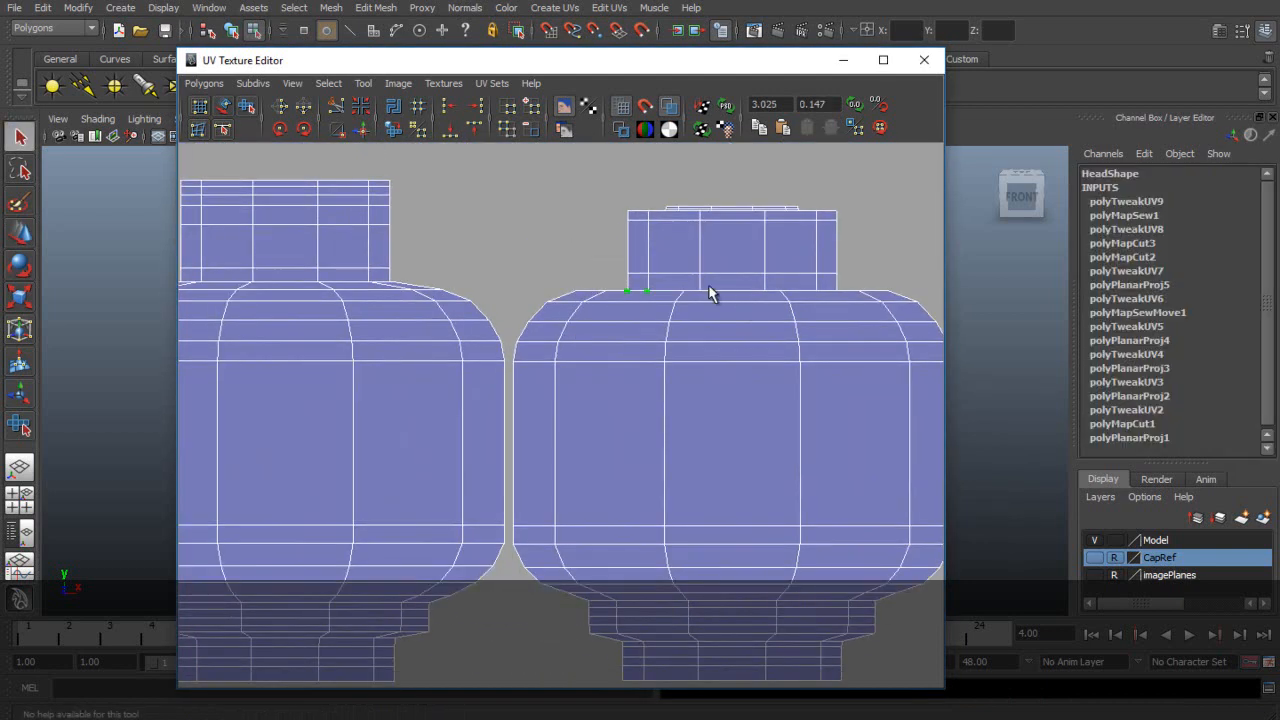
pyautogui.press('w')
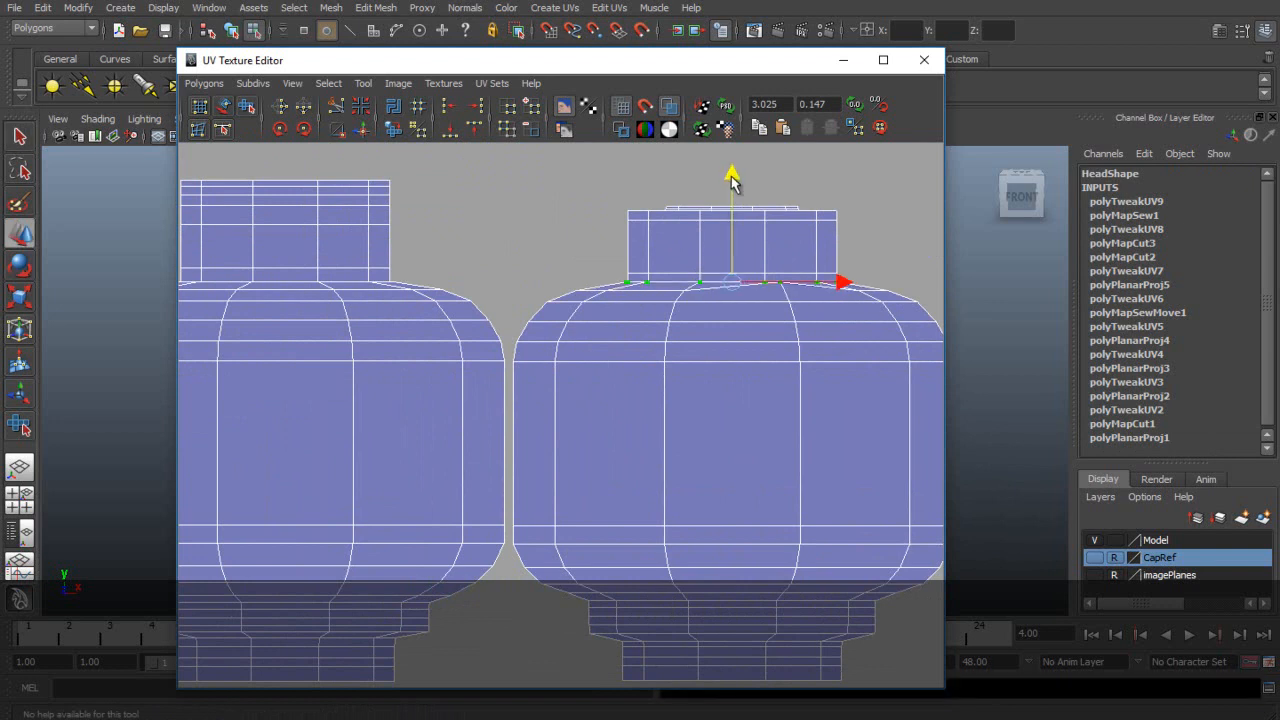
pyautogui.scroll(3, 727, 262)
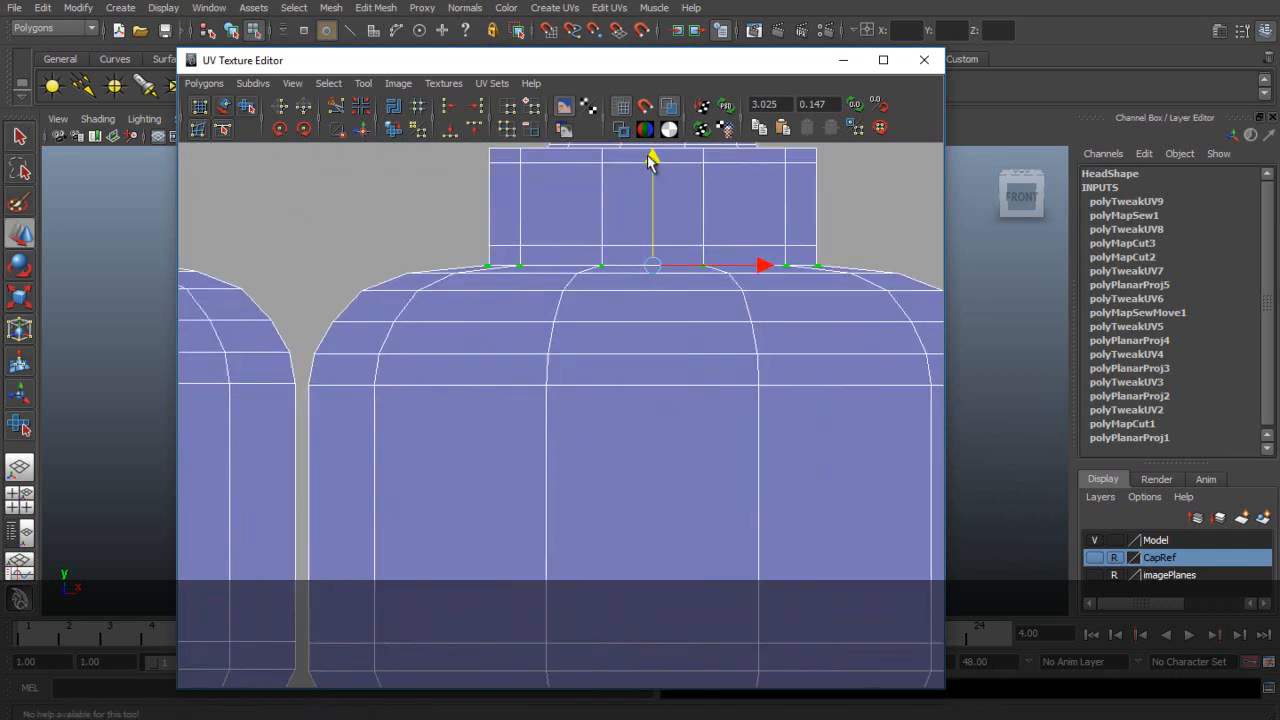
pyautogui.scroll(-3, 651, 160)
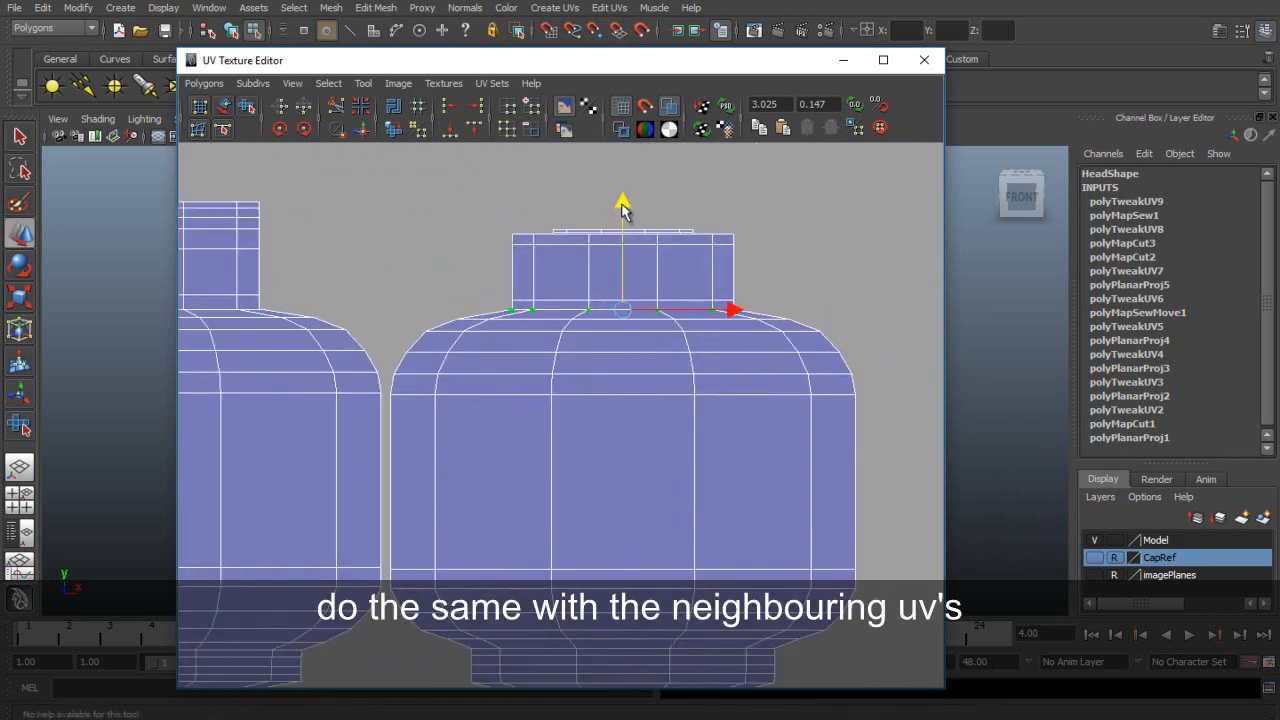
pyautogui.moveTo(787, 310); pyautogui.dragTo(787, 310)
pyautogui.moveTo(622, 200); pyautogui.dragTo(622, 157)
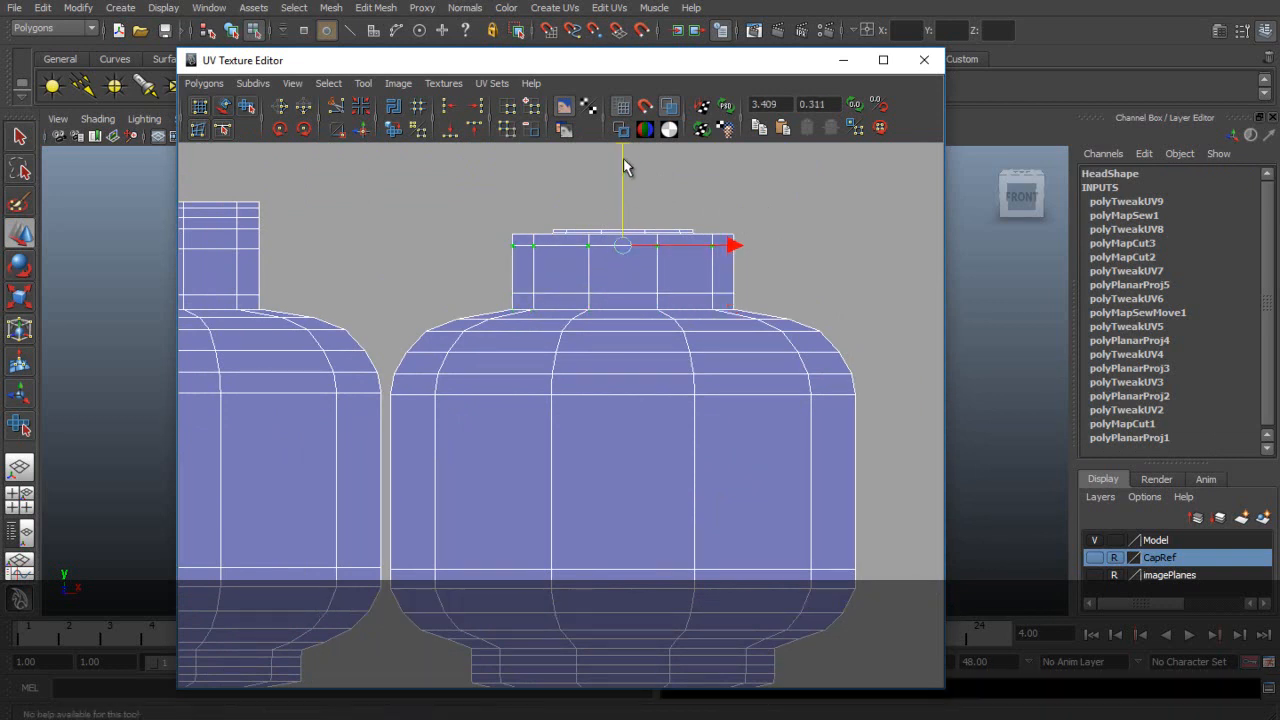
# - Select the top UV row of the narrow band overlapping the second shell's top band and raise it clear along V
pyautogui.keyDown('alt'); pyautogui.moveTo(608, 222); pyautogui.dragTo(579, 343, button='middle'); pyautogui.keyUp('alt')
pyautogui.scroll(3, 635, 284)
pyautogui.scroll(-2, 512, 350)
pyautogui.scroll(3, 530, 300)
pyautogui.moveTo(515, 282); pyautogui.dragTo(843, 303)
pyautogui.moveTo(687, 196); pyautogui.dragTo(688, 133)
pyautogui.scroll(-3, 693, 178)
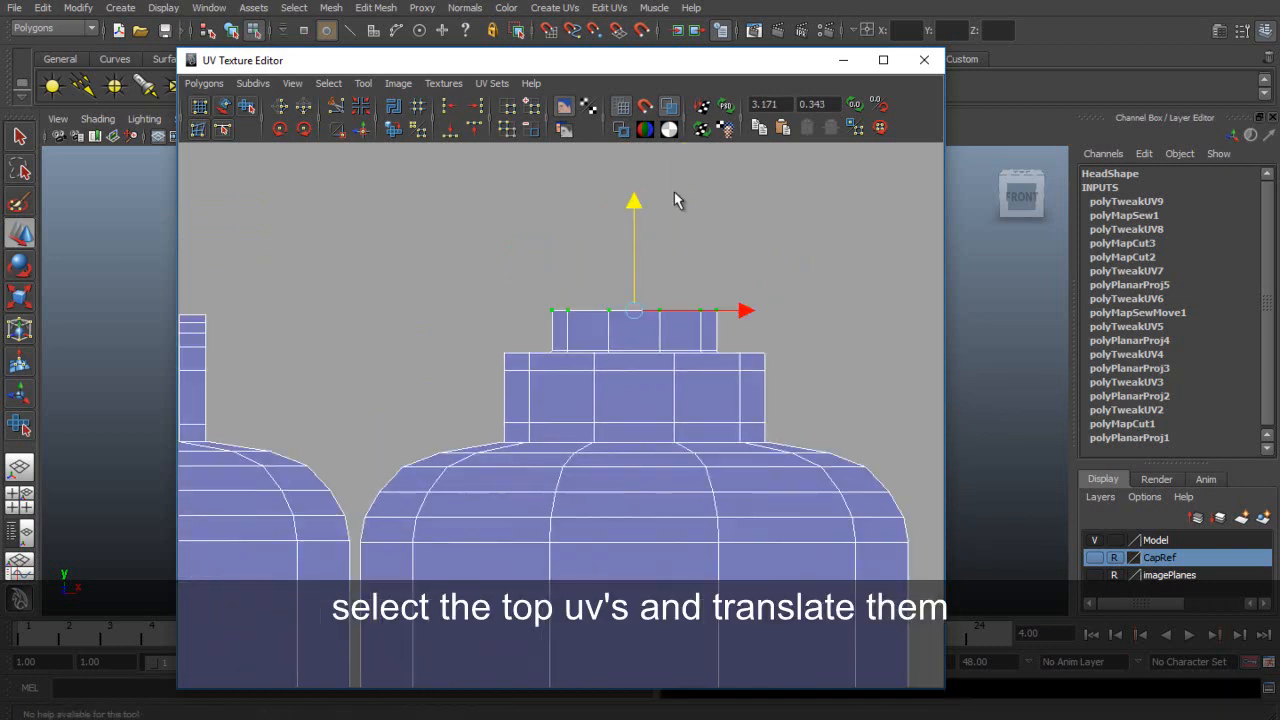
# - Raise the next two UV rows of the second shell's narrow band along V so they sit apart above the wide band
pyautogui.scroll(3, 572, 335)
pyautogui.moveTo(836, 320); pyautogui.dragTo(838, 321)
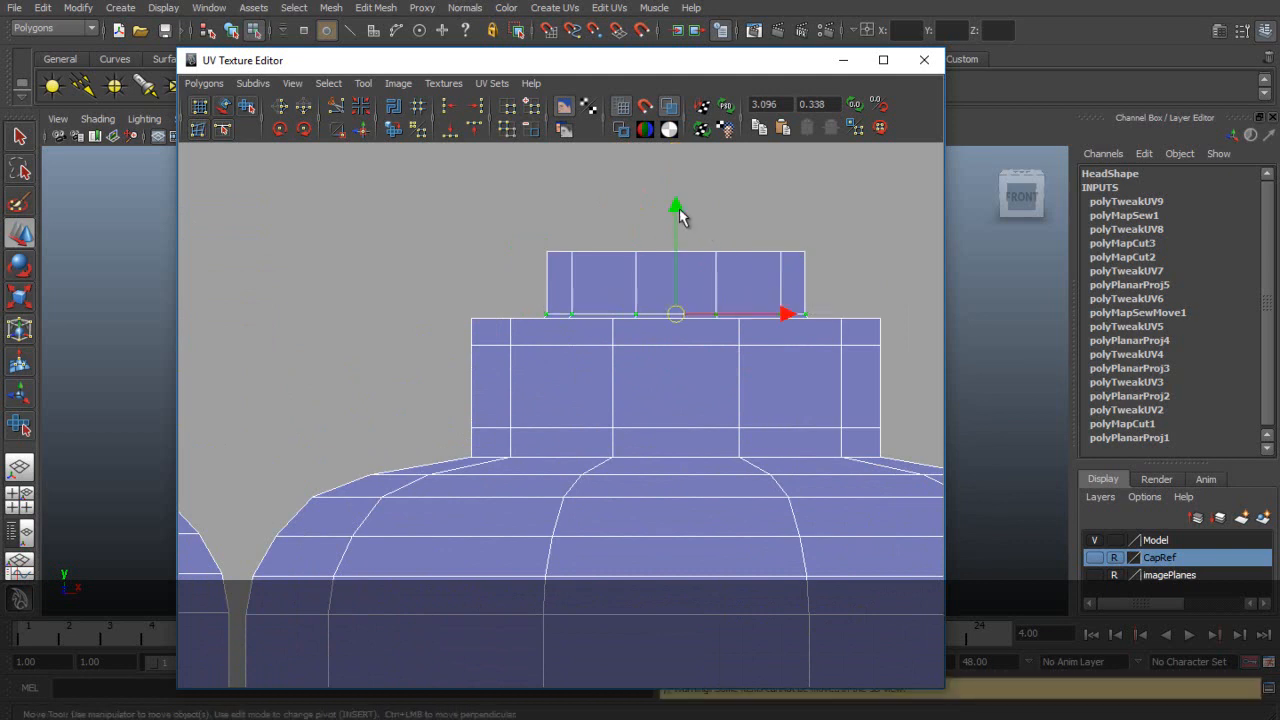
pyautogui.moveTo(676, 218); pyautogui.dragTo(677, 178)
pyautogui.scroll(-3, 620, 235)
pyautogui.scroll(2, 581, 253)
pyautogui.moveTo(539, 341); pyautogui.dragTo(688, 354)
pyautogui.keyDown('shift'); pyautogui.moveTo(706, 336); pyautogui.dragTo(747, 355); pyautogui.keyUp('shift')
pyautogui.moveTo(643, 243); pyautogui.dragTo(642, 231)
pyautogui.scroll(-3, 620, 245)
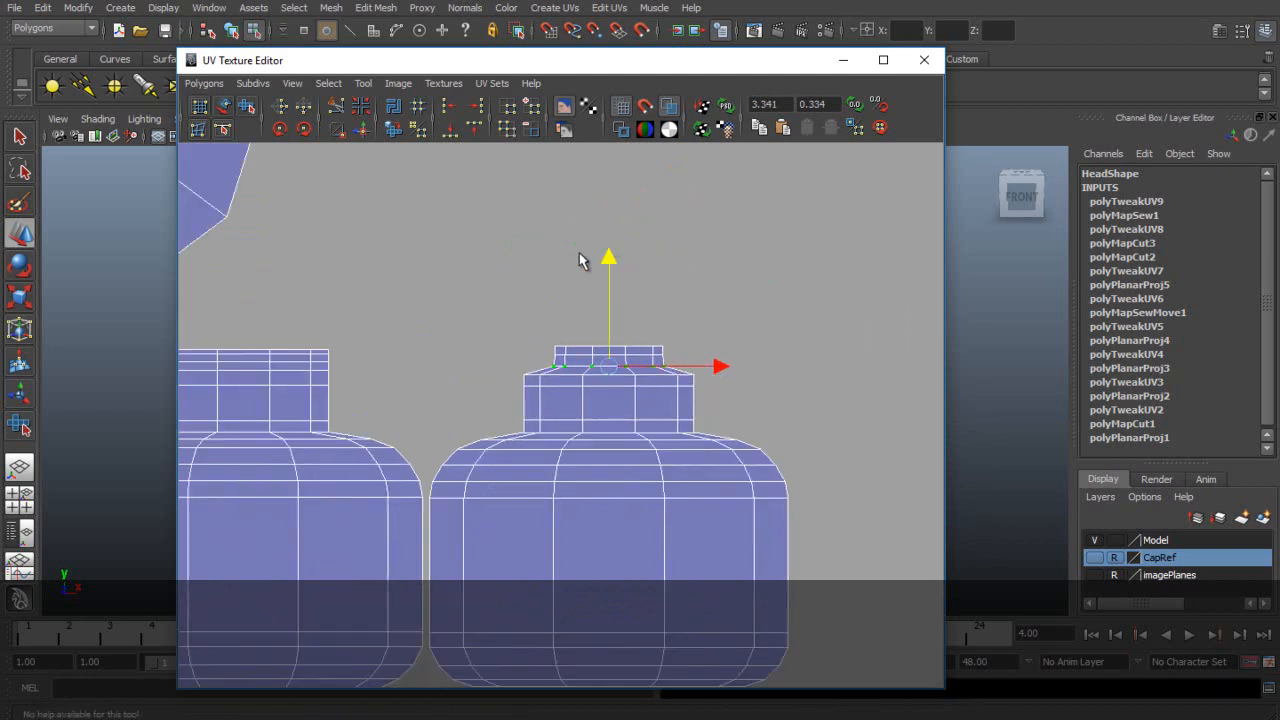
# - Move the narrow band's left border UVs outward along U in line with the wide band's left edge
pyautogui.scroll(1, 640, 283)
pyautogui.scroll(4, 645, 285)
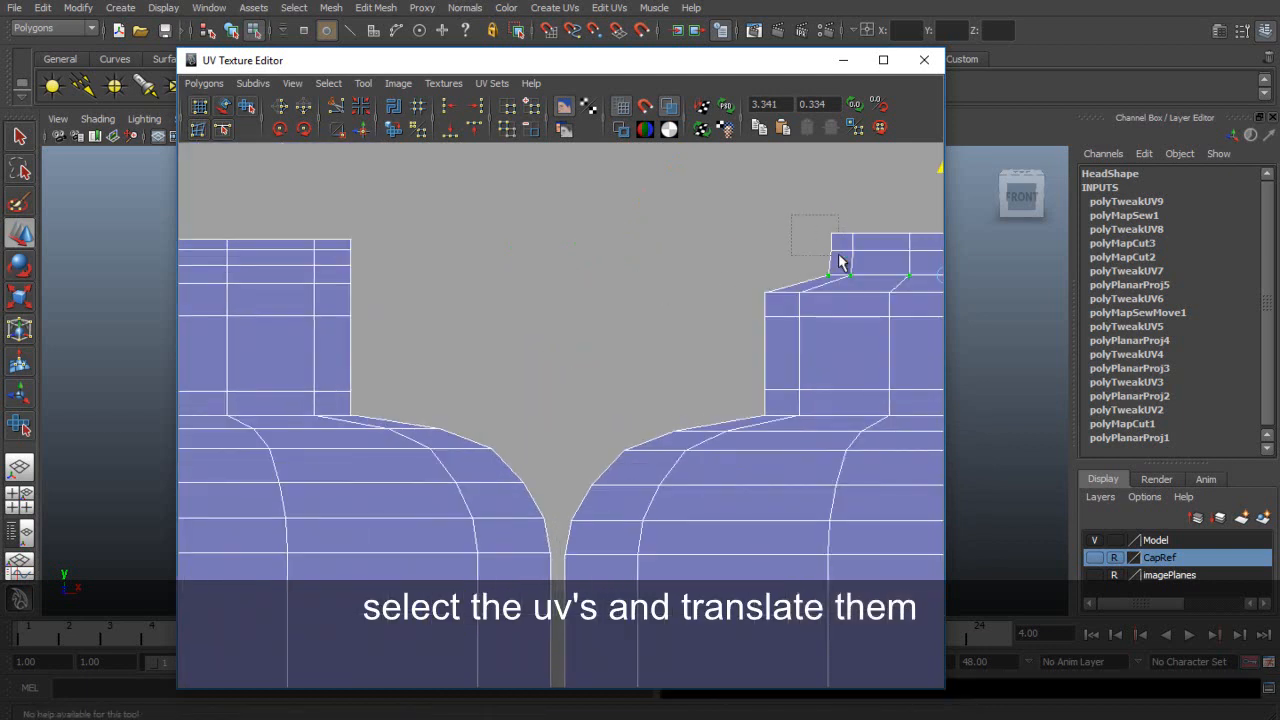
pyautogui.moveTo(903, 256); pyautogui.dragTo(842, 256)
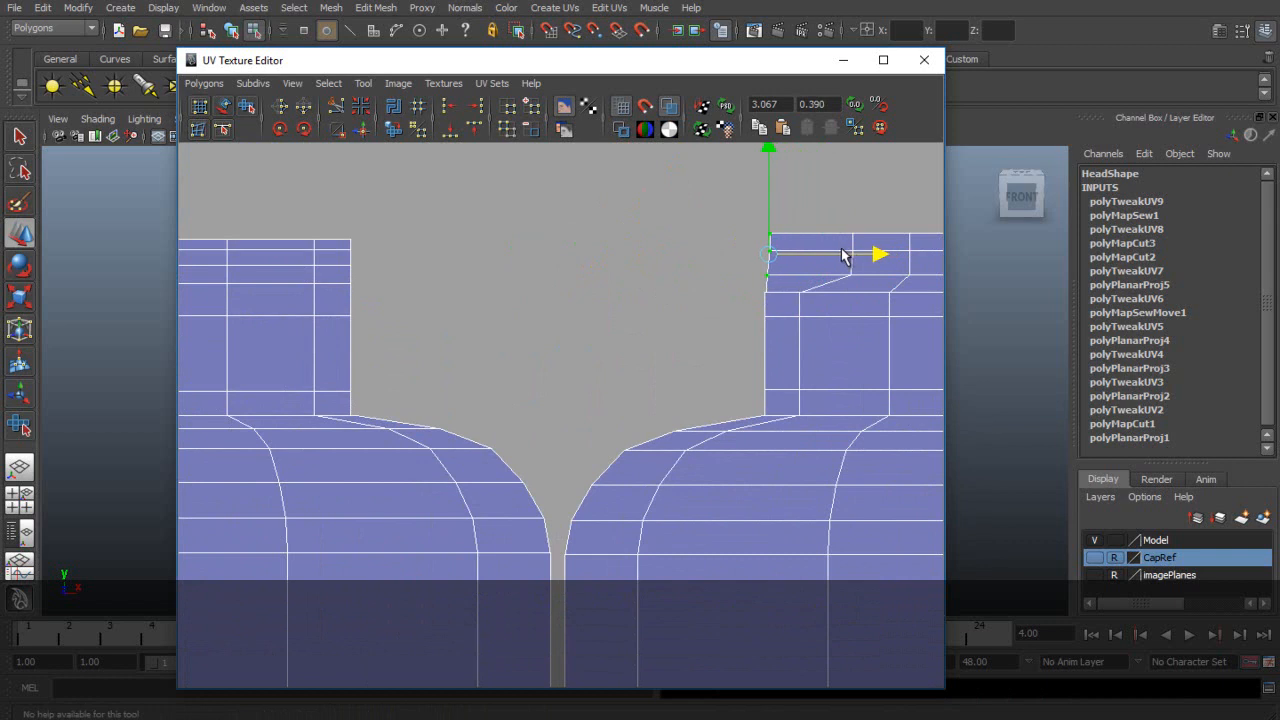
# - Pull apart the overlapping UVs at the left corner and second column of the joint between the narrow and wide bands
pyautogui.click(764, 292)
pyautogui.moveTo(765, 293); pyautogui.dragTo(769, 301)
pyautogui.scroll(2, 798, 303)
pyautogui.moveTo(703, 277); pyautogui.dragTo(679, 265)
pyautogui.click(677, 262)
pyautogui.click(682, 242)
pyautogui.keyDown('alt'); pyautogui.moveTo(727, 271); pyautogui.dragTo(510, 305, button='middle'); pyautogui.keyUp('alt')
pyautogui.click(517, 295)
pyautogui.click(522, 297)
pyautogui.moveTo(526, 298); pyautogui.dragTo(536, 269)
pyautogui.click(525, 297)
# - Separate the overlapping UVs at the third and fourth columns of the joint between the two bands
pyautogui.click(687, 296)
pyautogui.moveTo(688, 297); pyautogui.dragTo(702, 270)
pyautogui.keyDown('alt'); pyautogui.moveTo(720, 277); pyautogui.dragTo(606, 333, button='middle'); pyautogui.keyUp('alt')
pyautogui.scroll(3, 604, 330)
pyautogui.click(592, 288)
pyautogui.moveTo(592, 288)
pyautogui.mouseDown()
pyautogui.moveTo(579, 317)
pyautogui.moveTo(600, 284)
pyautogui.mouseUp()
pyautogui.click(601, 273)
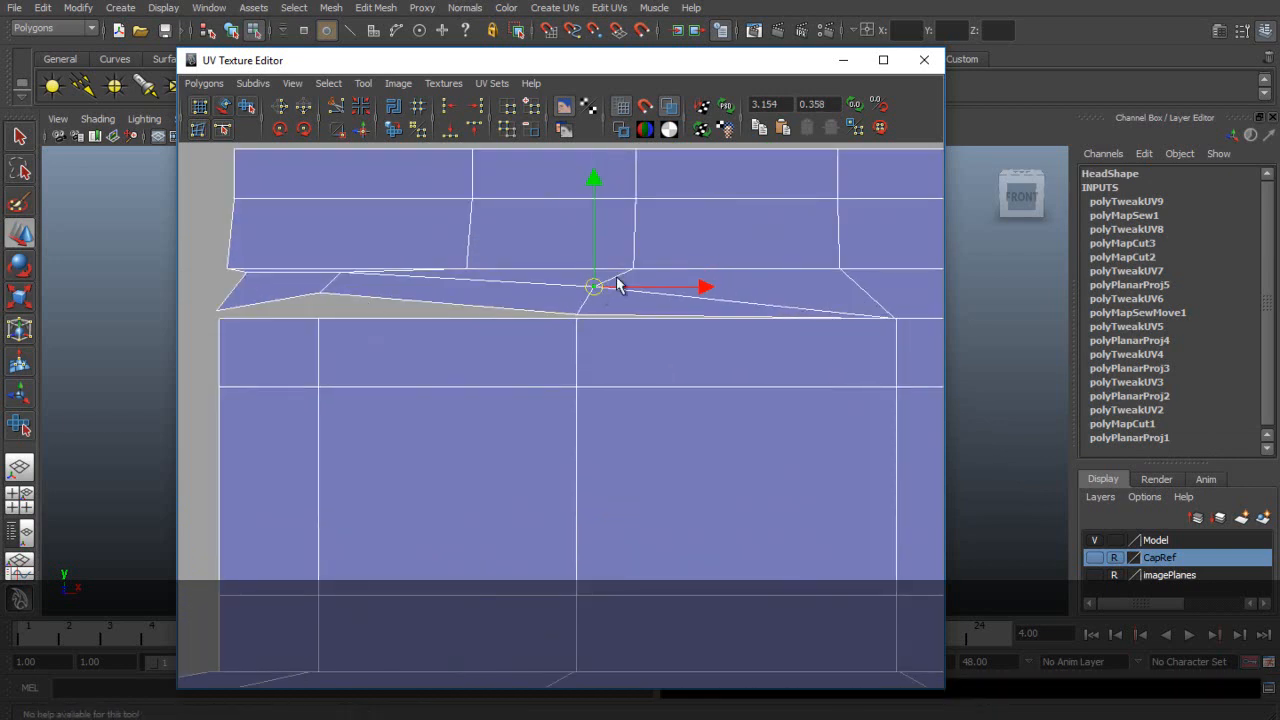
pyautogui.keyDown('alt'); pyautogui.moveTo(876, 324); pyautogui.dragTo(543, 351, button='middle'); pyautogui.keyUp('alt')
pyautogui.click(560, 346)
pyautogui.moveTo(560, 346); pyautogui.dragTo(566, 340)
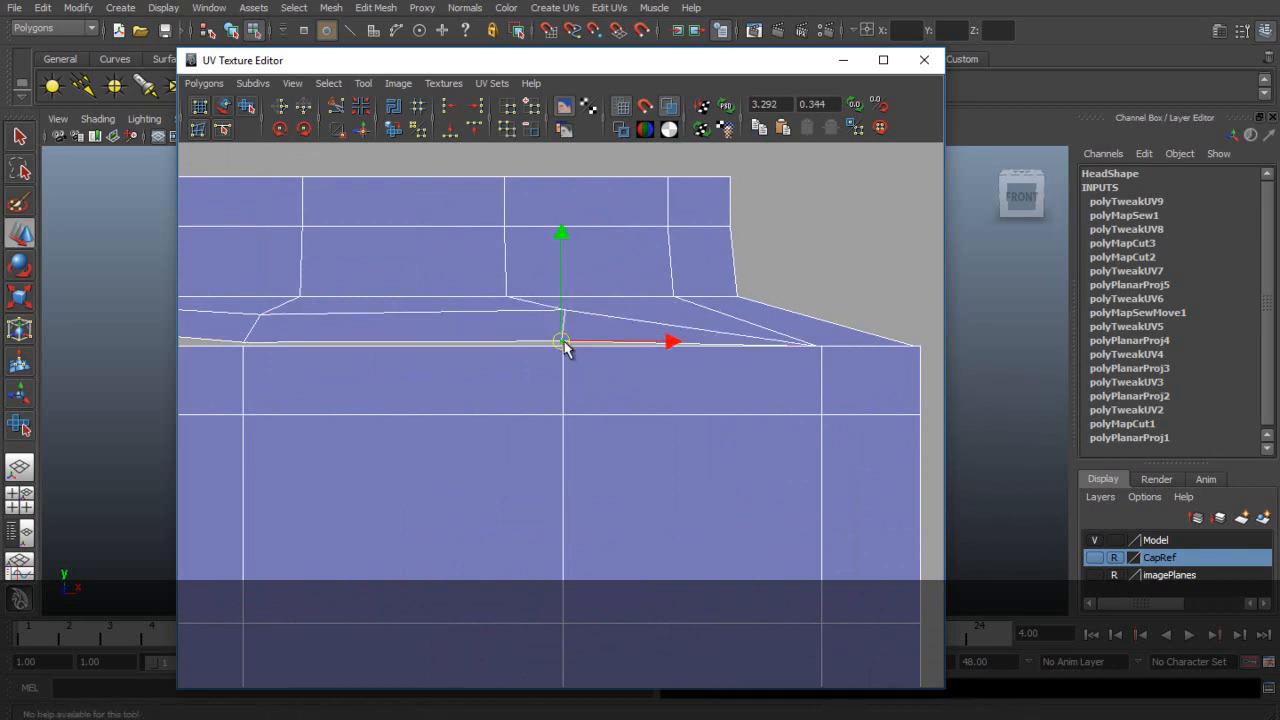
# - Move the overlapping UVs at the fifth column and right corner of the joint up off the wide band
pyautogui.click(817, 347)
pyautogui.moveTo(817, 347)
pyautogui.mouseDown()
pyautogui.moveTo(814, 326)
pyautogui.moveTo(821, 336)
pyautogui.mouseUp()
pyautogui.click(824, 344)
pyautogui.click(918, 346)
pyautogui.moveTo(920, 352); pyautogui.dragTo(909, 320)
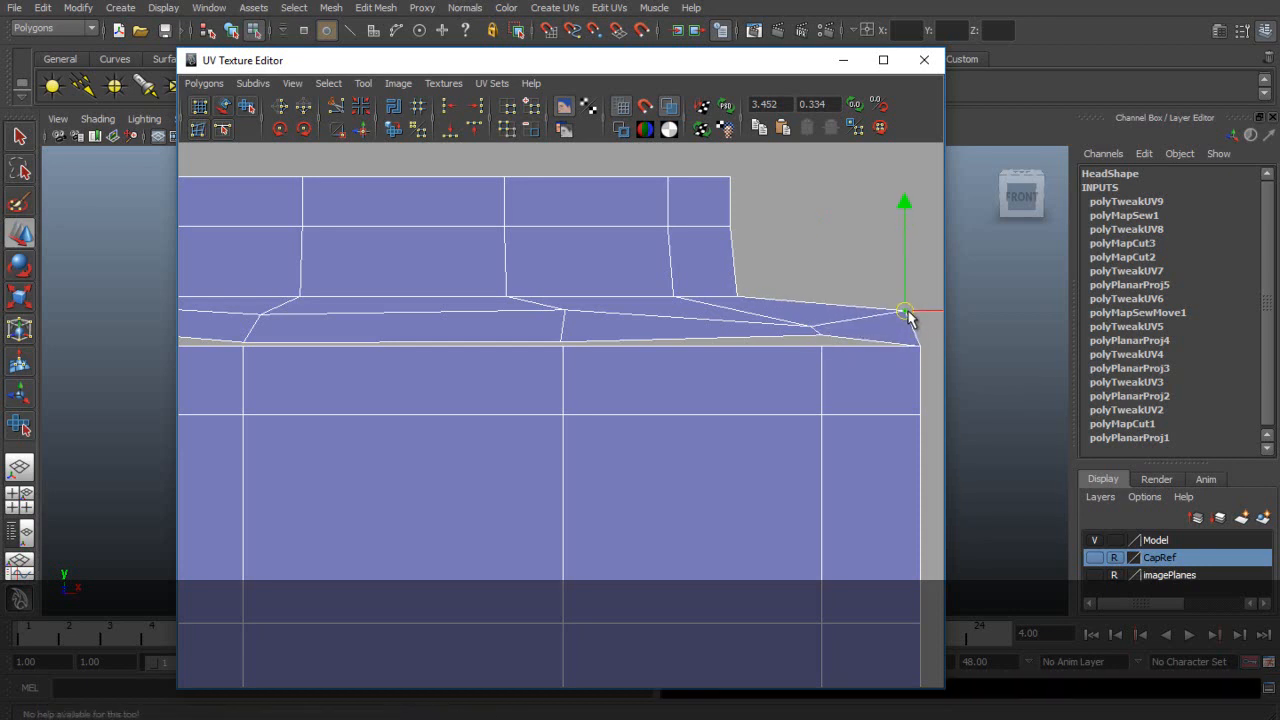
# - Move the narrow band's right border UVs outward, and align that column and the adjacent one to maximum U
pyautogui.moveTo(720, 171); pyautogui.dragTo(794, 306)
pyautogui.keyDown('alt'); pyautogui.moveTo(843, 237); pyautogui.dragTo(613, 267, button='middle'); pyautogui.keyUp('alt')
pyautogui.moveTo(614, 268); pyautogui.dragTo(783, 278)
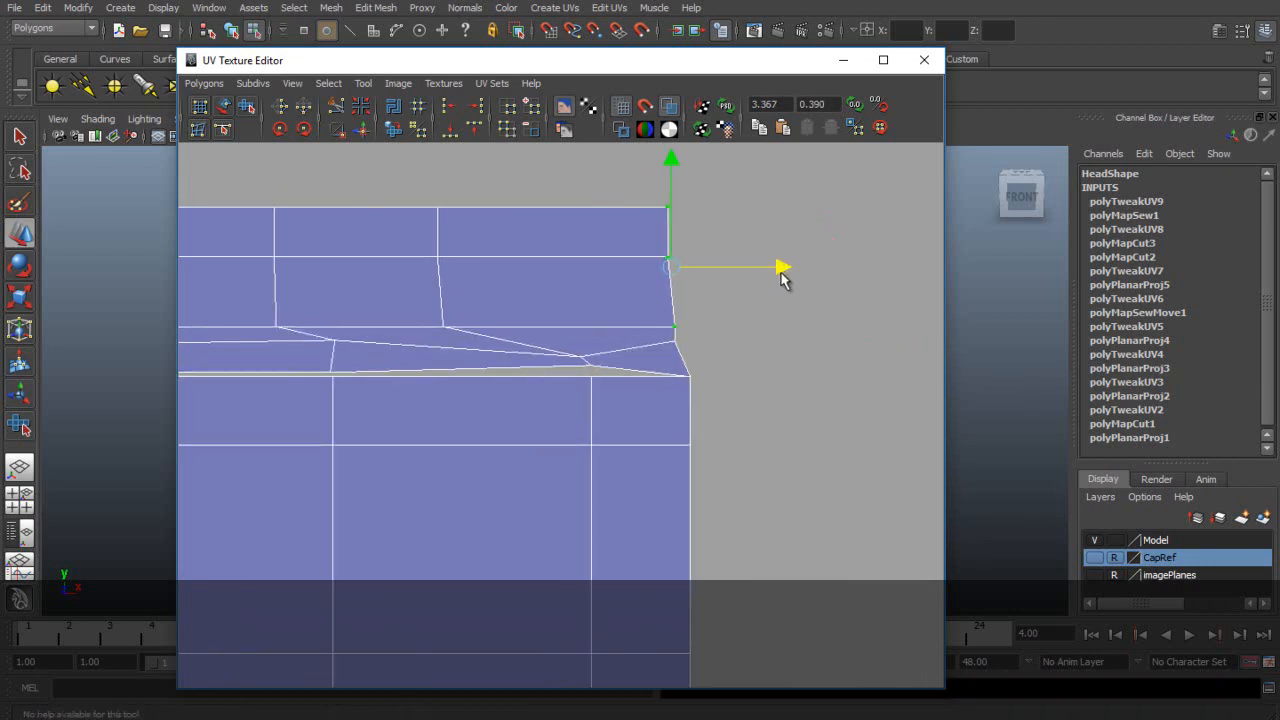
pyautogui.moveTo(726, 372); pyautogui.dragTo(735, 385)
pyautogui.click(475, 106)
pyautogui.moveTo(427, 193); pyautogui.dragTo(624, 371)
pyautogui.click(476, 107)
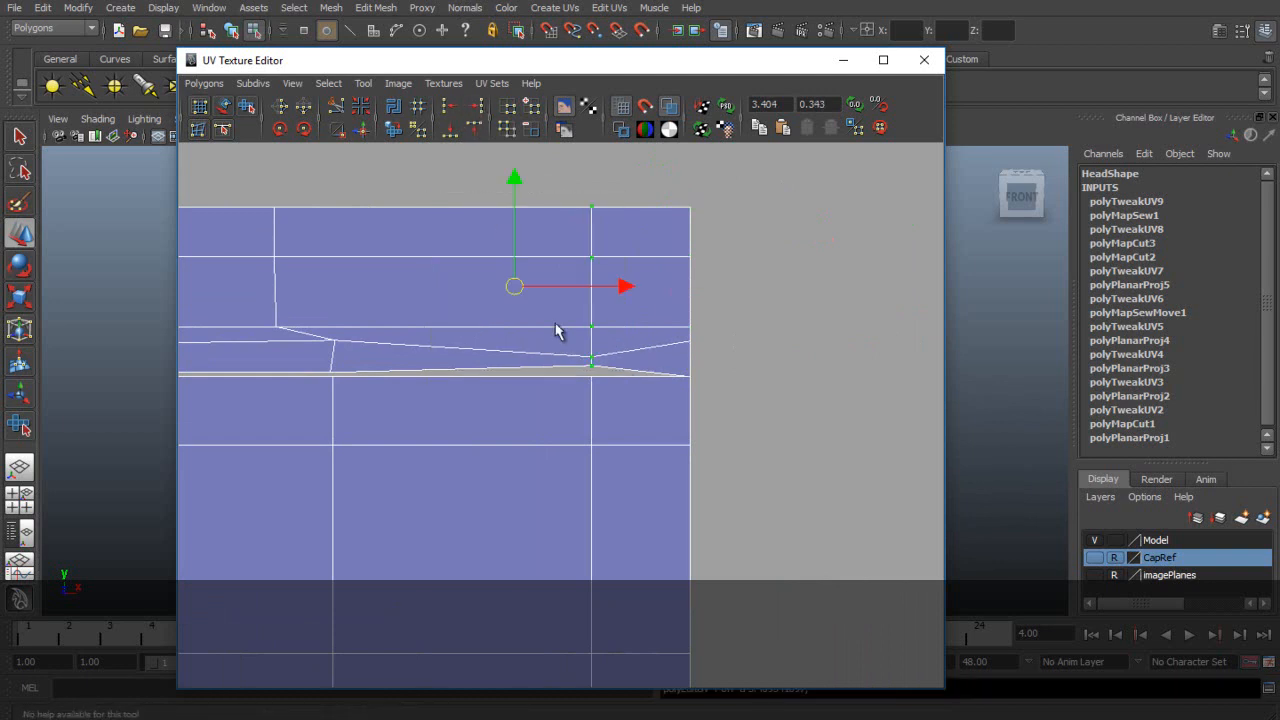
# - Straighten the narrow band's three remaining inner UV columns by aligning each one to maximum U
pyautogui.keyDown('alt'); pyautogui.moveTo(642, 352); pyautogui.dragTo(822, 369, button='middle'); pyautogui.keyUp('alt')
pyautogui.moveTo(571, 387); pyautogui.dragTo(573, 393)
pyautogui.click(477, 107)
pyautogui.keyDown('alt'); pyautogui.moveTo(425, 335); pyautogui.dragTo(662, 332, button='middle'); pyautogui.keyUp('alt')
pyautogui.moveTo(400, 195); pyautogui.dragTo(477, 285)
pyautogui.moveTo(540, 387); pyautogui.dragTo(541, 391)
pyautogui.click(477, 107)
pyautogui.keyDown('alt'); pyautogui.moveTo(407, 304); pyautogui.dragTo(632, 322, button='middle'); pyautogui.keyUp('alt')
pyautogui.scroll(1, 632, 322)
pyautogui.moveTo(584, 385); pyautogui.dragTo(584, 386)
pyautogui.click(477, 107)
# - Align the narrow band's left border column to minimum U and move it onto the wide band's left edge
pyautogui.moveTo(257, 234); pyautogui.dragTo(353, 403)
pyautogui.click(448, 130)
pyautogui.press('q')
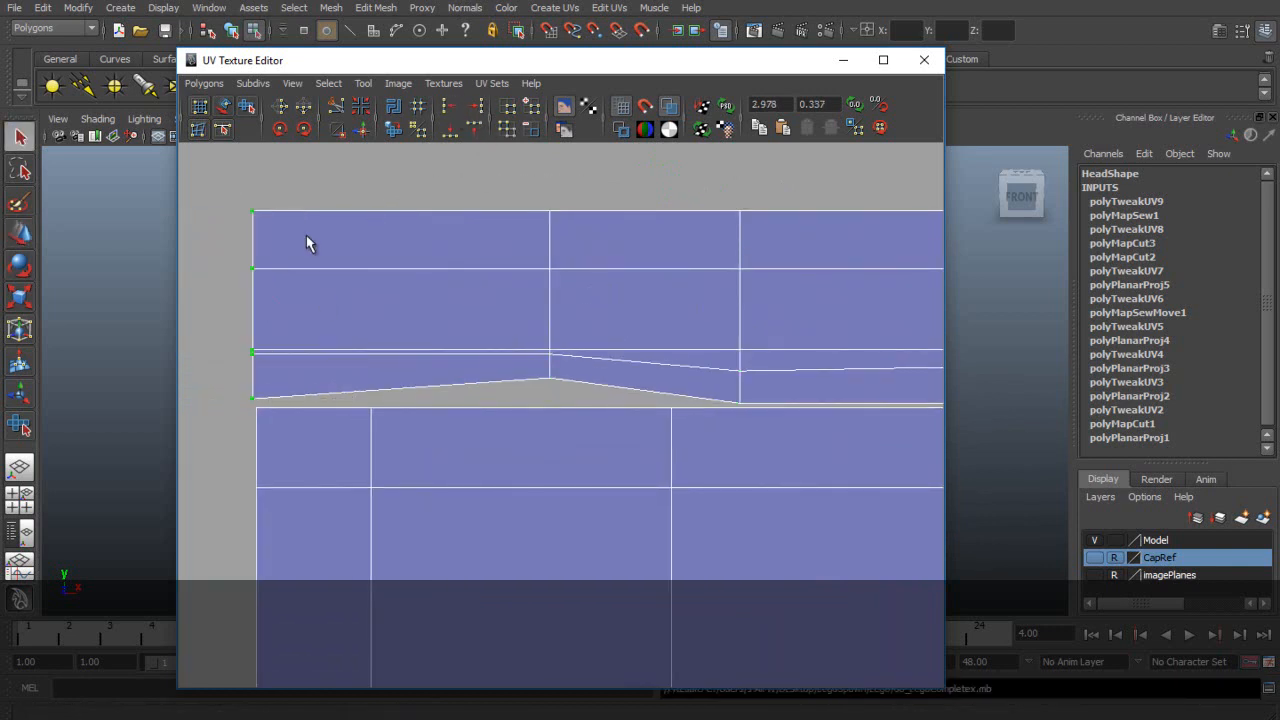
pyautogui.press('w')
pyautogui.moveTo(363, 305); pyautogui.dragTo(368, 308)
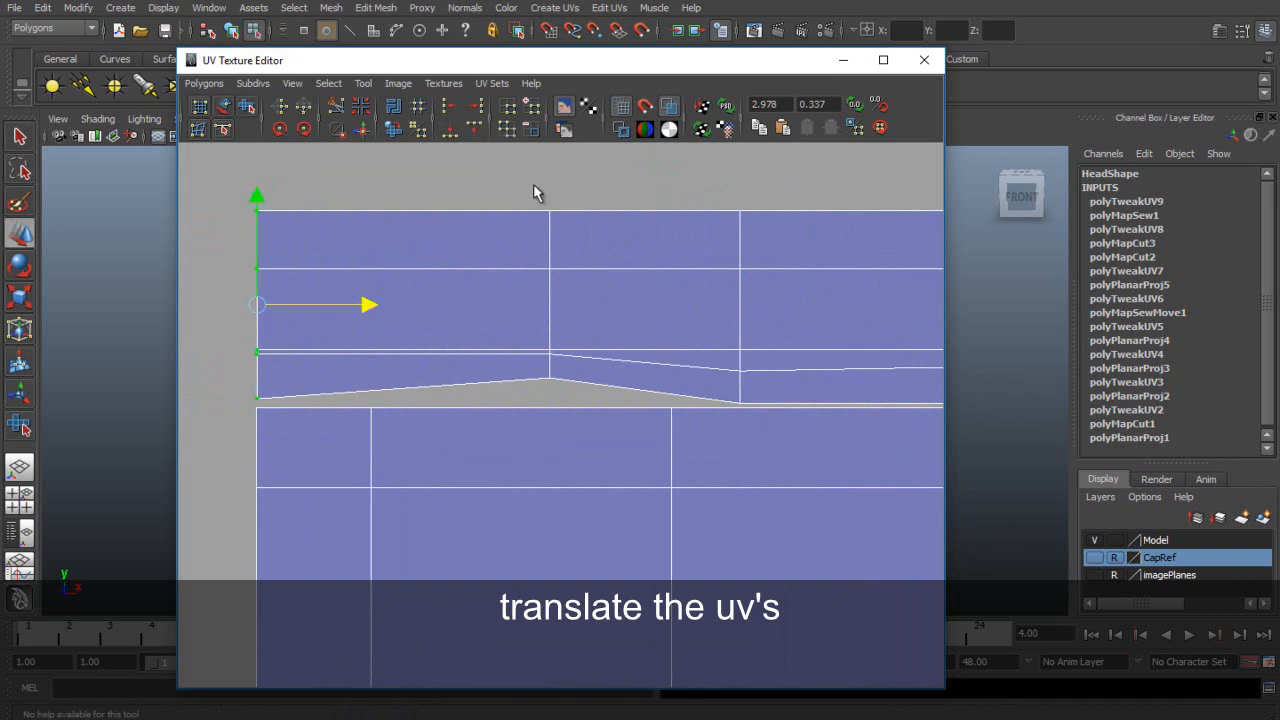
# - Move the narrow band's second and third UV columns along U in line with the matching columns below
pyautogui.moveTo(543, 204); pyautogui.dragTo(592, 392)
pyautogui.moveTo(658, 294); pyautogui.dragTo(484, 294)
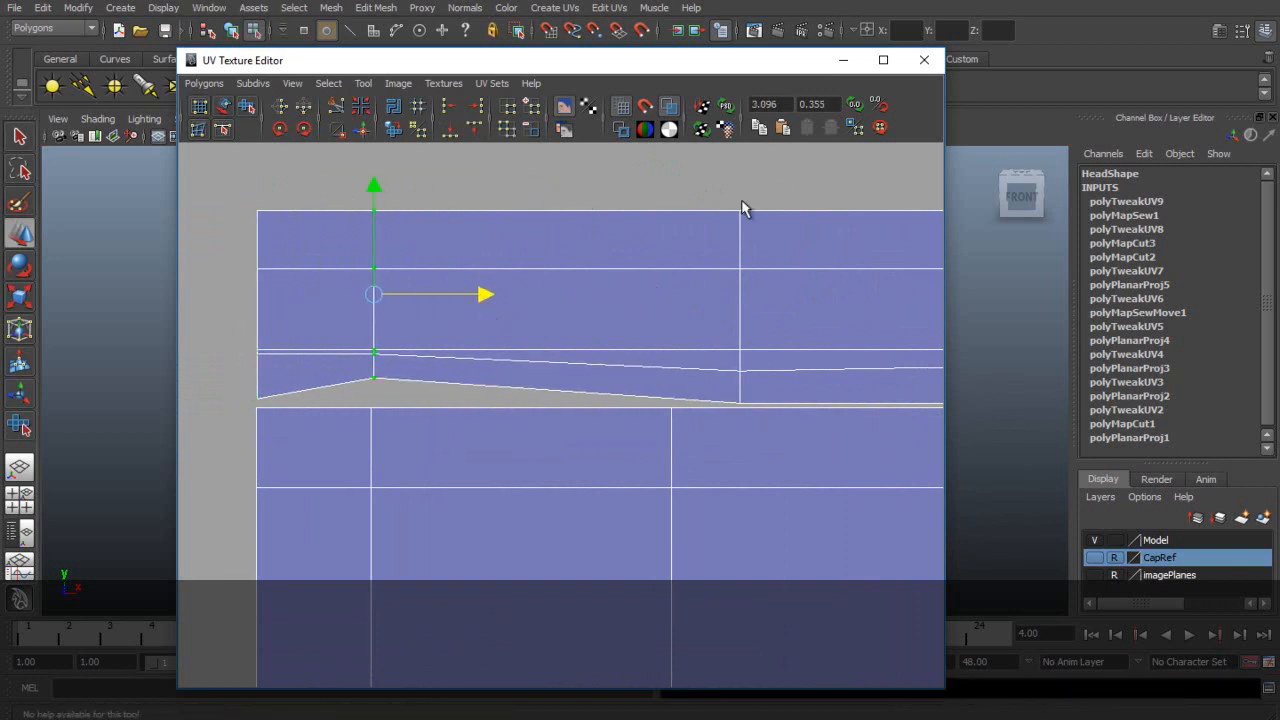
pyautogui.moveTo(765, 412); pyautogui.dragTo(765, 412)
pyautogui.moveTo(829, 306); pyautogui.dragTo(786, 309)
# - Select the second UV row from the top on both shells and align it to maximum V
pyautogui.scroll(-3, 814, 391)
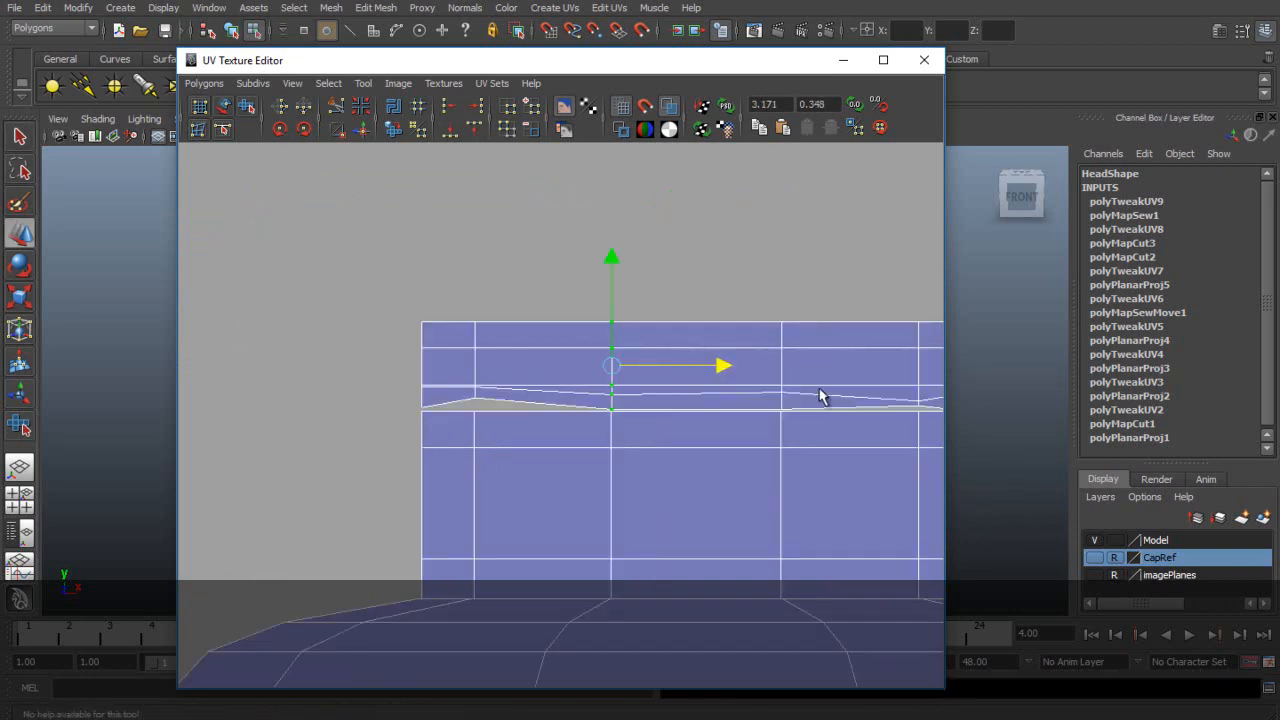
pyautogui.keyDown('alt'); pyautogui.moveTo(814, 391); pyautogui.dragTo(658, 366, button='middle'); pyautogui.keyUp('alt')
pyautogui.moveTo(444, 387); pyautogui.dragTo(508, 382)
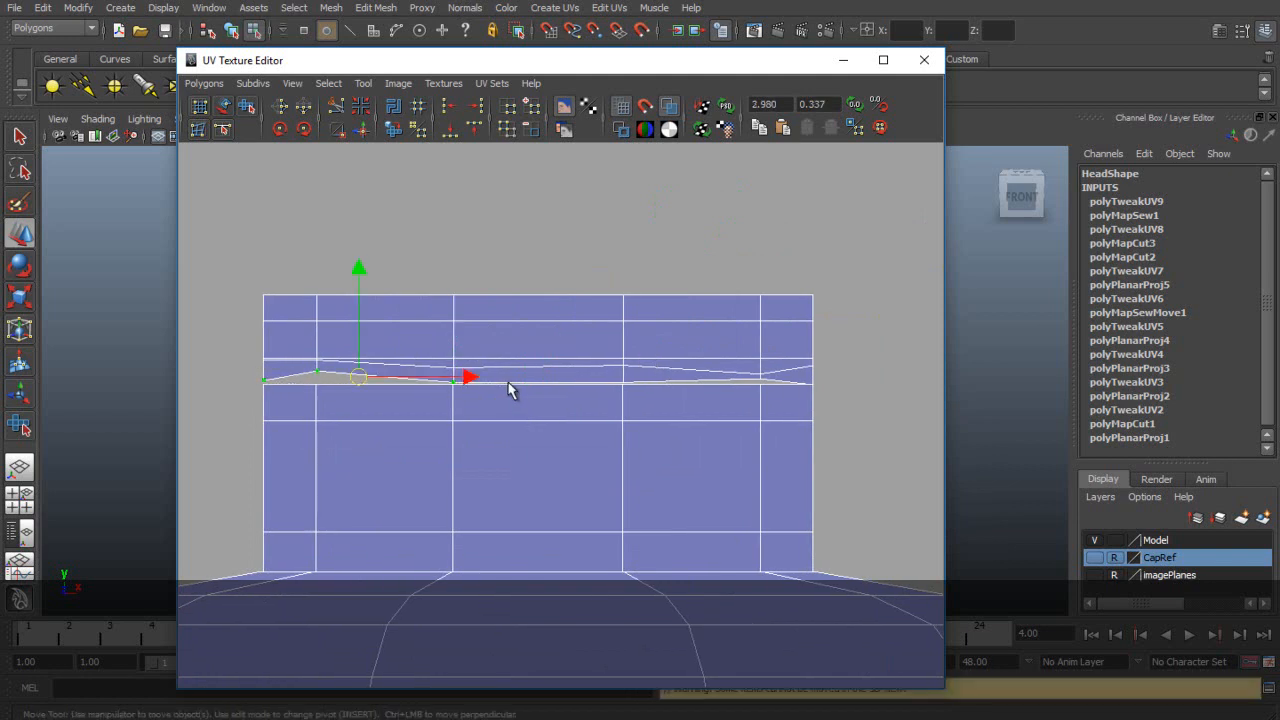
pyautogui.keyDown('alt'); pyautogui.moveTo(650, 385); pyautogui.dragTo(670, 386, button='right'); pyautogui.keyUp('alt')
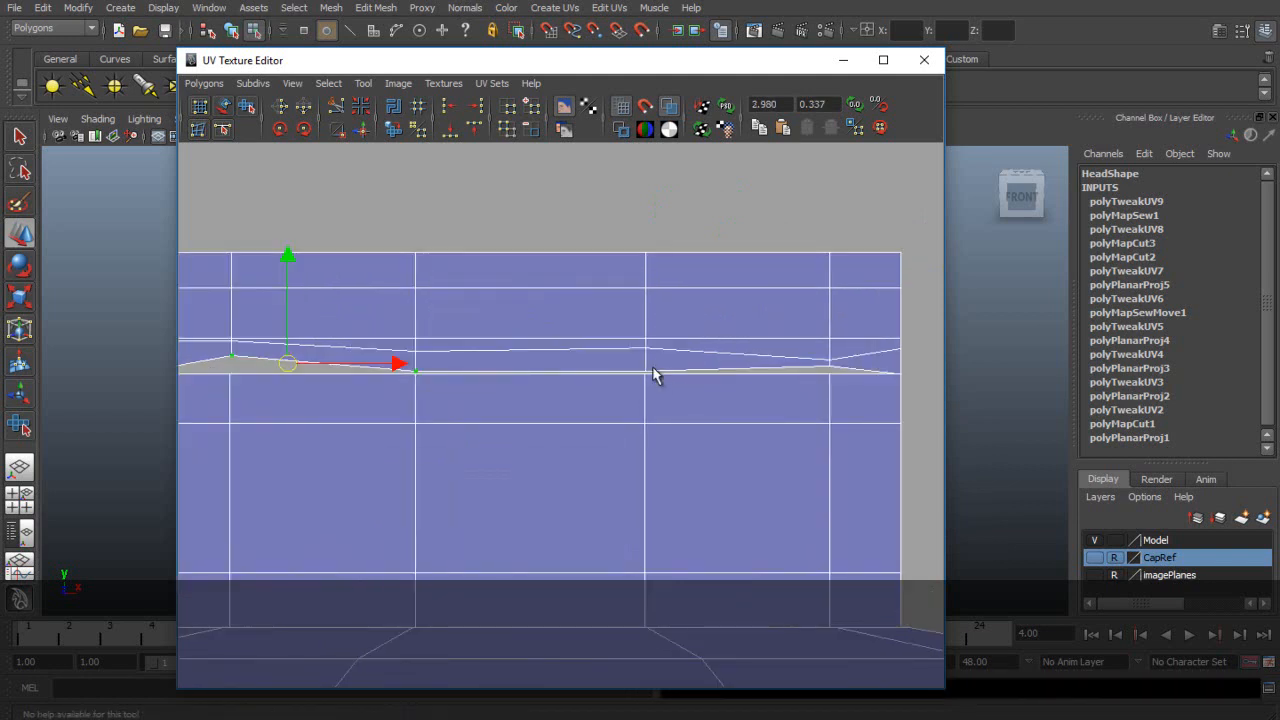
pyautogui.keyDown('alt'); pyautogui.moveTo(712, 347); pyautogui.dragTo(611, 346, button='right'); pyautogui.keyUp('alt')
pyautogui.keyDown('alt'); pyautogui.moveTo(414, 370); pyautogui.dragTo(554, 332, button='middle'); pyautogui.keyUp('alt')
pyautogui.keyDown('alt'); pyautogui.moveTo(287, 344); pyautogui.dragTo(522, 316, button='middle'); pyautogui.keyUp('alt')
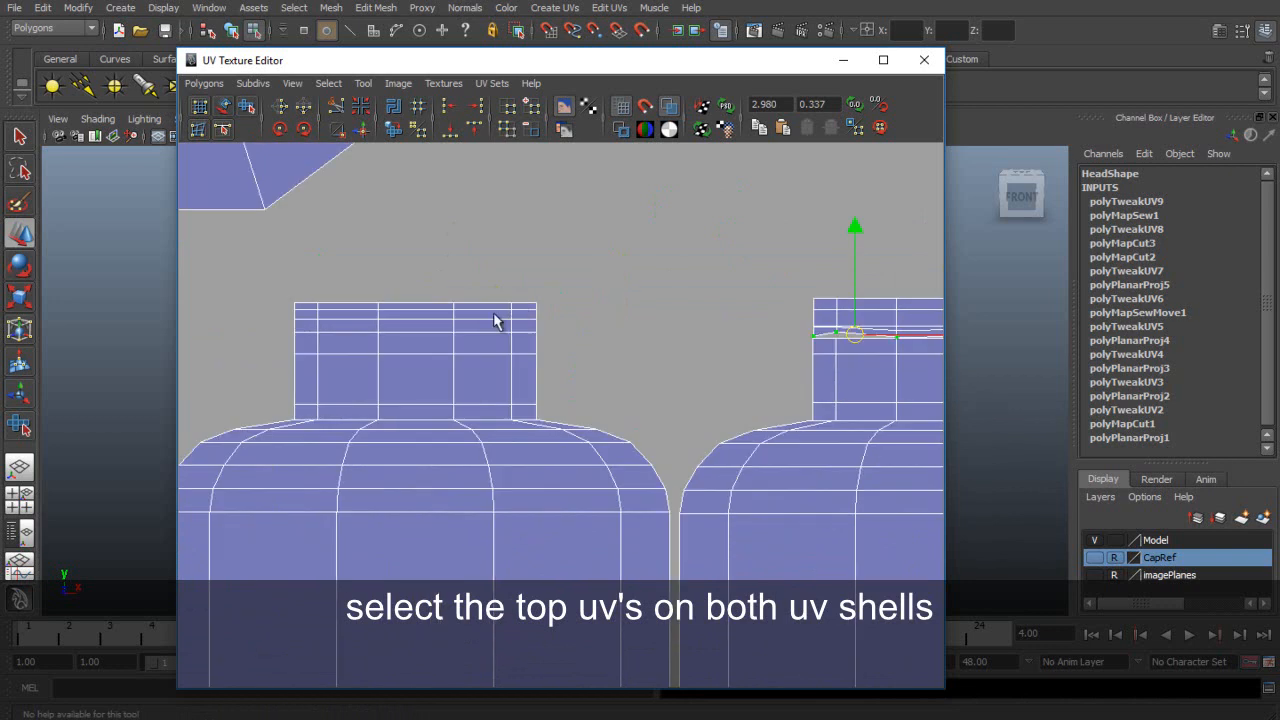
pyautogui.moveTo(290, 306); pyautogui.dragTo(856, 312)
pyautogui.keyDown('alt'); pyautogui.moveTo(866, 328); pyautogui.dragTo(522, 347, button='middle'); pyautogui.keyUp('alt')
pyautogui.keyDown('shift'); pyautogui.moveTo(538, 325); pyautogui.dragTo(734, 339); pyautogui.keyUp('shift')
pyautogui.keyDown('alt'); pyautogui.moveTo(650, 290); pyautogui.dragTo(549, 286, button='right'); pyautogui.keyUp('alt')
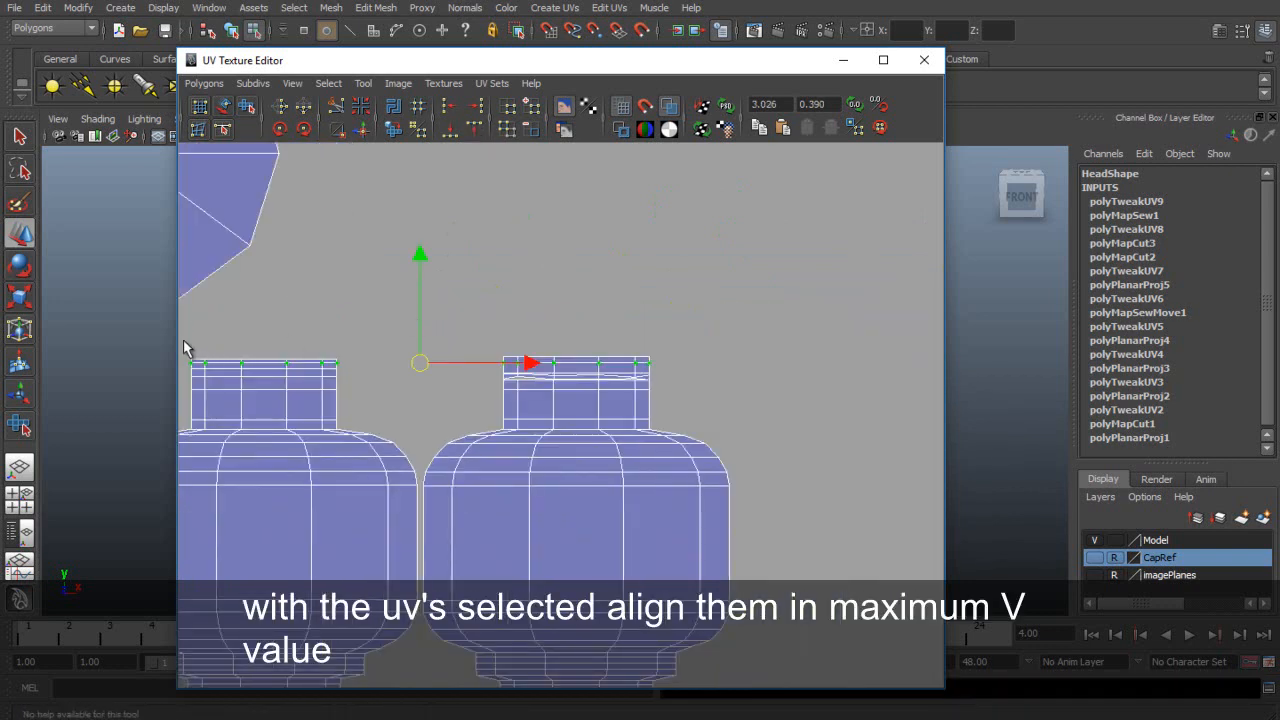
# - Select the topmost UV row on both shells and align it to maximum V
pyautogui.moveTo(184, 327); pyautogui.dragTo(320, 333)
pyautogui.keyDown('shift'); pyautogui.moveTo(702, 369); pyautogui.dragTo(702, 369); pyautogui.keyUp('shift')
pyautogui.hotkey('ctrl', 'z')
pyautogui.keyDown('shift'); pyautogui.moveTo(185, 341); pyautogui.dragTo(740, 369); pyautogui.keyUp('shift')
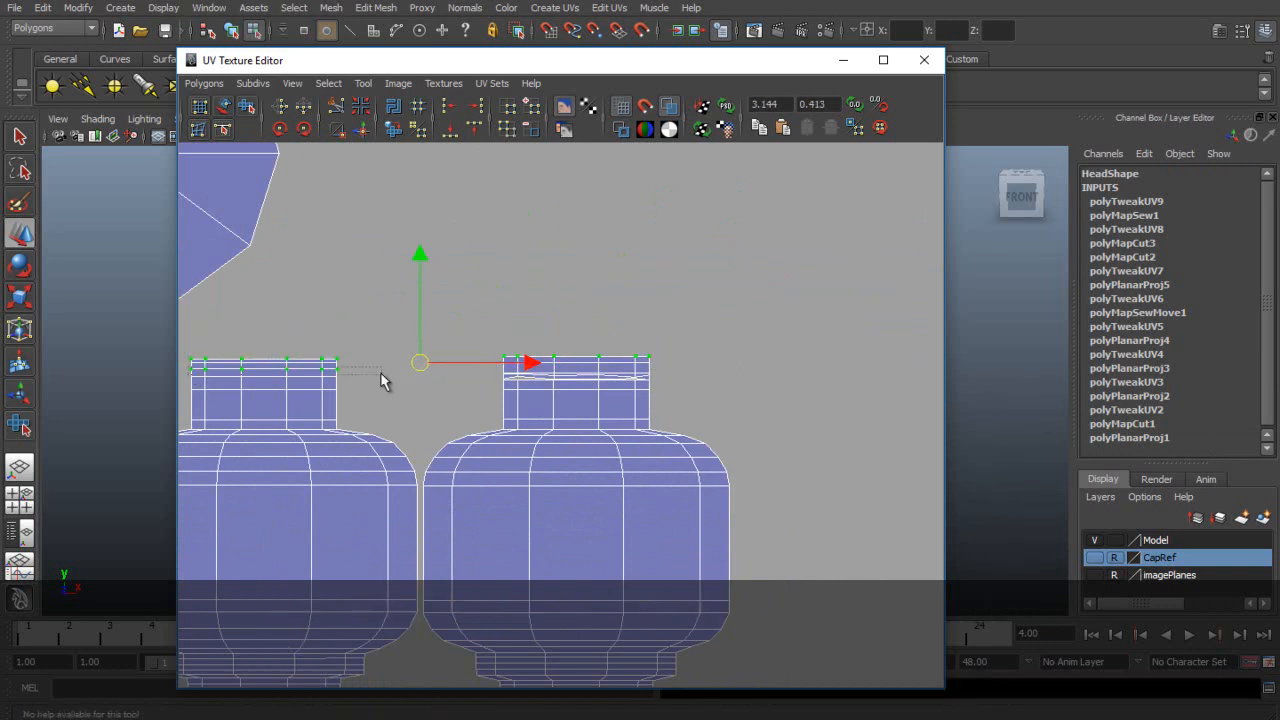
pyautogui.keyDown('alt'); pyautogui.moveTo(533, 368); pyautogui.dragTo(680, 305, button='middle'); pyautogui.keyUp('alt')
pyautogui.scroll(1, 680, 305)
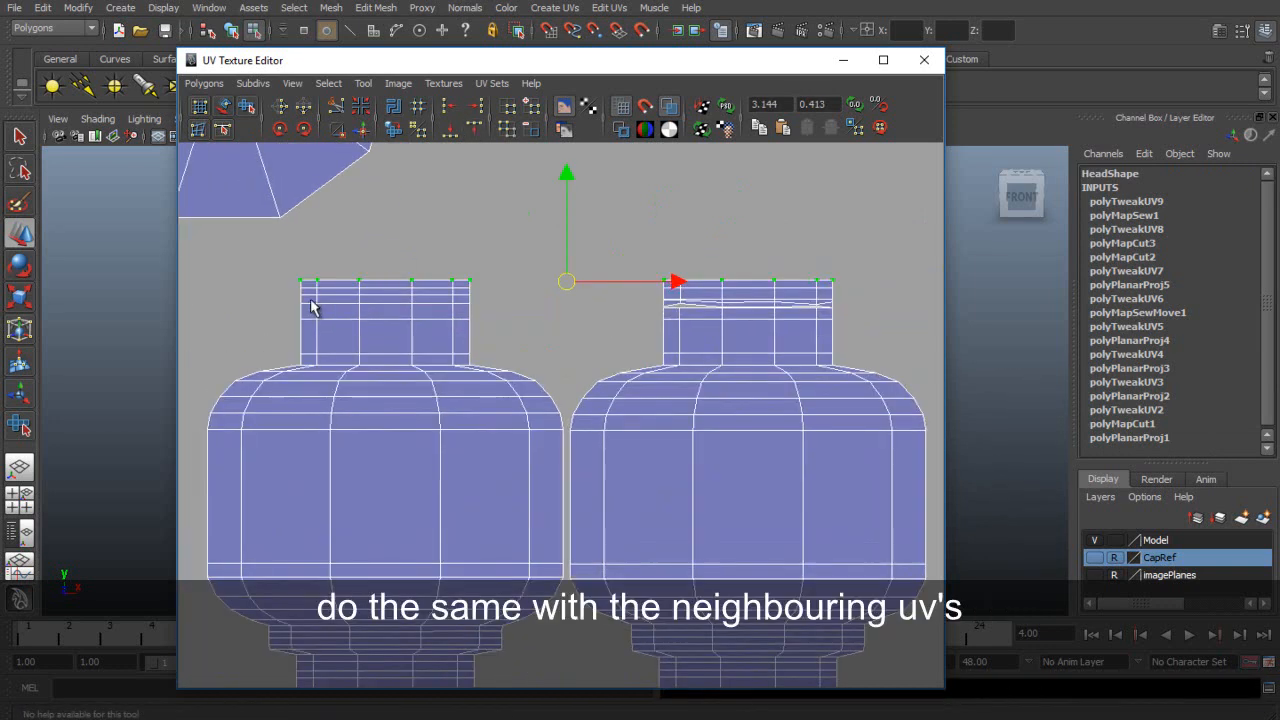
# - Select the third UV row from the top on both shells and align it to maximum V
pyautogui.moveTo(844, 289); pyautogui.dragTo(483, 300)
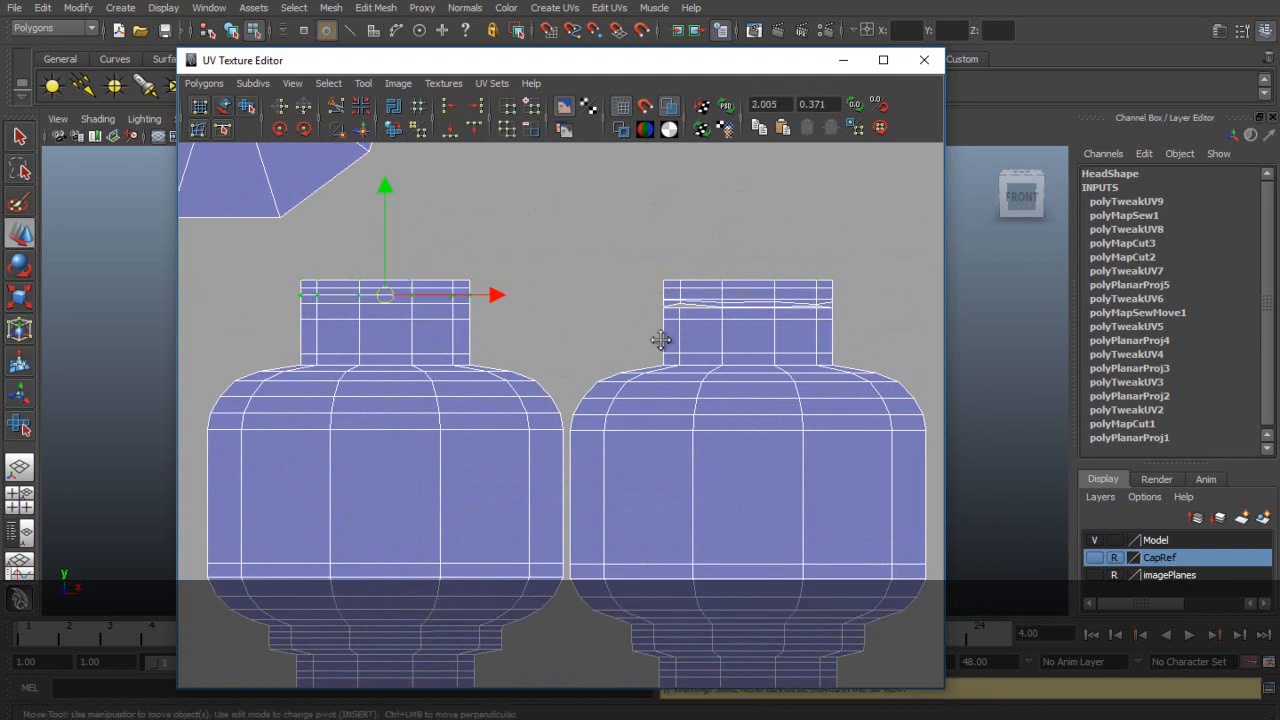
pyautogui.keyDown('alt'); pyautogui.moveTo(665, 336); pyautogui.dragTo(524, 373, button='middle'); pyautogui.keyUp('alt')
pyautogui.scroll(3, 524, 373)
pyautogui.keyDown('alt'); pyautogui.moveTo(540, 295); pyautogui.dragTo(537, 390, button='middle'); pyautogui.keyUp('alt')
pyautogui.scroll(3, 537, 390)
pyautogui.scroll(1, 537, 398)
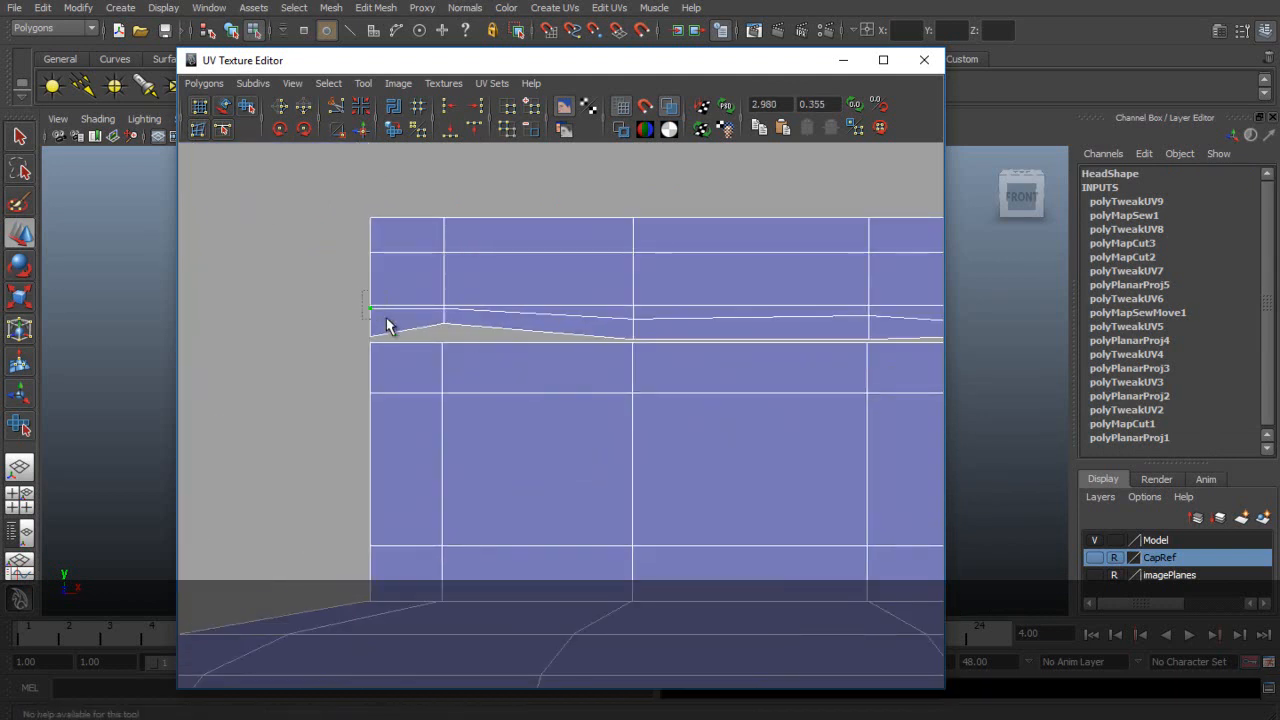
pyautogui.keyDown('alt'); pyautogui.moveTo(788, 321); pyautogui.dragTo(452, 354, button='middle'); pyautogui.keyUp('alt')
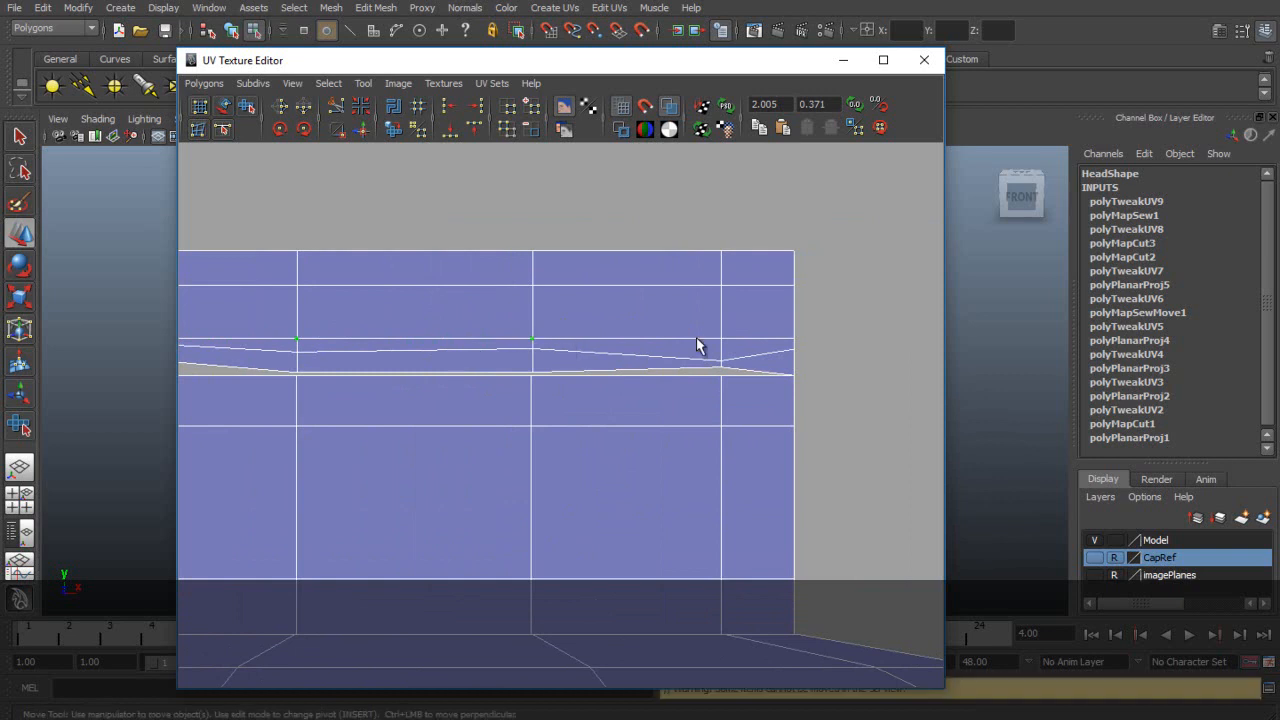
pyautogui.scroll(-3, 564, 414)
# - Select the fourth UV row from the top on both shells and align it to maximum V
pyautogui.keyDown('alt'); pyautogui.moveTo(361, 432); pyautogui.dragTo(662, 367, button='middle'); pyautogui.keyUp('alt')
pyautogui.scroll(1, 666, 366)
pyautogui.scroll(-3, 652, 334)
pyautogui.keyDown('alt'); pyautogui.moveTo(407, 344); pyautogui.dragTo(608, 342, button='middle'); pyautogui.keyUp('alt')
pyautogui.moveTo(469, 348); pyautogui.dragTo(508, 350)
pyautogui.keyDown('alt'); pyautogui.moveTo(840, 371); pyautogui.dragTo(499, 374, button='middle'); pyautogui.keyUp('alt')
pyautogui.keyDown('shift'); pyautogui.moveTo(463, 335); pyautogui.dragTo(505, 343); pyautogui.keyUp('shift')
pyautogui.keyDown('shift'); pyautogui.click(563, 346); pyautogui.keyUp('shift')
pyautogui.keyDown('shift'); pyautogui.click(649, 346); pyautogui.keyUp('shift')
pyautogui.keyDown('shift'); pyautogui.click(716, 347); pyautogui.keyUp('shift')
pyautogui.keyDown('shift'); pyautogui.moveTo(728, 336); pyautogui.dragTo(755, 345); pyautogui.keyUp('shift')
pyautogui.scroll(5, 727, 366)
pyautogui.keyDown('alt'); pyautogui.moveTo(727, 366); pyautogui.dragTo(333, 417, button='middle'); pyautogui.keyUp('alt')
pyautogui.keyDown('shift'); pyautogui.moveTo(417, 311); pyautogui.dragTo(419, 312); pyautogui.keyUp('shift')
pyautogui.click(474, 129)
pyautogui.scroll(-1, 493, 181)
pyautogui.press('F9')
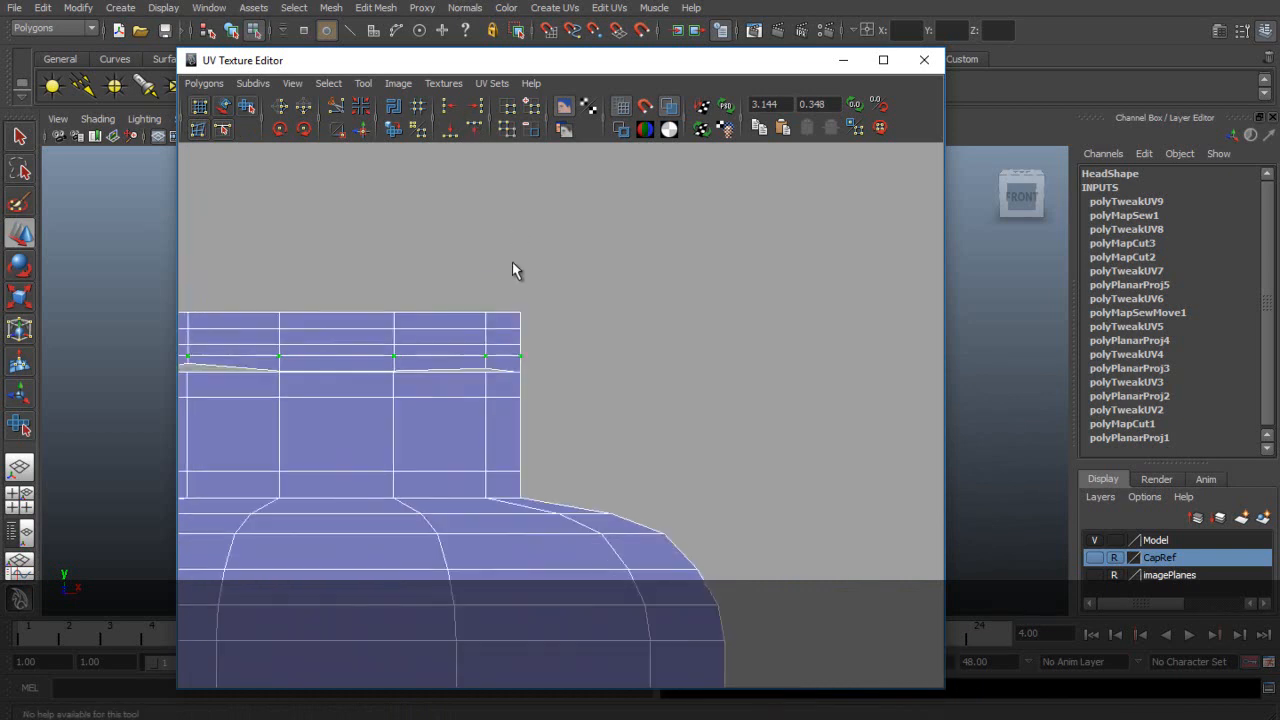
pyautogui.click(474, 129)
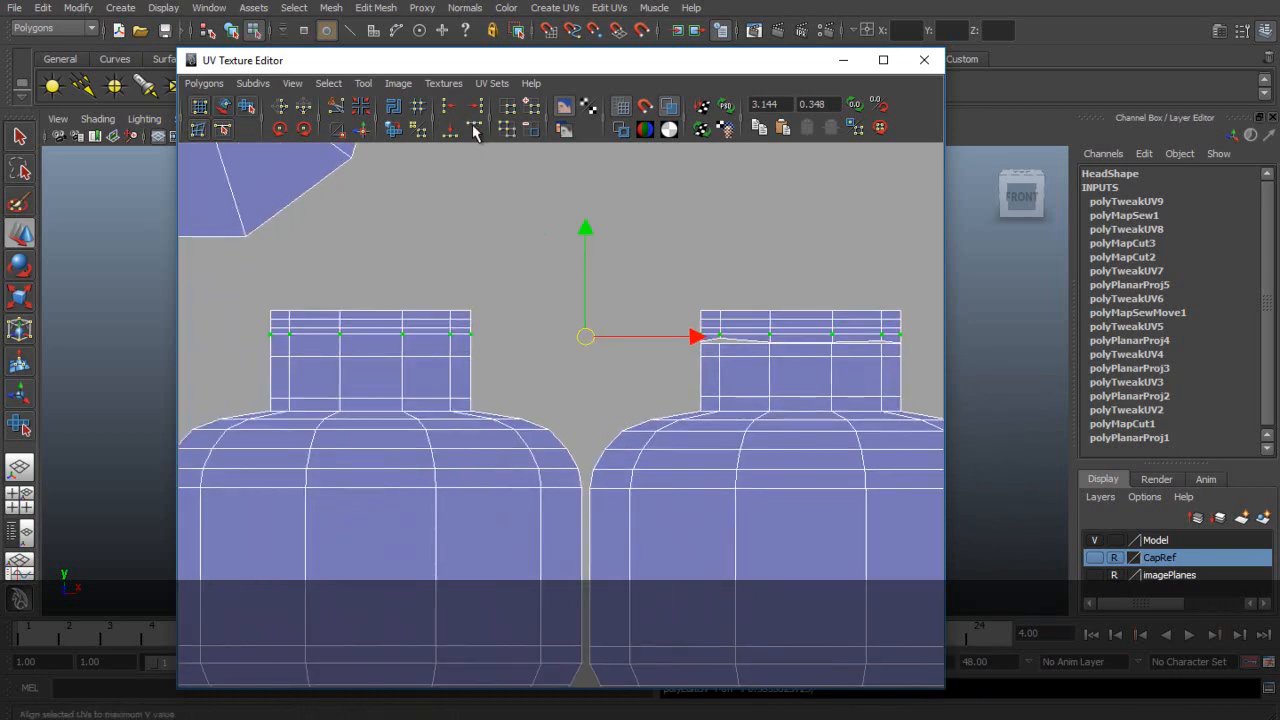
# - On both shells, align the wide band's upper inner row to minimum V and its lower inner row to maximum V, raising the latter
pyautogui.moveTo(257, 347); pyautogui.dragTo(913, 366)
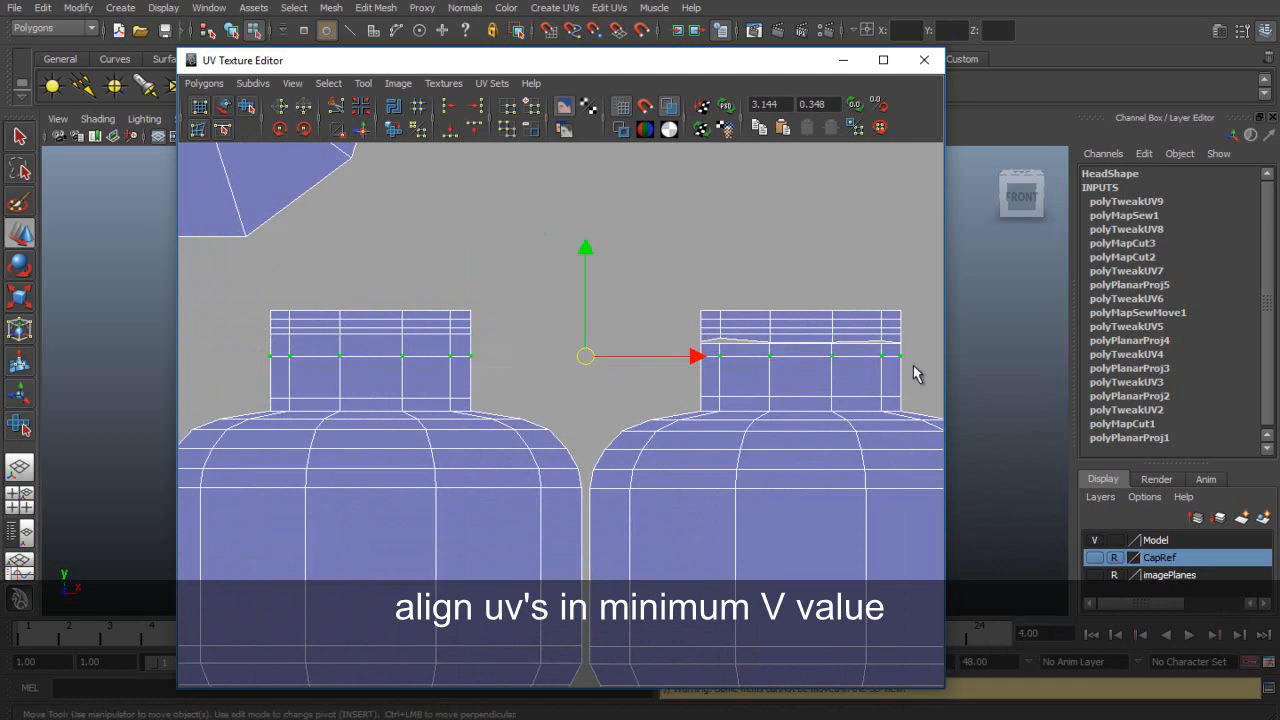
pyautogui.click(450, 134)
pyautogui.keyDown('alt'); pyautogui.moveTo(734, 349); pyautogui.dragTo(544, 372, button='middle'); pyautogui.keyUp('alt')
pyautogui.keyDown('alt'); pyautogui.moveTo(456, 372); pyautogui.dragTo(619, 307, button='middle'); pyautogui.keyUp('alt')
pyautogui.moveTo(226, 357); pyautogui.dragTo(913, 366)
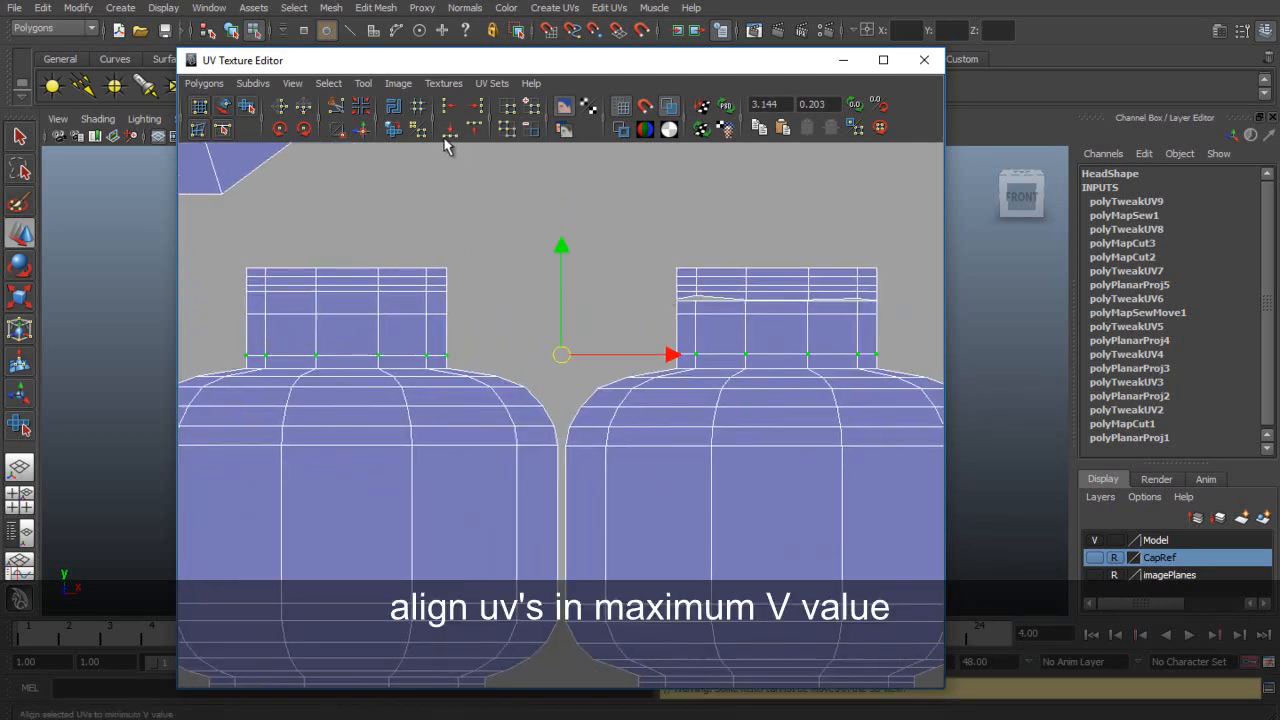
pyautogui.click(478, 133)
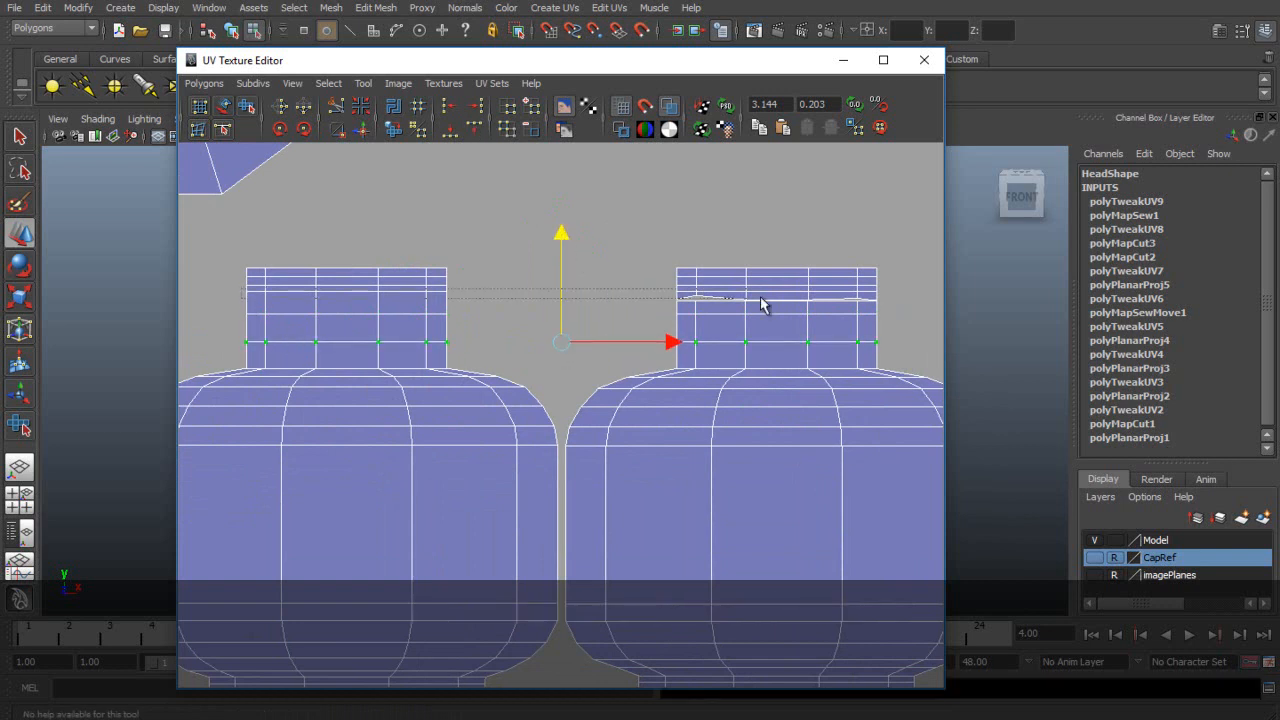
# - Select the open horizontal edges along the gap across the right shell's neck and sew them together
pyautogui.moveTo(723, 299); pyautogui.dragTo(752, 301)
pyautogui.keyDown('alt'); pyautogui.moveTo(722, 285); pyautogui.dragTo(807, 276, button='right'); pyautogui.keyUp('alt')
pyautogui.keyDown('alt'); pyautogui.moveTo(807, 276); pyautogui.dragTo(504, 337, button='middle'); pyautogui.keyUp('alt')
pyautogui.moveTo(492, 257); pyautogui.dragTo(491, 214, button='right')
pyautogui.click(488, 262)
pyautogui.keyDown('shift'); pyautogui.click(556, 265); pyautogui.keyUp('shift')
pyautogui.keyDown('shift'); pyautogui.click(650, 265); pyautogui.keyUp('shift')
pyautogui.keyDown('shift'); pyautogui.click(800, 265); pyautogui.keyUp('shift')
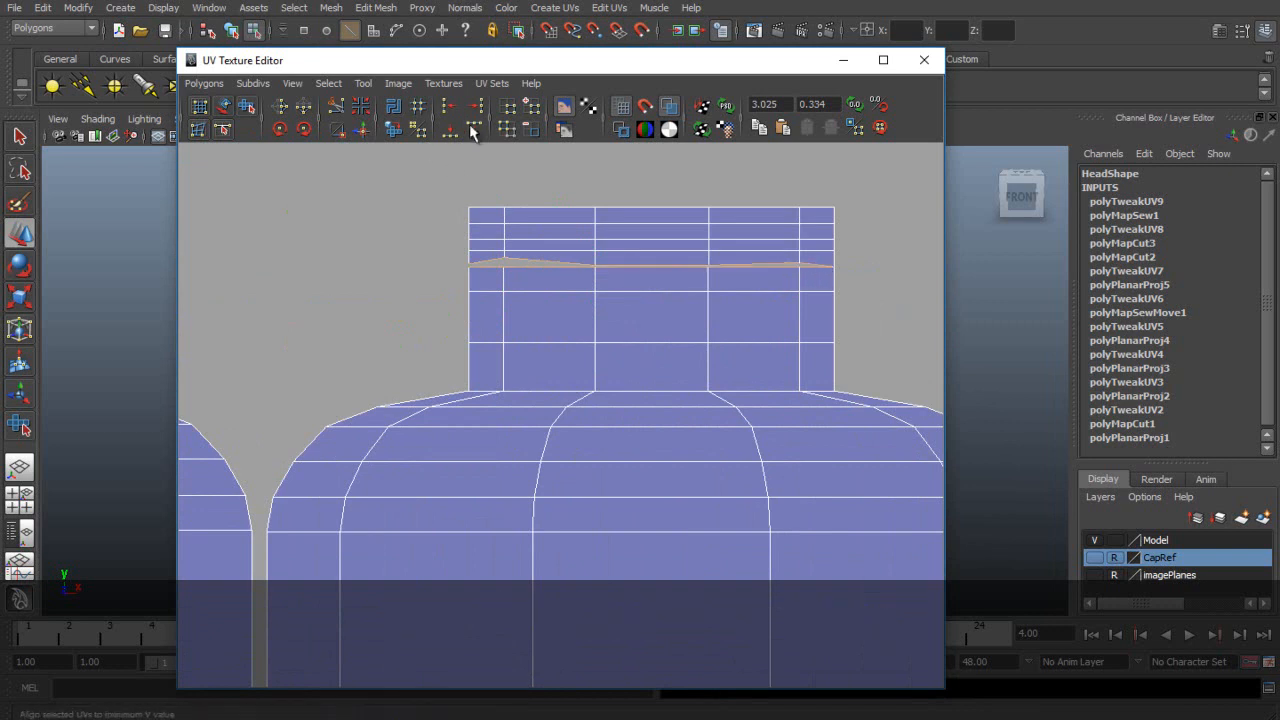
pyautogui.click(341, 135)
# - Select the neck UV row just below the sewn seam on both shells and align it to minimum V
pyautogui.moveTo(553, 281); pyautogui.dragTo(608, 279, button='right')
pyautogui.keyDown('alt'); pyautogui.moveTo(600, 279); pyautogui.dragTo(199, 352, button='right'); pyautogui.keyUp('alt')
pyautogui.moveTo(199, 352); pyautogui.dragTo(688, 373)
pyautogui.press('w')
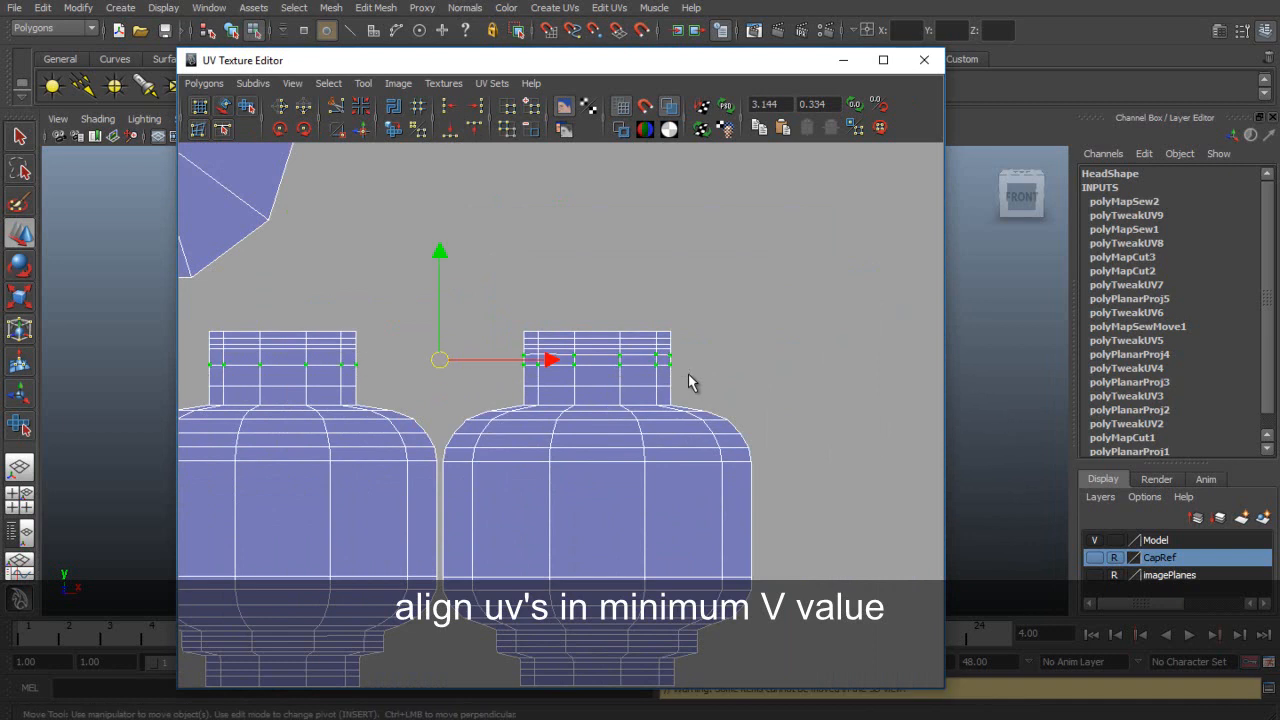
pyautogui.click(450, 127)
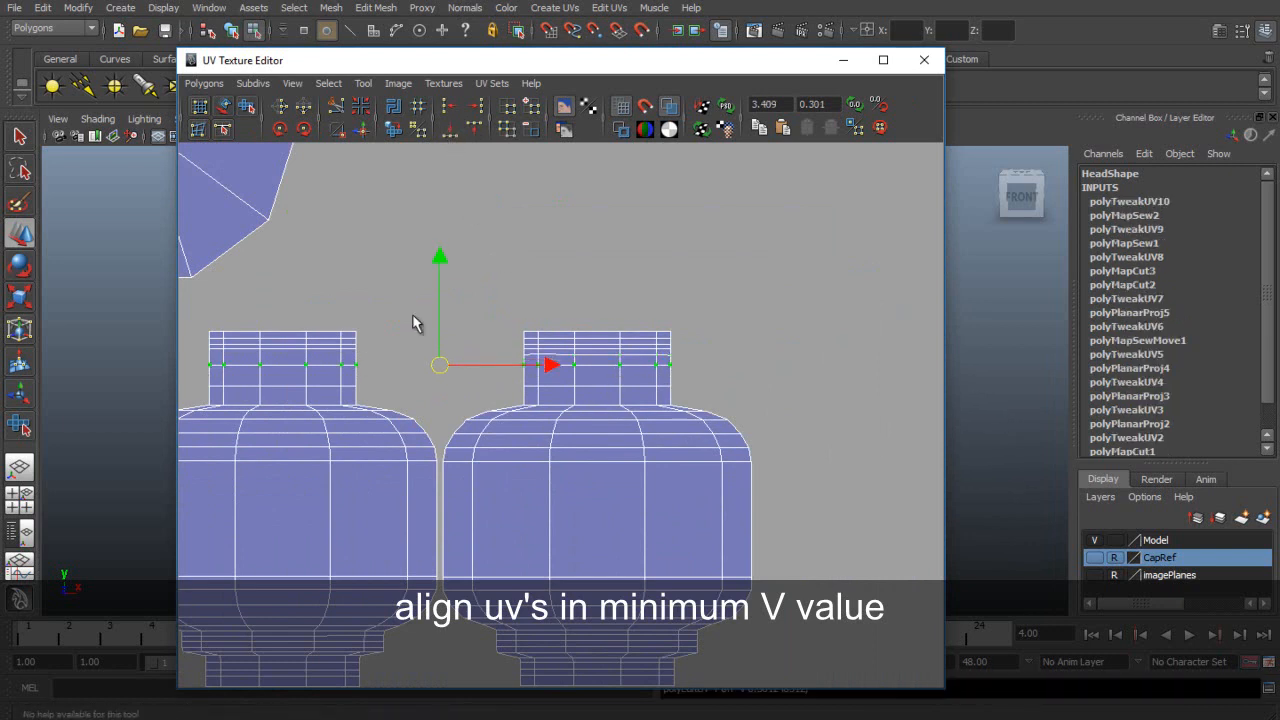
# - Select the sewn seam's UV row on both necks and align it to minimum V
pyautogui.moveTo(201, 345); pyautogui.dragTo(690, 360)
pyautogui.moveTo(372, 271); pyautogui.dragTo(783, 357)
pyautogui.click(450, 130)
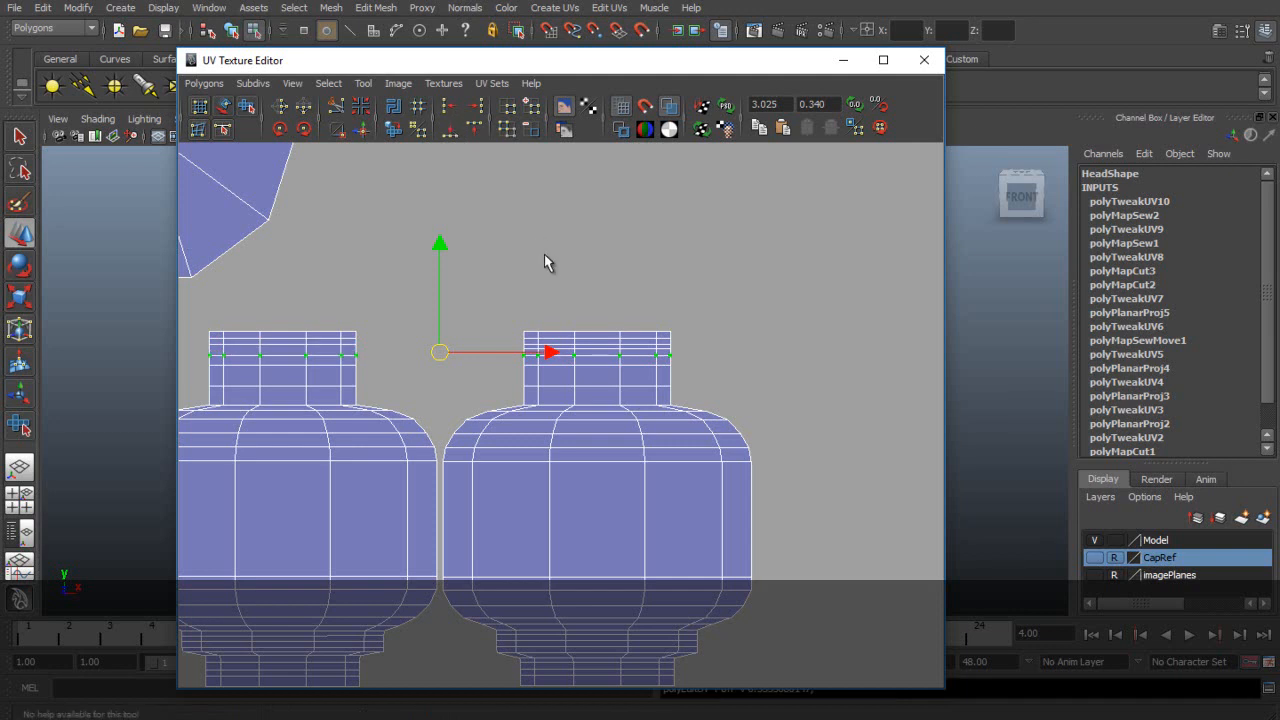
# - Align the right neck's inner vertical UV columns to minimum U, and select a horizontal neck row across both shells
pyautogui.scroll(2, 570, 240)
pyautogui.click(603, 235)
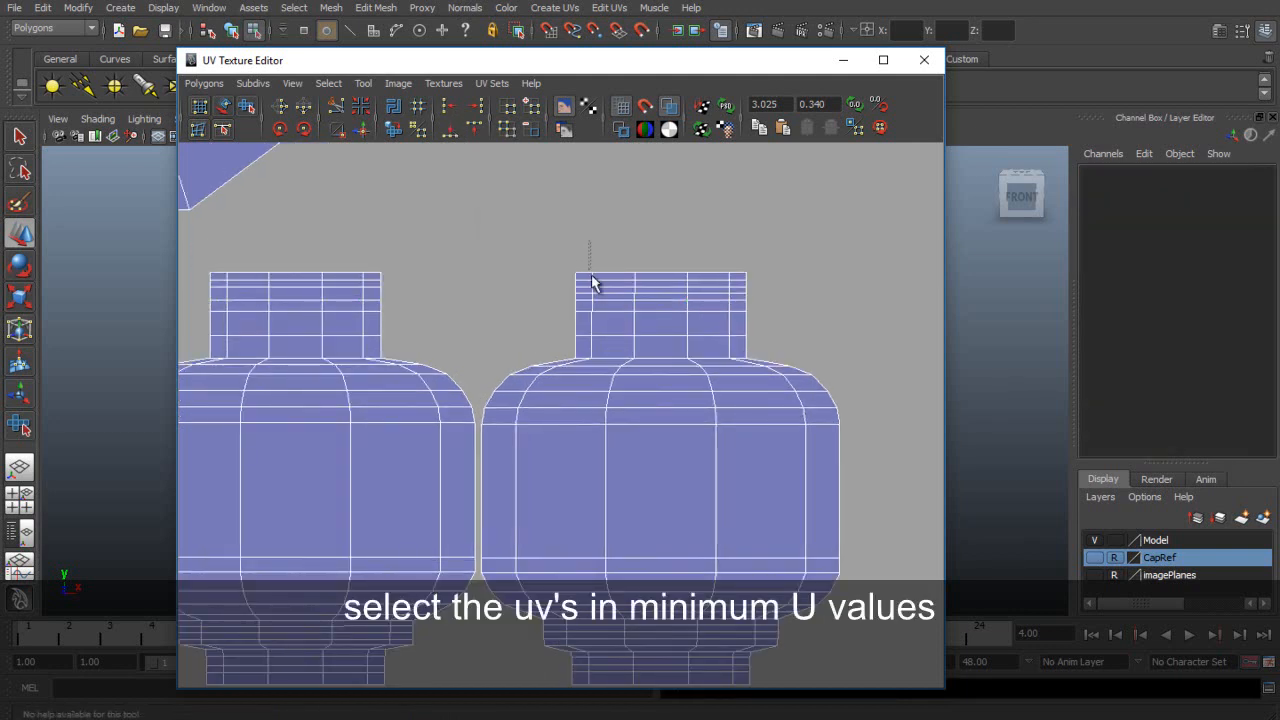
pyautogui.moveTo(587, 248); pyautogui.dragTo(655, 375)
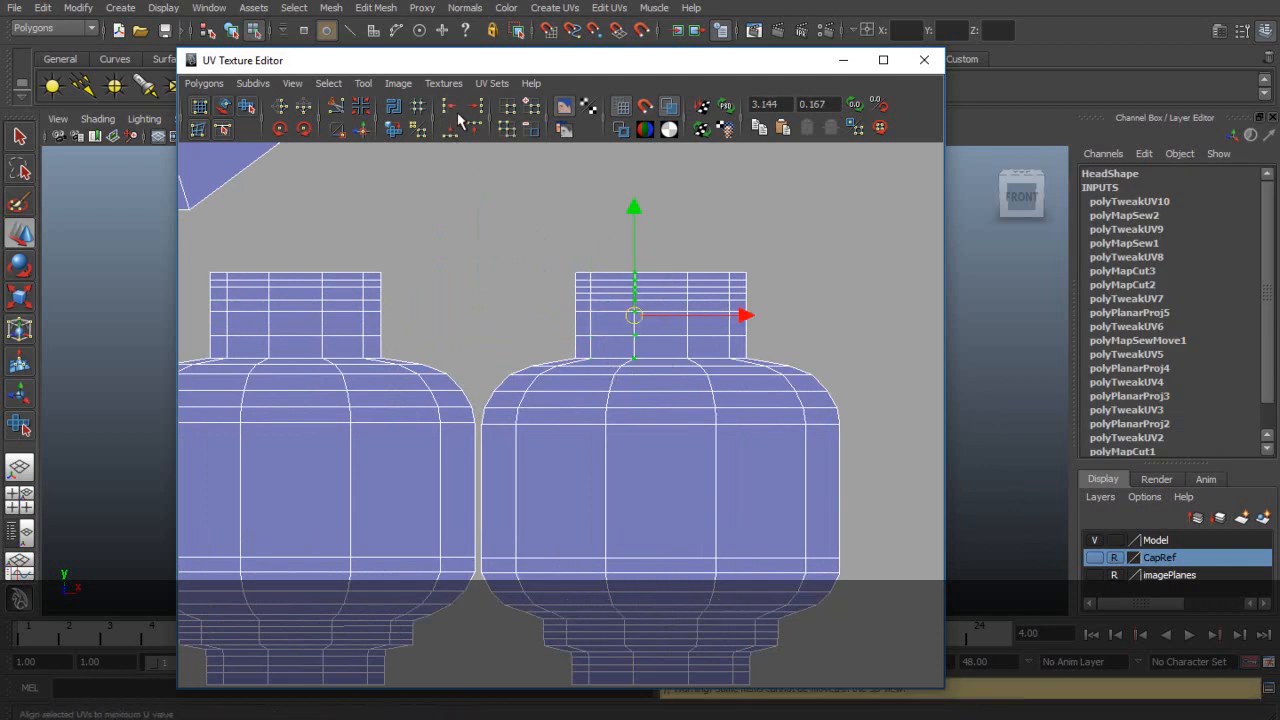
pyautogui.moveTo(683, 257); pyautogui.dragTo(742, 352)
pyautogui.click(652, 198)
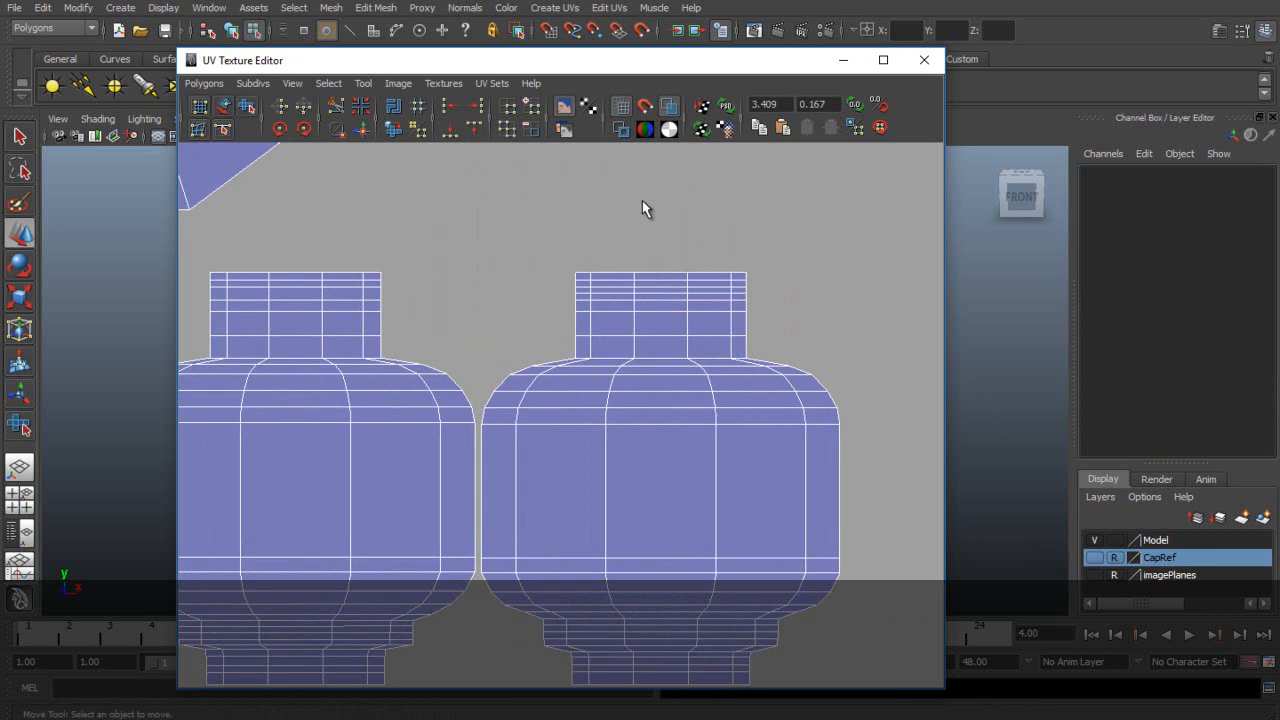
pyautogui.moveTo(201, 294); pyautogui.dragTo(785, 306)
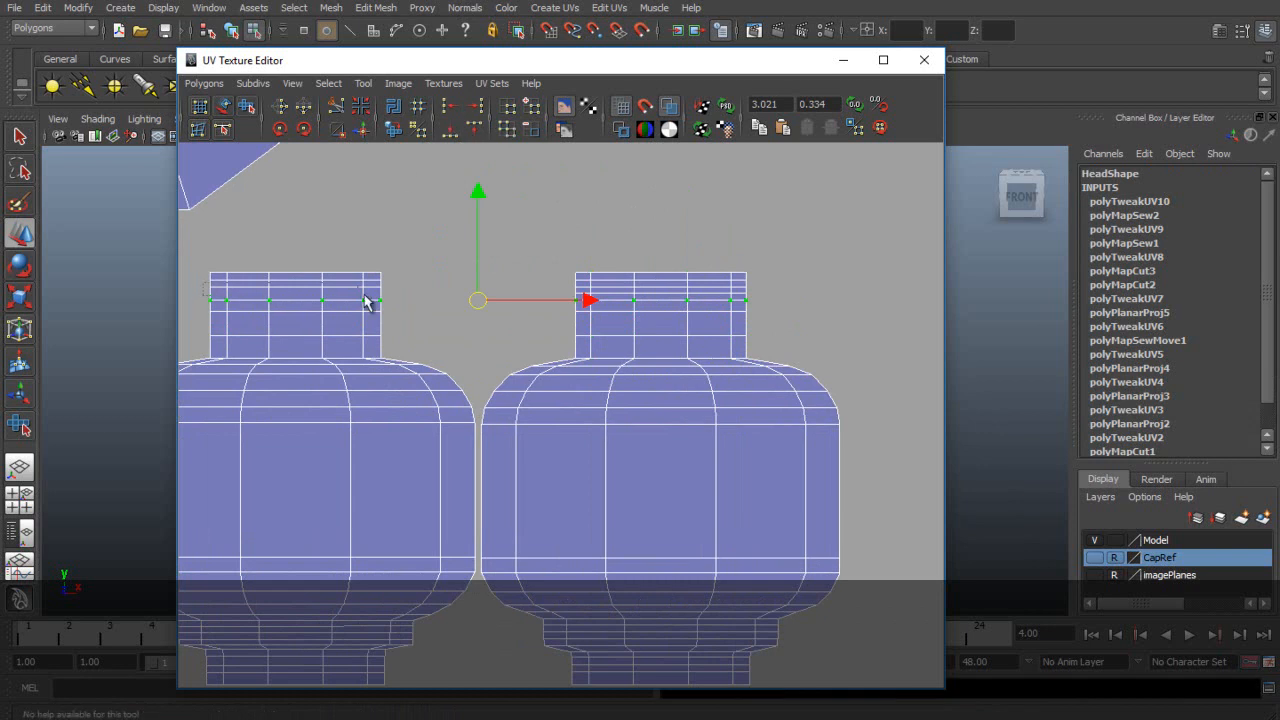
pyautogui.scroll(1, 519, 295)
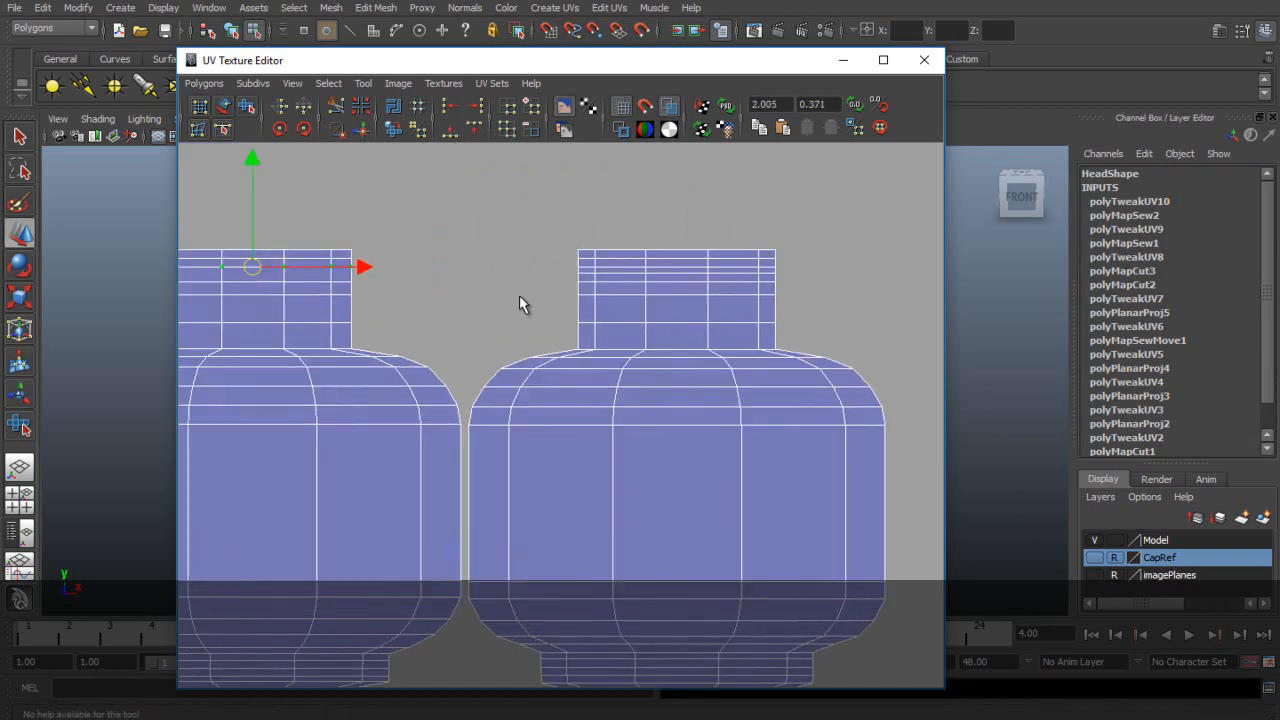
# - Select the facing border edges of both shells along the straight body sides and down the stepped base
pyautogui.moveTo(354, 309); pyautogui.dragTo(350, 264, button='right')
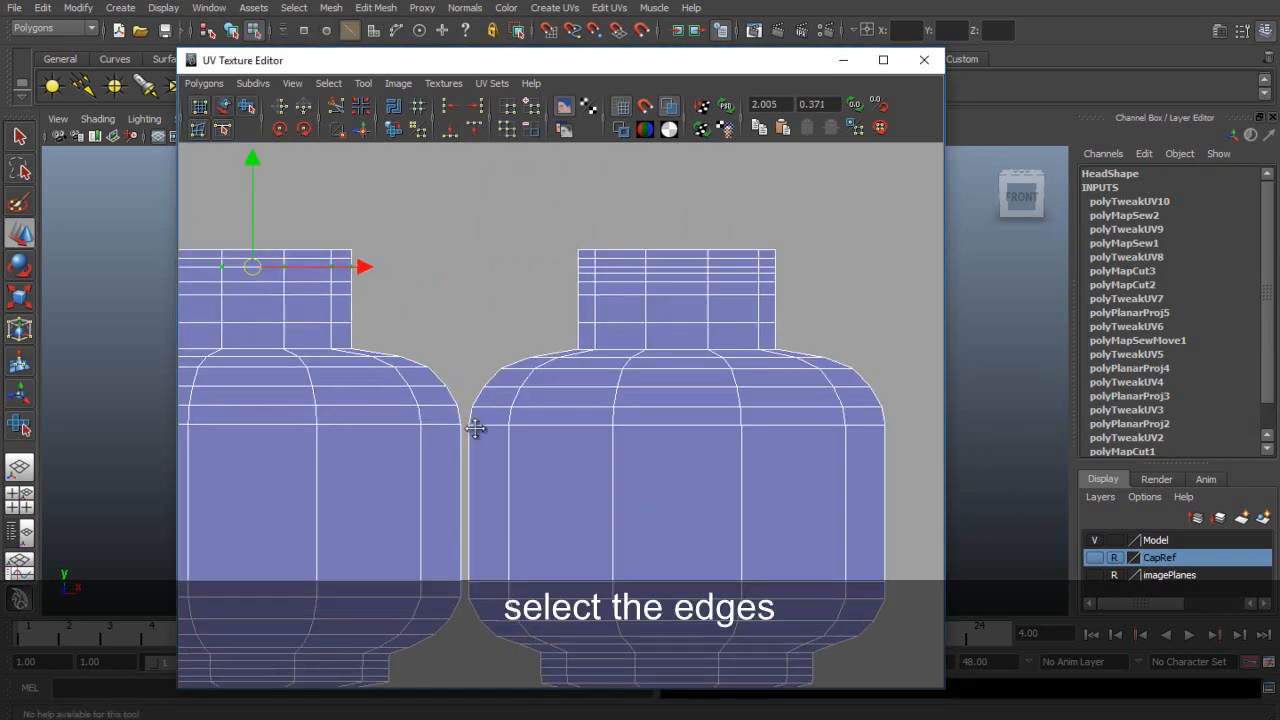
pyautogui.keyDown('alt'); pyautogui.moveTo(475, 432); pyautogui.dragTo(503, 211, button='middle'); pyautogui.keyUp('alt')
pyautogui.scroll(3, 528, 391)
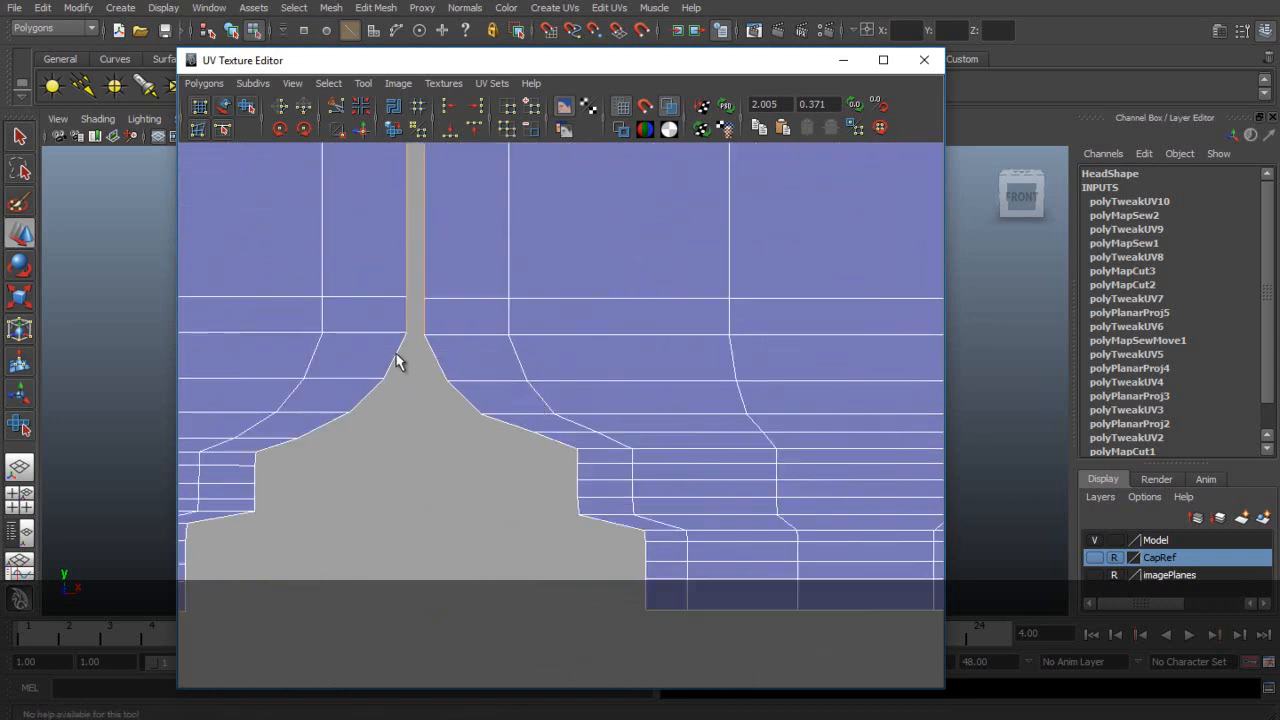
pyautogui.keyDown('alt'); pyautogui.moveTo(340, 438); pyautogui.dragTo(486, 353, button='middle'); pyautogui.keyUp('alt')
pyautogui.scroll(2, 486, 353)
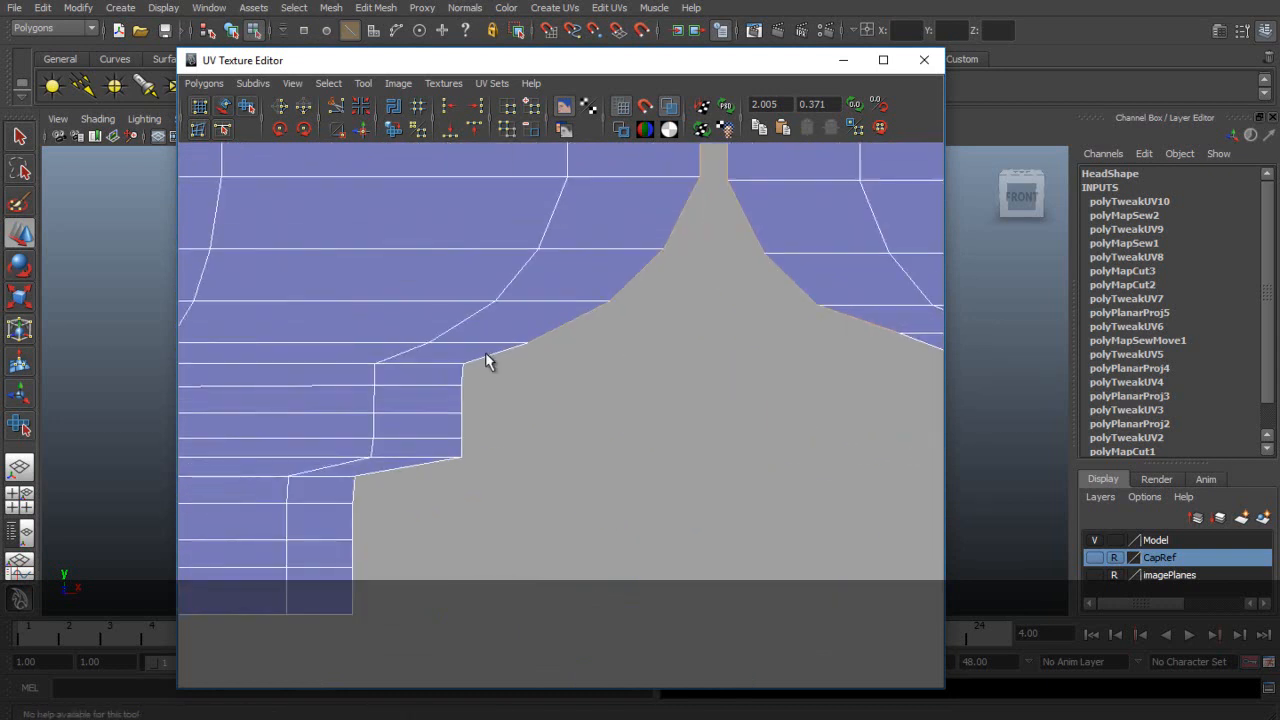
pyautogui.press('w')
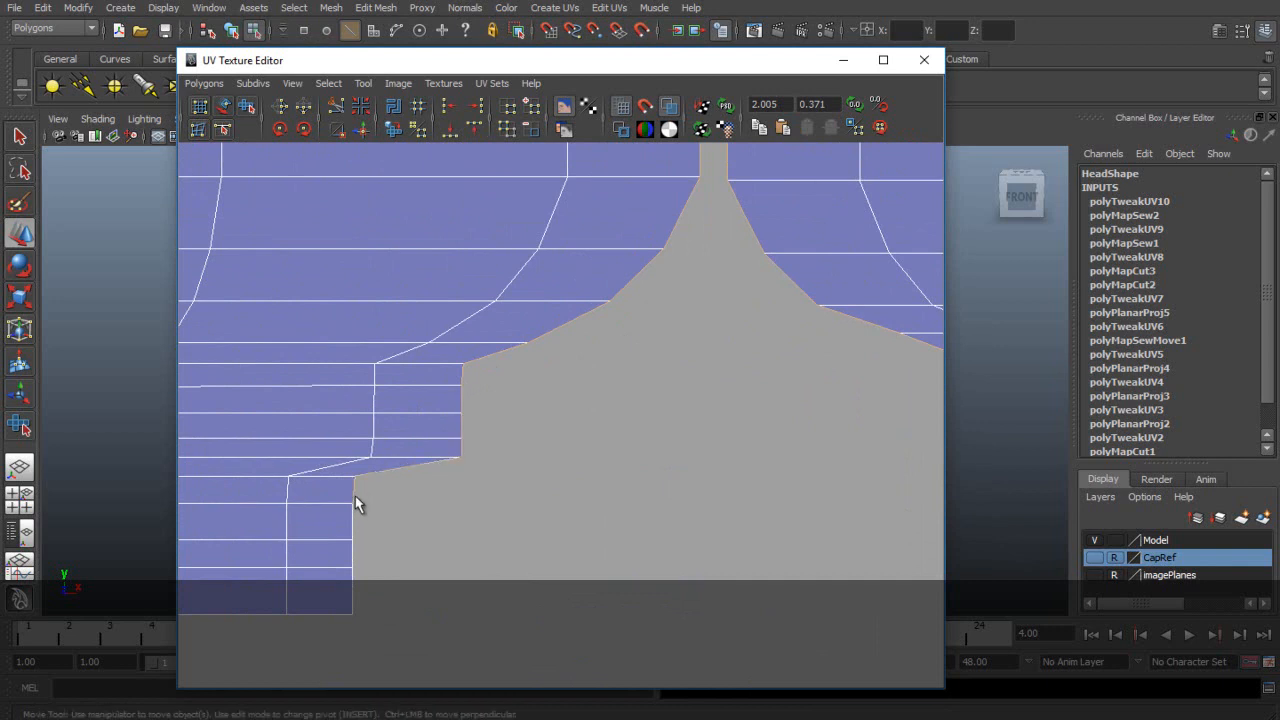
# - Add the upper body and curved shoulder border edges between the two shells to the edge selection
pyautogui.scroll(-5, 541, 415)
pyautogui.keyDown('alt'); pyautogui.moveTo(687, 265); pyautogui.dragTo(681, 413, button='middle'); pyautogui.keyUp('alt')
pyautogui.scroll(4, 681, 413)
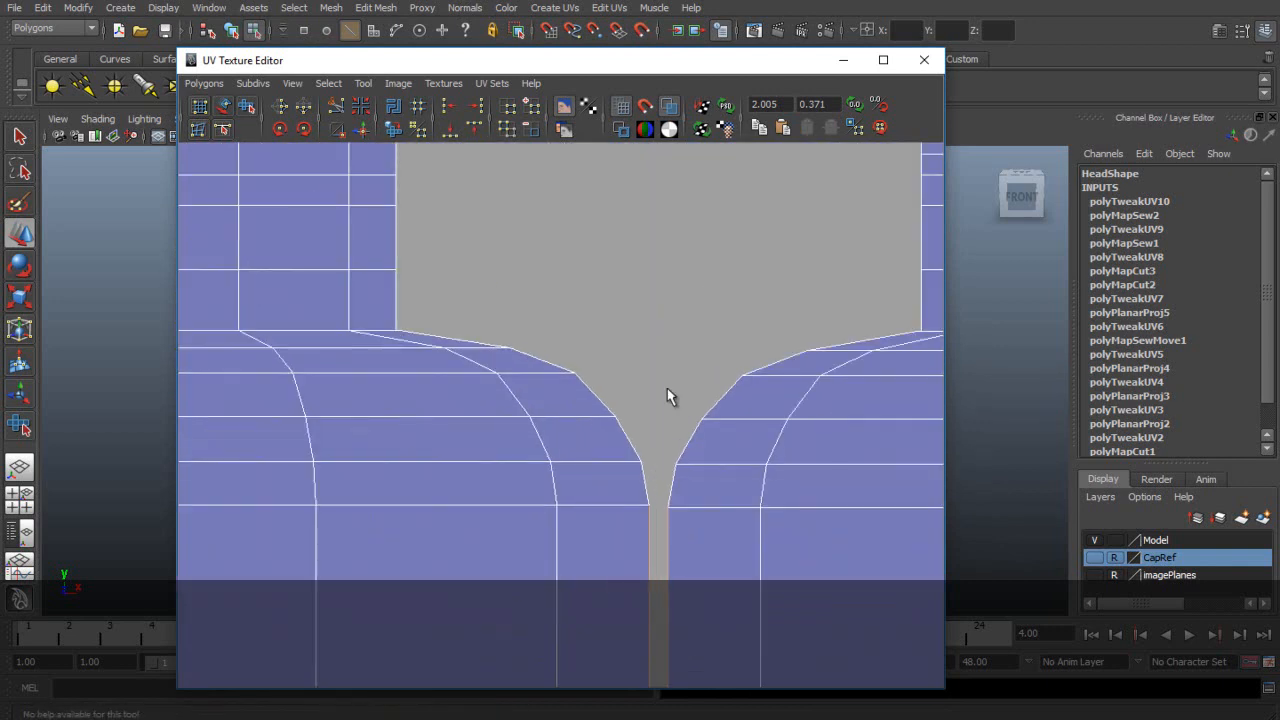
pyautogui.keyDown('shift'); pyautogui.click(649, 495); pyautogui.keyUp('shift')
pyautogui.keyDown('shift'); pyautogui.click(636, 453); pyautogui.keyUp('shift')
pyautogui.keyDown('shift'); pyautogui.click(602, 401); pyautogui.keyUp('shift')
pyautogui.keyDown('shift'); pyautogui.click(563, 366); pyautogui.keyUp('shift')
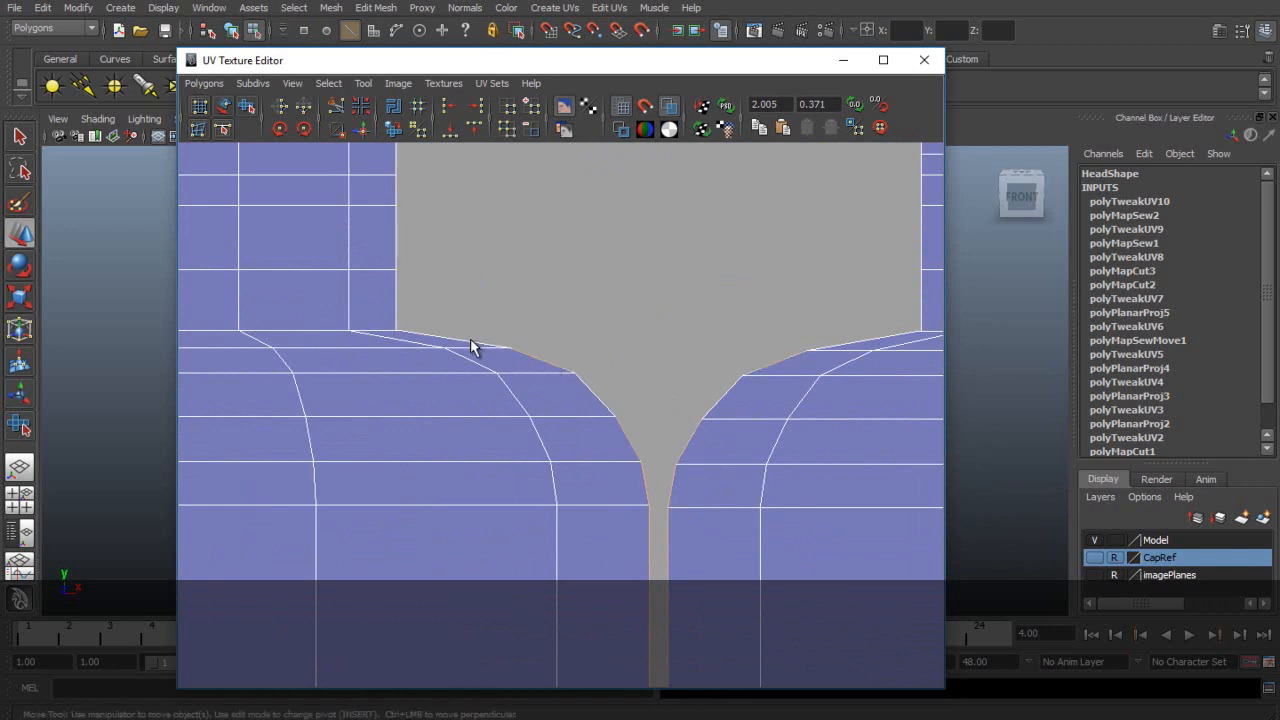
# - Add the remaining shoulder and neck side edges to the selection and sew the two shells together
pyautogui.keyDown('shift'); pyautogui.click(405, 303); pyautogui.keyUp('shift')
pyautogui.keyDown('shift'); pyautogui.click(433, 330); pyautogui.keyUp('shift')
pyautogui.keyDown('shift'); pyautogui.click(400, 252); pyautogui.keyUp('shift')
pyautogui.scroll(-3, 490, 254)
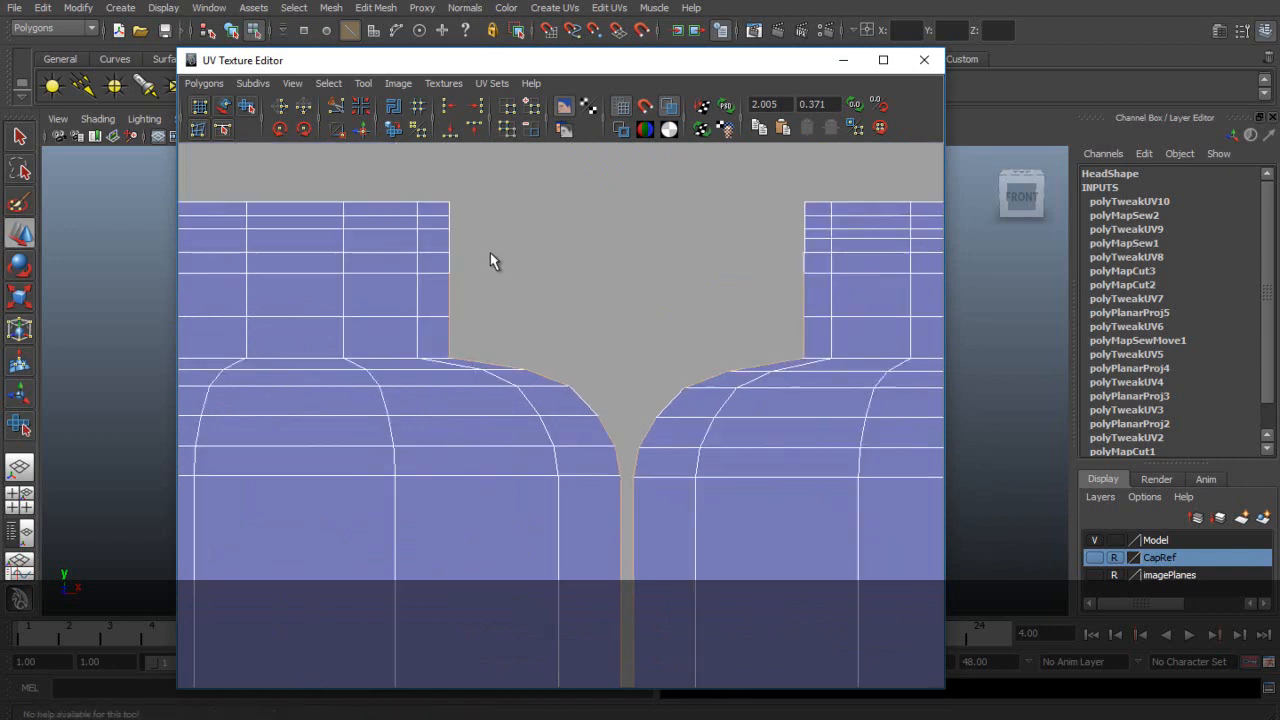
pyautogui.keyDown('alt'); pyautogui.moveTo(494, 255); pyautogui.dragTo(506, 306, button='middle'); pyautogui.keyUp('alt')
pyautogui.press('w')
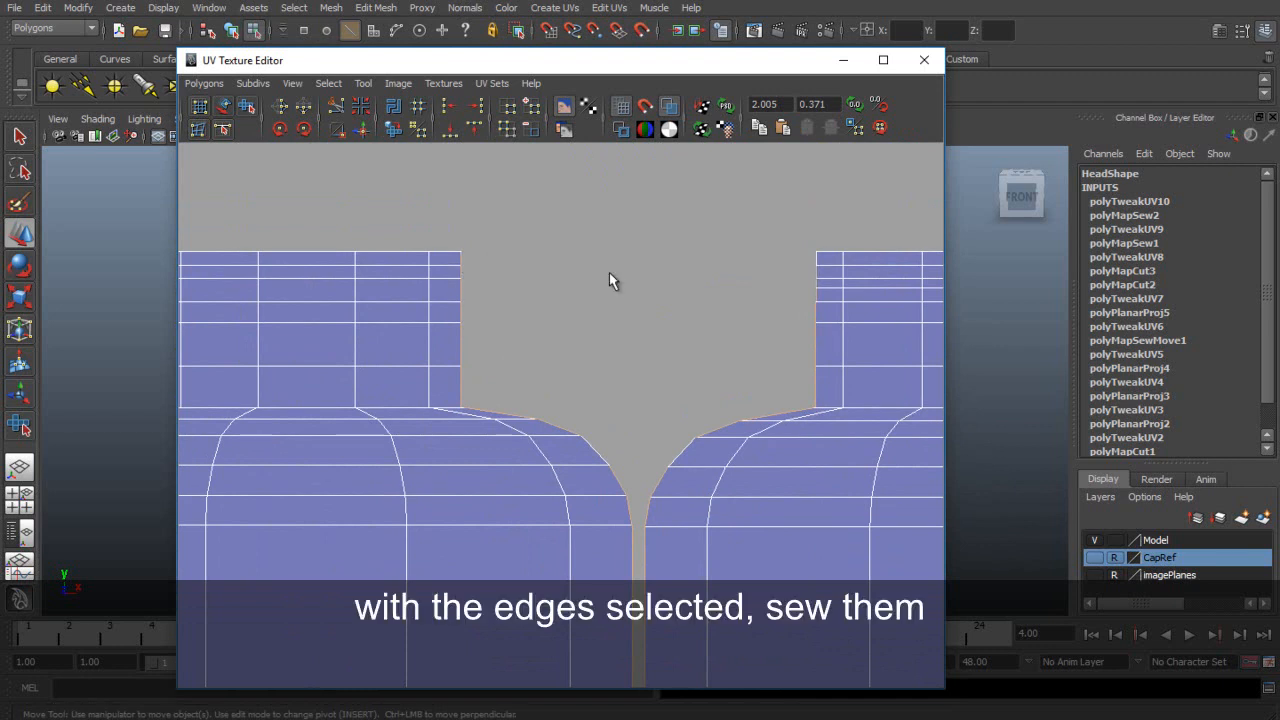
pyautogui.press('a')
pyautogui.scroll(2, 697, 287)
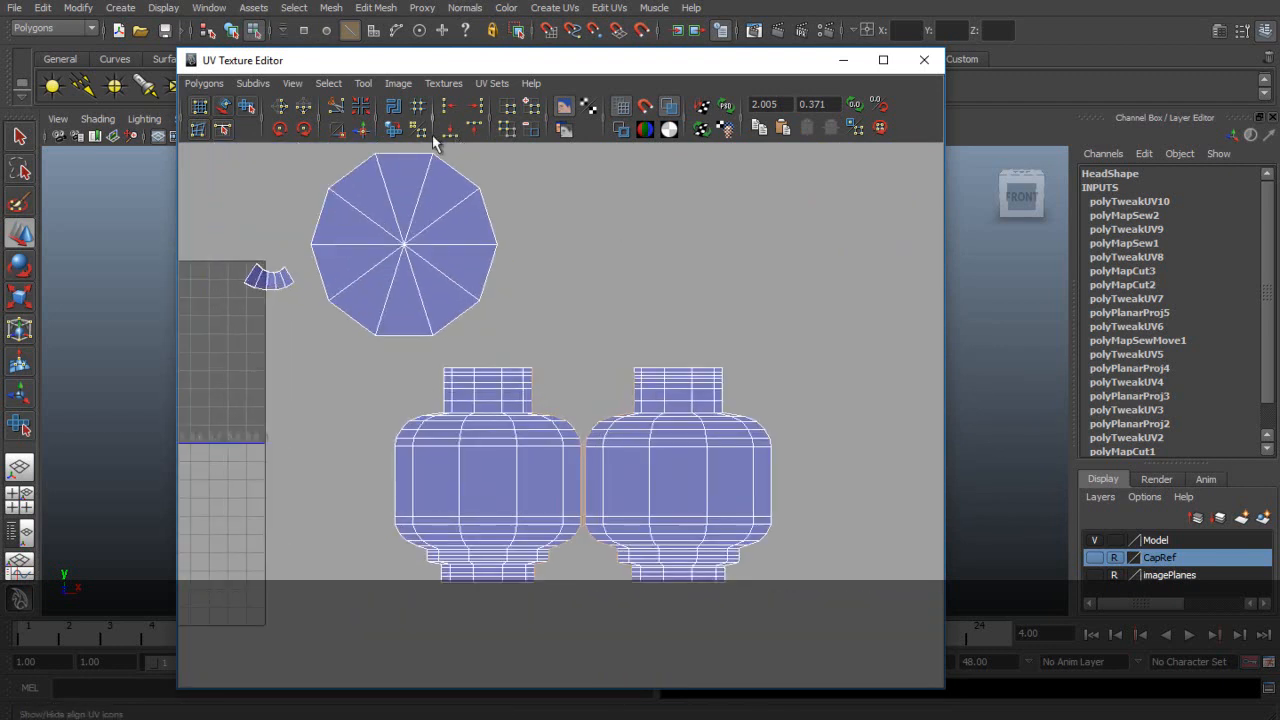
pyautogui.click(337, 132)
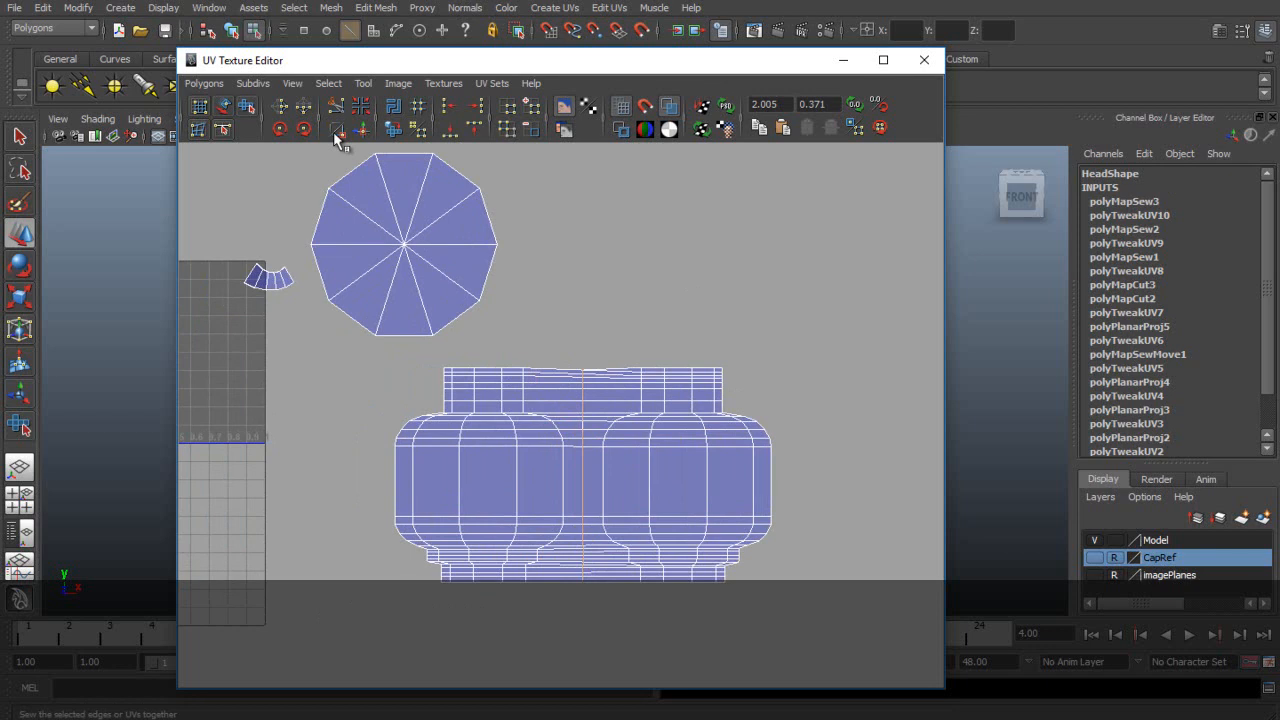
# - Select the third UV row from the top of the left neck half with its right-half counterpart and align them to minimum V
pyautogui.keyDown('alt'); pyautogui.moveTo(623, 411); pyautogui.dragTo(645, 313, button='middle'); pyautogui.keyUp('alt')
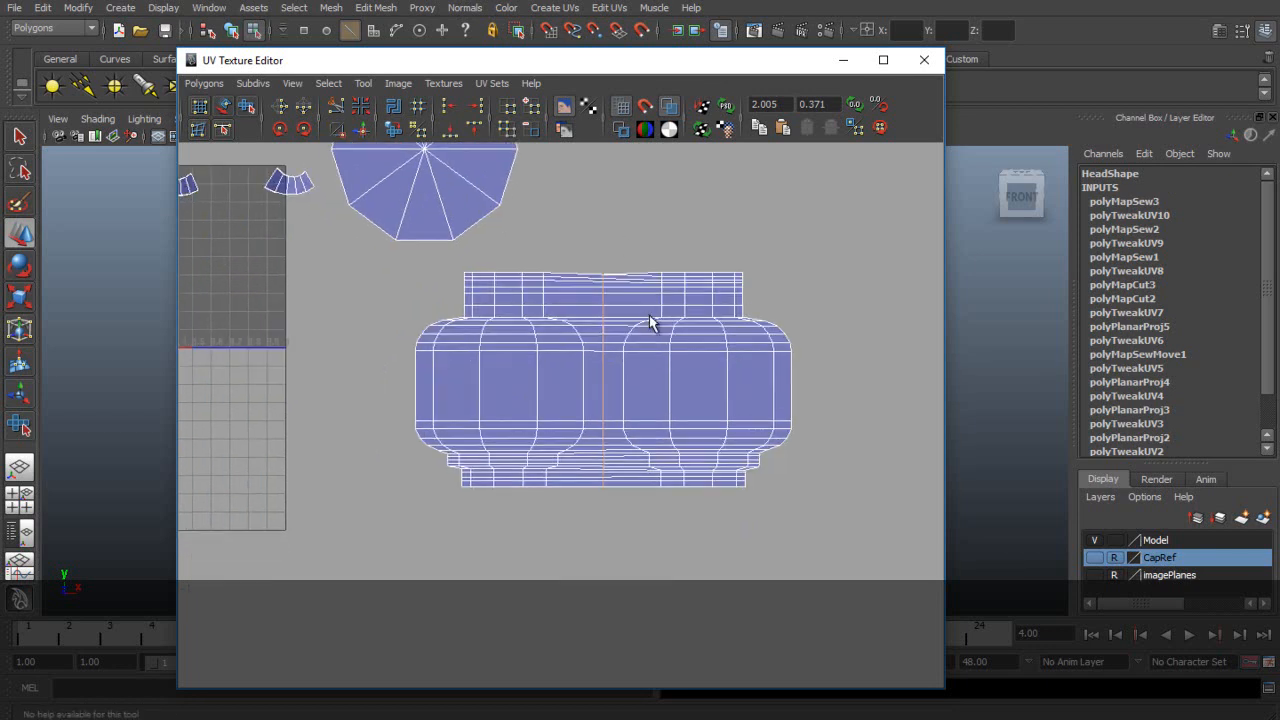
pyautogui.scroll(2, 675, 290)
pyautogui.keyDown('alt'); pyautogui.moveTo(647, 440); pyautogui.dragTo(557, 531, button='middle'); pyautogui.keyUp('alt')
pyautogui.scroll(2, 545, 398)
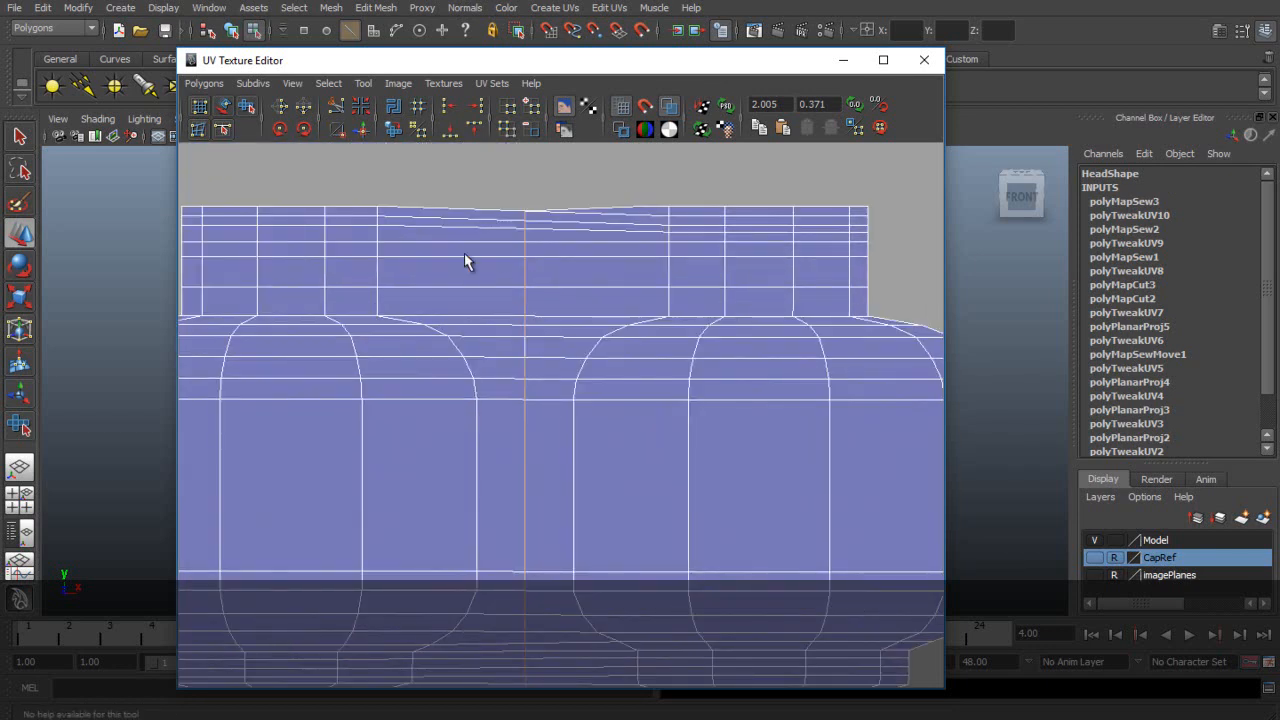
pyautogui.moveTo(466, 252); pyautogui.dragTo(225, 222, button='right')
pyautogui.moveTo(183, 231); pyautogui.dragTo(530, 250)
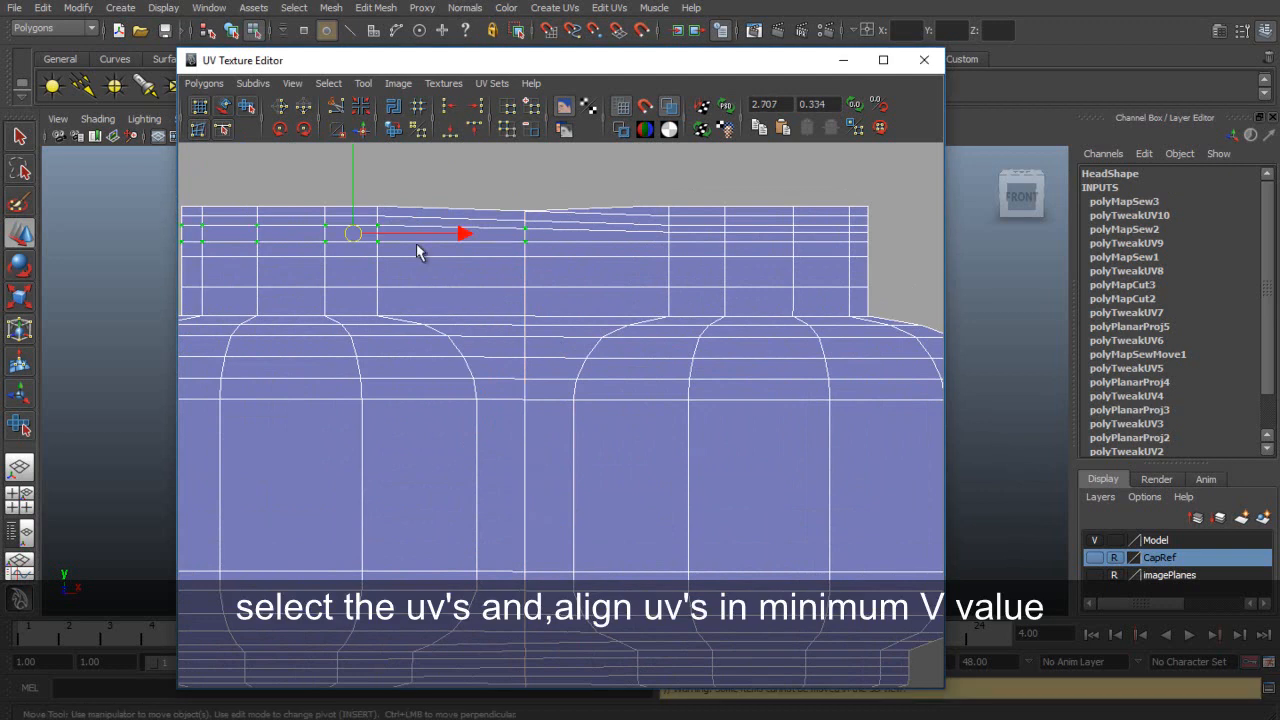
pyautogui.keyDown('alt'); pyautogui.moveTo(222, 257); pyautogui.dragTo(248, 254, button='middle'); pyautogui.keyUp('alt')
pyautogui.keyDown('ctrl'); pyautogui.moveTo(522, 271); pyautogui.dragTo(680, 290); pyautogui.keyUp('ctrl')
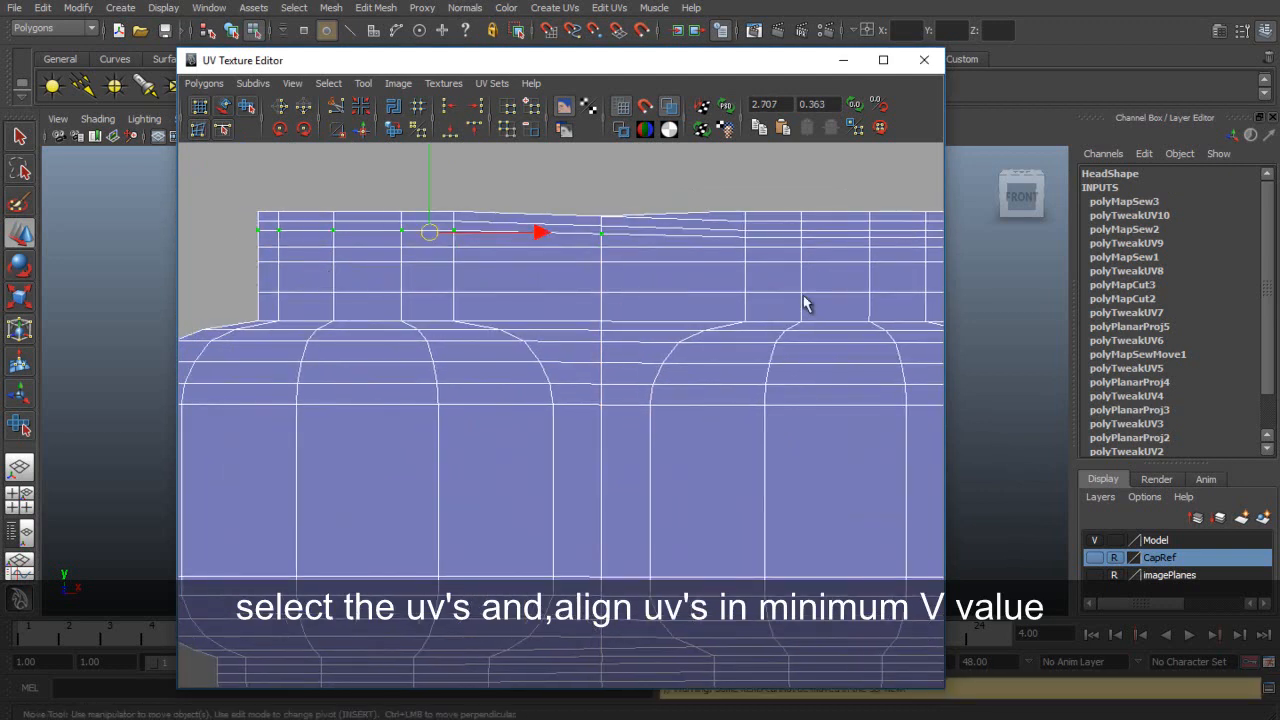
pyautogui.keyDown('alt'); pyautogui.moveTo(753, 241); pyautogui.dragTo(503, 288, button='middle'); pyautogui.keyUp('alt')
pyautogui.keyDown('shift'); pyautogui.click(495, 283); pyautogui.keyUp('shift')
pyautogui.keyDown('shift'); pyautogui.click(550, 282); pyautogui.keyUp('shift')
pyautogui.keyDown('shift'); pyautogui.click(619, 283); pyautogui.keyUp('shift')
pyautogui.keyDown('shift'); pyautogui.moveTo(667, 280); pyautogui.dragTo(703, 291); pyautogui.keyUp('shift')
pyautogui.keyDown('alt'); pyautogui.moveTo(477, 279); pyautogui.dragTo(643, 268, button='middle'); pyautogui.keyUp('alt')
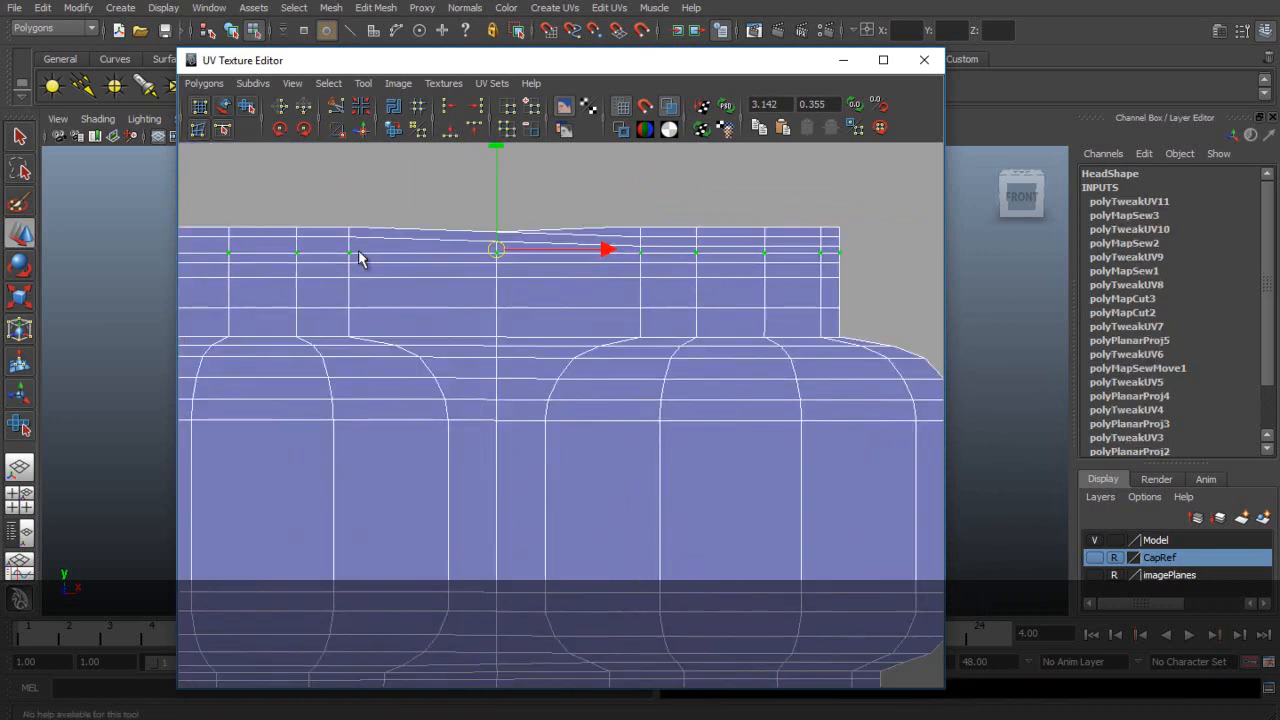
# - Select the next neck UV row above across both halves of the merged shell and align it to minimum V
pyautogui.keyDown('alt'); pyautogui.moveTo(403, 264); pyautogui.dragTo(237, 280, button='right'); pyautogui.keyUp('alt')
pyautogui.keyDown('alt'); pyautogui.moveTo(410, 289); pyautogui.dragTo(506, 277, button='right'); pyautogui.keyUp('alt')
pyautogui.keyDown('shift'); pyautogui.click(503, 260); pyautogui.keyUp('shift')
pyautogui.keyDown('shift'); pyautogui.click(633, 263); pyautogui.keyUp('shift')
pyautogui.keyDown('shift'); pyautogui.moveTo(819, 265); pyautogui.dragTo(820, 268); pyautogui.keyUp('shift')
pyautogui.click(448, 128)
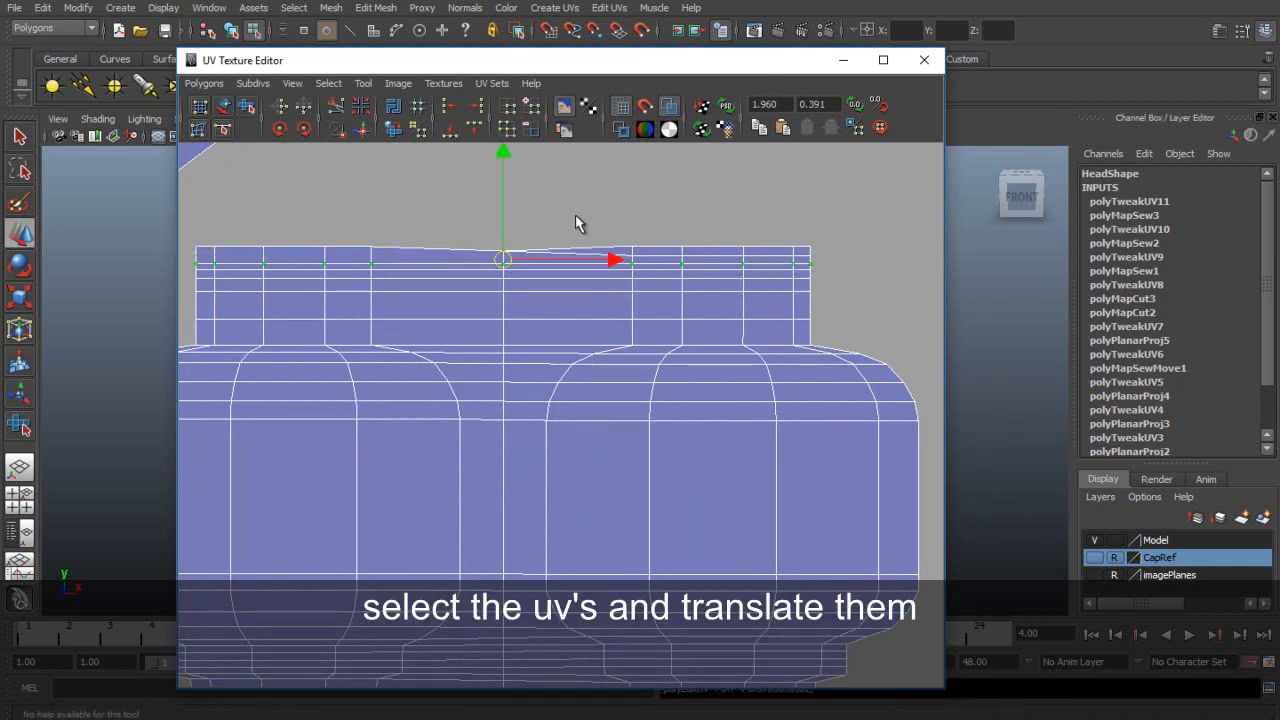
pyautogui.click(573, 211)
pyautogui.click(506, 250)
pyautogui.moveTo(508, 251)
pyautogui.mouseDown()
pyautogui.moveTo(507, 231)
pyautogui.moveTo(496, 238)
pyautogui.mouseUp()
pyautogui.hotkey('ctrl', 'z')
# - Raise the right neck half's top UV row and move its inner corner UV over to the centre seam
pyautogui.click(618, 215)
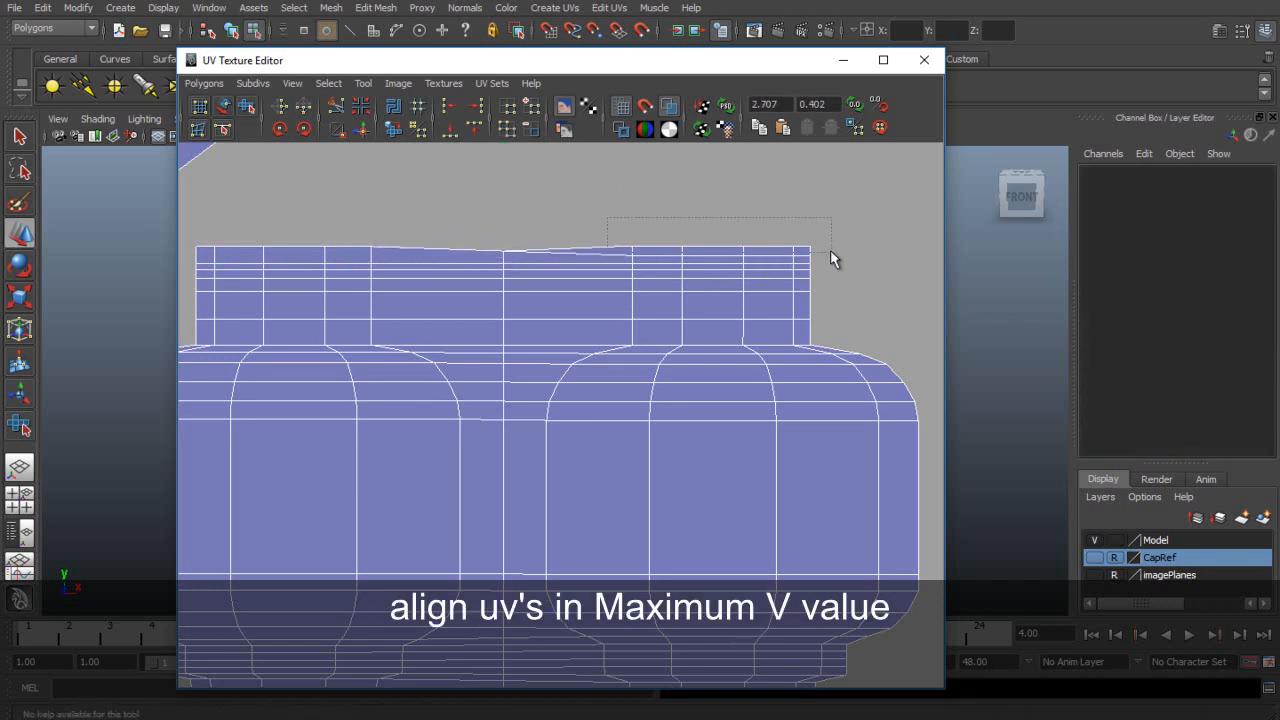
pyautogui.moveTo(830, 258); pyautogui.dragTo(830, 258)
pyautogui.moveTo(713, 225); pyautogui.dragTo(712, 197)
pyautogui.click(617, 226)
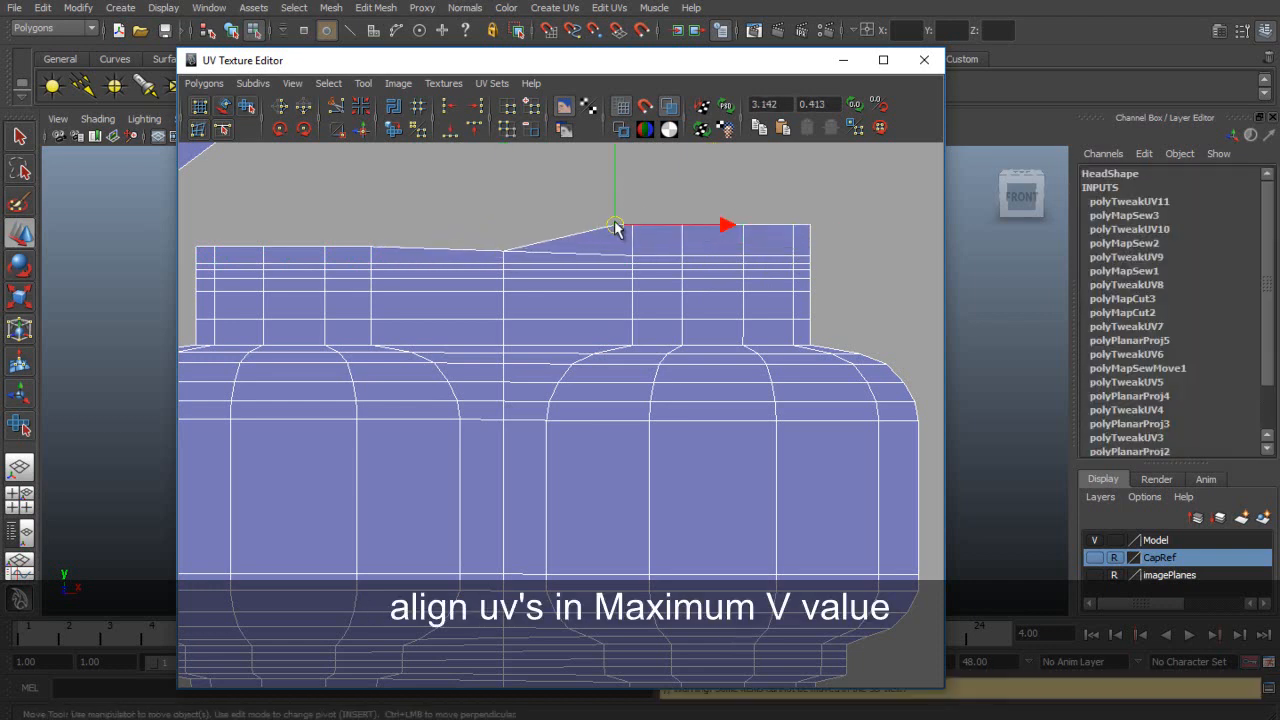
pyautogui.moveTo(620, 228); pyautogui.dragTo(497, 227)
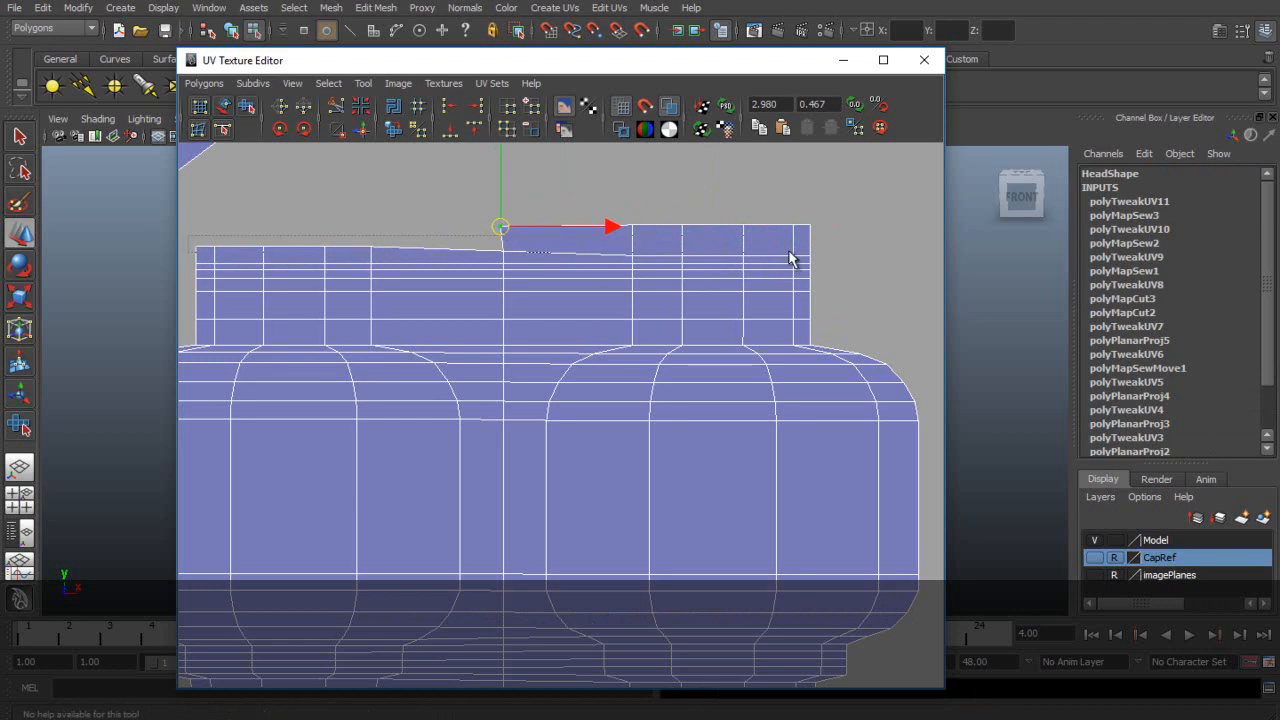
# - Align the row beneath the raised top to maximum V across both halves, and the raised corner with the centre seam at minimum U
pyautogui.moveTo(841, 256); pyautogui.dragTo(841, 257)
pyautogui.click(473, 130)
pyautogui.moveTo(523, 277); pyautogui.dragTo(524, 300)
pyautogui.click(446, 106)
pyautogui.moveTo(565, 230); pyautogui.dragTo(567, 230)
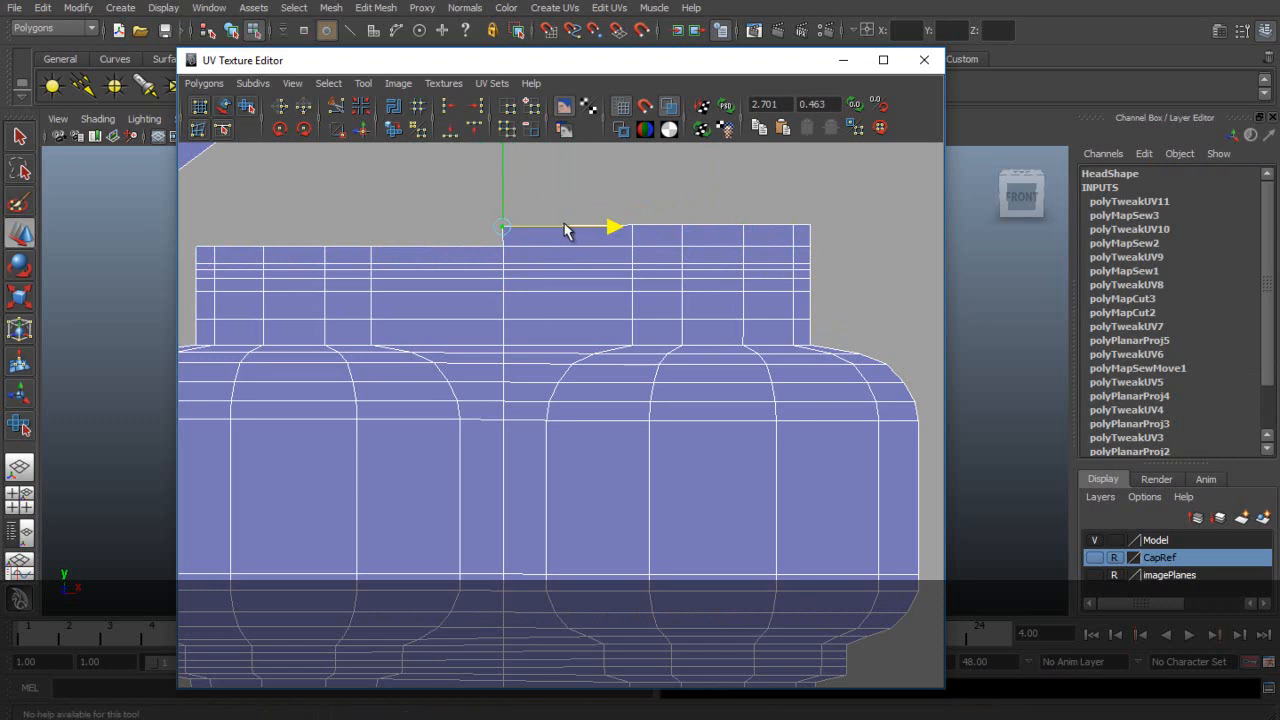
pyautogui.click(625, 204)
# - Select the matching end edges of the two small curved strip shells and sew them together
pyautogui.scroll(-5, 686, 240)
pyautogui.press('q')
pyautogui.scroll(2, 656, 328)
pyautogui.keyDown('alt'); pyautogui.moveTo(646, 350); pyautogui.dragTo(720, 250, button='middle'); pyautogui.keyUp('alt')
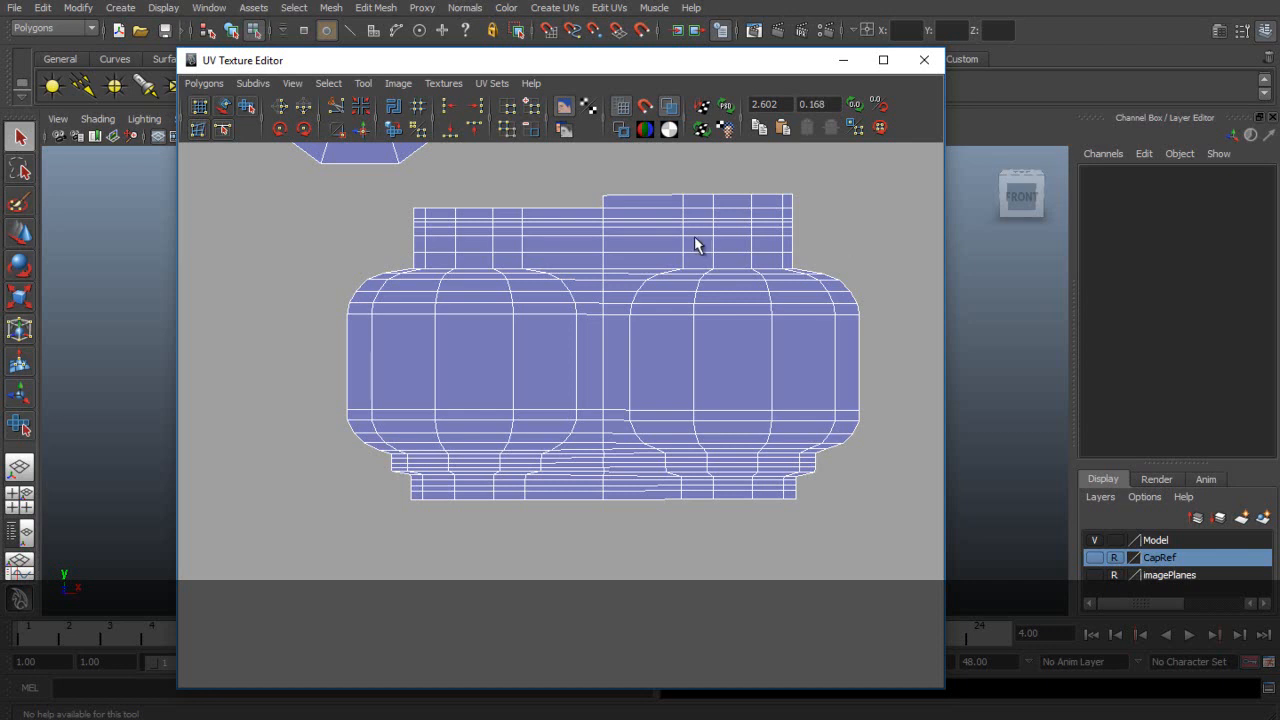
pyautogui.scroll(-2, 694, 236)
pyautogui.scroll(2, 694, 238)
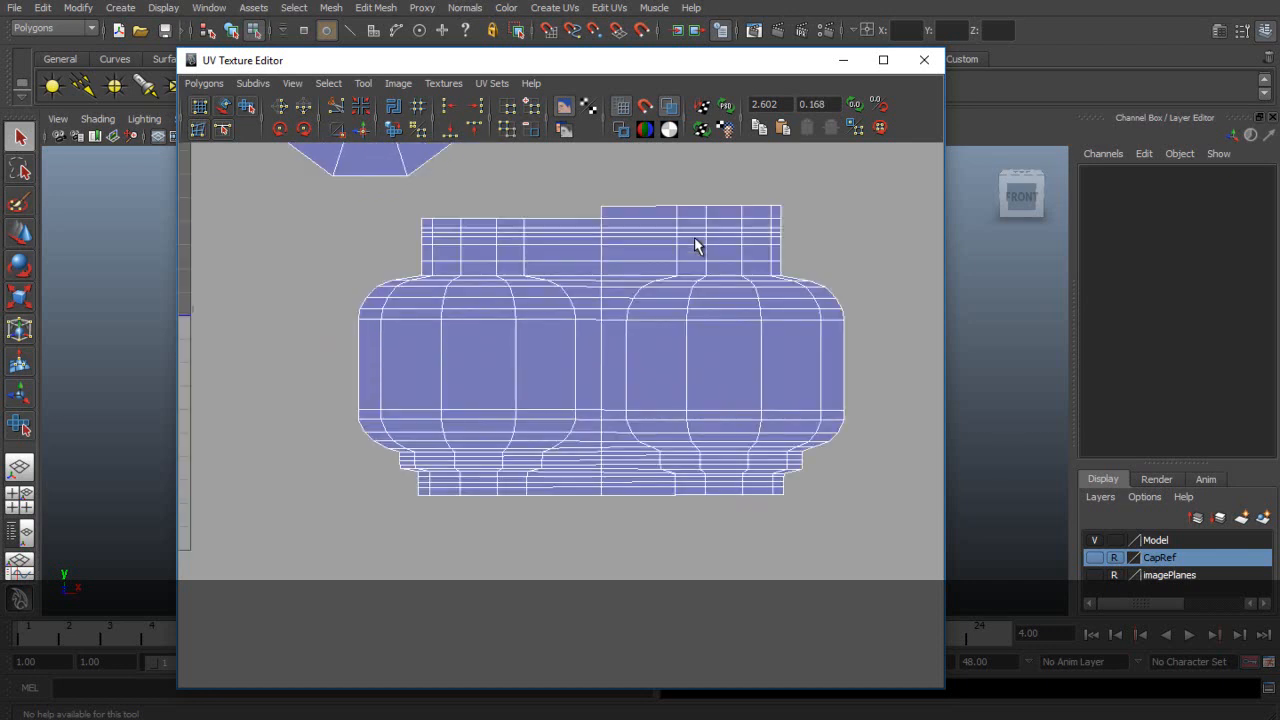
pyautogui.moveTo(362, 257)
pyautogui.keyDown('alt'); pyautogui.mouseDown(button='middle')
pyautogui.moveTo(465, 367)
pyautogui.moveTo(455, 338)
pyautogui.mouseUp(button='middle'); pyautogui.keyUp('alt')
pyautogui.scroll(2, 377, 307)
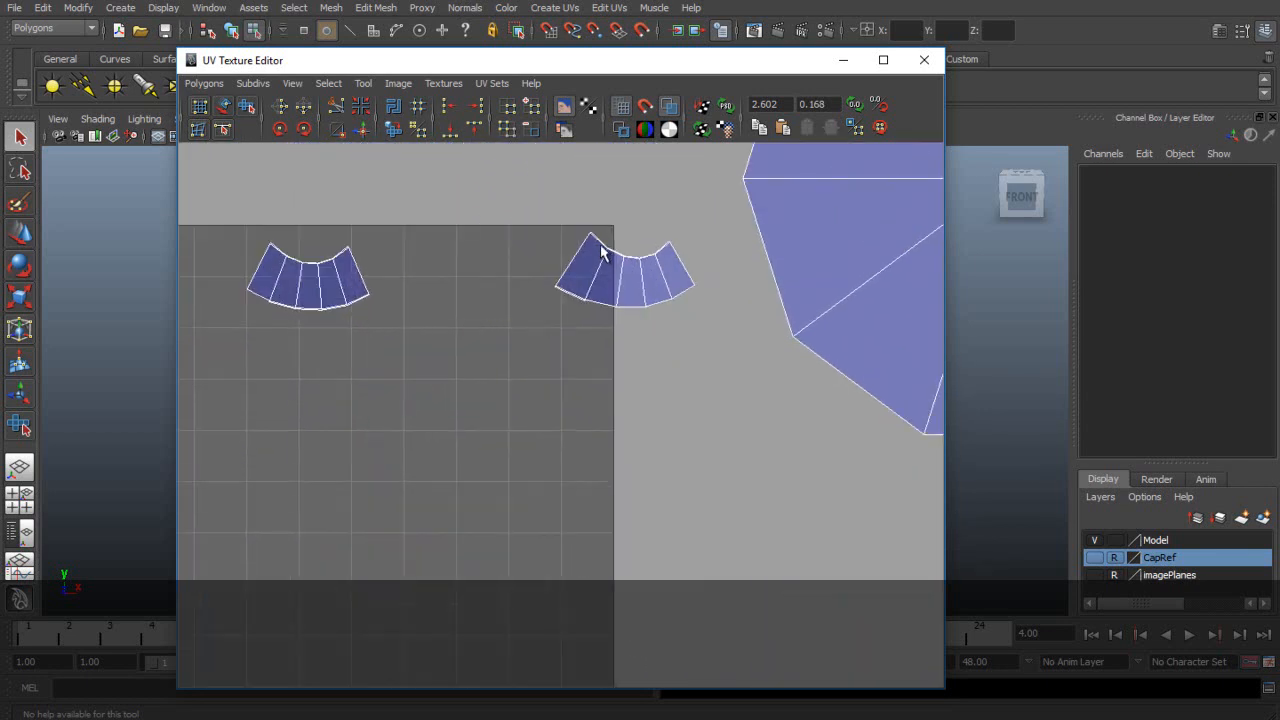
pyautogui.scroll(2, 531, 269)
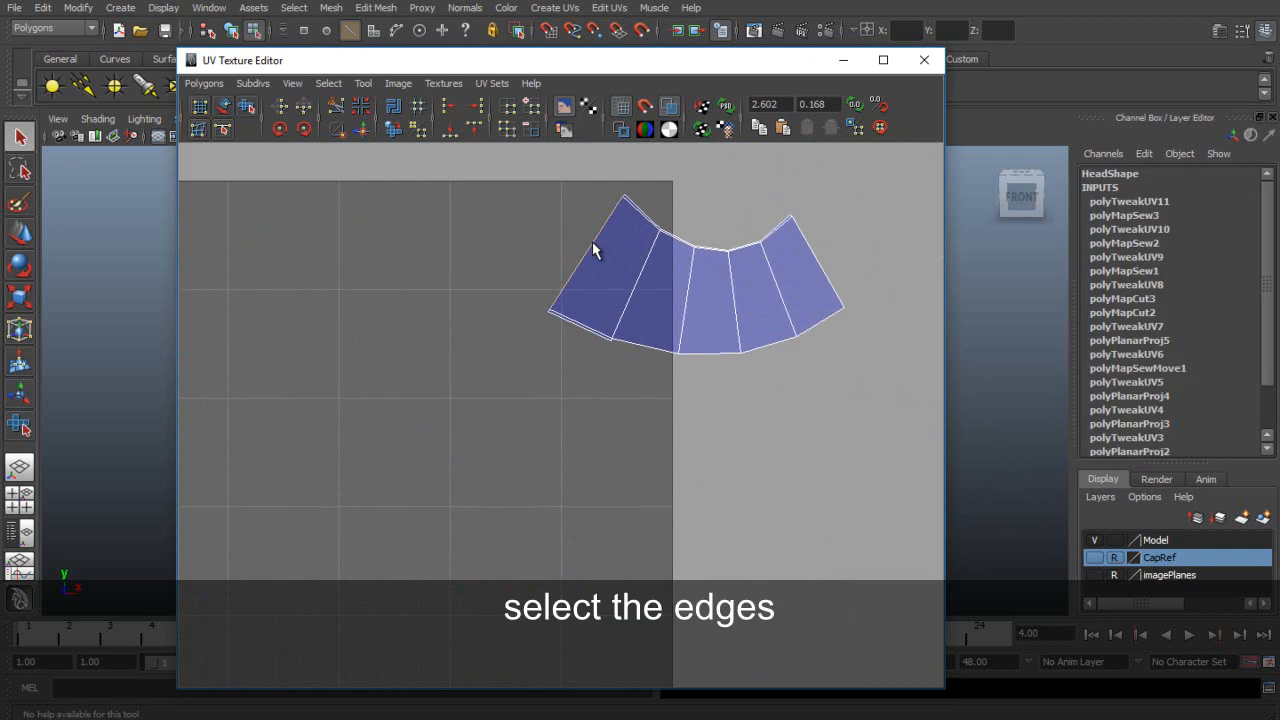
pyautogui.scroll(3, 558, 297)
pyautogui.scroll(3, 563, 254)
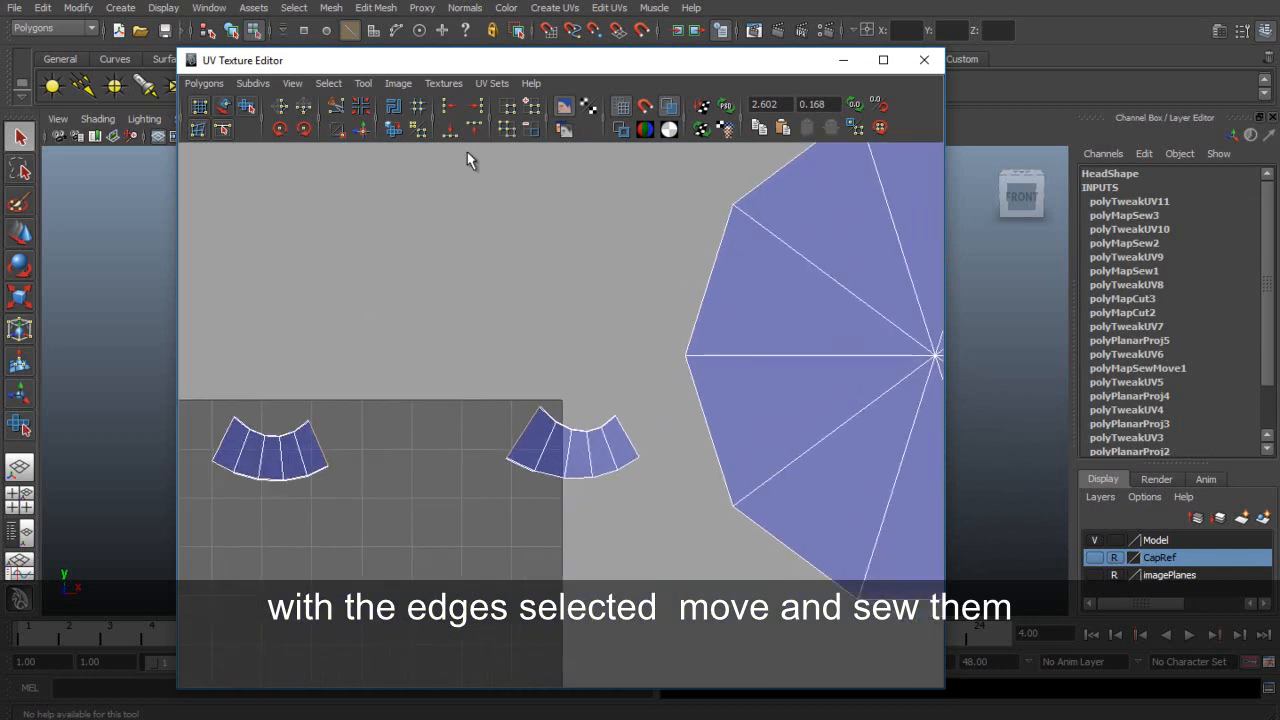
pyautogui.click(342, 130)
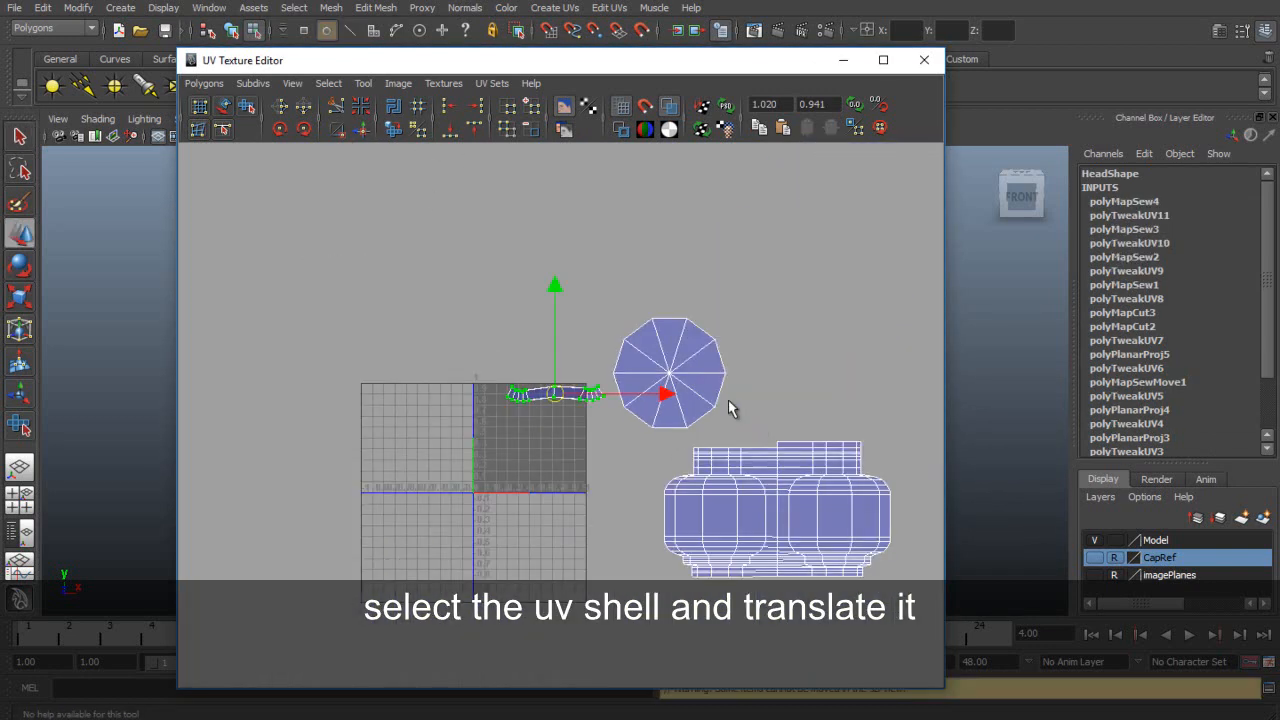
# - Move the sewn curved strip shell over to just above the left half of the neck's top border
pyautogui.moveTo(556, 394); pyautogui.dragTo(735, 438)
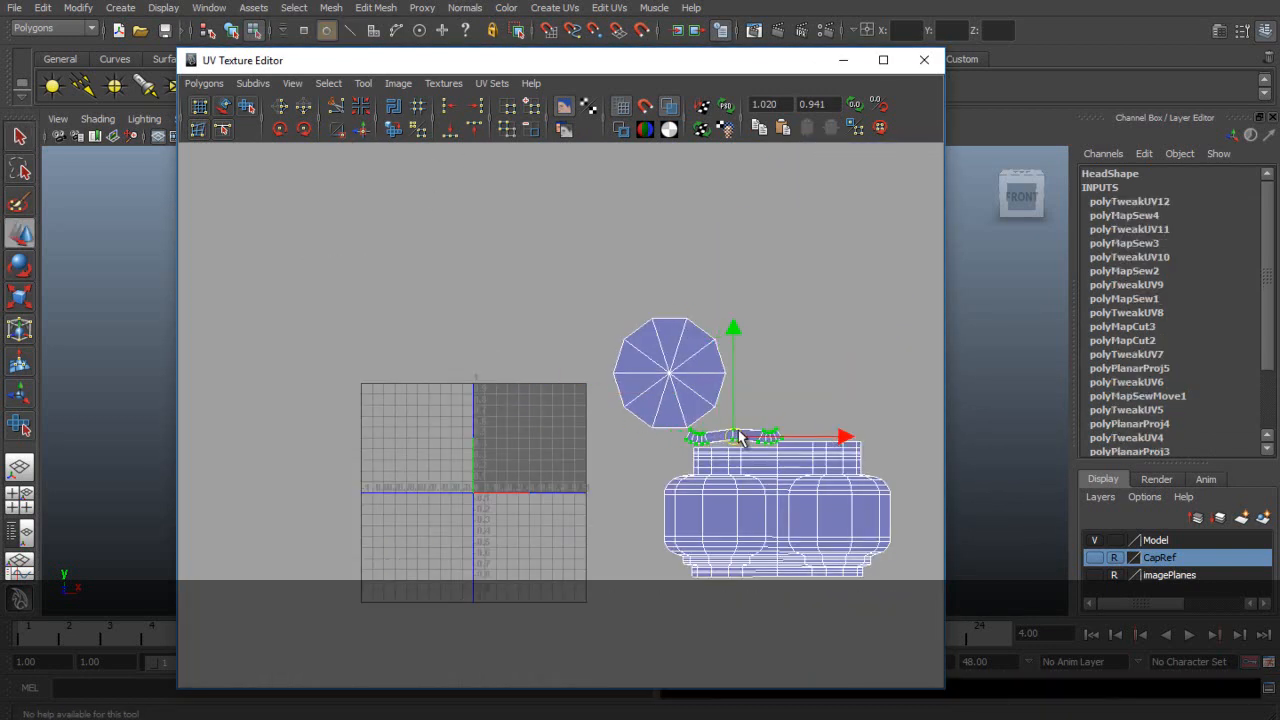
pyautogui.keyDown('alt'); pyautogui.moveTo(735, 438); pyautogui.dragTo(590, 429, button='middle'); pyautogui.keyUp('alt')
pyautogui.keyDown('alt'); pyautogui.moveTo(590, 429); pyautogui.dragTo(651, 428, button='right'); pyautogui.keyUp('alt')
pyautogui.keyDown('alt'); pyautogui.moveTo(651, 428); pyautogui.dragTo(542, 341, button='middle'); pyautogui.keyUp('alt')
pyautogui.keyDown('alt'); pyautogui.moveTo(542, 341); pyautogui.dragTo(598, 346, button='right'); pyautogui.keyUp('alt')
pyautogui.moveTo(531, 333); pyautogui.dragTo(651, 263)
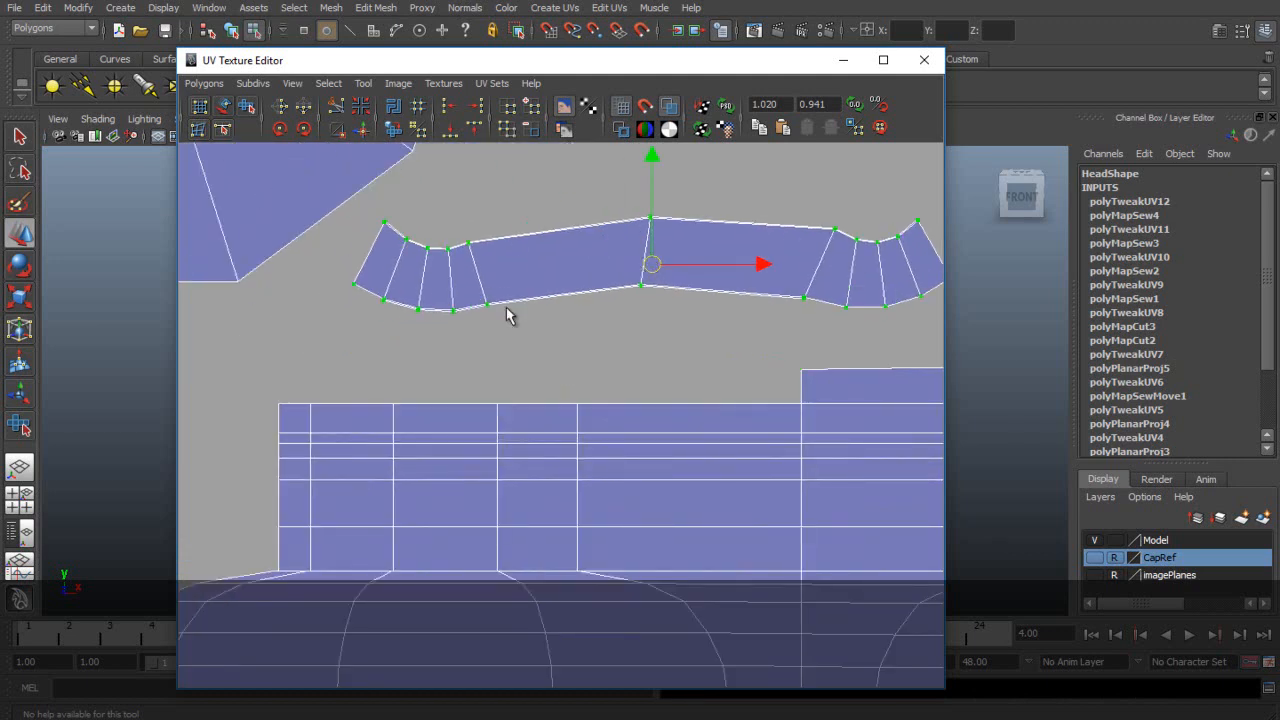
# - Select the border edges along the left half of the neck's top that match the strip's lower side
pyautogui.press('F8')
pyautogui.keyDown('shift'); pyautogui.moveTo(426, 386); pyautogui.dragTo(447, 407); pyautogui.keyUp('shift')
pyautogui.keyDown('shift'); pyautogui.moveTo(518, 384); pyautogui.dragTo(538, 410); pyautogui.keyUp('shift')
pyautogui.keyDown('shift'); pyautogui.moveTo(618, 388); pyautogui.dragTo(640, 412); pyautogui.keyUp('shift')
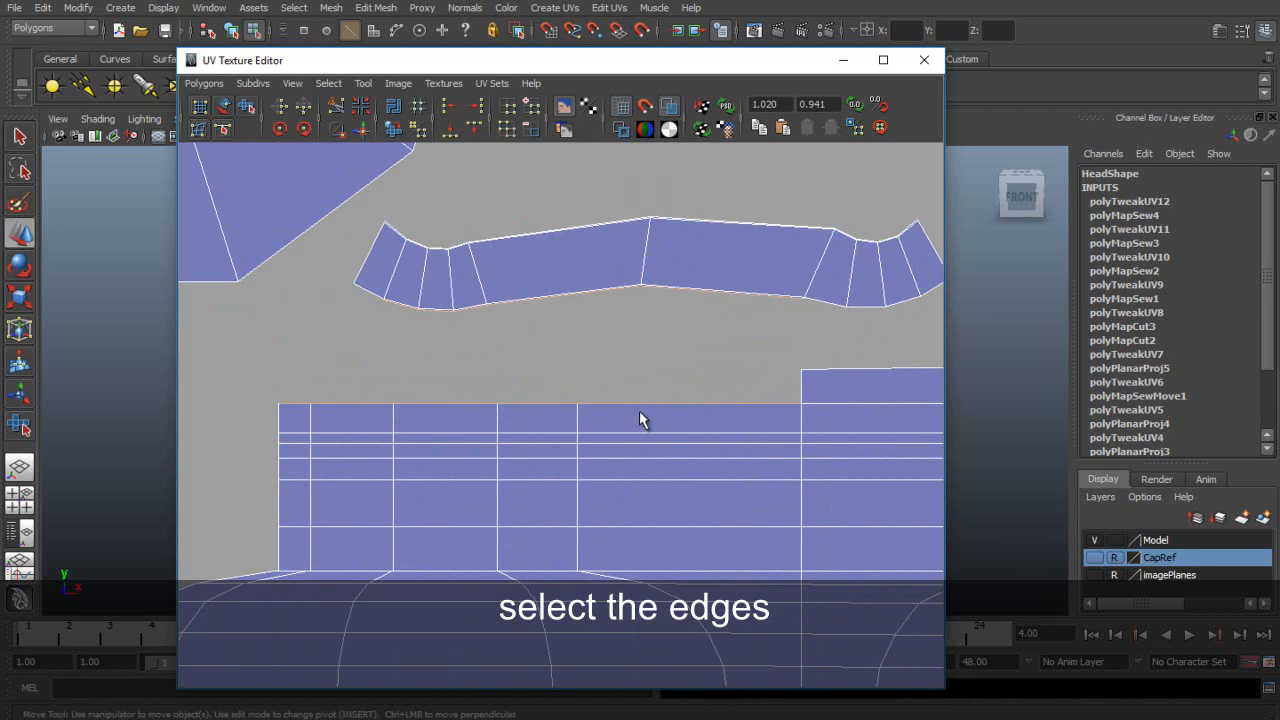
pyautogui.keyDown('alt'); pyautogui.moveTo(640, 413); pyautogui.dragTo(465, 460, button='middle'); pyautogui.keyUp('alt')
pyautogui.keyDown('alt'); pyautogui.moveTo(551, 371); pyautogui.dragTo(711, 268, button='right'); pyautogui.keyUp('alt')
pyautogui.keyDown('alt'); pyautogui.moveTo(711, 268); pyautogui.dragTo(634, 344, button='middle'); pyautogui.keyUp('alt')
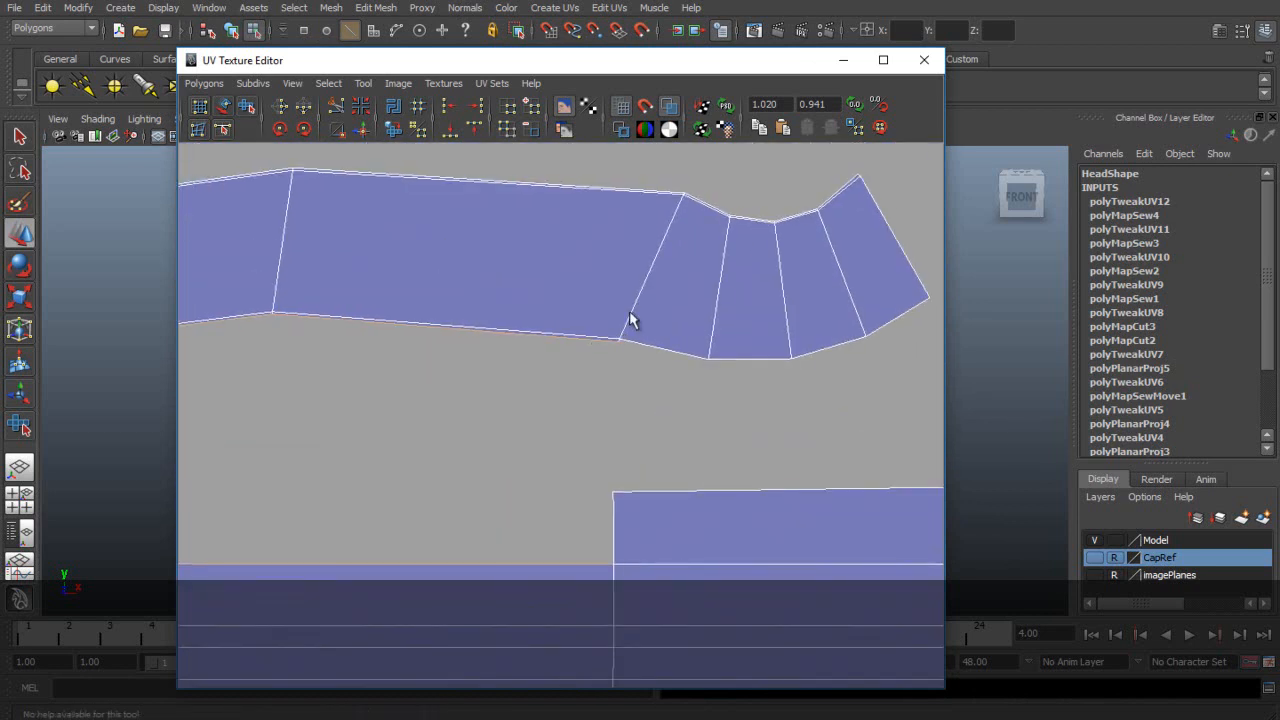
# - Try moving the UV at the inner corner of the raised neck section, and undo that move
pyautogui.keyDown('alt'); pyautogui.moveTo(639, 410); pyautogui.dragTo(449, 315, button='middle'); pyautogui.keyUp('alt')
pyautogui.moveTo(497, 409); pyautogui.dragTo(563, 409, button='right')
pyautogui.click(422, 400)
pyautogui.moveTo(424, 399); pyautogui.dragTo(425, 376)
pyautogui.hotkey('ctrl', 'z')
# - Select the inner edges along the curved strip's lower border, on both sides of its middle edge
pyautogui.keyDown('alt'); pyautogui.moveTo(476, 299); pyautogui.dragTo(645, 425, button='middle'); pyautogui.keyUp('alt')
pyautogui.keyDown('alt'); pyautogui.moveTo(645, 425); pyautogui.dragTo(690, 345, button='right'); pyautogui.keyUp('alt')
pyautogui.moveTo(632, 327); pyautogui.dragTo(628, 308, button='right')
pyautogui.click(612, 329)
pyautogui.keyDown('shift'); pyautogui.click(606, 321); pyautogui.keyUp('shift')
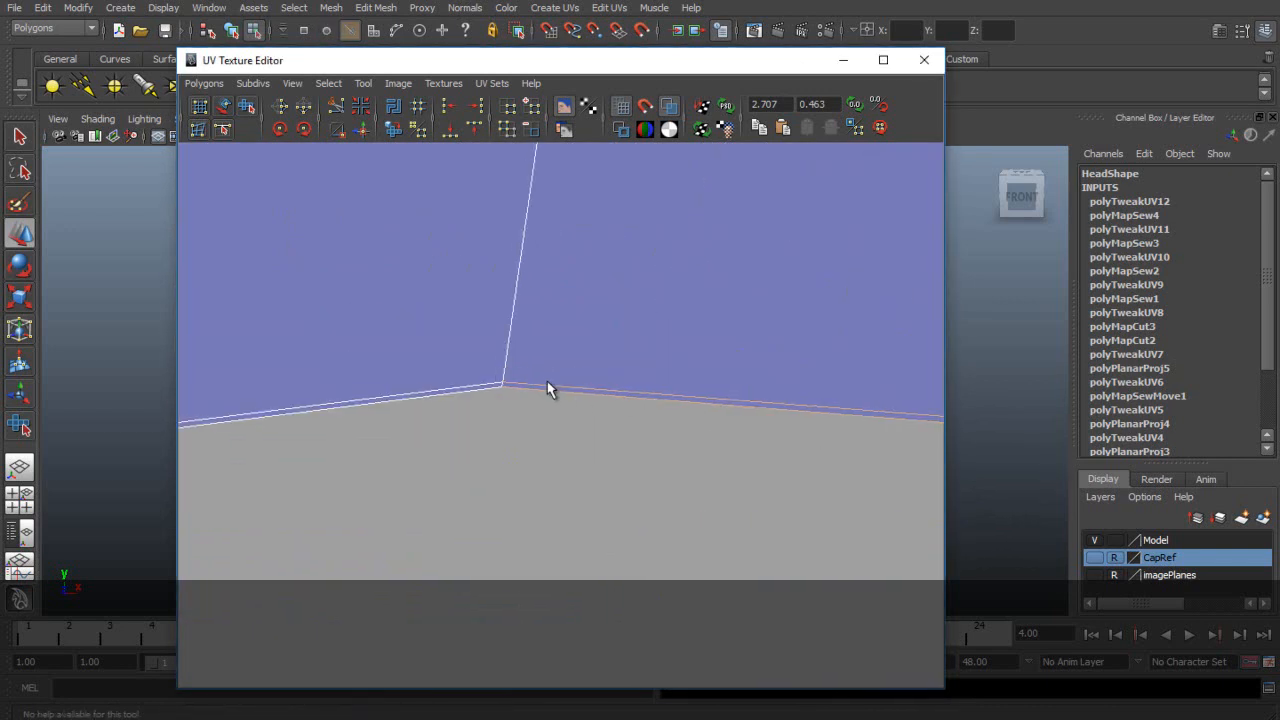
pyautogui.click(558, 385)
pyautogui.keyDown('shift'); pyautogui.click(458, 386); pyautogui.keyUp('shift')
pyautogui.keyDown('alt'); pyautogui.moveTo(458, 385); pyautogui.dragTo(360, 441, button='right'); pyautogui.keyUp('alt')
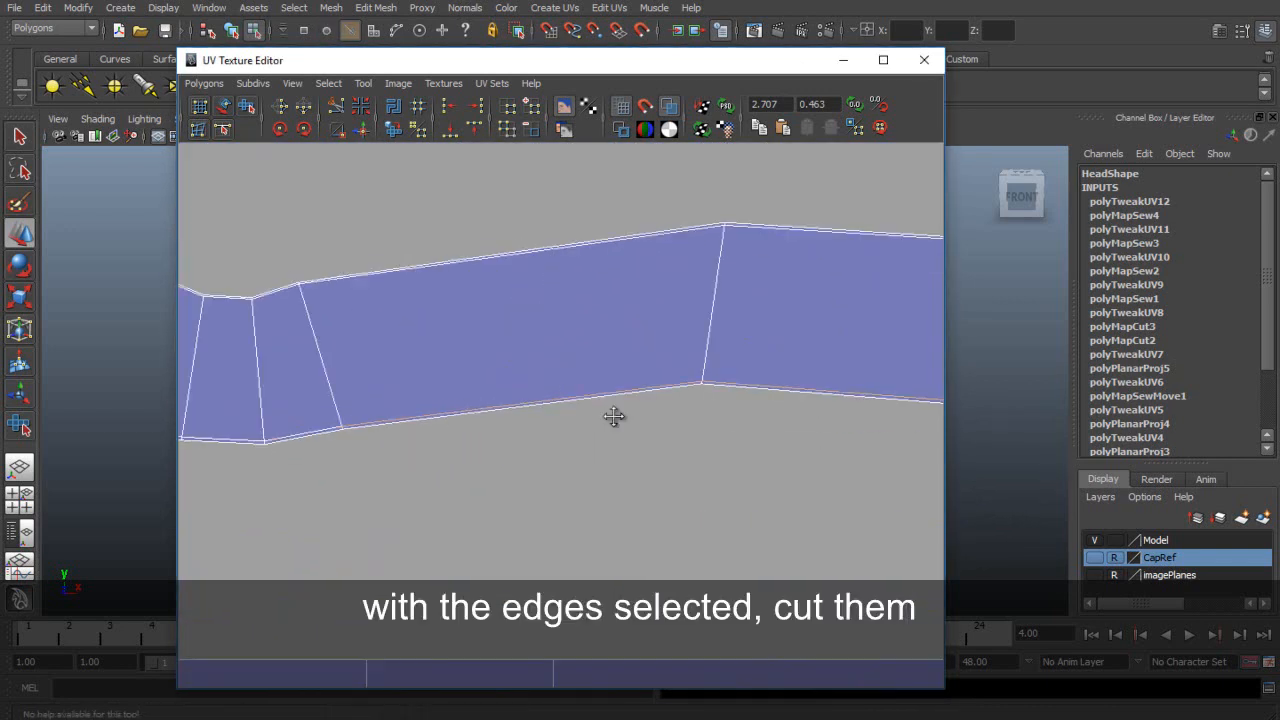
pyautogui.keyDown('alt'); pyautogui.moveTo(360, 441); pyautogui.dragTo(677, 364, button='middle'); pyautogui.keyUp('alt')
pyautogui.keyDown('shift'); pyautogui.click(677, 367); pyautogui.keyUp('shift')
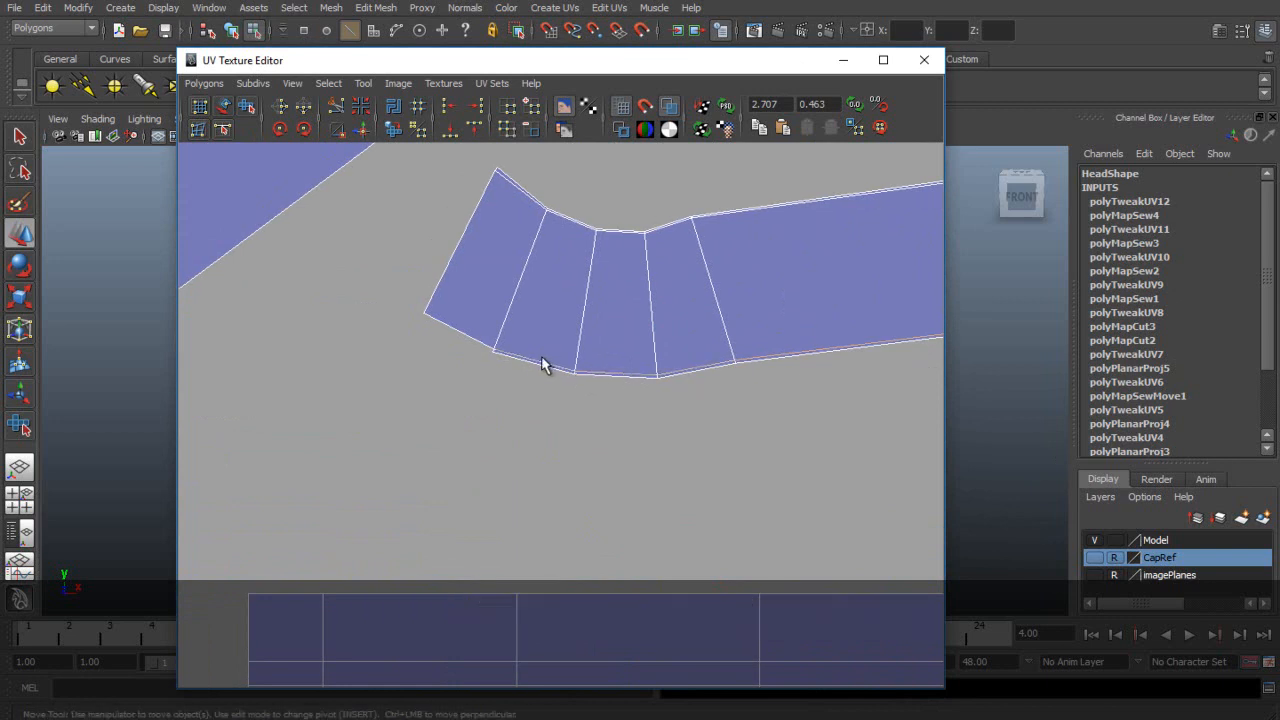
# - Try cutting the strip's lower edges and selecting the resulting shell, and undo back to the edge selection
pyautogui.scroll(3, 544, 362)
pyautogui.click(204, 83)
pyautogui.click(214, 504)
pyautogui.press('w')
pyautogui.click(331, 86)
pyautogui.click(356, 143)
pyautogui.scroll(-7, 562, 322)
pyautogui.hotkey('ctrl', 'z')
pyautogui.hotkey('ctrl', 'z')
pyautogui.scroll(5, 700, 340)
pyautogui.scroll(3, 460, 270)
pyautogui.keyDown('alt'); pyautogui.moveTo(430, 284); pyautogui.dragTo(612, 478, button='middle'); pyautogui.keyUp('alt')
pyautogui.scroll(6, 600, 465)
pyautogui.hotkey('ctrl', 'z')
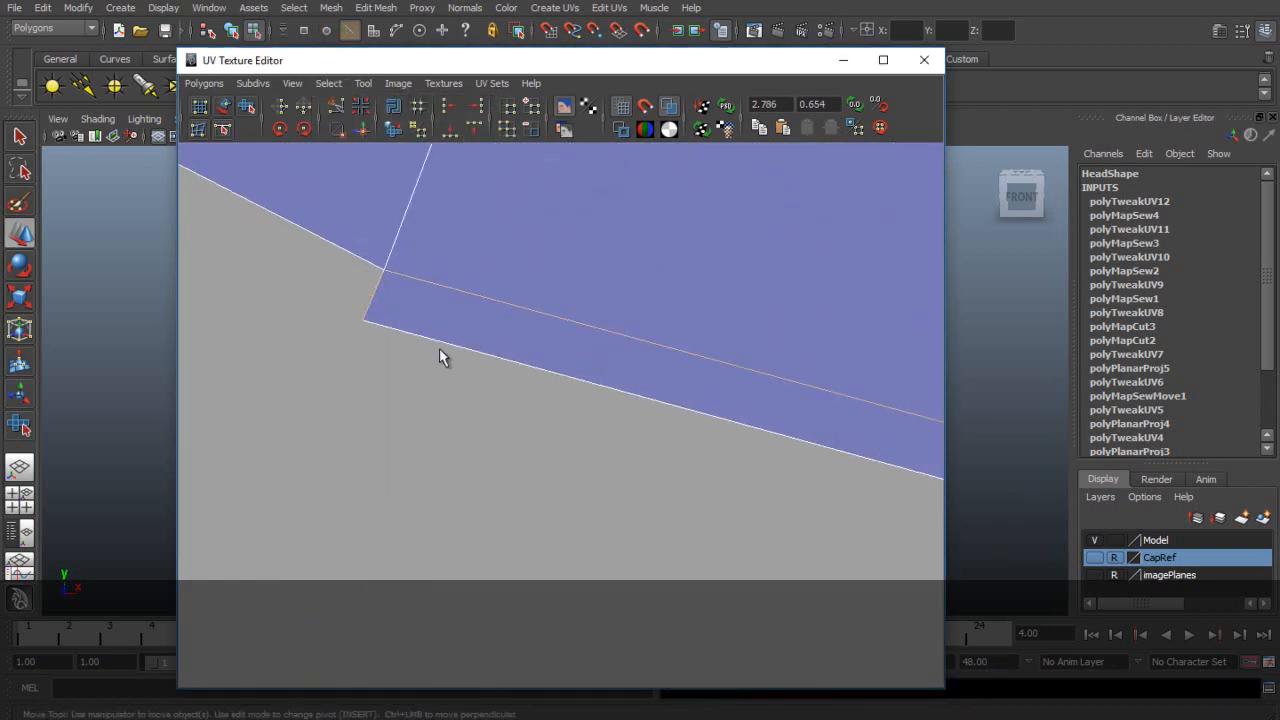
# - Add the short end edge at the strip's right bend to the selection and cut the UV edges
pyautogui.scroll(-3, 550, 362)
pyautogui.keyDown('alt'); pyautogui.moveTo(550, 362); pyautogui.dragTo(2, 271, button='middle'); pyautogui.keyUp('alt')
pyautogui.keyDown('alt'); pyautogui.moveTo(470, 432); pyautogui.dragTo(100, 445, button='middle'); pyautogui.keyUp('alt')
pyautogui.scroll(-3, 828, 378)
pyautogui.keyDown('alt'); pyautogui.moveTo(745, 388); pyautogui.dragTo(142, 435, button='middle'); pyautogui.keyUp('alt')
pyautogui.scroll(-7, 651, 357)
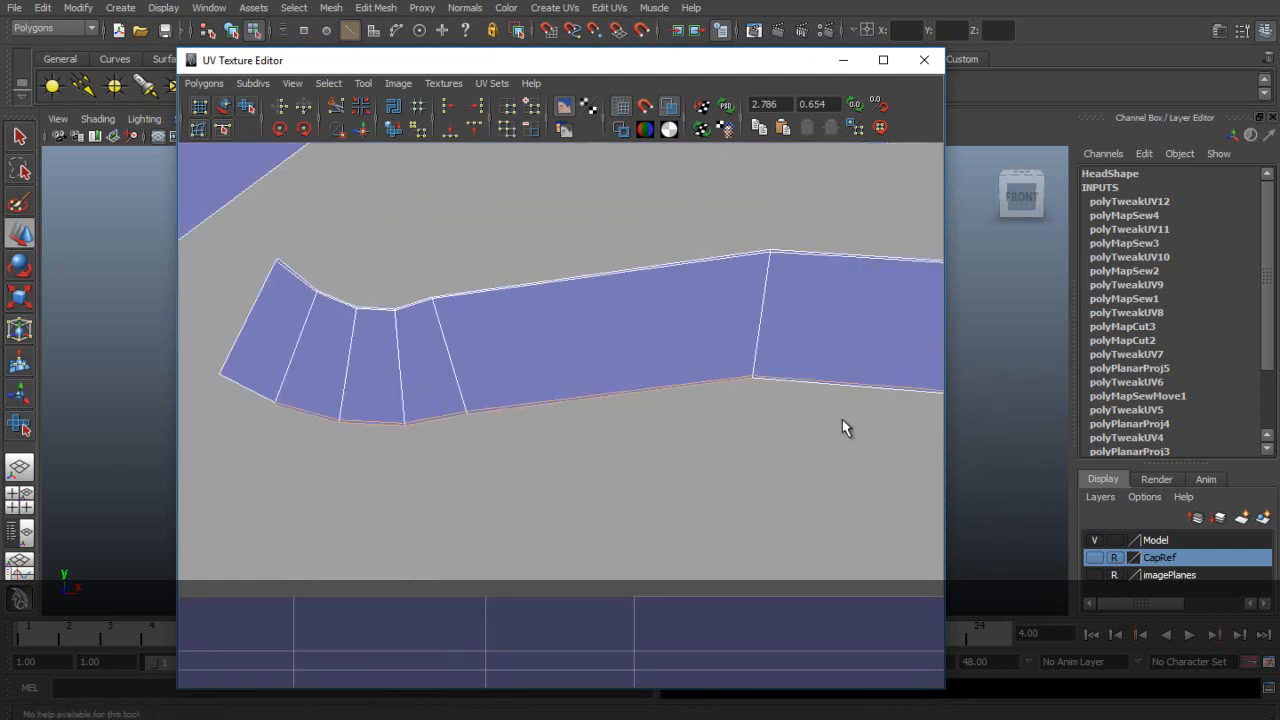
pyautogui.keyDown('alt'); pyautogui.moveTo(811, 406); pyautogui.dragTo(360, 323, button='middle'); pyautogui.keyUp('alt')
pyautogui.keyDown('shift'); pyautogui.click(568, 317); pyautogui.keyUp('shift')
pyautogui.click(210, 84)
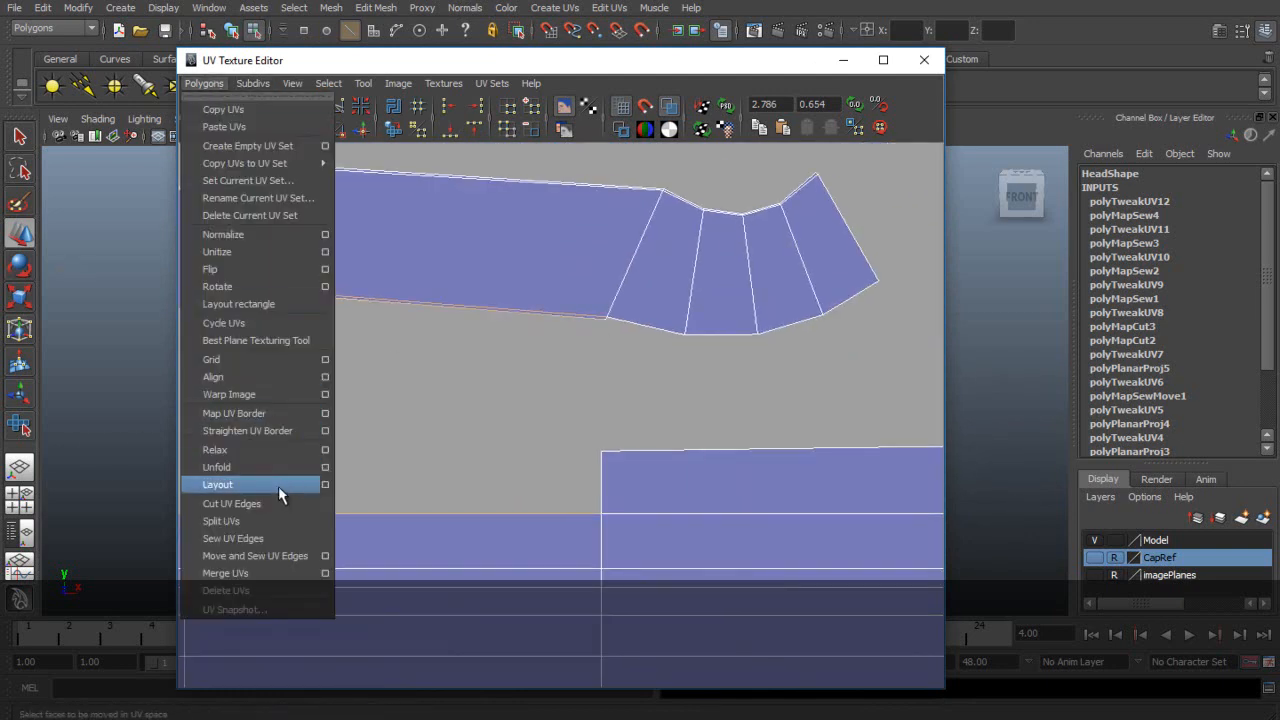
pyautogui.click(275, 503)
# - Select the whole wide curved strip shell and move it up, away from the thin band cut from it
pyautogui.moveTo(570, 303); pyautogui.dragTo(632, 298, button='right')
pyautogui.moveTo(639, 174); pyautogui.dragTo(684, 208)
pyautogui.click(335, 85)
pyautogui.click(368, 108)
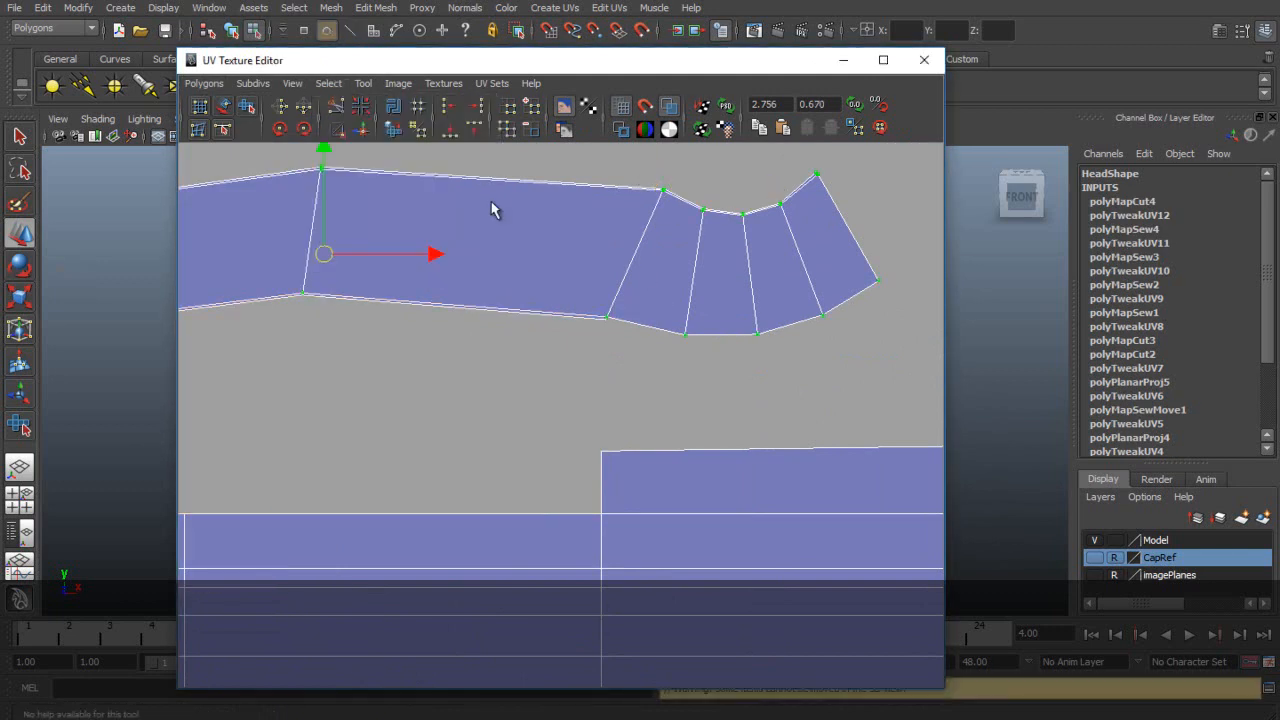
pyautogui.scroll(-3, 502, 220)
pyautogui.moveTo(427, 333); pyautogui.dragTo(482, 271)
# - Select all UVs of the thin cut band and move it down to just above the neck's left top border
pyautogui.keyDown('alt'); pyautogui.moveTo(555, 349); pyautogui.dragTo(722, 300, button='middle'); pyautogui.keyUp('alt')
pyautogui.moveTo(662, 297); pyautogui.dragTo(716, 294, button='right')
pyautogui.keyDown('alt'); pyautogui.moveTo(432, 300); pyautogui.dragTo(591, 305, button='middle'); pyautogui.keyUp('alt')
pyautogui.scroll(4, 591, 305)
pyautogui.moveTo(453, 197); pyautogui.dragTo(701, 282)
pyautogui.keyDown('alt'); pyautogui.moveTo(839, 303); pyautogui.dragTo(424, 303, button='middle'); pyautogui.keyUp('alt')
pyautogui.scroll(-2, 424, 303)
pyautogui.keyDown('shift'); pyautogui.moveTo(495, 224); pyautogui.dragTo(760, 288); pyautogui.keyUp('shift')
pyautogui.moveTo(455, 257); pyautogui.dragTo(430, 354)
# - Move the band's lower end UV down to the neck's centre seam and its upper end UV to the raised top corner
pyautogui.scroll(4, 697, 281)
pyautogui.click(733, 218)
pyautogui.moveTo(737, 223); pyautogui.dragTo(777, 306)
pyautogui.click(735, 216)
pyautogui.moveTo(735, 218); pyautogui.dragTo(769, 210)
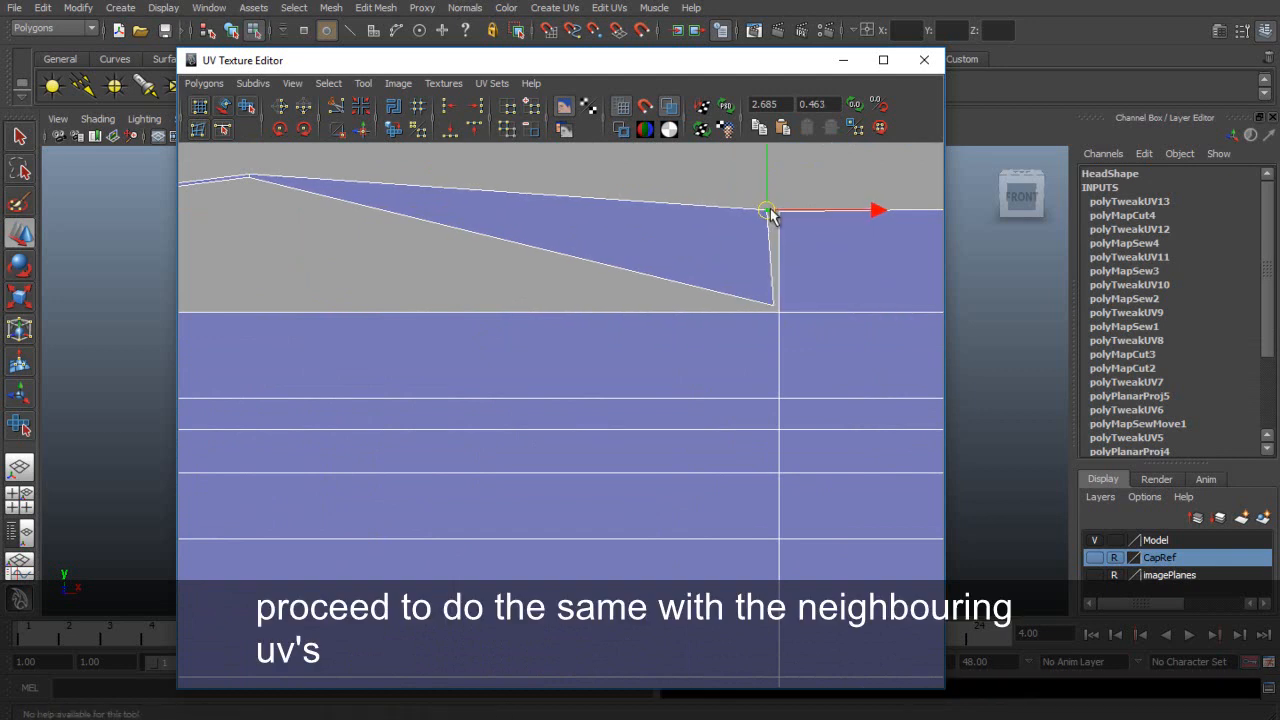
# - Move the band's next UV pair over the adjacent neck column, the lower one at the neck's top border
pyautogui.keyDown('alt'); pyautogui.moveTo(769, 210); pyautogui.dragTo(508, 222, button='middle'); pyautogui.keyUp('alt')
pyautogui.click(542, 197)
pyautogui.moveTo(542, 197); pyautogui.dragTo(408, 330)
pyautogui.moveTo(540, 196); pyautogui.dragTo(411, 226)
pyautogui.keyDown('alt'); pyautogui.moveTo(411, 226); pyautogui.dragTo(719, 316, button='middle'); pyautogui.keyUp('alt')
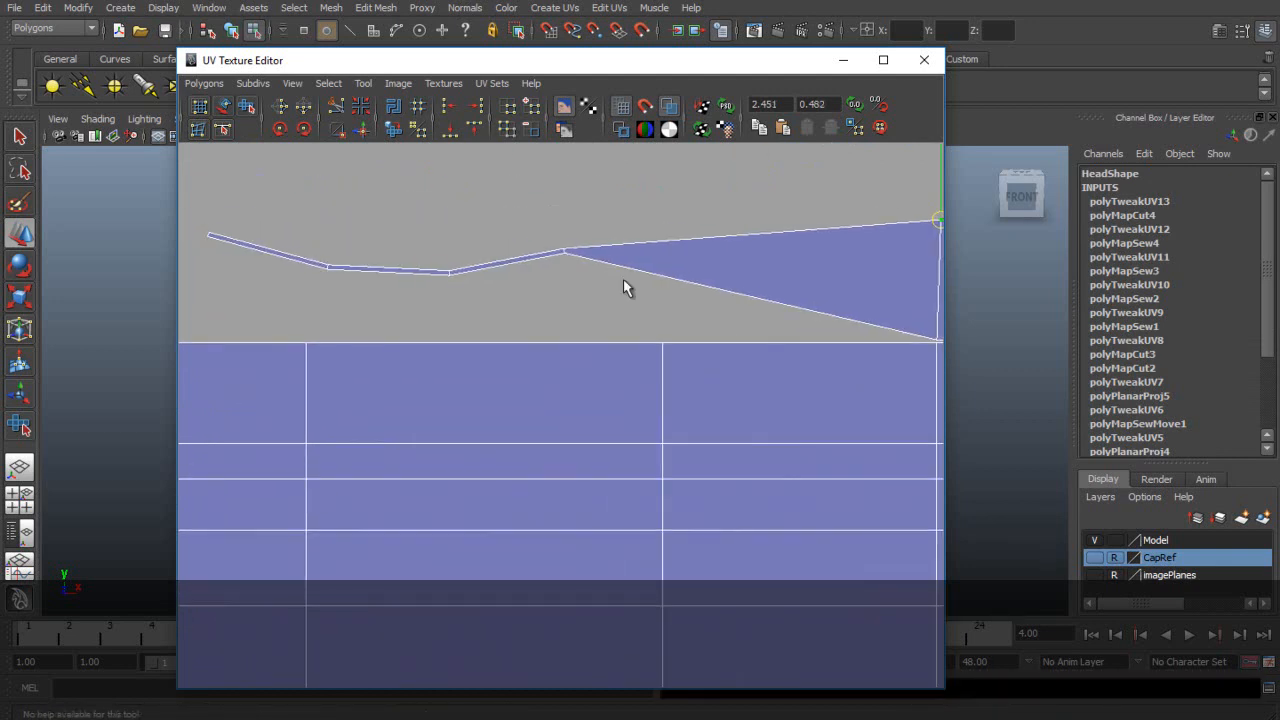
# - Spread the band's middle UVs outward so they line up with the neck's next columns
pyautogui.moveTo(566, 254); pyautogui.dragTo(662, 236)
pyautogui.click(449, 275)
pyautogui.moveTo(449, 274); pyautogui.dragTo(306, 331)
pyautogui.click(329, 267)
pyautogui.moveTo(329, 267); pyautogui.dragTo(201, 309)
pyautogui.click(330, 270)
pyautogui.keyDown('alt'); pyautogui.moveTo(256, 298); pyautogui.dragTo(564, 301, button='middle'); pyautogui.keyUp('alt')
# - Move the band's remaining upper and lower UVs out towards the neck's two outermost left columns
pyautogui.click(758, 273)
pyautogui.moveTo(758, 273); pyautogui.dragTo(643, 267)
pyautogui.click(514, 236)
pyautogui.moveTo(514, 236); pyautogui.dragTo(214, 238)
pyautogui.click(519, 240)
pyautogui.click(521, 312)
pyautogui.moveTo(521, 312); pyautogui.dragTo(229, 320)
pyautogui.click(640, 244)
pyautogui.moveTo(640, 244); pyautogui.dragTo(337, 287)
# - Settle the band's outer end UVs over the neck's left border and its adjacent column
pyautogui.click(228, 321)
pyautogui.moveTo(228, 321); pyautogui.dragTo(329, 337)
pyautogui.click(212, 240)
pyautogui.moveTo(212, 240); pyautogui.dragTo(216, 327)
pyautogui.moveTo(343, 247); pyautogui.dragTo(240, 243)
# - Select the edges shared by the thin band and the neck's left top border and sew them together
pyautogui.moveTo(309, 333); pyautogui.dragTo(307, 326, button='right')
pyautogui.click(308, 333)
pyautogui.keyDown('shift'); pyautogui.click(393, 335); pyautogui.keyUp('shift')
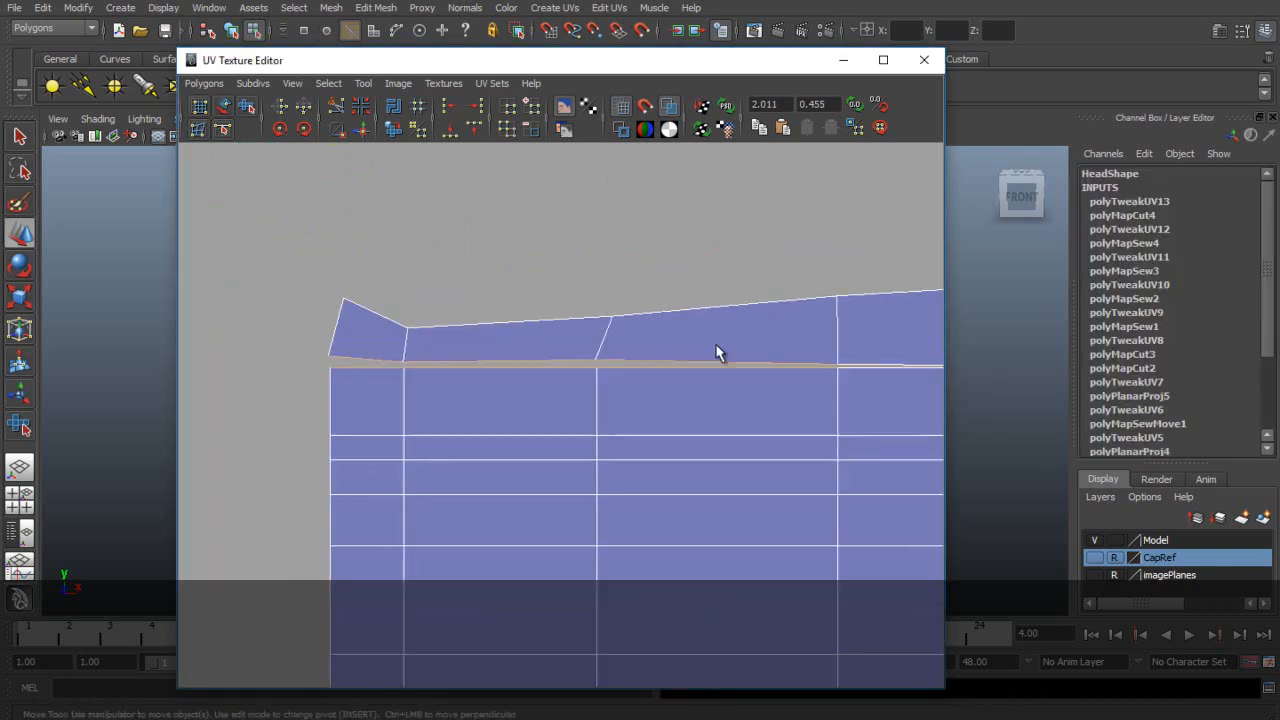
pyautogui.scroll(-3, 708, 335)
pyautogui.keyDown('alt'); pyautogui.moveTo(820, 380); pyautogui.dragTo(487, 290, button='middle'); pyautogui.keyUp('alt')
pyautogui.keyDown('shift'); pyautogui.click(600, 288); pyautogui.keyUp('shift')
pyautogui.scroll(-3, 585, 318)
pyautogui.keyDown('alt'); pyautogui.moveTo(742, 347); pyautogui.dragTo(674, 350, button='middle'); pyautogui.keyUp('alt')
pyautogui.click(343, 129)
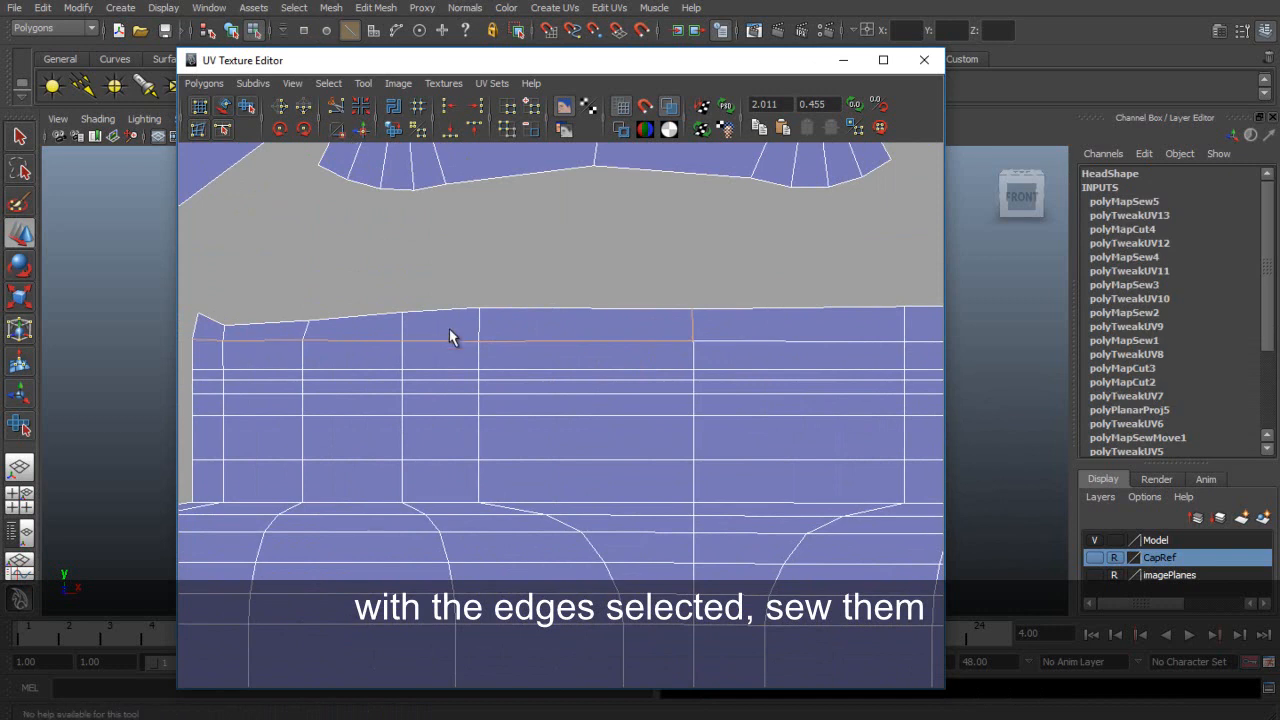
# - Select the neck's entire top UV row across both halves and align it to maximum V
pyautogui.moveTo(232, 342); pyautogui.dragTo(285, 342, button='right')
pyautogui.moveTo(190, 330); pyautogui.dragTo(803, 362)
pyautogui.scroll(-4, 803, 362)
pyautogui.keyDown('alt'); pyautogui.moveTo(732, 368); pyautogui.dragTo(638, 326, button='middle'); pyautogui.keyUp('alt')
pyautogui.keyDown('shift'); pyautogui.moveTo(638, 326); pyautogui.dragTo(869, 322); pyautogui.keyUp('shift')
pyautogui.click(453, 127)
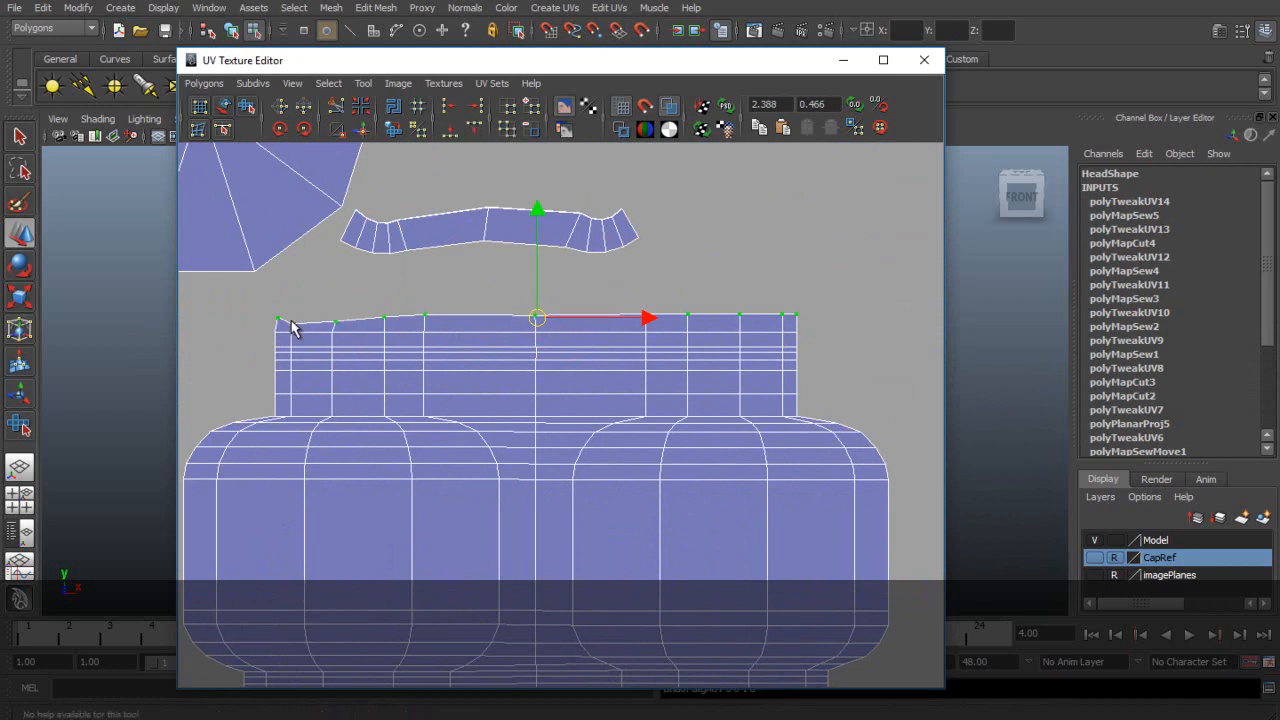
pyautogui.click(475, 129)
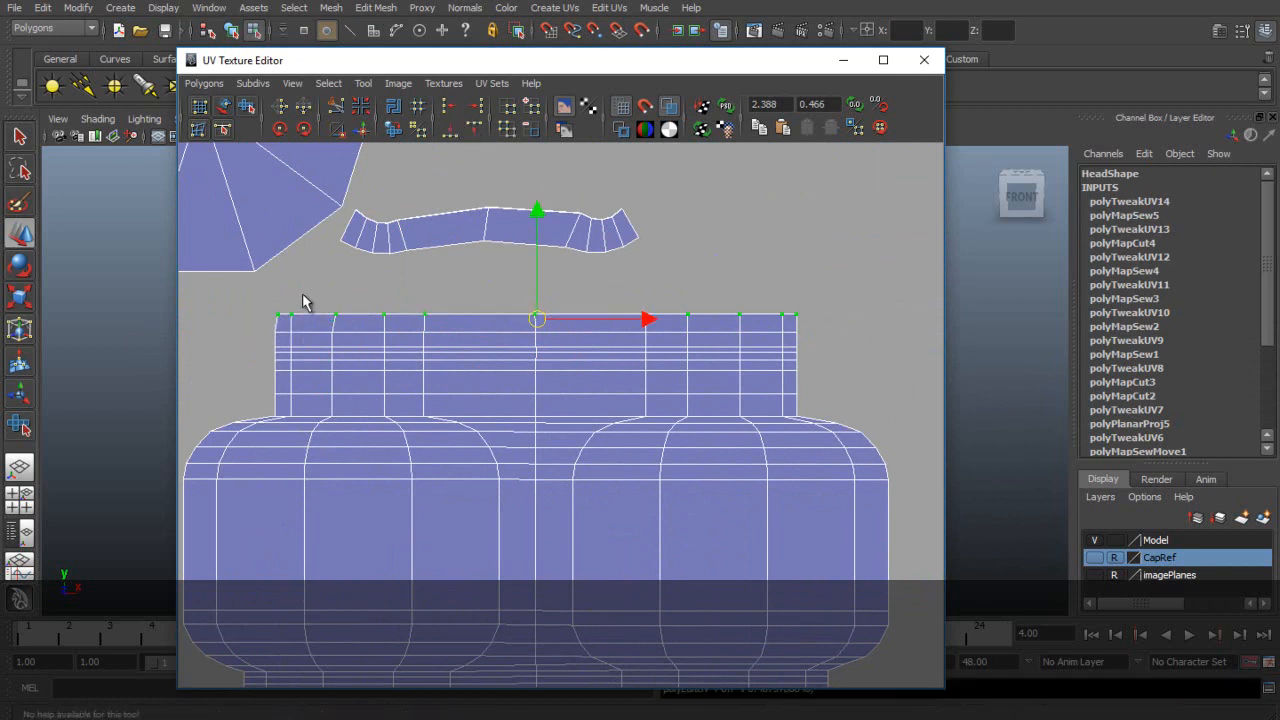
# - Align the left neck half's uneven UV columns, including its outer border, to minimum U
pyautogui.moveTo(314, 294); pyautogui.dragTo(348, 402)
pyautogui.click(445, 111)
pyautogui.moveTo(404, 297); pyautogui.dragTo(448, 423)
pyautogui.click(445, 108)
pyautogui.moveTo(263, 305); pyautogui.dragTo(276, 334)
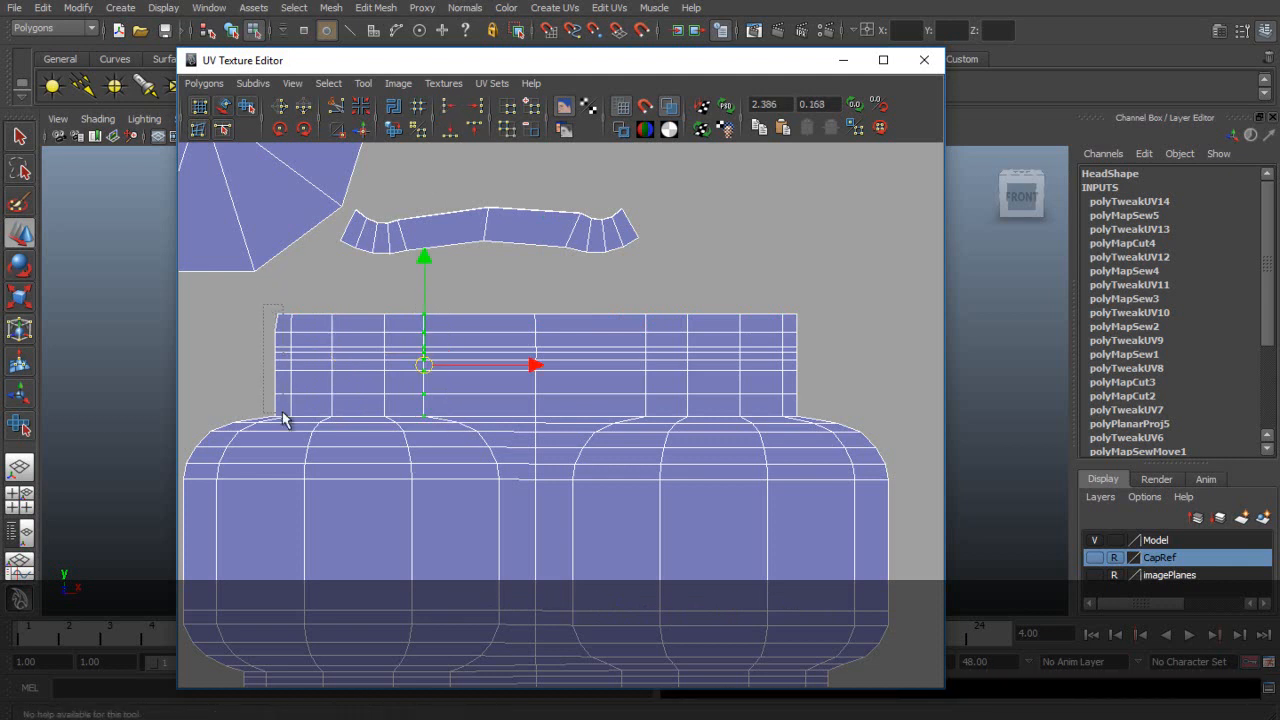
pyautogui.moveTo(280, 425); pyautogui.dragTo(312, 419)
pyautogui.click(445, 108)
pyautogui.click(450, 106)
# - Straighten the UV column along the upper part of the centre seam and save the scene
pyautogui.press('q')
pyautogui.moveTo(527, 282); pyautogui.dragTo(545, 572)
pyautogui.scroll(-3, 575, 492)
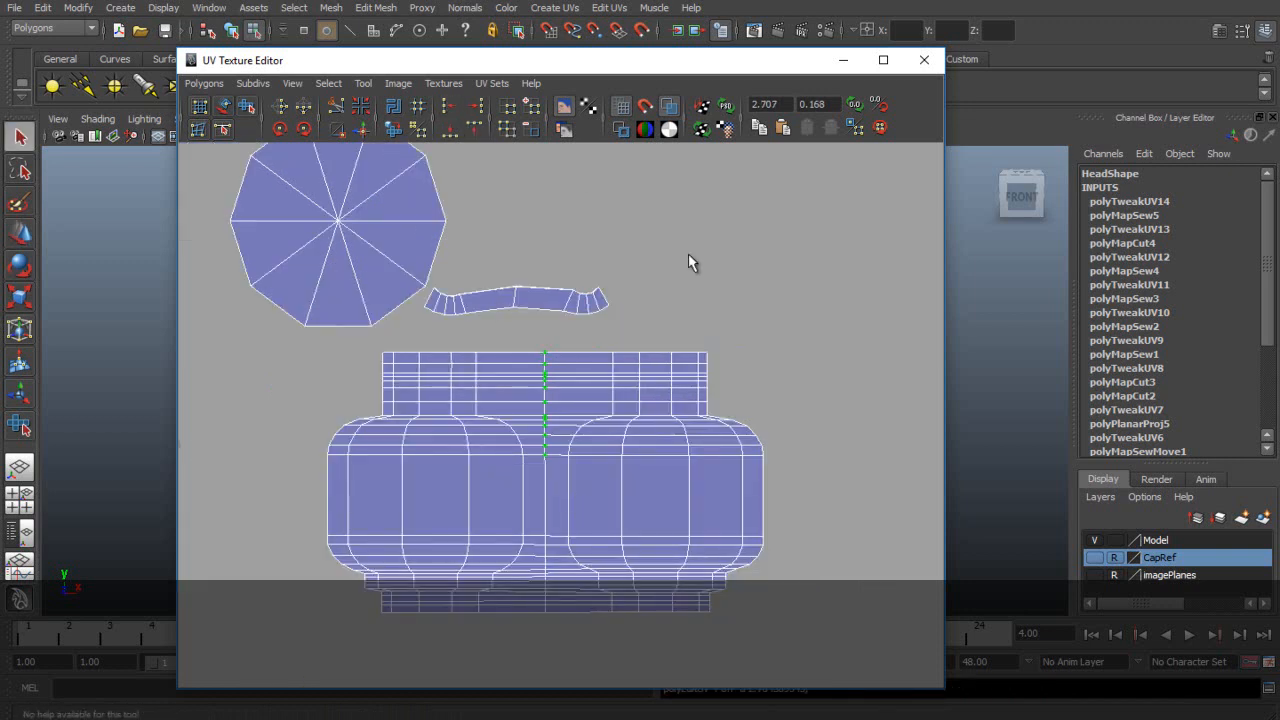
pyautogui.click(677, 254)
pyautogui.scroll(-2, 694, 253)
pyautogui.hotkey('ctrl', 's')
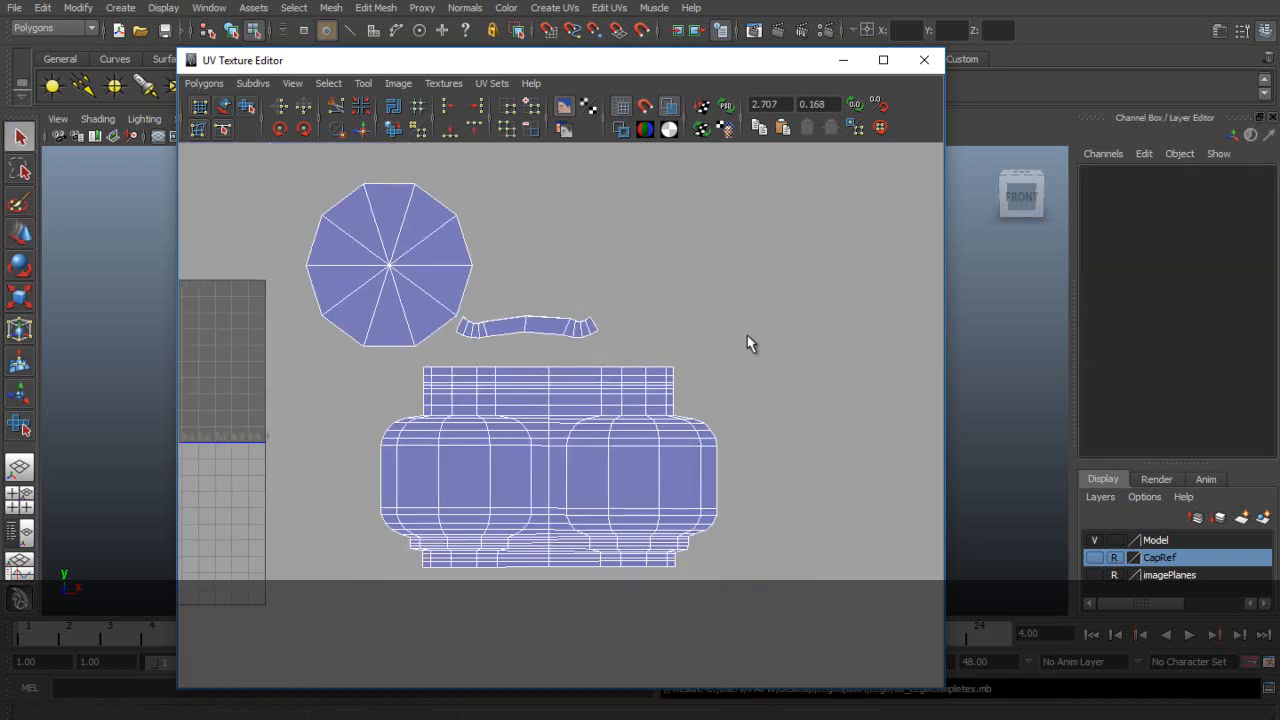
# - Align the horizontal UV rows near the head's upper and lower curves across both halves, and deselect the shell
pyautogui.keyDown('alt'); pyautogui.moveTo(752, 343); pyautogui.dragTo(680, 505, button='right'); pyautogui.keyUp('alt')
pyautogui.keyDown('alt'); pyautogui.moveTo(680, 505); pyautogui.dragTo(675, 411, button='middle'); pyautogui.keyUp('alt')
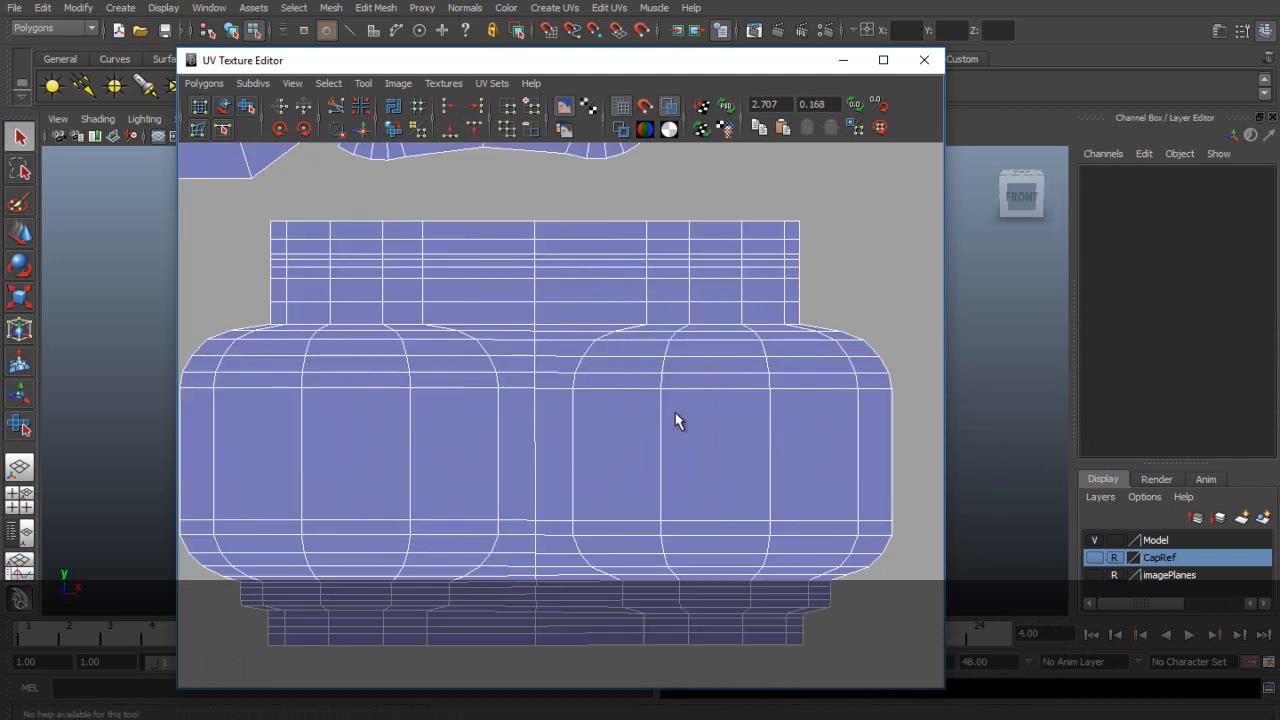
pyautogui.keyDown('alt'); pyautogui.moveTo(427, 397); pyautogui.dragTo(284, 415, button='right'); pyautogui.keyUp('alt')
pyautogui.moveTo(865, 413); pyautogui.dragTo(862, 410)
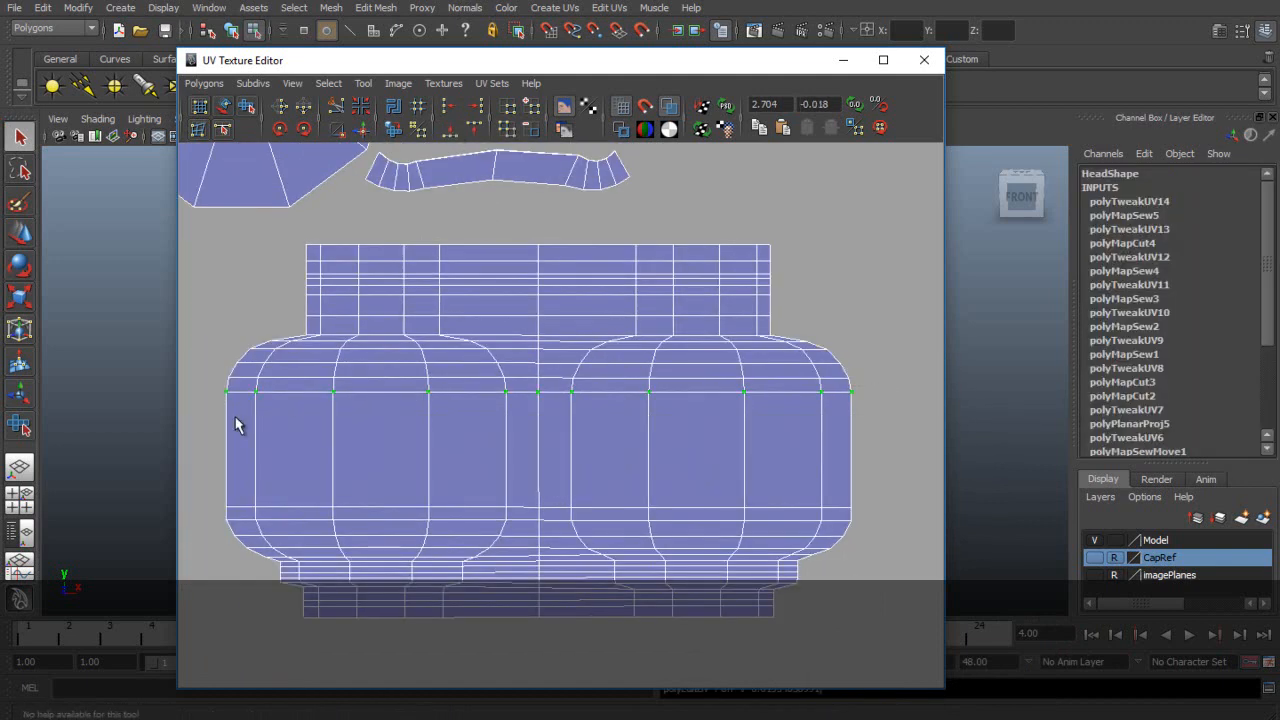
pyautogui.click(450, 134)
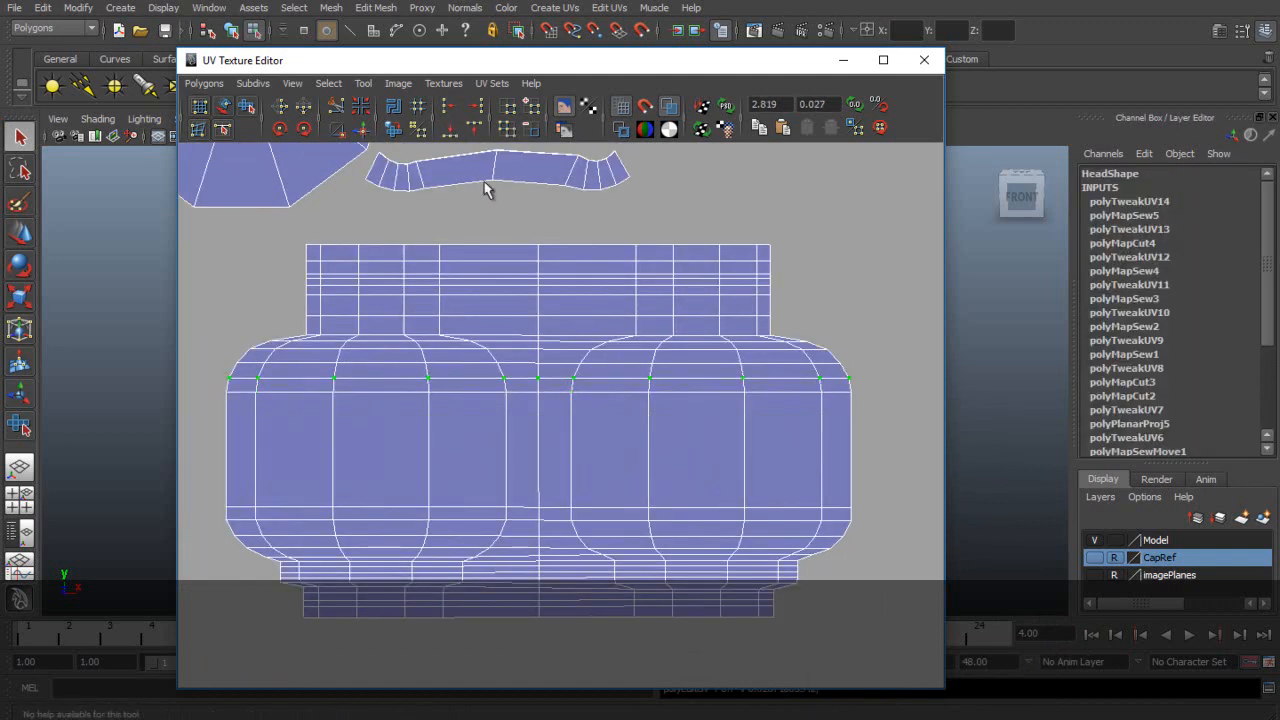
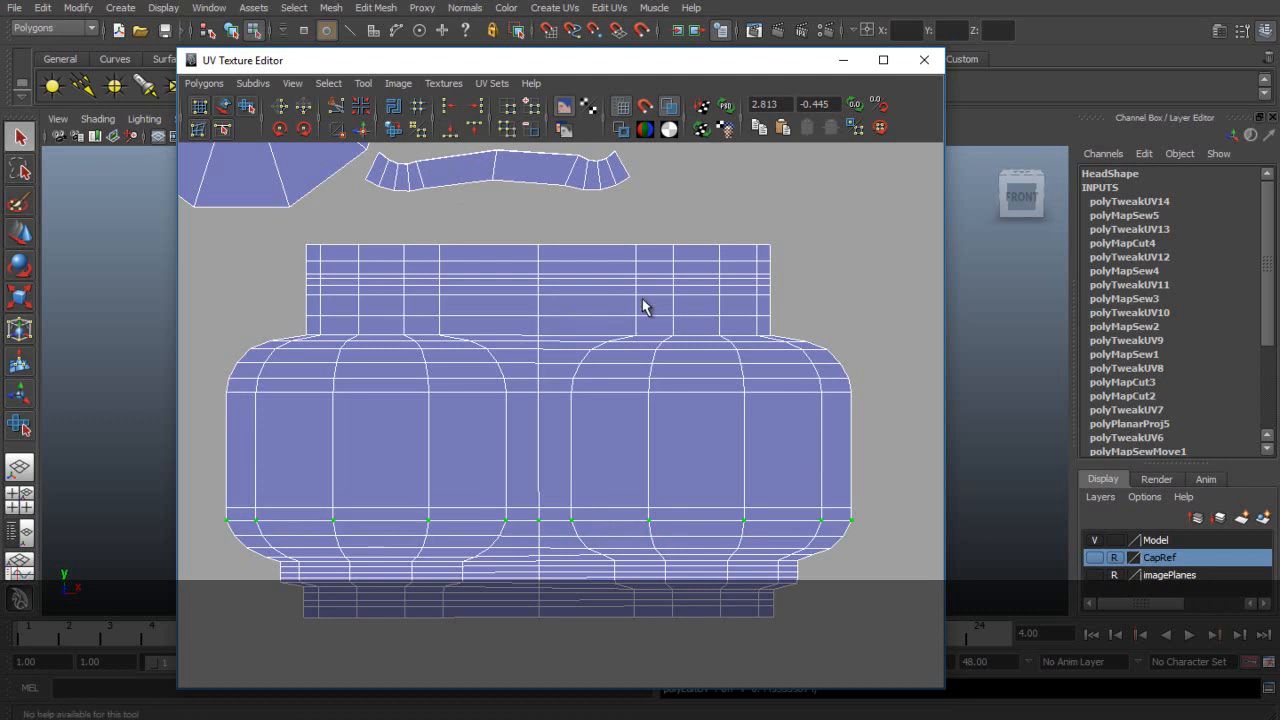
pyautogui.scroll(-2, 643, 307)
pyautogui.scroll(-4, 675, 302)
pyautogui.click(750, 312)
pyautogui.scroll(3, 788, 386)
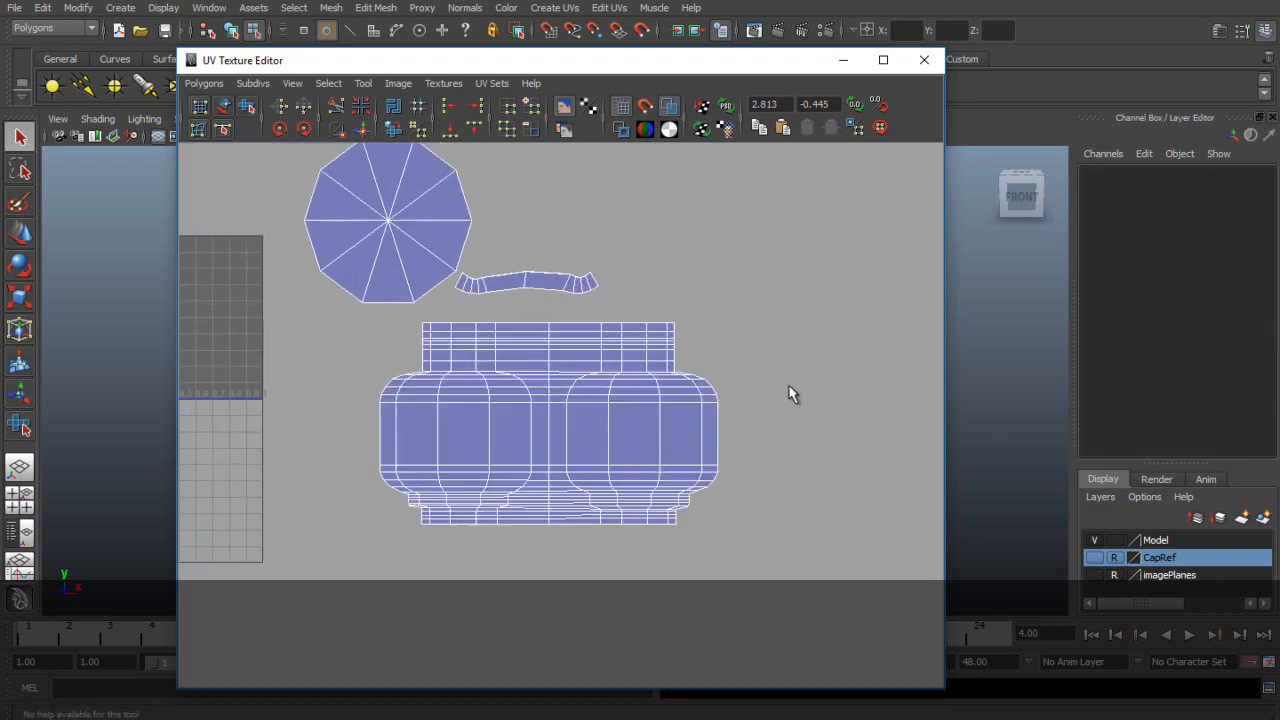
# - Select the left body faces in the UV layout and examine which part of the 3D head they cover
pyautogui.moveTo(578, 62); pyautogui.dragTo(1018, 61)
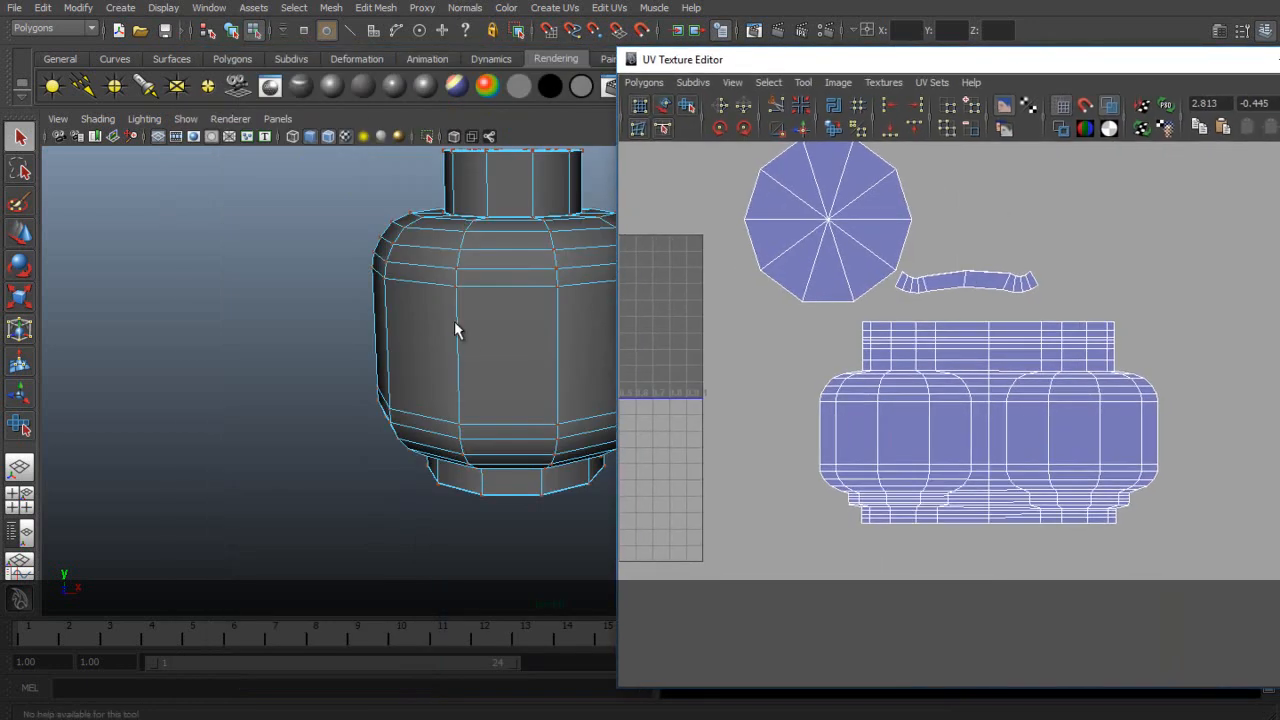
pyautogui.keyDown('alt'); pyautogui.moveTo(452, 321); pyautogui.dragTo(530, 345); pyautogui.keyUp('alt')
pyautogui.rightClick(877, 400)
pyautogui.moveTo(877, 400); pyautogui.dragTo(880, 441, button='right')
pyautogui.moveTo(794, 365); pyautogui.dragTo(928, 496)
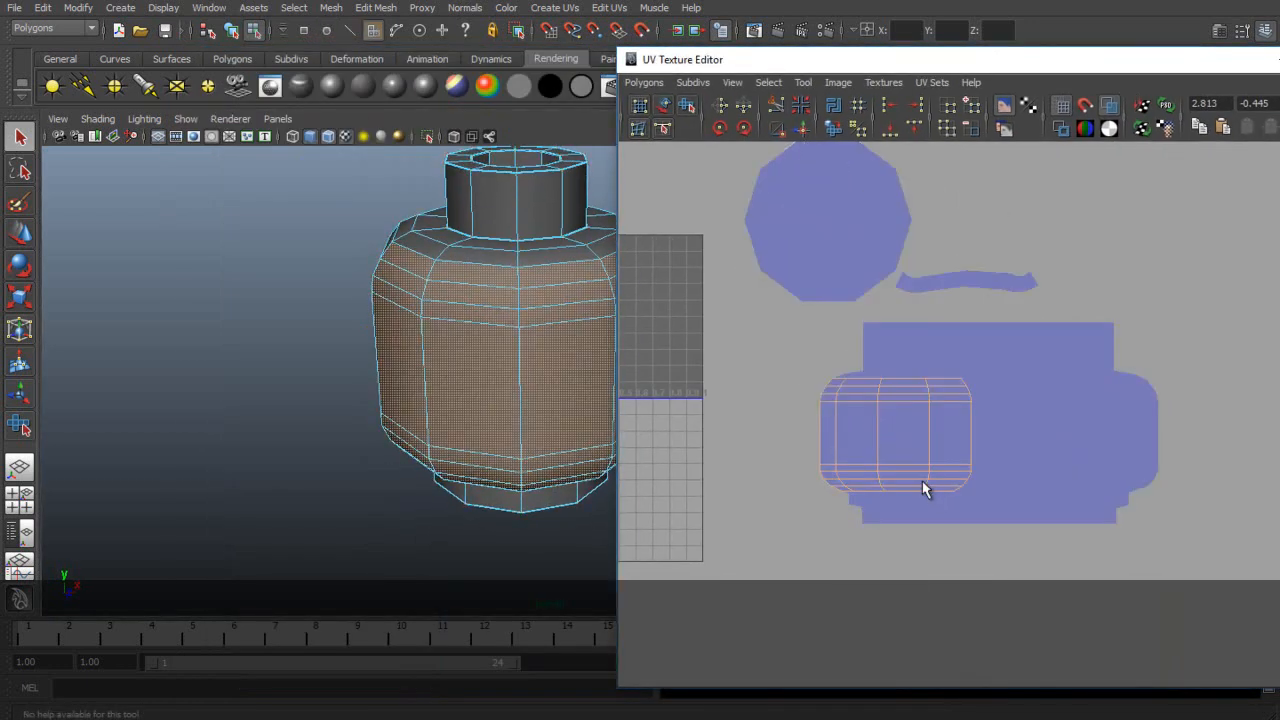
pyautogui.moveTo(907, 69); pyautogui.dragTo(1046, 194)
pyautogui.moveTo(536, 362)
pyautogui.keyDown('alt'); pyautogui.mouseDown()
pyautogui.moveTo(531, 329)
pyautogui.moveTo(526, 340)
pyautogui.mouseUp(); pyautogui.keyUp('alt')
pyautogui.moveTo(975, 188); pyautogui.dragTo(826, 106)
pyautogui.click(328, 375)
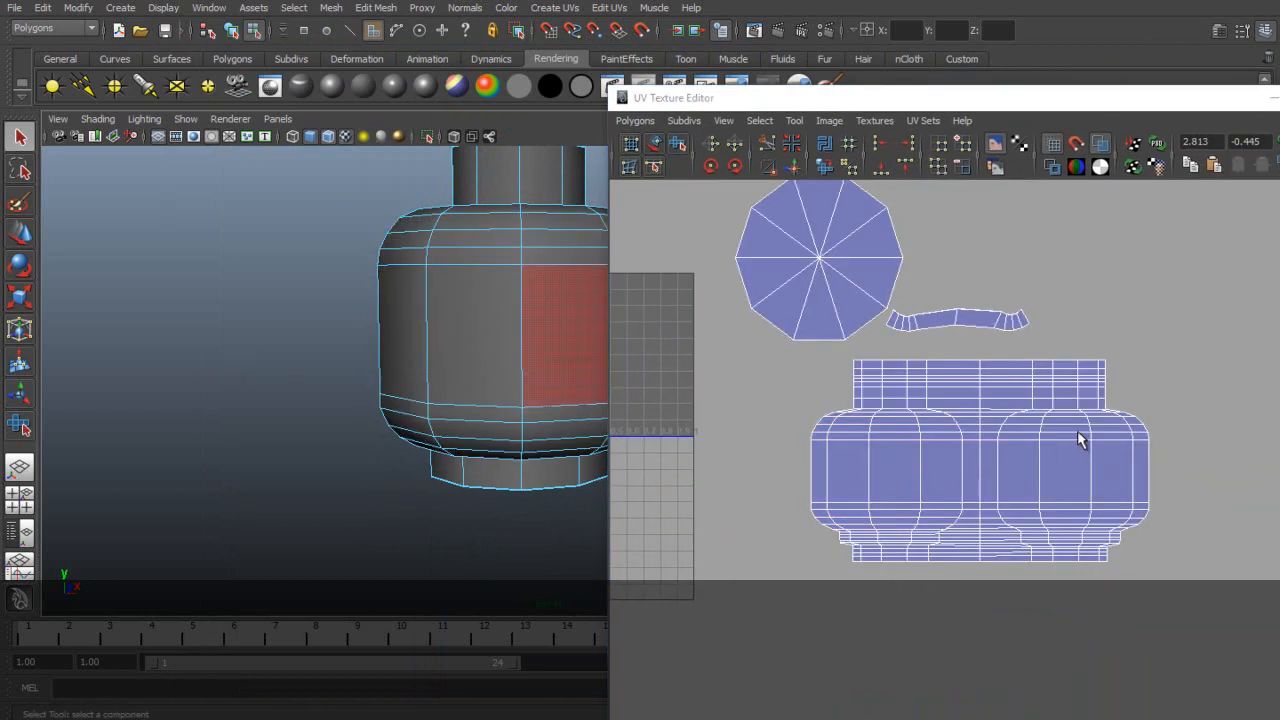
pyautogui.moveTo(900, 97); pyautogui.dragTo(508, 58)
# - Select the curved strip shell's faces and examine where they lie on the 3D head
pyautogui.scroll(3, 727, 357)
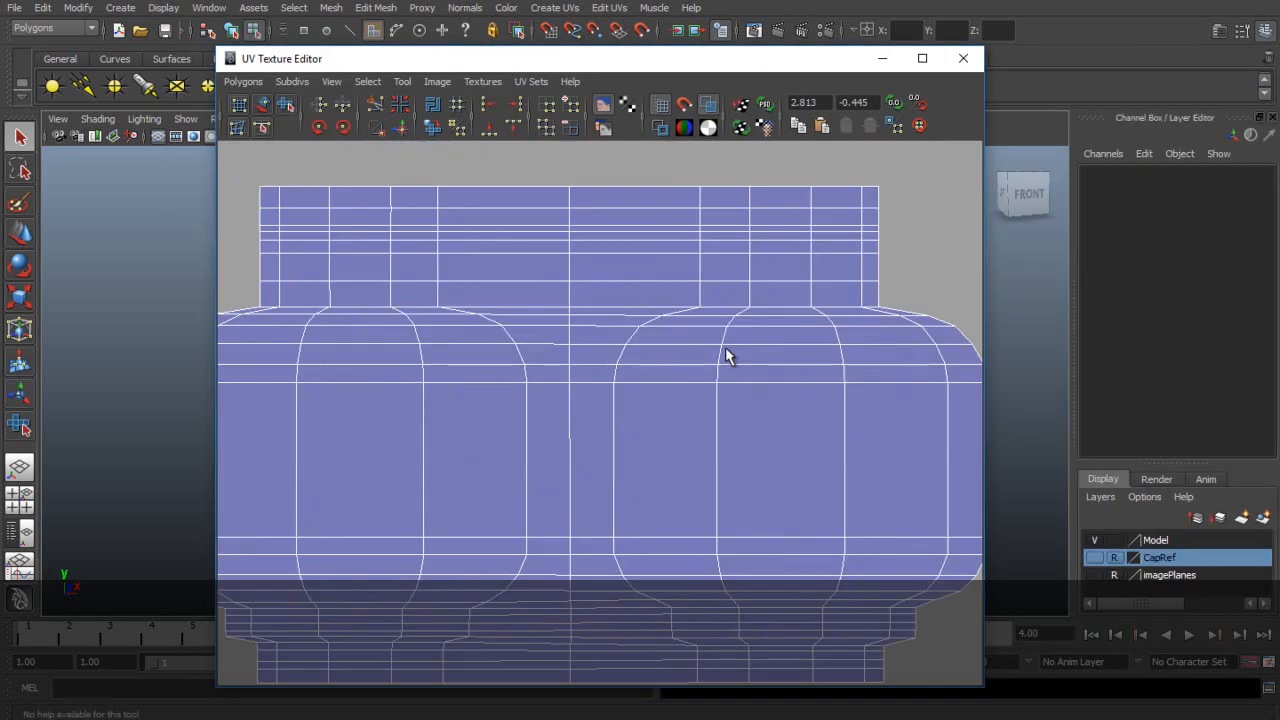
pyautogui.scroll(-3, 727, 357)
pyautogui.keyDown('alt'); pyautogui.moveTo(562, 275); pyautogui.dragTo(596, 374, button='middle'); pyautogui.keyUp('alt')
pyautogui.scroll(1, 596, 364)
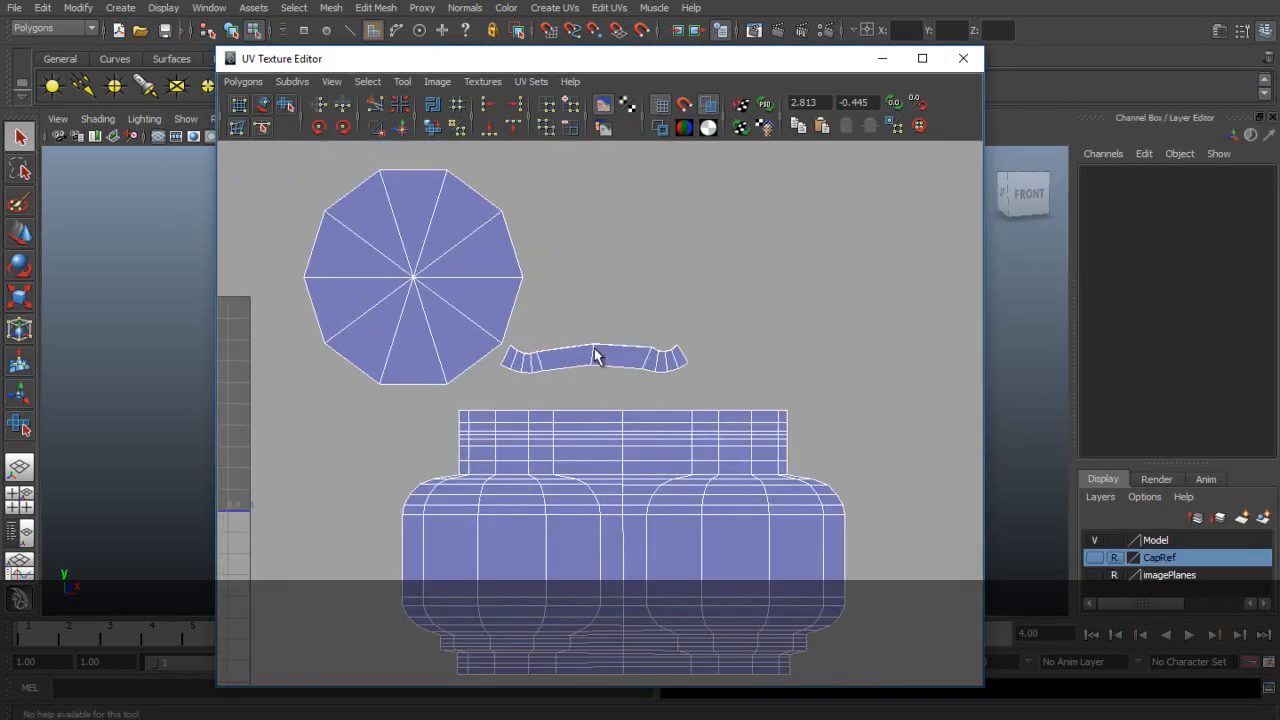
pyautogui.moveTo(596, 362); pyautogui.dragTo(595, 310, button='right')
pyautogui.moveTo(505, 337); pyautogui.dragTo(703, 392)
pyautogui.moveTo(715, 58); pyautogui.dragTo(1172, 373)
pyautogui.keyDown('alt'); pyautogui.moveTo(705, 265); pyautogui.dragTo(682, 330); pyautogui.keyUp('alt')
pyautogui.moveTo(874, 374); pyautogui.dragTo(528, 133)
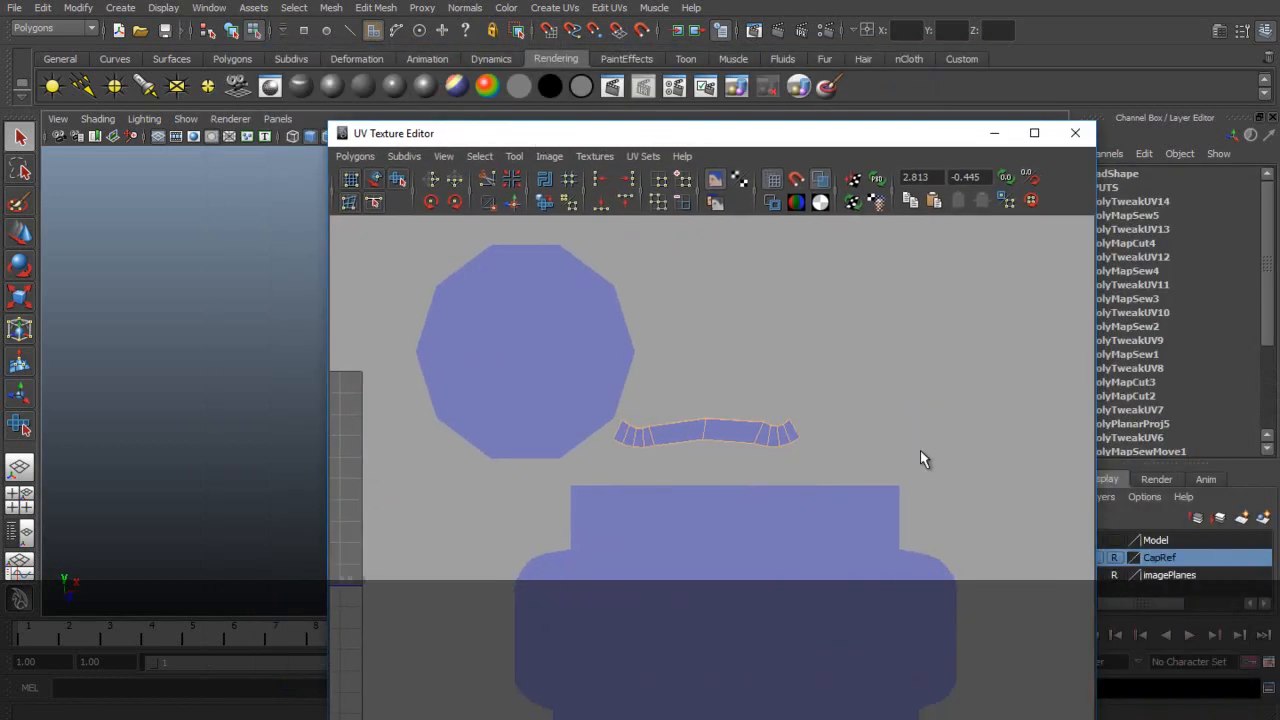
# - Bring the strip shell into view in the UV layout, select its bottom row of UVs and align them to minimum V
pyautogui.scroll(3, 922, 450)
pyautogui.moveTo(423, 127); pyautogui.dragTo(649, 164)
pyautogui.click(428, 300)
pyautogui.moveTo(443, 303); pyautogui.dragTo(491, 280, button='right')
pyautogui.click(491, 281)
pyautogui.moveTo(889, 178); pyautogui.dragTo(522, 35)
pyautogui.scroll(3, 583, 277)
pyautogui.scroll(1, 583, 285)
pyautogui.moveTo(520, 234); pyautogui.dragTo(586, 234, button='right')
pyautogui.moveTo(278, 230); pyautogui.dragTo(800, 306)
pyautogui.press('w')
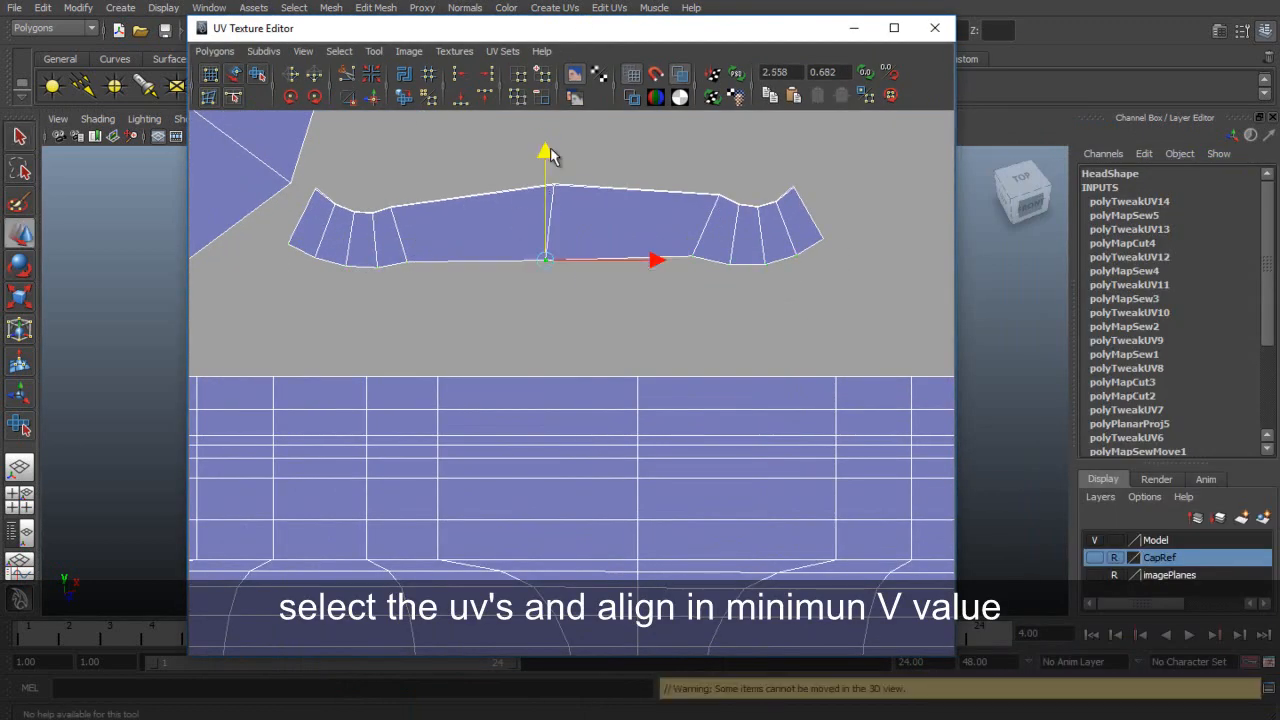
pyautogui.click(459, 100)
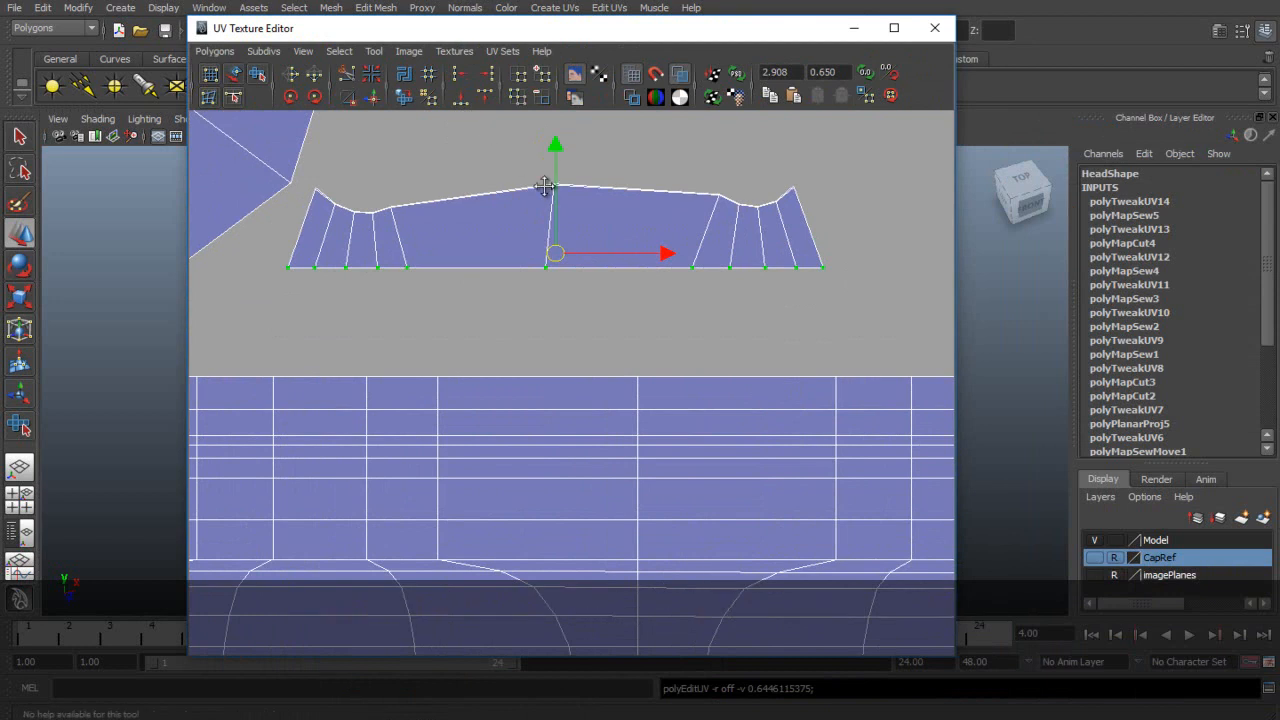
# - Select the row of UVs just below the strip's top edge along its whole length and align it to minimum V
pyautogui.scroll(3, 503, 357)
pyautogui.scroll(2, 420, 385)
pyautogui.click(338, 186)
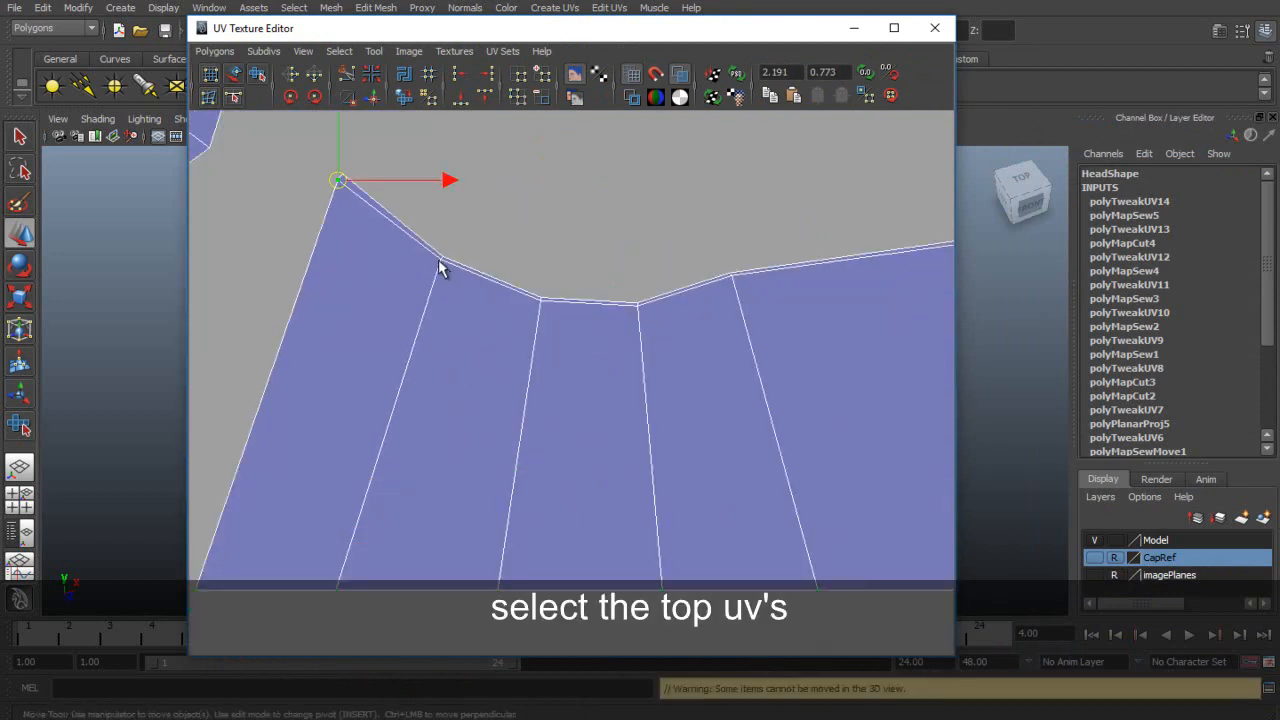
pyautogui.keyDown('shift'); pyautogui.click(541, 300); pyautogui.keyUp('shift')
pyautogui.keyDown('shift'); pyautogui.click(638, 305); pyautogui.keyUp('shift')
pyautogui.keyDown('shift'); pyautogui.click(731, 278); pyautogui.keyUp('shift')
pyautogui.scroll(3, 672, 351)
pyautogui.scroll(-3, 748, 292)
pyautogui.keyDown('alt'); pyautogui.moveTo(802, 367); pyautogui.dragTo(157, 322, button='middle'); pyautogui.keyUp('alt')
pyautogui.scroll(3, 542, 320)
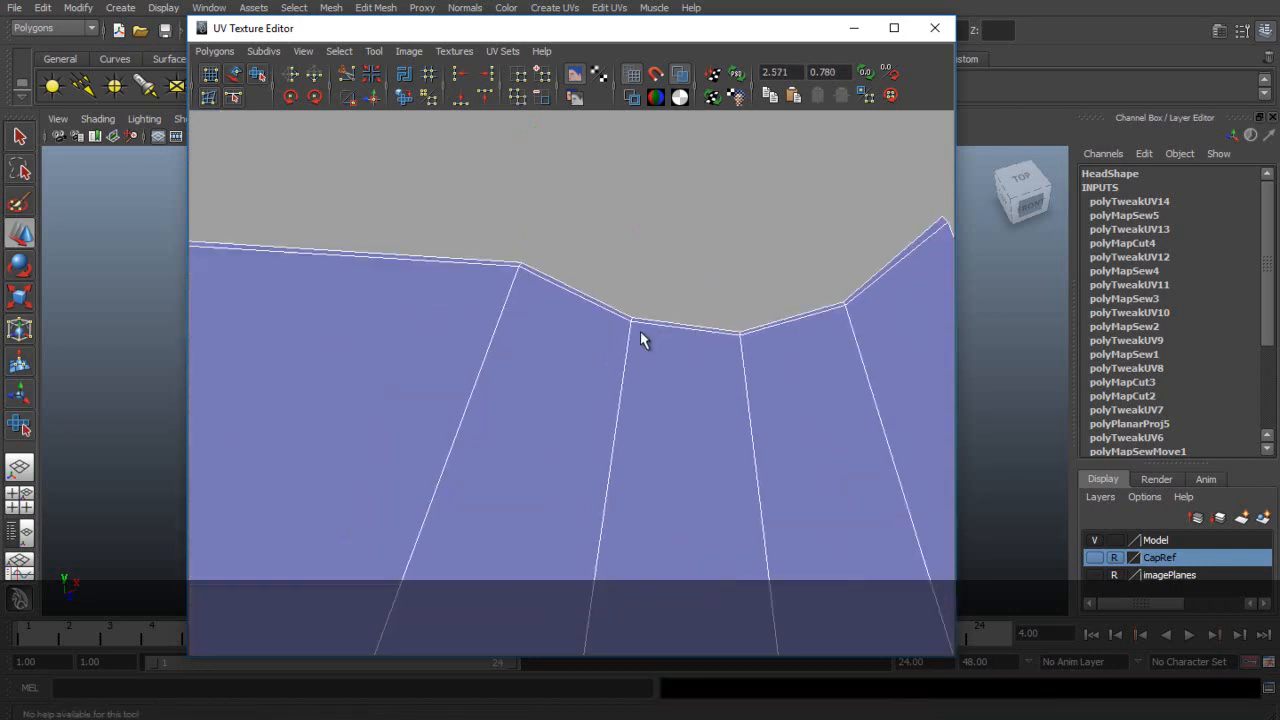
pyautogui.keyDown('shift'); pyautogui.click(519, 267); pyautogui.keyUp('shift')
pyautogui.keyDown('shift'); pyautogui.click(738, 333); pyautogui.keyUp('shift')
pyautogui.keyDown('shift'); pyautogui.click(845, 304); pyautogui.keyUp('shift')
pyautogui.keyDown('alt'); pyautogui.moveTo(845, 304); pyautogui.dragTo(471, 337, button='middle'); pyautogui.keyUp('alt')
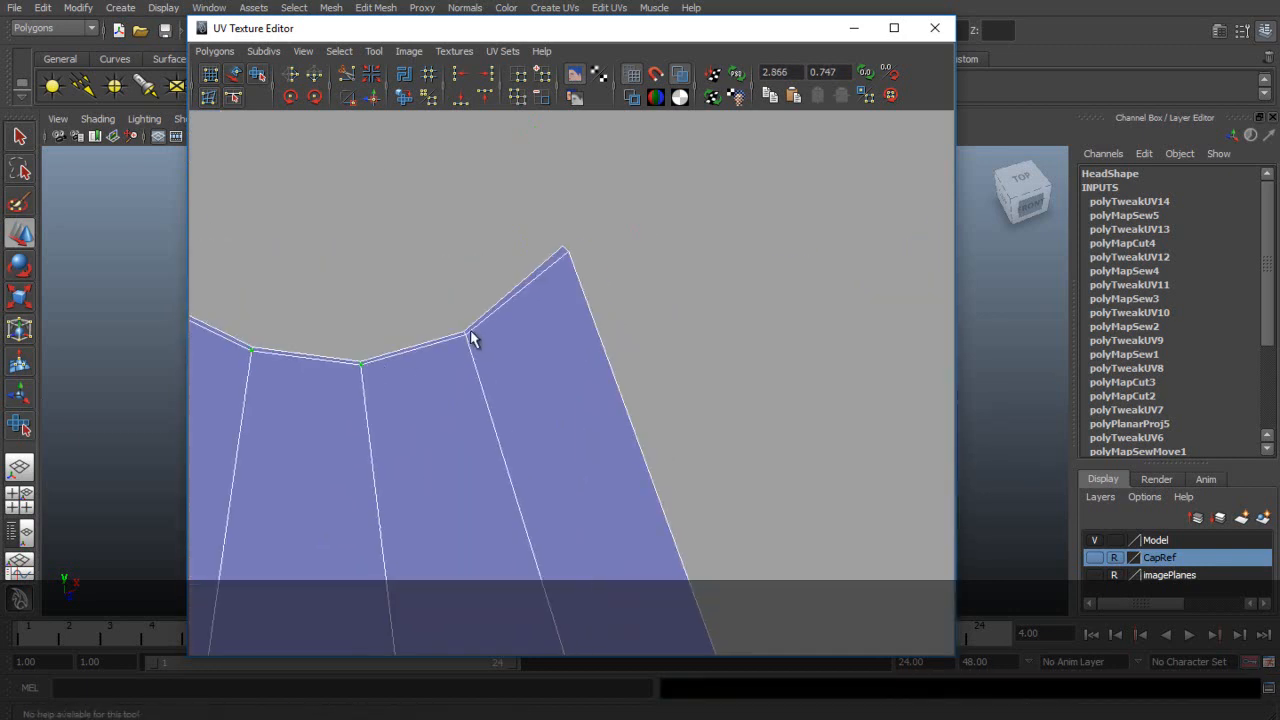
pyautogui.click(460, 96)
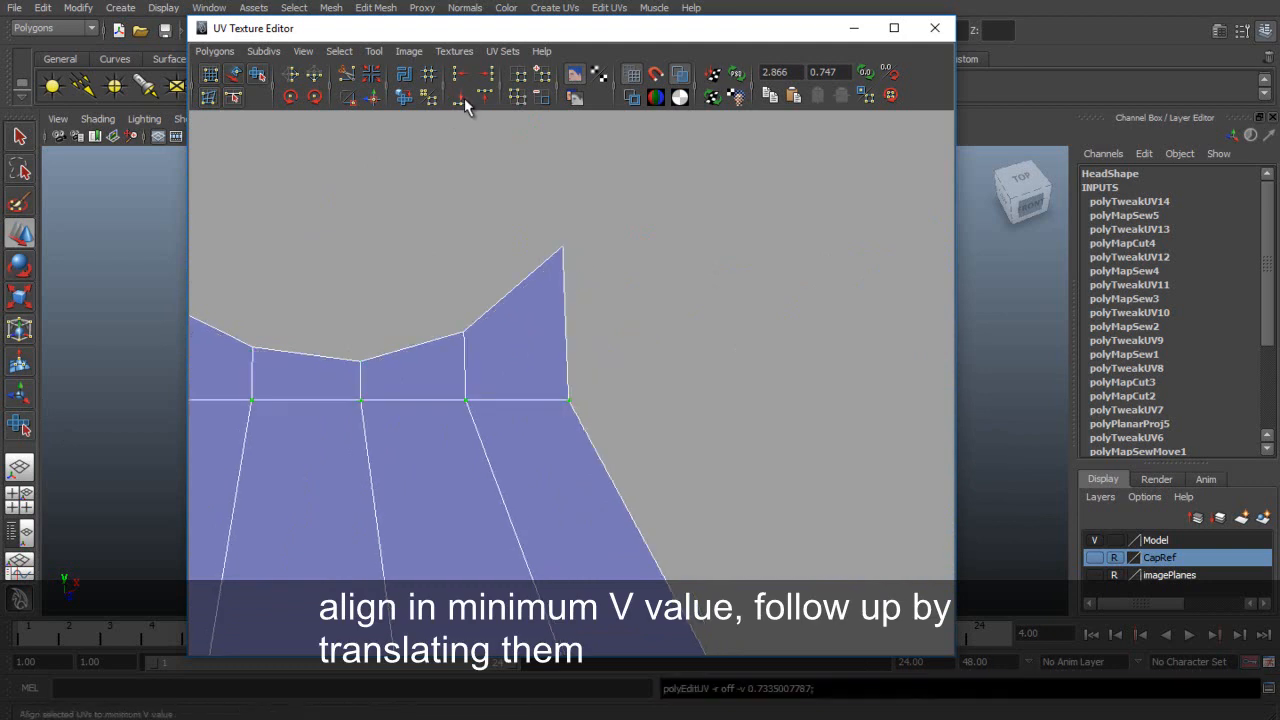
# - Move the aligned inner row down and flatten the strip's top row of UVs at maximum V
pyautogui.scroll(-5, 549, 289)
pyautogui.press('w')
pyautogui.moveTo(556, 278); pyautogui.dragTo(559, 296)
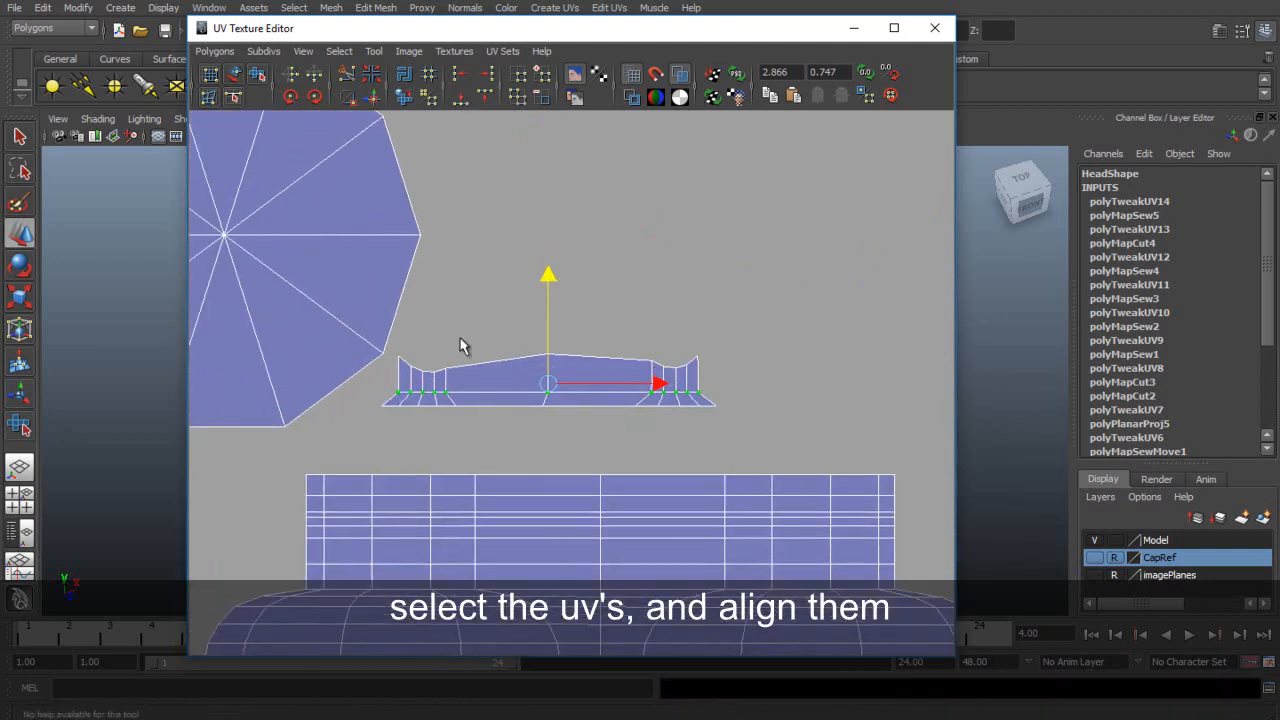
pyautogui.click(484, 97)
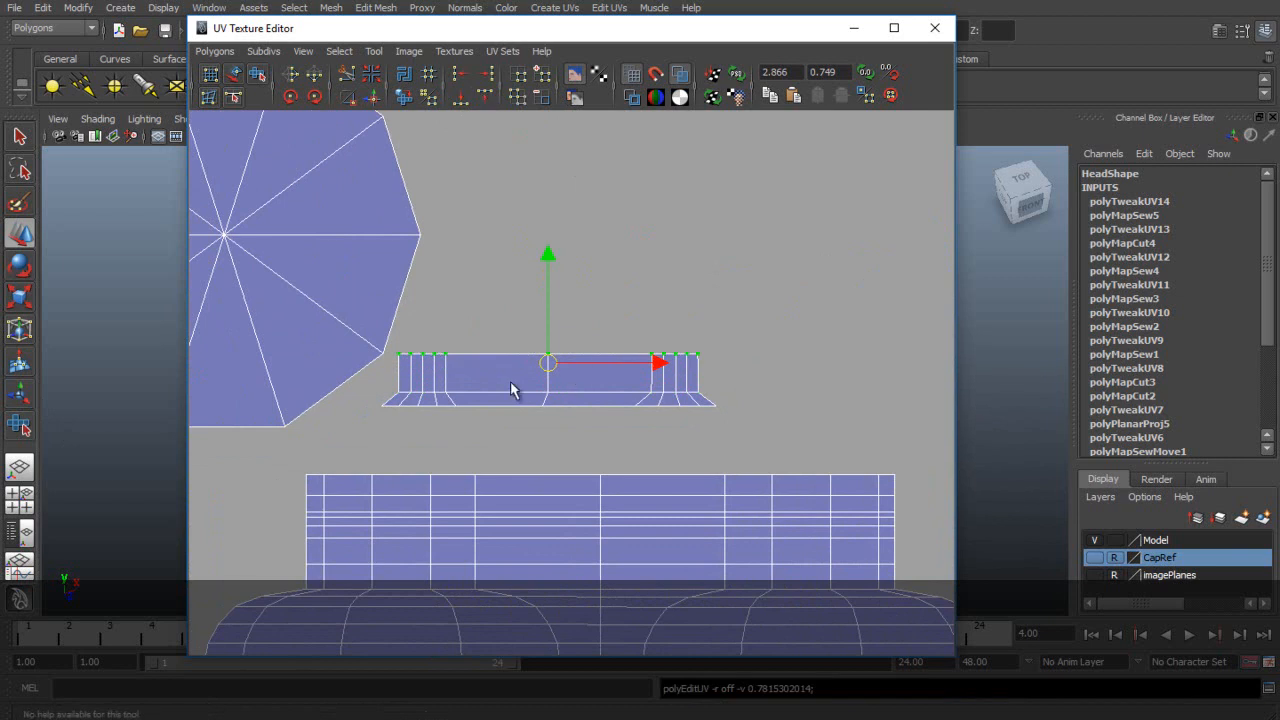
# - Straighten the strip's centre column of UVs by aligning it to maximum U
pyautogui.moveTo(535, 328); pyautogui.dragTo(562, 424)
pyautogui.click(484, 75)
pyautogui.keyDown('alt'); pyautogui.moveTo(669, 332); pyautogui.dragTo(591, 184, button='middle'); pyautogui.keyUp('alt')
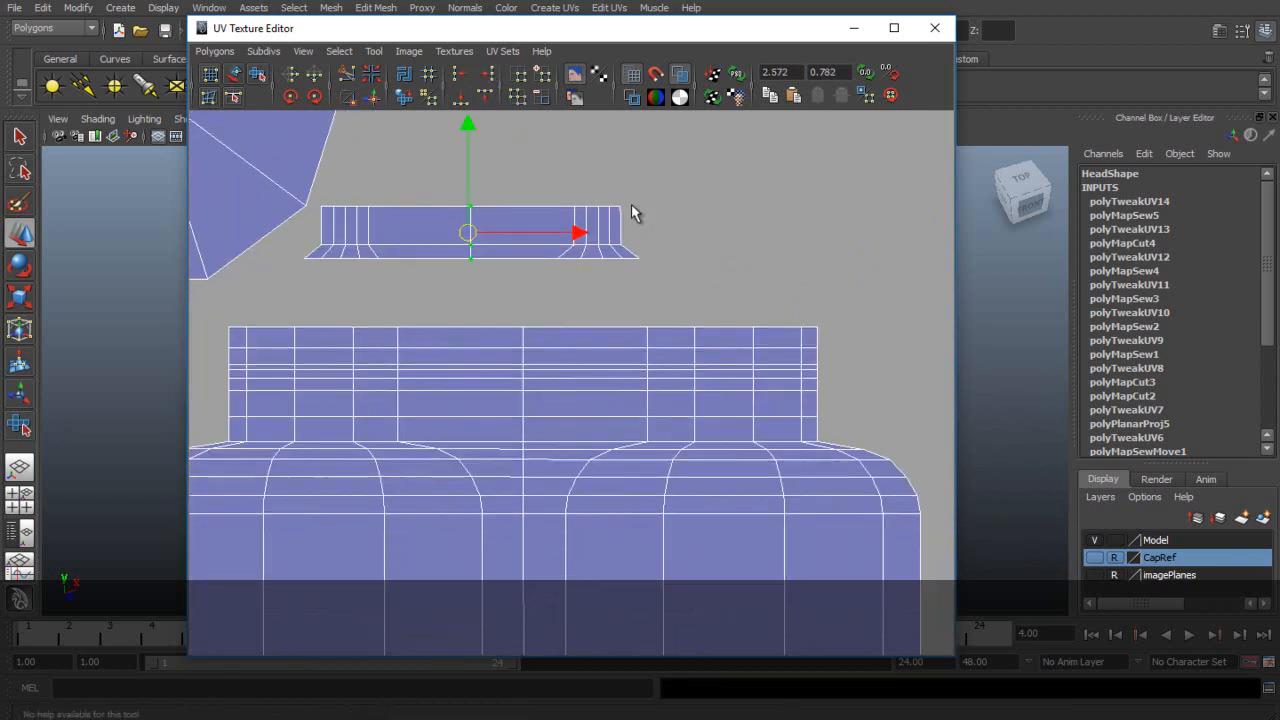
# - Select the whole strip shell, centre it just above the neck shell and scale it horizontally to about the neck's width
pyautogui.moveTo(645, 243); pyautogui.dragTo(651, 258)
pyautogui.click(342, 51)
pyautogui.click(380, 110)
pyautogui.moveTo(471, 236); pyautogui.dragTo(524, 300)
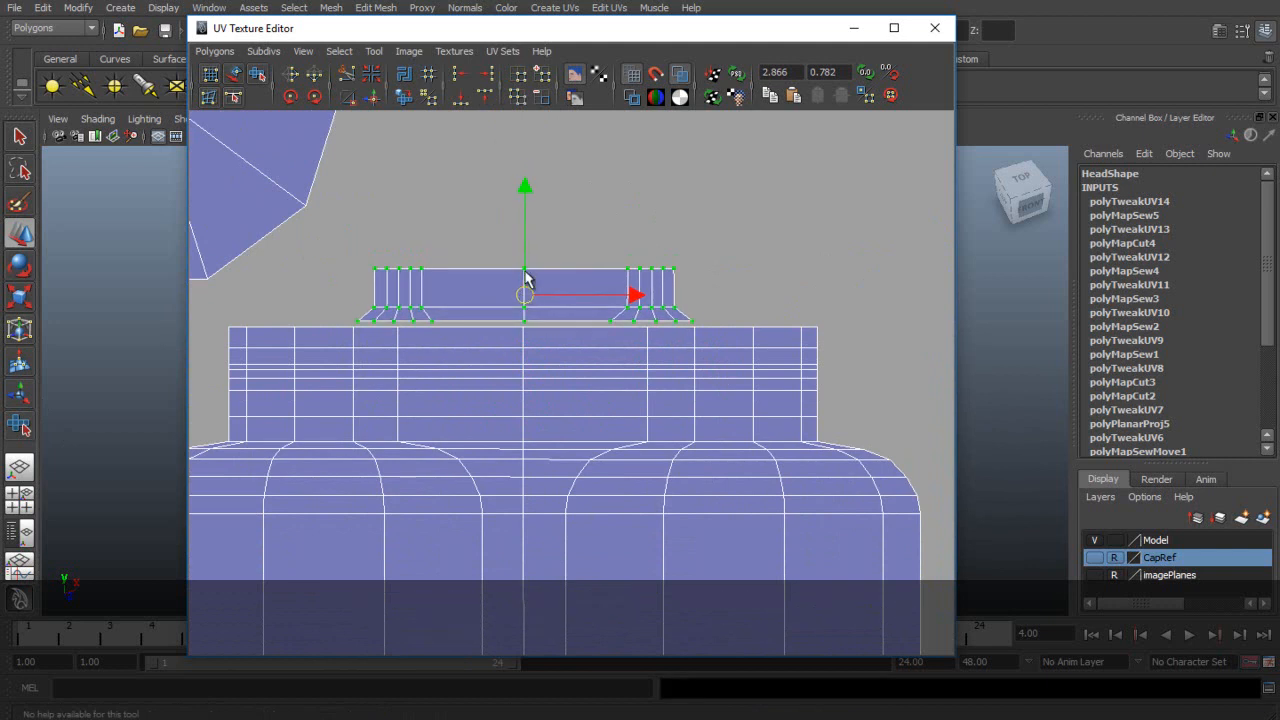
pyautogui.press('r')
pyautogui.moveTo(633, 294); pyautogui.dragTo(706, 300)
# - Align the strip's two rightmost UV columns to maximum U and shift the inner one towards the matching neck column
pyautogui.moveTo(798, 297); pyautogui.dragTo(806, 310)
pyautogui.click(485, 75)
pyautogui.moveTo(756, 258); pyautogui.dragTo(795, 330)
pyautogui.click(485, 75)
pyautogui.press('w')
pyautogui.moveTo(870, 300); pyautogui.dragTo(885, 305)
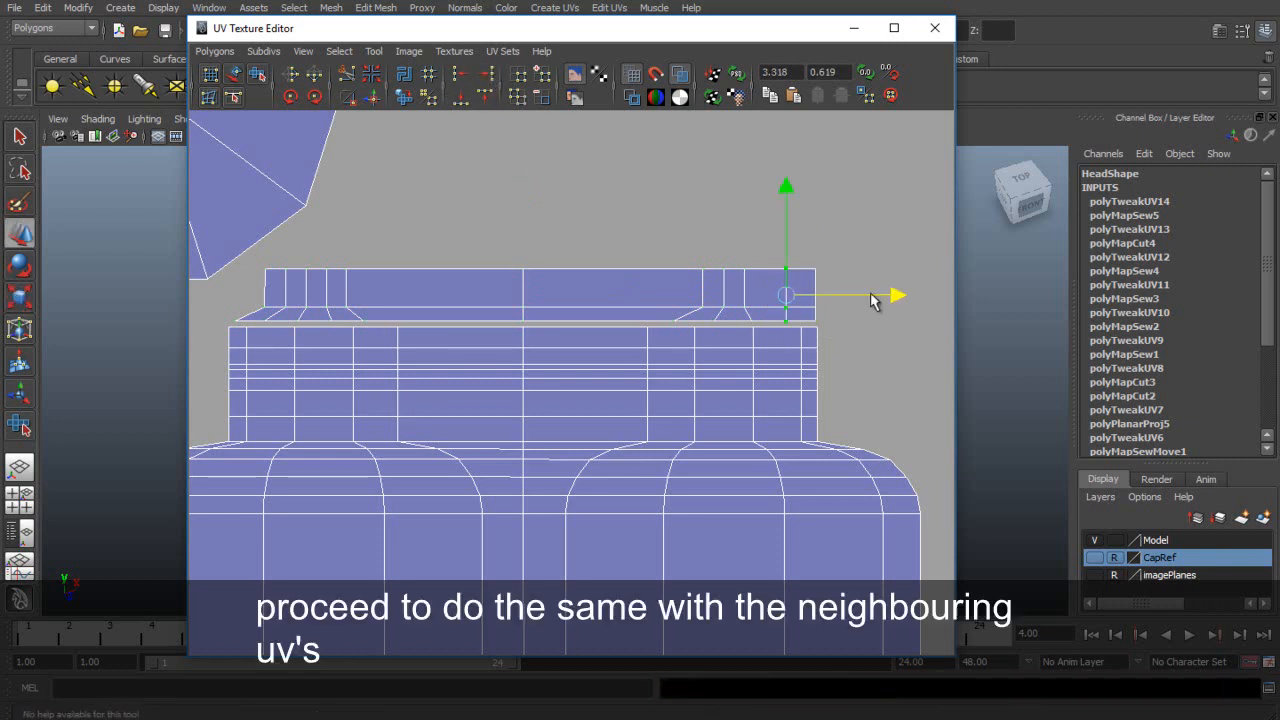
# - Straighten the strip's remaining right-hand UV columns and move them over the matching columns of the neck
pyautogui.moveTo(776, 327); pyautogui.dragTo(775, 326)
pyautogui.moveTo(663, 242); pyautogui.dragTo(709, 317)
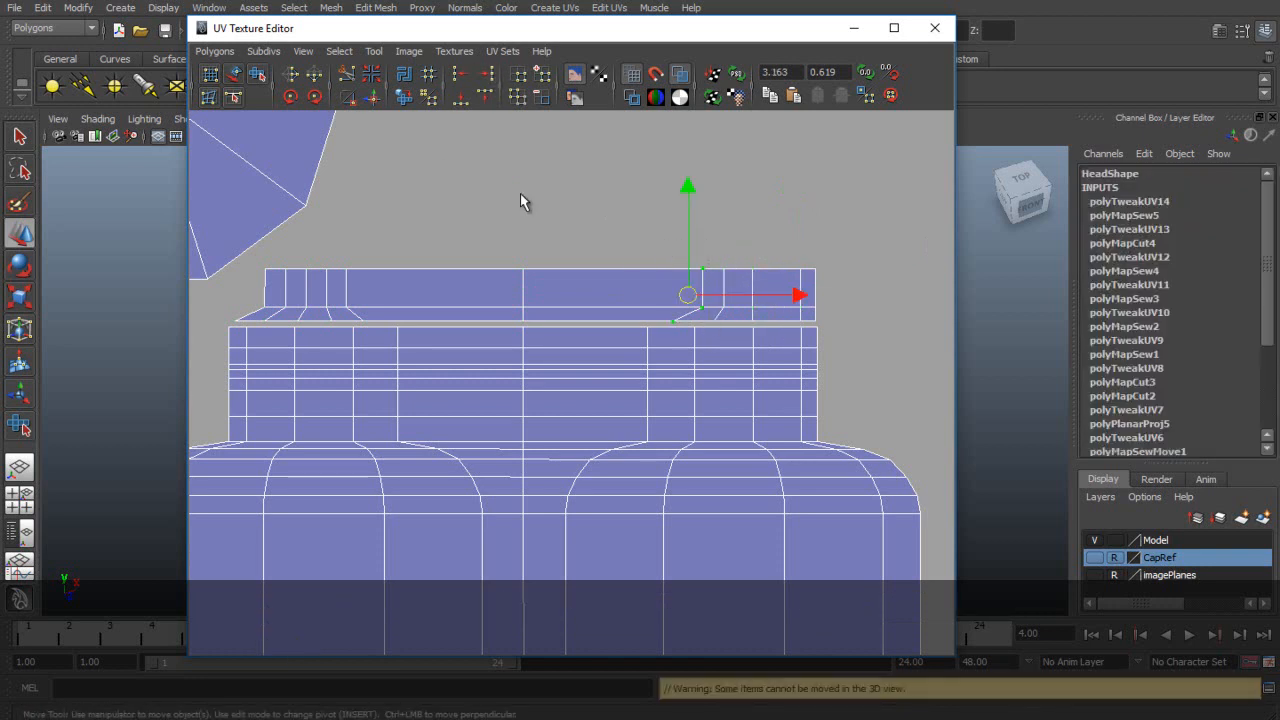
pyautogui.moveTo(798, 295); pyautogui.dragTo(783, 297)
pyautogui.moveTo(694, 246); pyautogui.dragTo(735, 319)
pyautogui.click(460, 75)
pyautogui.moveTo(829, 291); pyautogui.dragTo(823, 289)
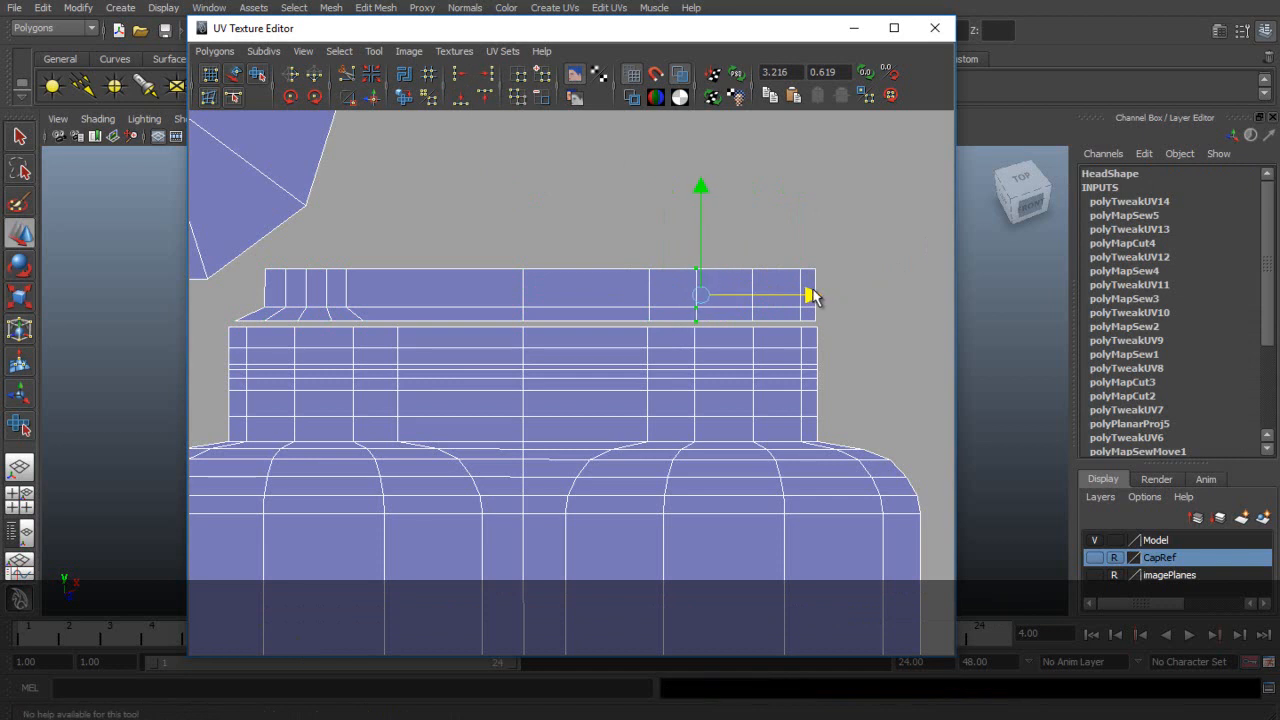
# - Straighten the strip's left-hand UV columns at minimum U, undoing the last misplaced move
pyautogui.moveTo(268, 284); pyautogui.dragTo(248, 326)
pyautogui.click(458, 77)
pyautogui.moveTo(299, 260); pyautogui.dragTo(274, 316)
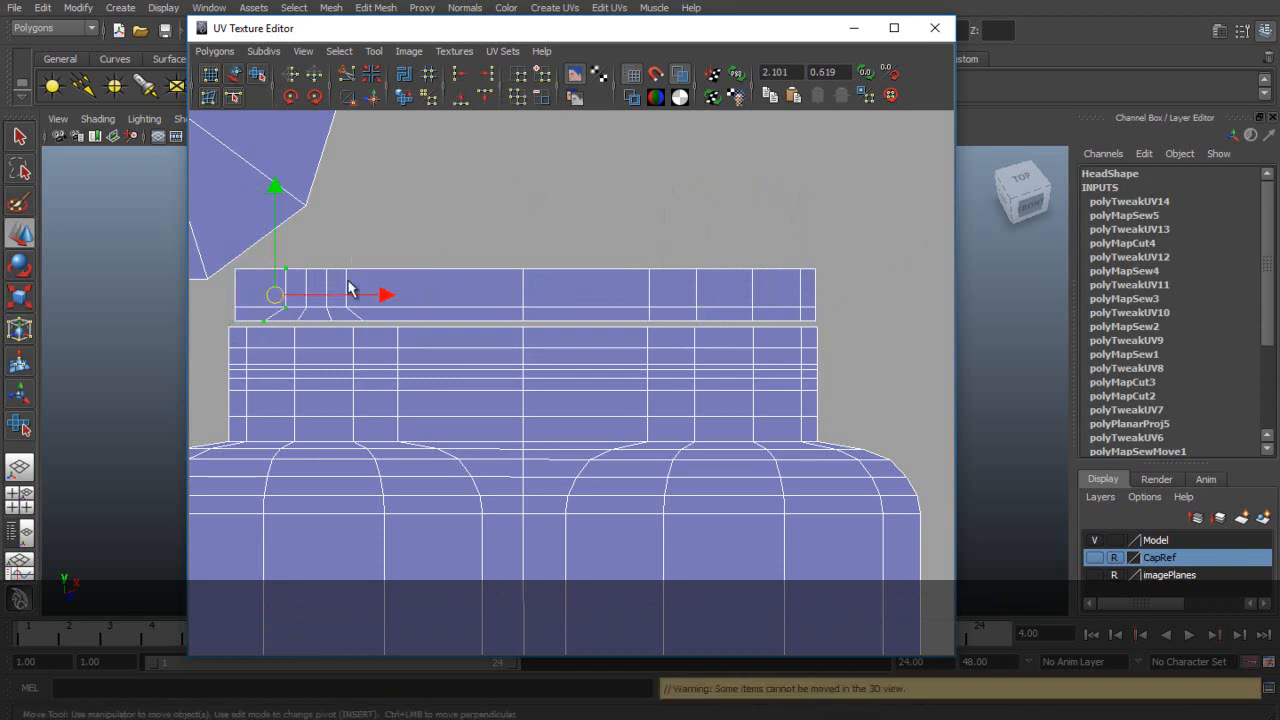
pyautogui.click(459, 79)
pyautogui.moveTo(292, 254); pyautogui.dragTo(377, 321)
pyautogui.click(456, 79)
pyautogui.moveTo(463, 306); pyautogui.dragTo(497, 310)
pyautogui.hotkey('ctrl', 'z')
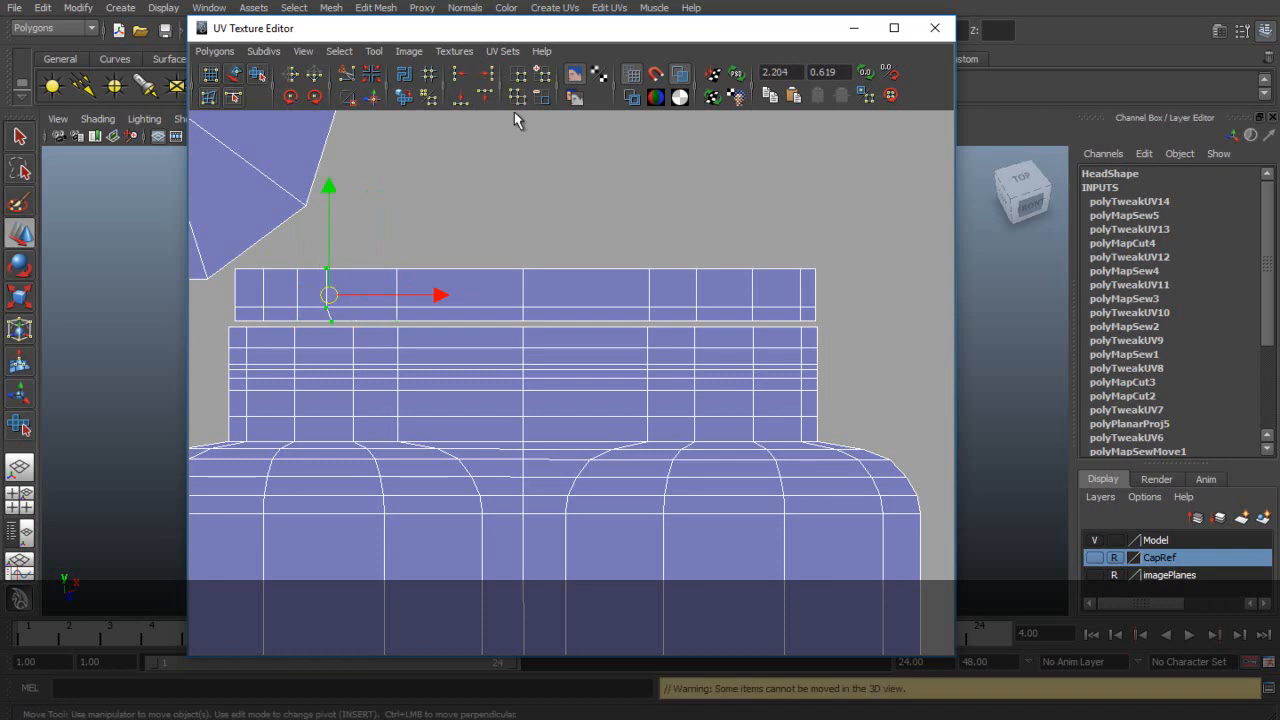
# - Move the strip's left border and its neighbouring UV column over the matching columns of the neck
pyautogui.moveTo(232, 265); pyautogui.dragTo(248, 326)
pyautogui.moveTo(345, 293); pyautogui.dragTo(342, 292)
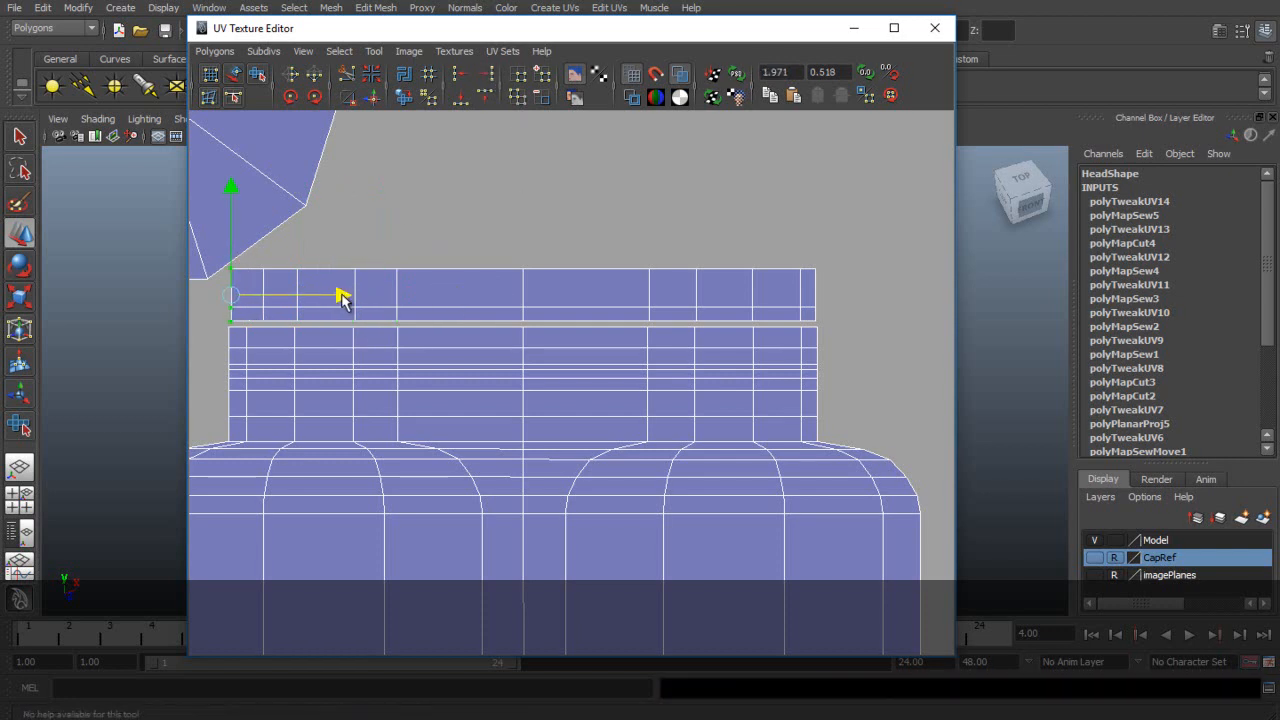
pyautogui.moveTo(259, 266); pyautogui.dragTo(286, 323)
pyautogui.moveTo(371, 295); pyautogui.dragTo(324, 327)
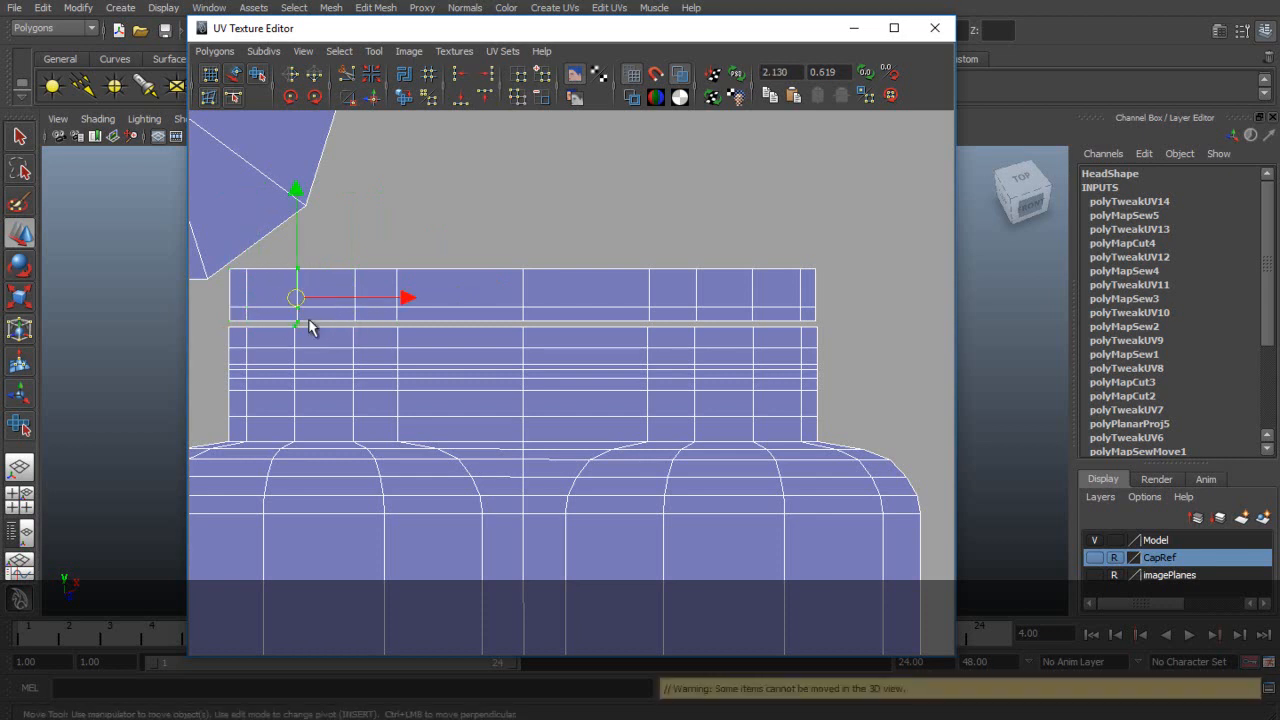
# - Examine the lower rows of the body shell and how the strip's columns line up with the neck
pyautogui.keyDown('alt'); pyautogui.moveTo(402, 307); pyautogui.dragTo(526, 251, button='middle'); pyautogui.keyUp('alt')
pyautogui.scroll(-5, 535, 250)
pyautogui.scroll(1, 535, 250)
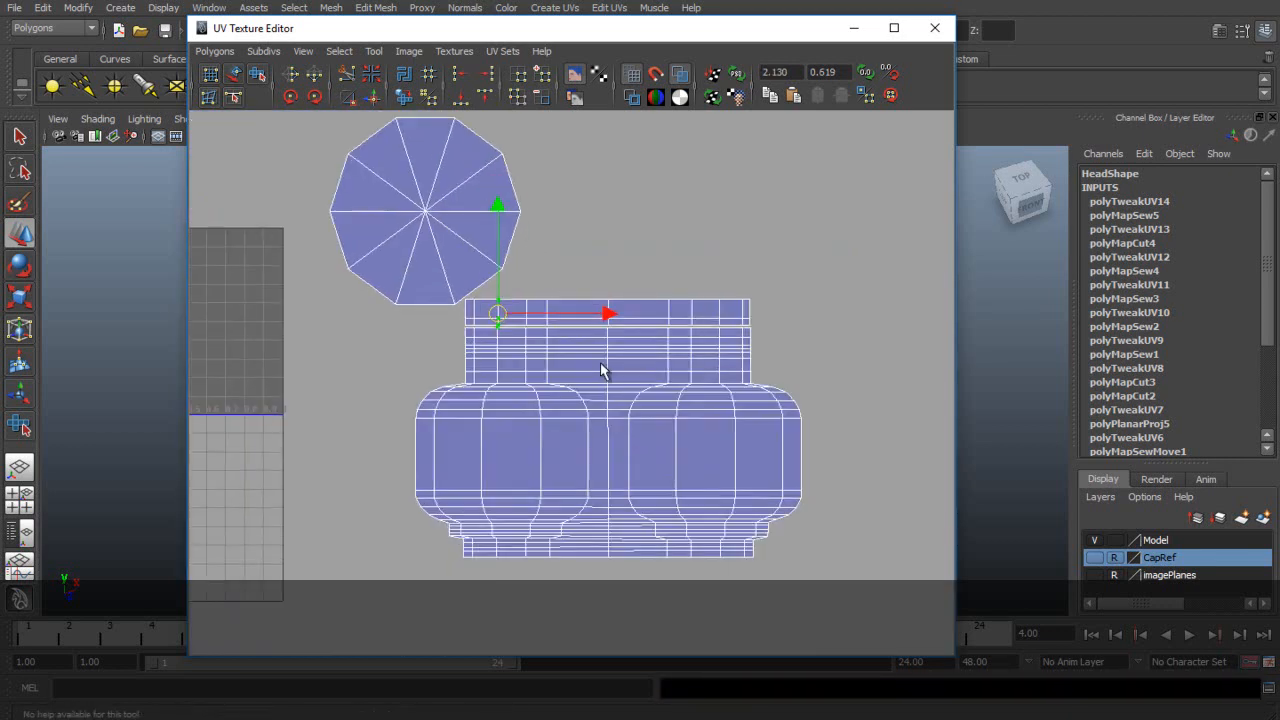
pyautogui.keyDown('alt'); pyautogui.moveTo(635, 455); pyautogui.dragTo(616, 307, button='middle'); pyautogui.keyUp('alt')
pyautogui.scroll(5, 616, 307)
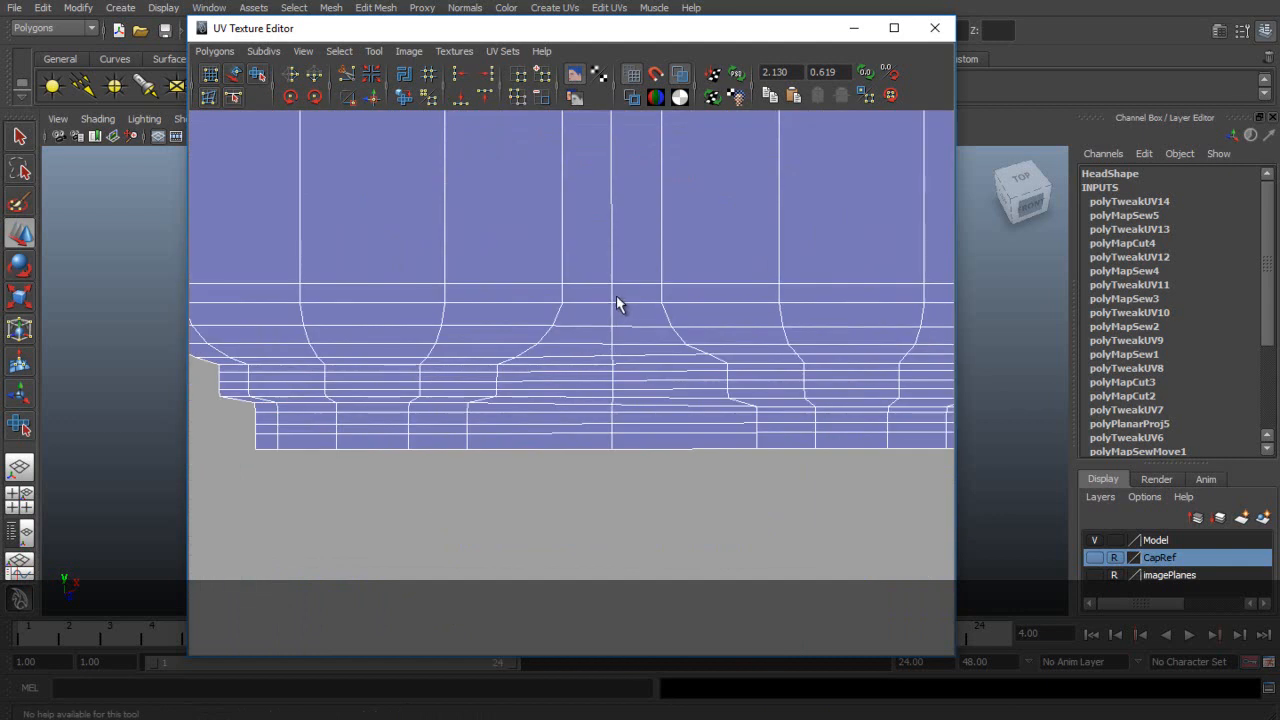
pyautogui.scroll(-4, 616, 306)
pyautogui.keyDown('alt'); pyautogui.moveTo(634, 291); pyautogui.dragTo(621, 477, button='middle'); pyautogui.keyUp('alt')
pyautogui.scroll(3, 334, 237)
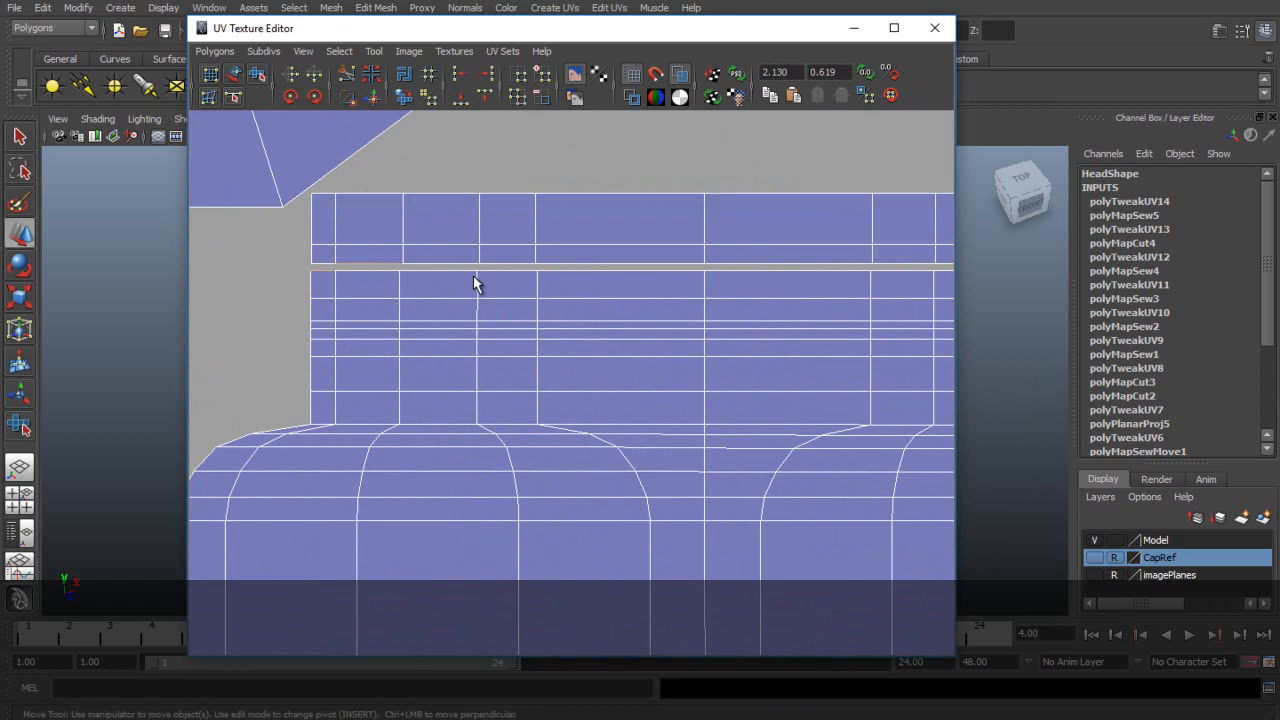
pyautogui.scroll(-2, 474, 283)
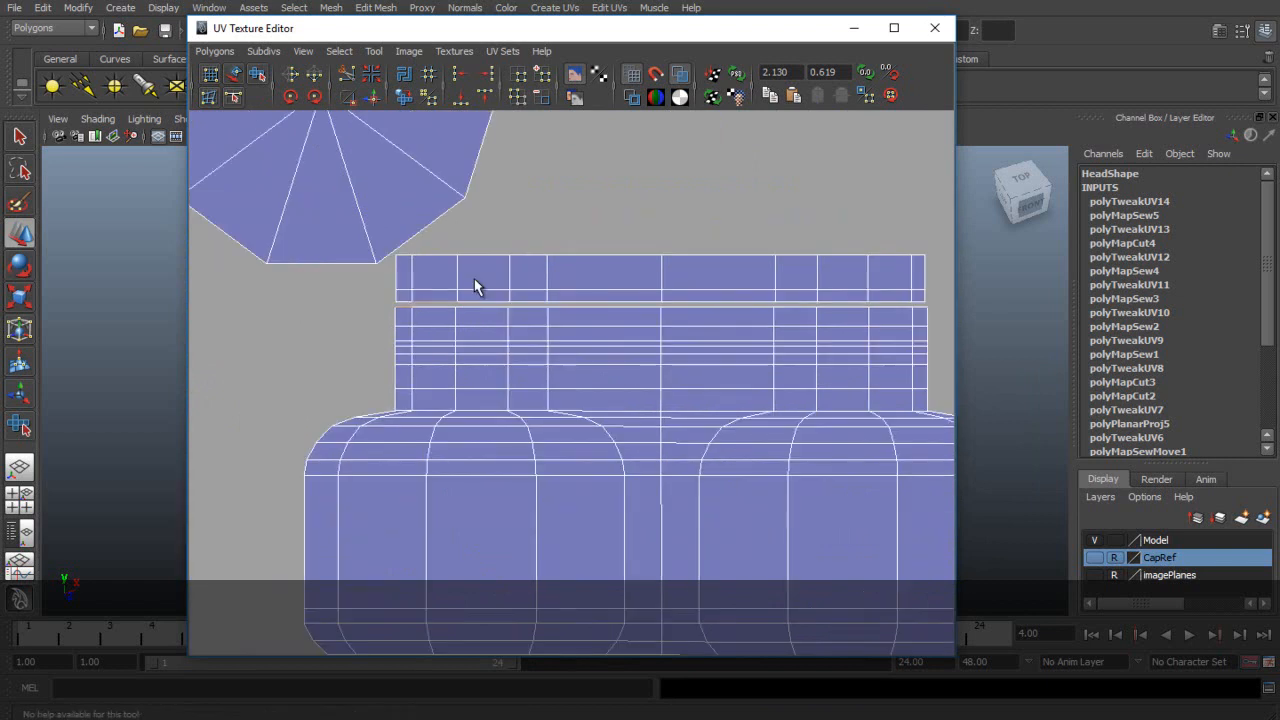
# - Select the entire strip shell and shift it left by roughly one narrow column relative to the neck
pyautogui.click(547, 255)
pyautogui.click(339, 51)
pyautogui.click(387, 112)
pyautogui.moveTo(763, 277); pyautogui.dragTo(748, 278)
pyautogui.scroll(2, 534, 320)
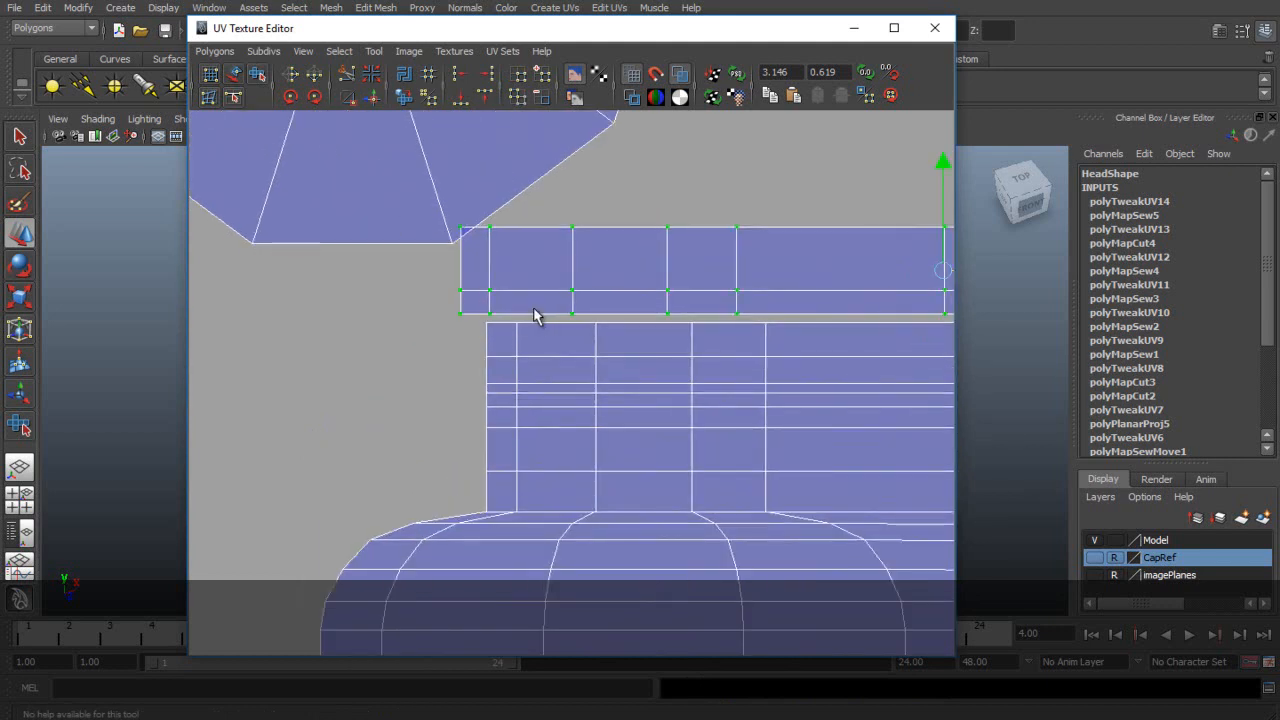
# - Move the strip's third, fourth and fifth UV columns left onto the neck's second, third and fourth columns
pyautogui.rightClick(586, 289)
pyautogui.moveTo(589, 287); pyautogui.dragTo(652, 287, button='right')
pyautogui.moveTo(563, 217); pyautogui.dragTo(590, 318)
pyautogui.moveTo(684, 271); pyautogui.dragTo(631, 270)
pyautogui.moveTo(684, 312); pyautogui.dragTo(685, 311)
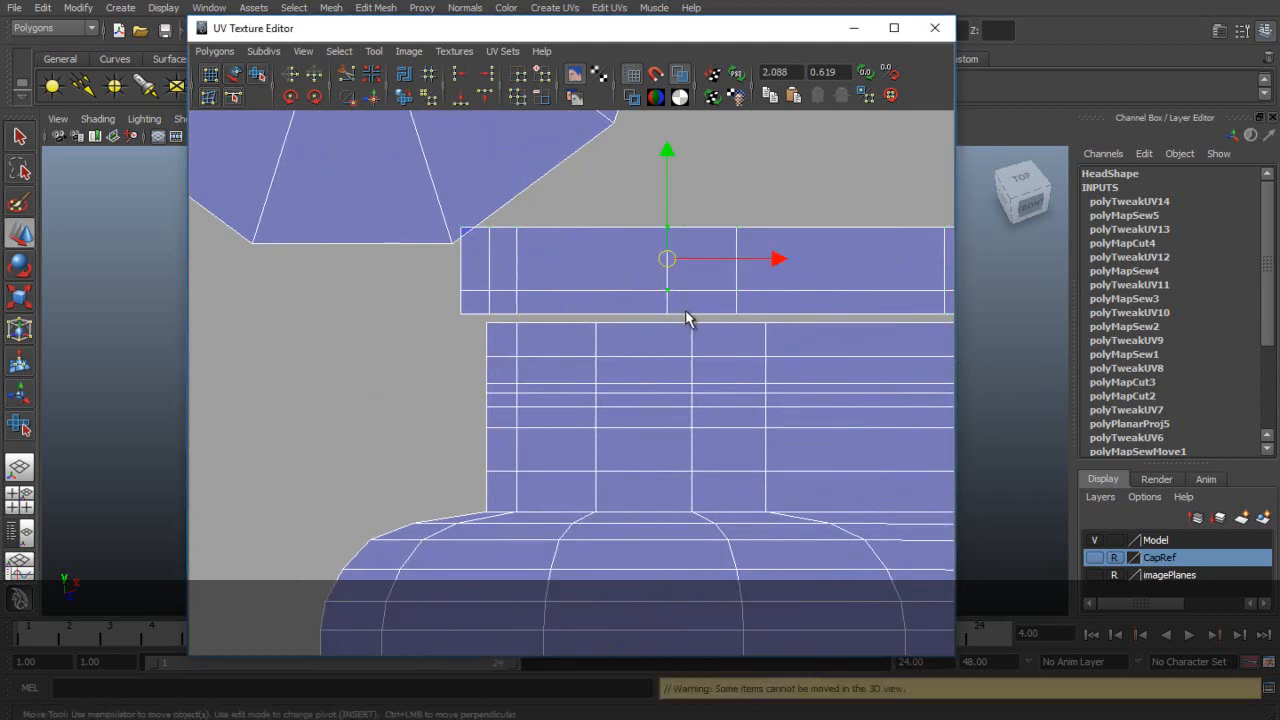
pyautogui.keyDown('shift'); pyautogui.click(671, 309); pyautogui.keyUp('shift')
pyautogui.moveTo(770, 270); pyautogui.dragTo(700, 271)
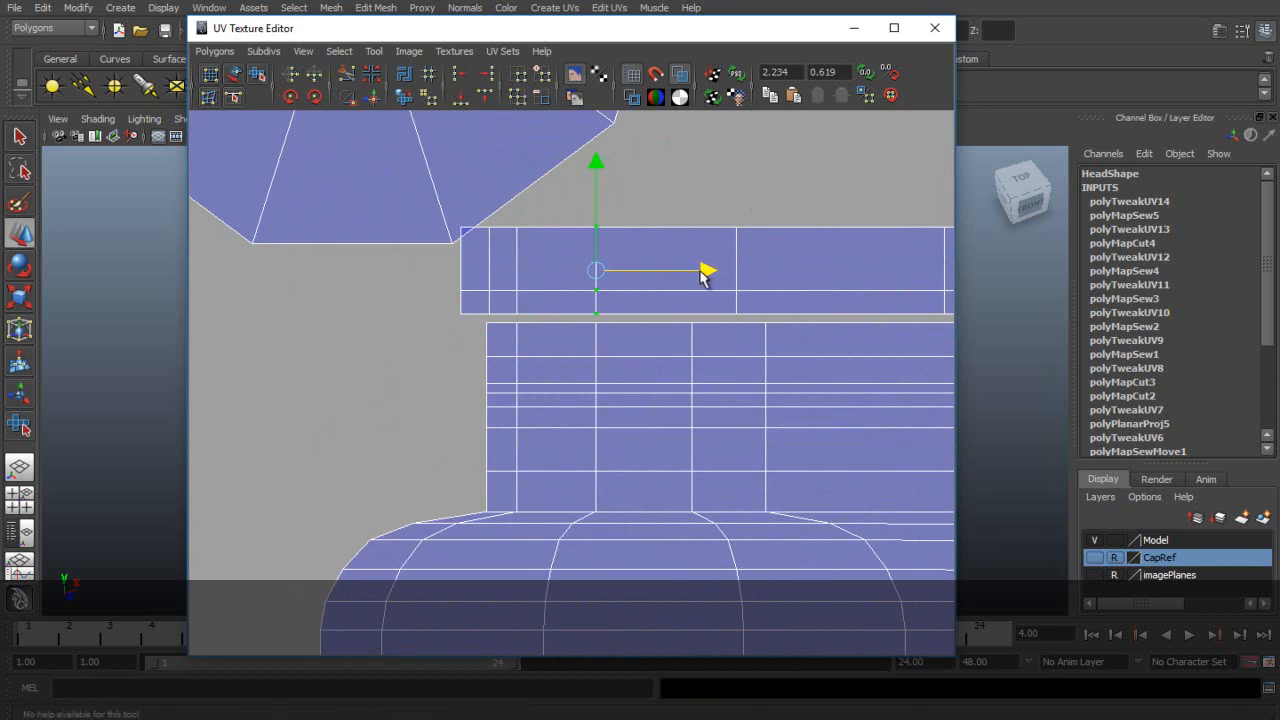
pyautogui.moveTo(740, 320); pyautogui.dragTo(740, 320)
pyautogui.moveTo(846, 271); pyautogui.dragTo(805, 273)
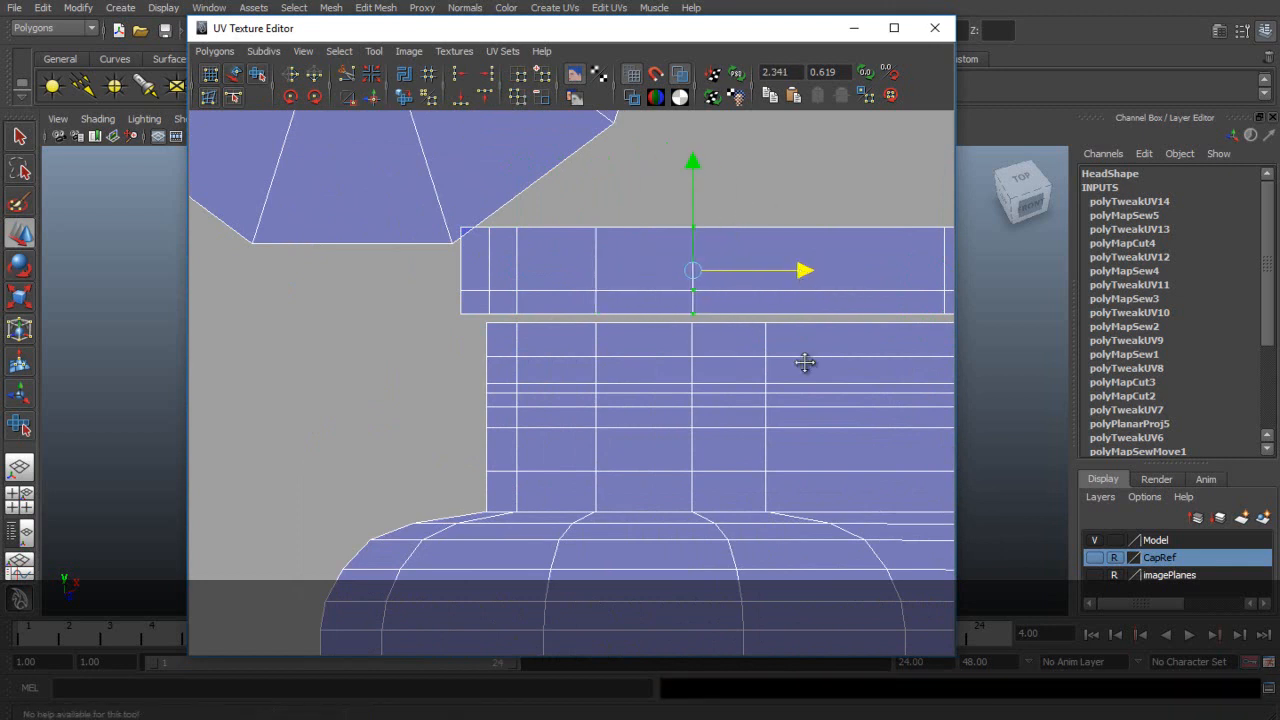
# - Move the strip's next two UV columns left onto the neck's fifth column and its centre line
pyautogui.keyDown('alt'); pyautogui.moveTo(815, 353); pyautogui.dragTo(515, 368, button='middle'); pyautogui.keyUp('alt')
pyautogui.moveTo(628, 208); pyautogui.dragTo(640, 233)
pyautogui.moveTo(670, 336); pyautogui.dragTo(671, 336)
pyautogui.moveTo(756, 285); pyautogui.dragTo(577, 287)
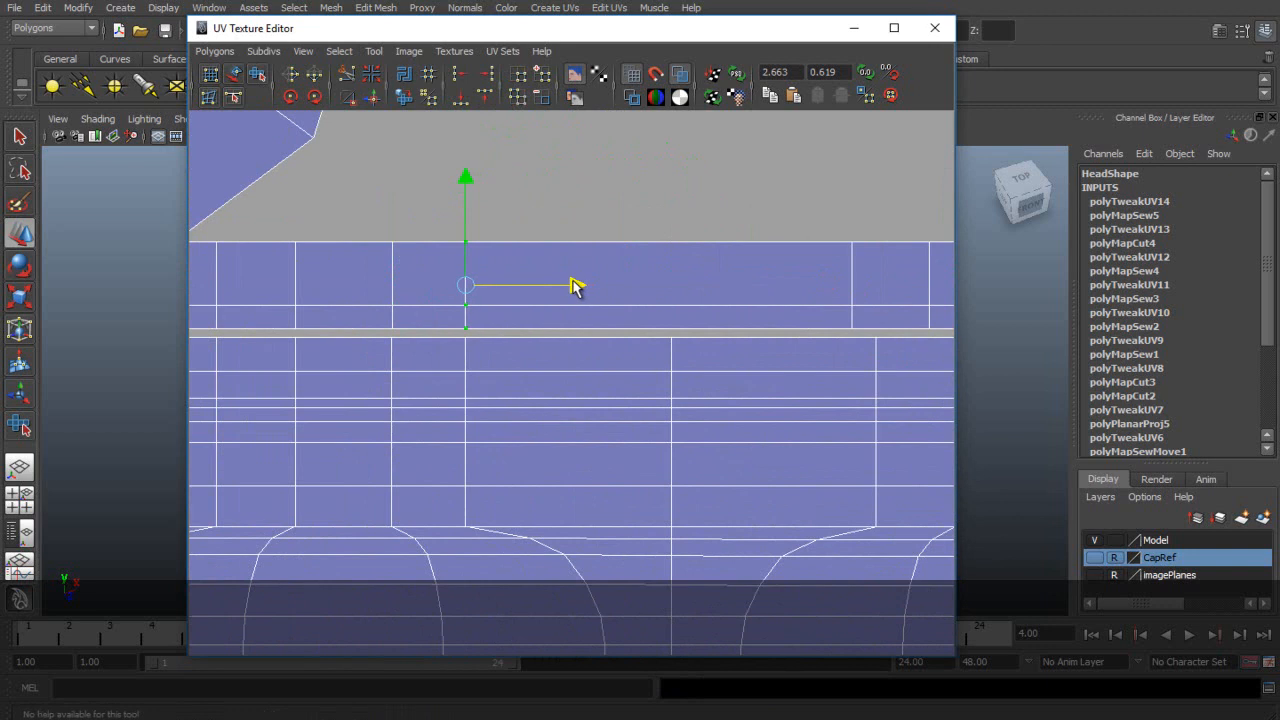
pyautogui.moveTo(852, 322); pyautogui.dragTo(853, 325)
pyautogui.moveTo(926, 283); pyautogui.dragTo(752, 283)
# - Move the strip's next three UV columns left onto the neck columns right of the centre line
pyautogui.keyDown('alt'); pyautogui.moveTo(752, 283); pyautogui.dragTo(476, 230, button='middle'); pyautogui.keyUp('alt')
pyautogui.moveTo(476, 230); pyautogui.dragTo(527, 341)
pyautogui.moveTo(620, 290); pyautogui.dragTo(582, 292)
pyautogui.moveTo(615, 347); pyautogui.dragTo(616, 345)
pyautogui.moveTo(707, 290); pyautogui.dragTo(640, 291)
pyautogui.moveTo(692, 327); pyautogui.dragTo(695, 342)
pyautogui.moveTo(784, 291); pyautogui.dragTo(733, 291)
# - Select the border edges between the strip and the neck and sew the two shells together
pyautogui.moveTo(679, 329); pyautogui.dragTo(679, 289, button='right')
pyautogui.keyDown('shift'); pyautogui.click(587, 336); pyautogui.keyUp('shift')
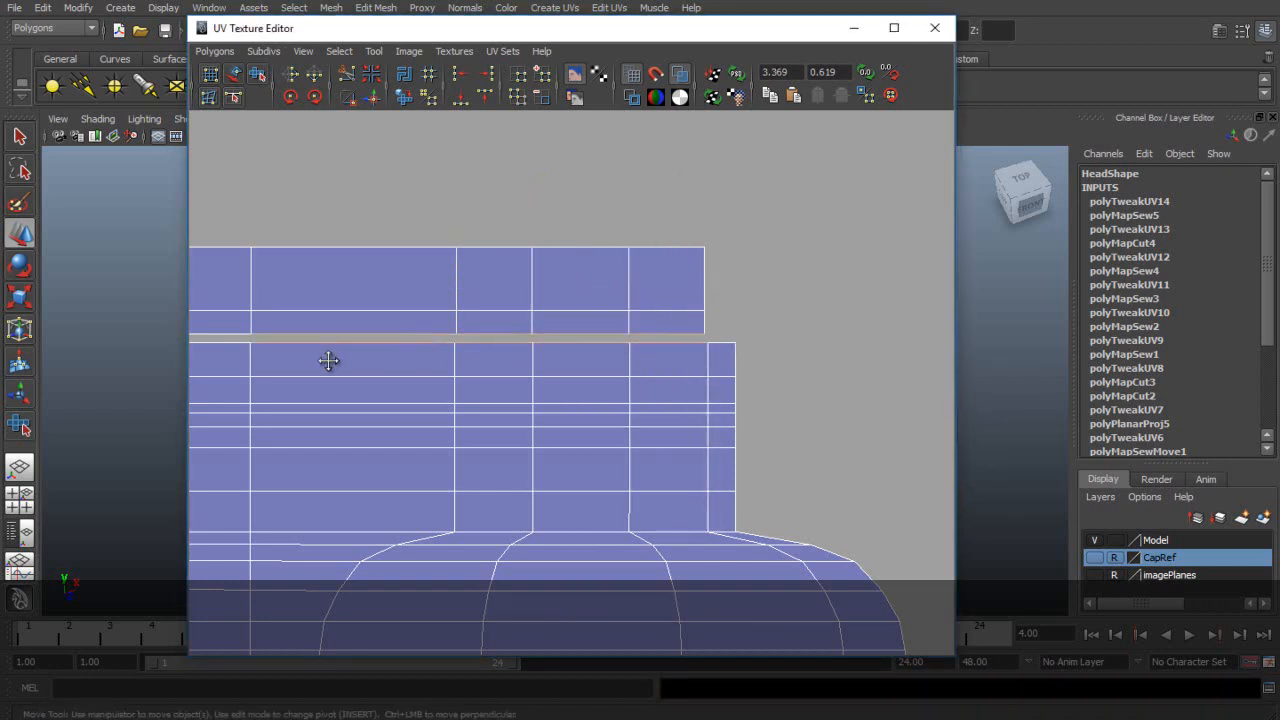
pyautogui.keyDown('alt'); pyautogui.moveTo(323, 359); pyautogui.dragTo(611, 354, button='middle'); pyautogui.keyUp('alt')
pyautogui.keyDown('alt'); pyautogui.moveTo(366, 362); pyautogui.dragTo(708, 350, button='middle'); pyautogui.keyUp('alt')
pyautogui.keyDown('shift'); pyautogui.click(708, 346); pyautogui.keyUp('shift')
pyautogui.click(353, 97)
# - Cut the overhanging left column off the sewn strip and move that piece to the right end of the neck
pyautogui.click(214, 51)
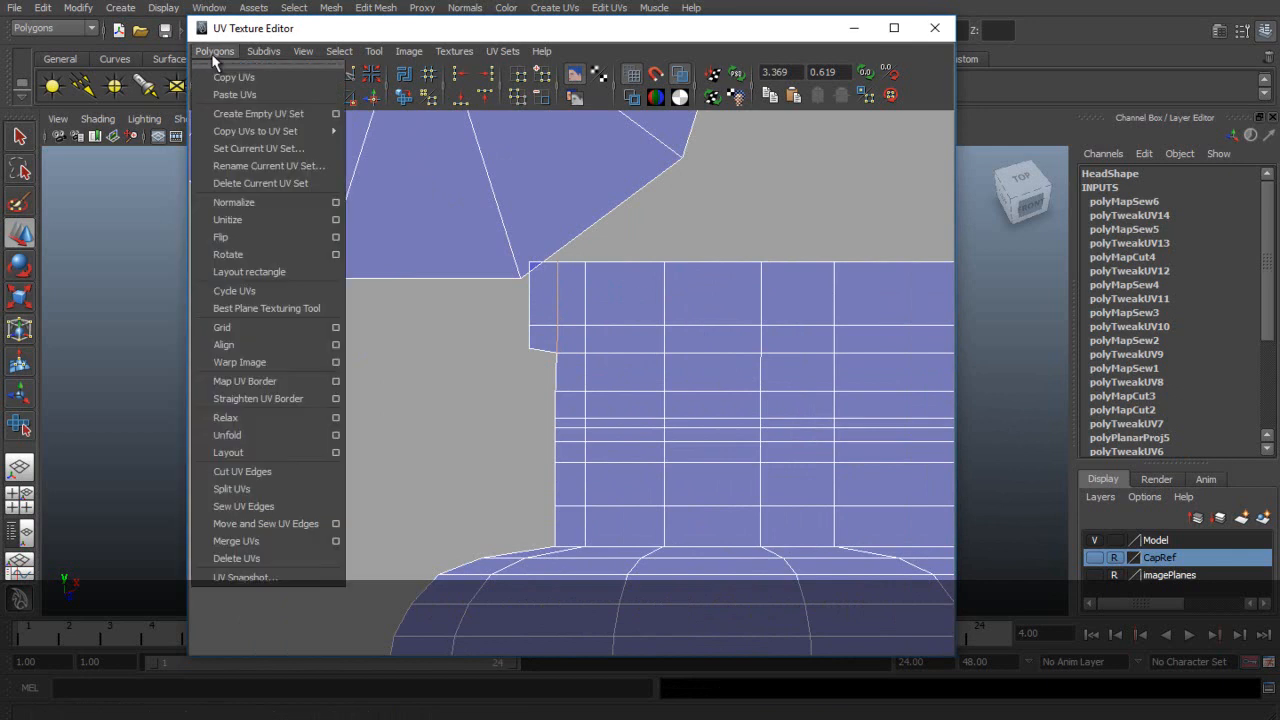
pyautogui.click(271, 468)
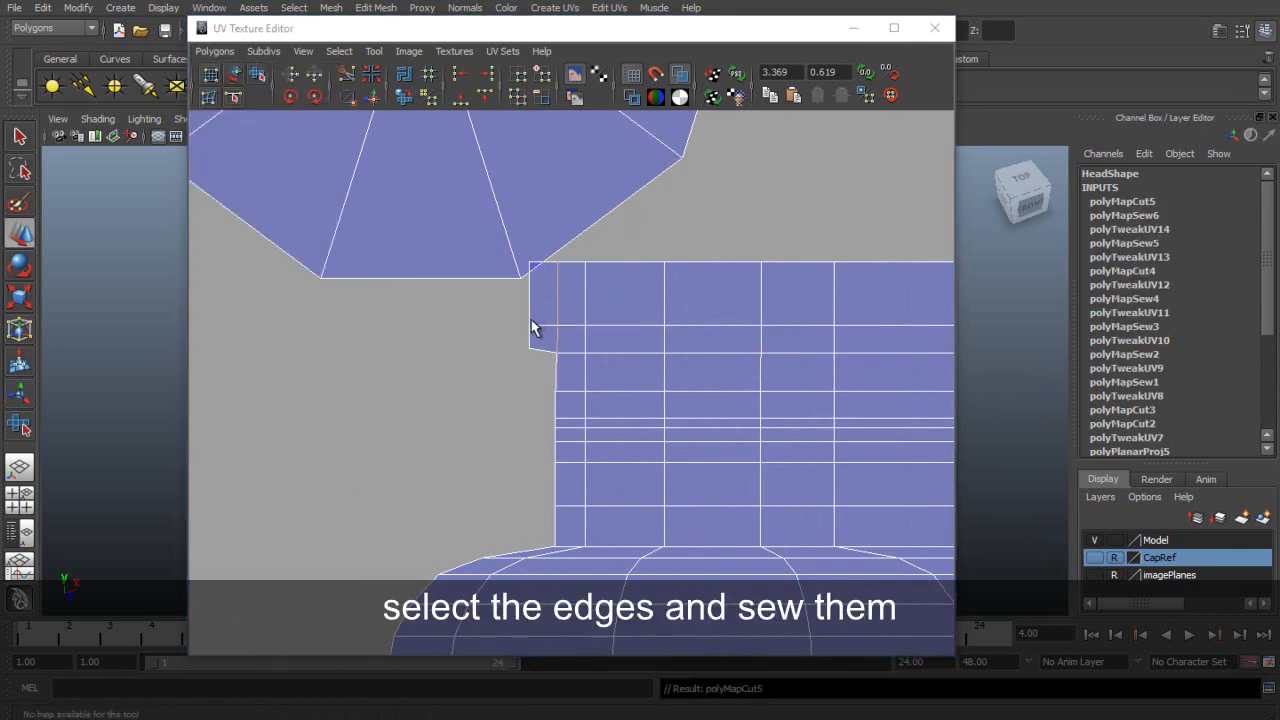
pyautogui.click(532, 323)
pyautogui.click(339, 51)
pyautogui.click(377, 114)
pyautogui.scroll(-6, 551, 281)
pyautogui.keyDown('alt'); pyautogui.moveTo(715, 332); pyautogui.dragTo(561, 264, button='middle'); pyautogui.keyUp('alt')
pyautogui.moveTo(506, 293); pyautogui.dragTo(756, 300)
pyautogui.keyDown('alt'); pyautogui.moveTo(756, 300); pyautogui.dragTo(634, 317, button='middle'); pyautogui.keyUp('alt')
# - Sew the moved piece to the right end of the neck shell along its shared edges
pyautogui.scroll(6, 634, 317)
pyautogui.keyDown('alt'); pyautogui.moveTo(456, 180); pyautogui.dragTo(586, 355, button='middle'); pyautogui.keyUp('alt')
pyautogui.scroll(3, 586, 354)
pyautogui.moveTo(538, 260); pyautogui.dragTo(532, 218, button='right')
pyautogui.click(536, 272)
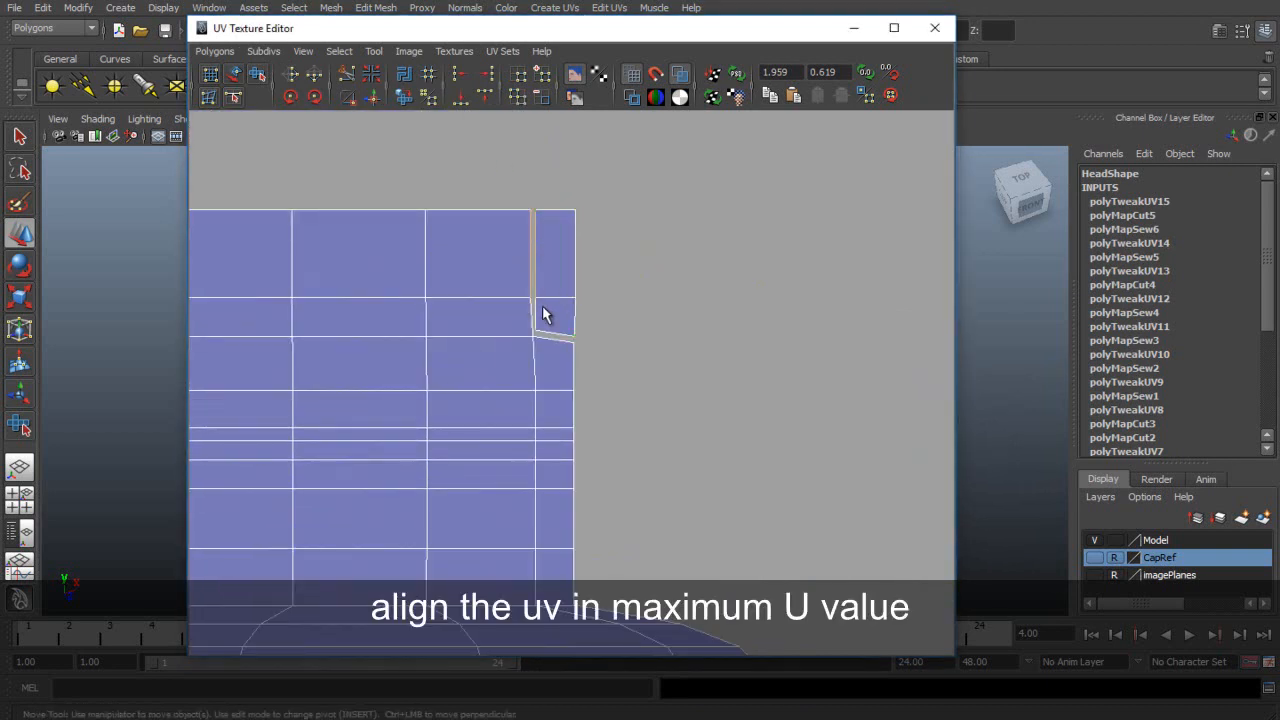
pyautogui.click(344, 96)
# - Level the UV row near the top of the neck at minimum V and straighten the neck's right border at maximum U
pyautogui.scroll(-7, 550, 298)
pyautogui.keyDown('alt'); pyautogui.moveTo(415, 374); pyautogui.dragTo(502, 336, button='middle'); pyautogui.keyUp('alt')
pyautogui.moveTo(503, 338); pyautogui.dragTo(545, 340, button='right')
pyautogui.moveTo(277, 326); pyautogui.dragTo(688, 343)
pyautogui.click(462, 98)
pyautogui.moveTo(652, 287); pyautogui.dragTo(664, 421)
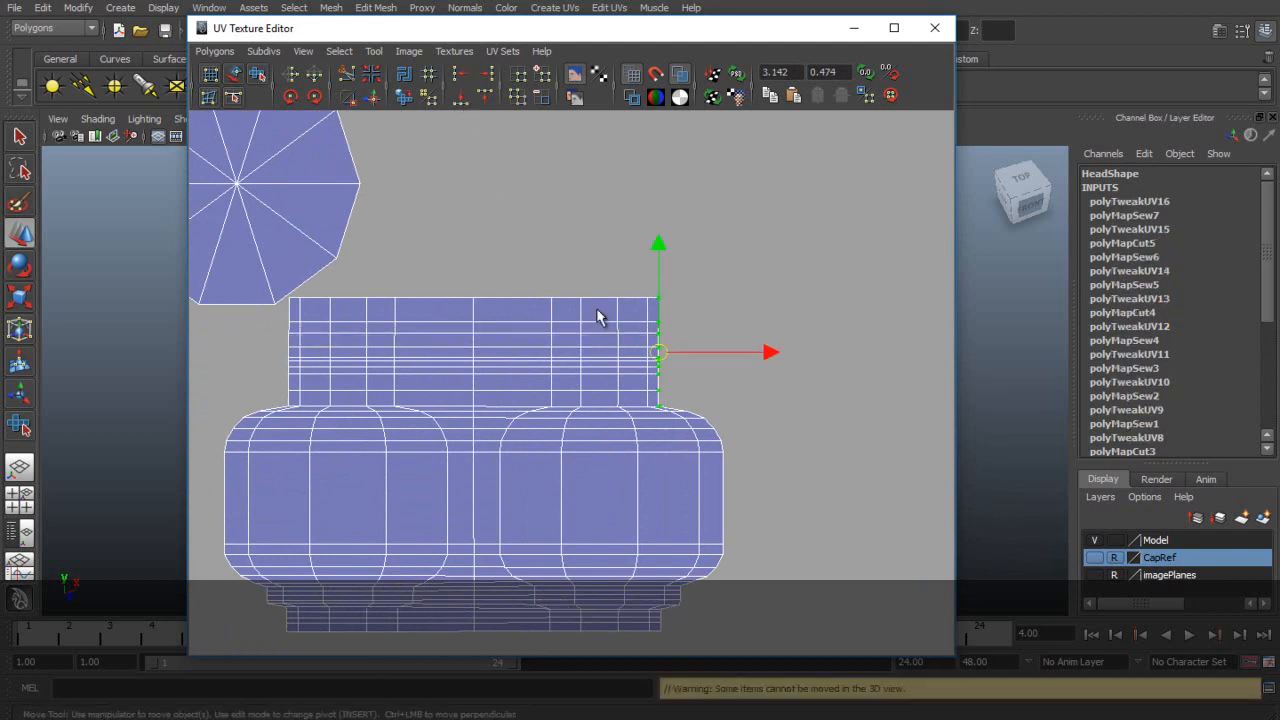
pyautogui.click(484, 76)
# - Straighten the left border of the neck by aligning its UVs to minimum U
pyautogui.keyDown('alt'); pyautogui.moveTo(386, 329); pyautogui.dragTo(642, 331, button='middle'); pyautogui.keyUp('alt')
pyautogui.scroll(4, 510, 198)
pyautogui.moveTo(509, 195); pyautogui.dragTo(529, 438)
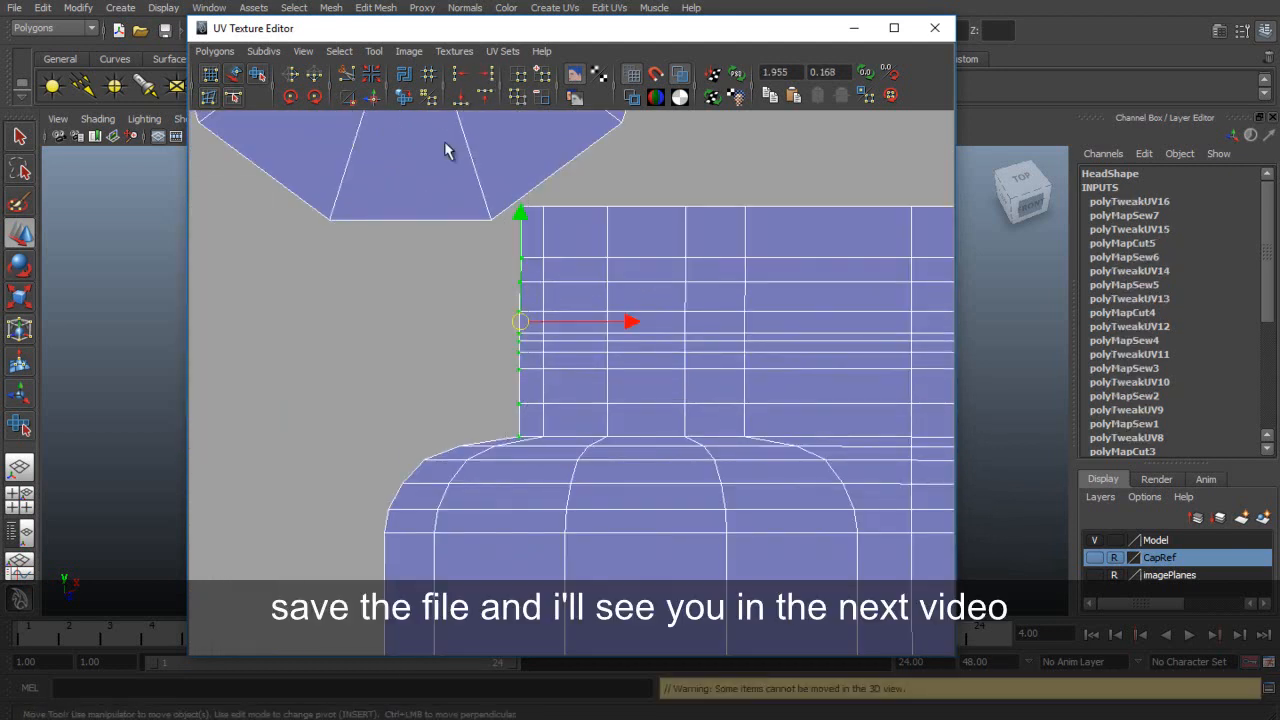
pyautogui.click(456, 76)
# - Straighten the two neck UV columns nearest the left of the centre line at minimum U
pyautogui.scroll(-3, 662, 262)
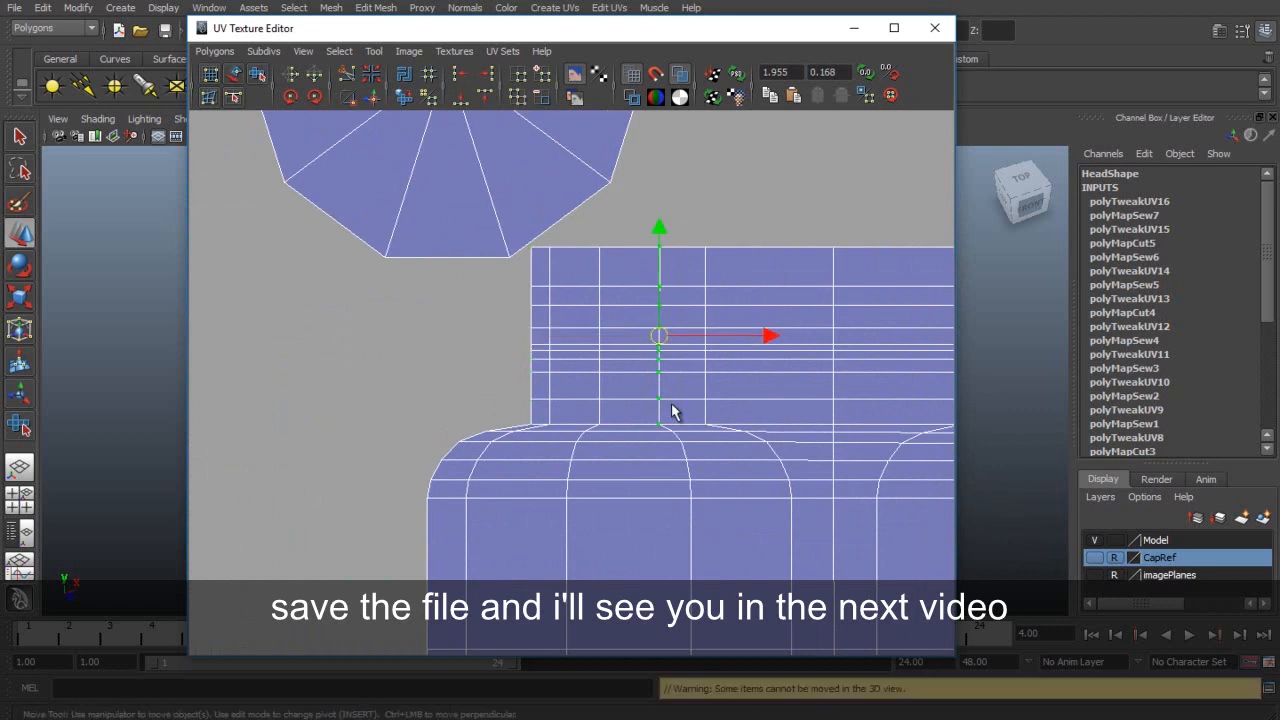
pyautogui.moveTo(681, 427); pyautogui.dragTo(681, 427)
pyautogui.click(459, 76)
pyautogui.moveTo(686, 228); pyautogui.dragTo(733, 427)
pyautogui.click(460, 76)
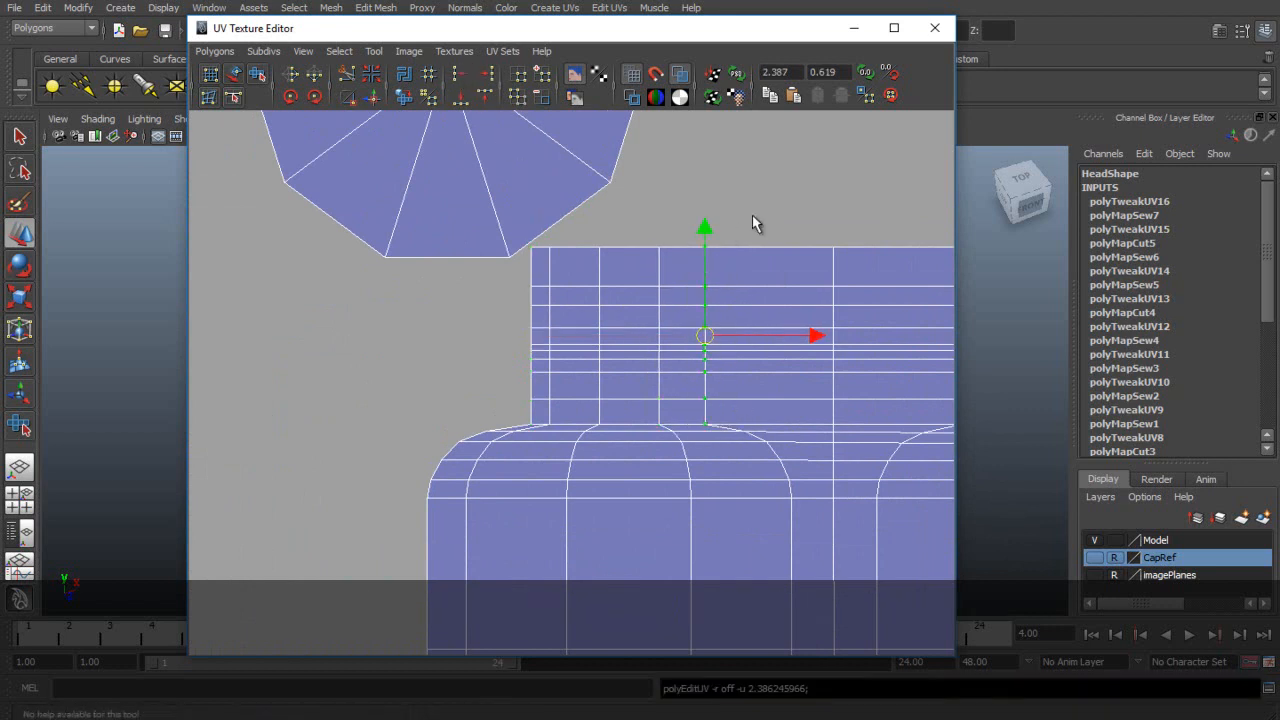